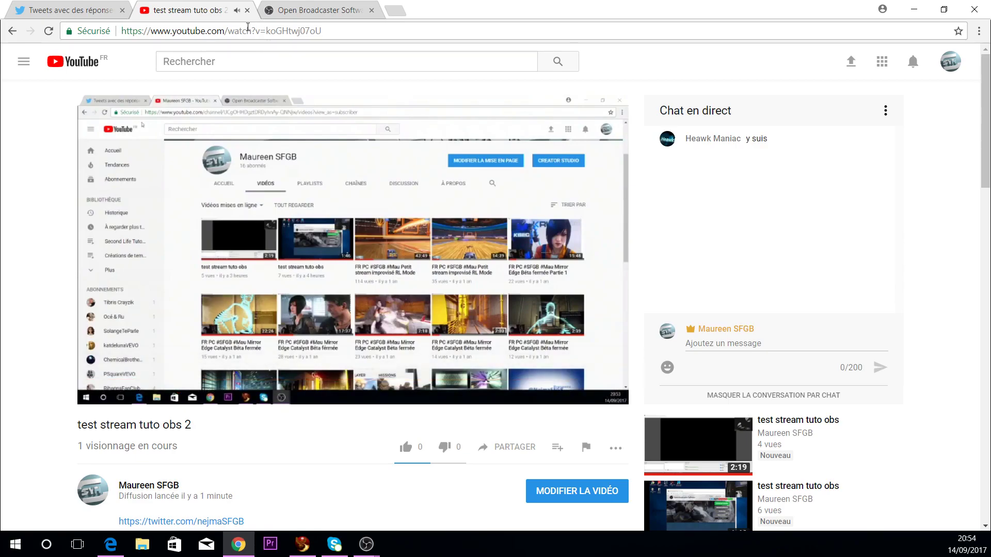
Step: Copy the URL of the live video "test stream tuto obs 2" and switch to Firestorm
right_click(305, 173)
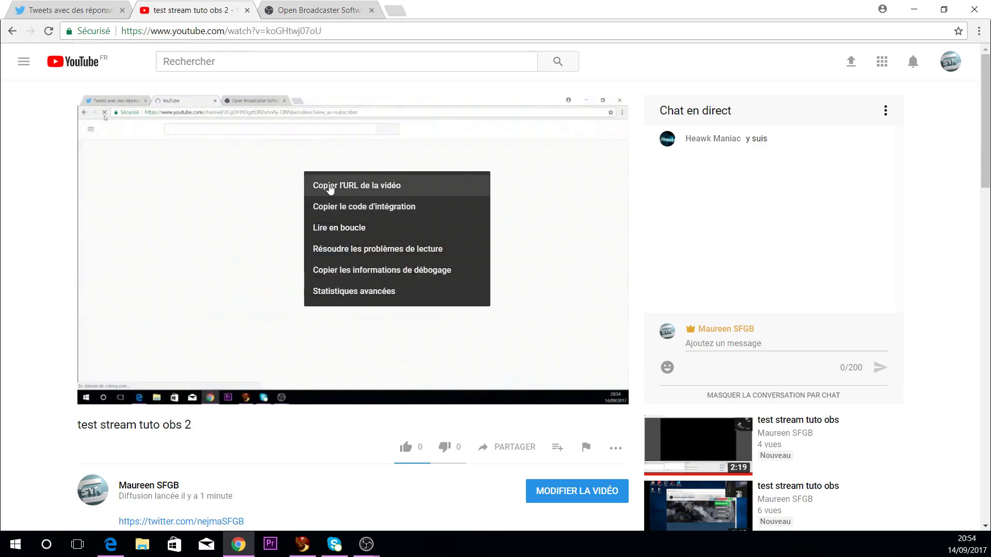
left_click(330, 187)
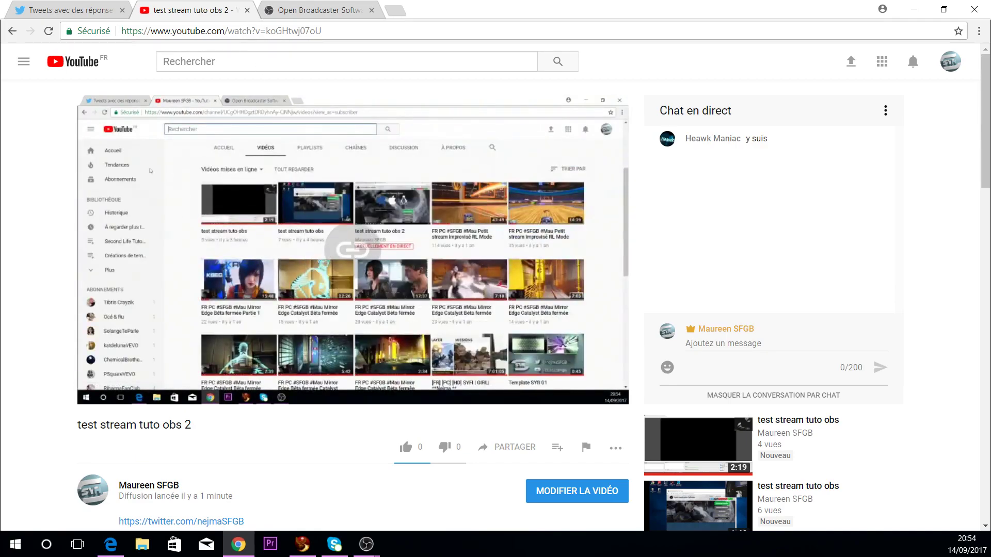
right_click(330, 187)
left_click(343, 199)
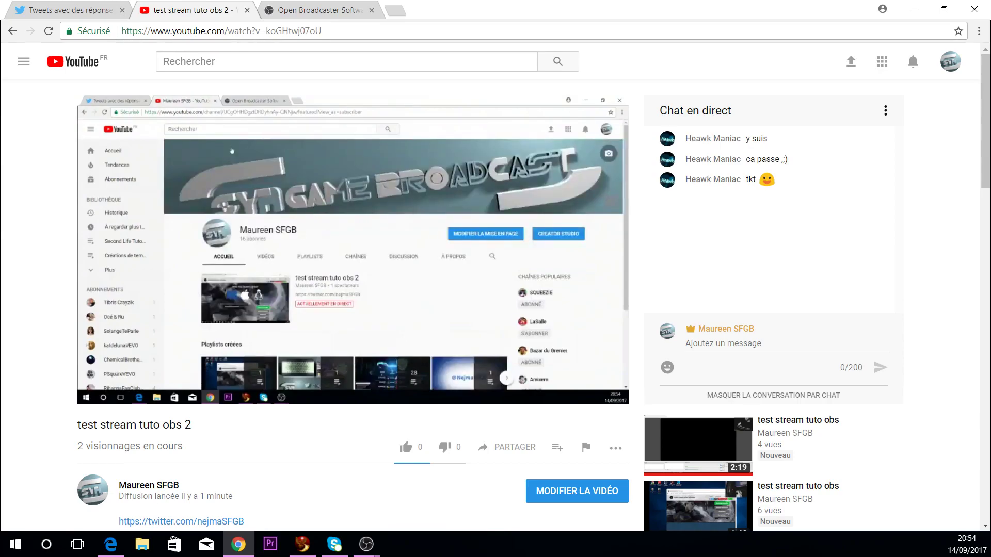
key("alt+Tab")
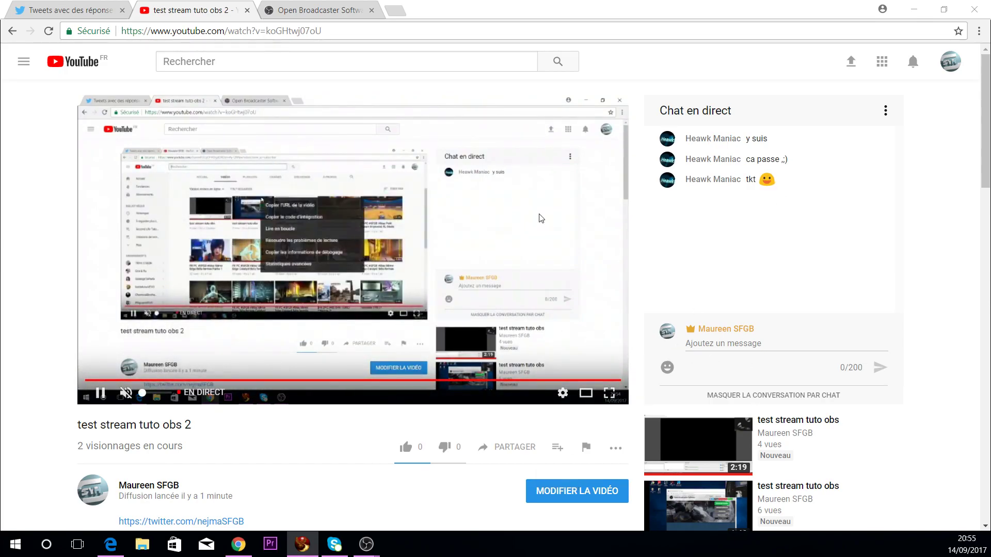
Step: Minimize the browser and the empty OBS window to clear the desktop
mouse_move(531, 102)
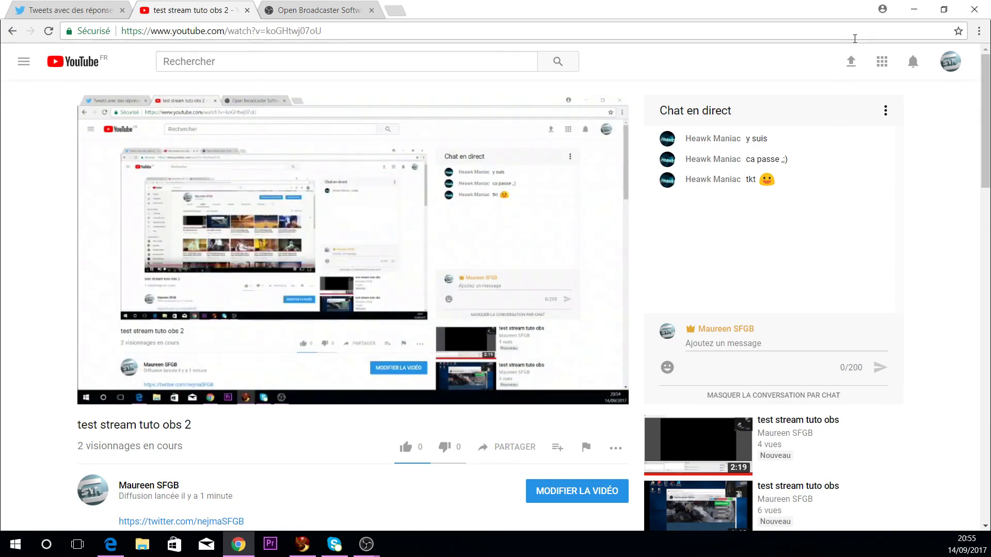
left_click(914, 9)
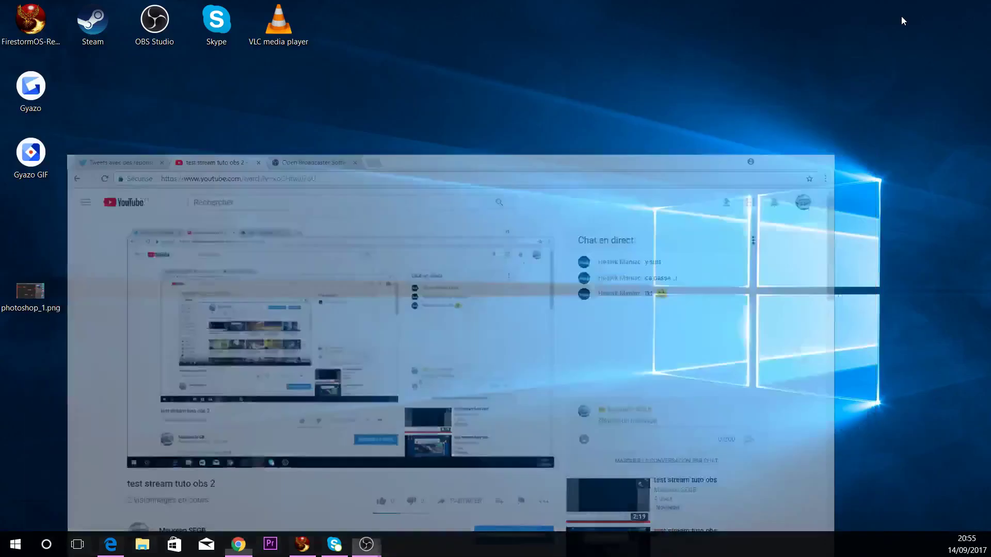
mouse_move(361, 547)
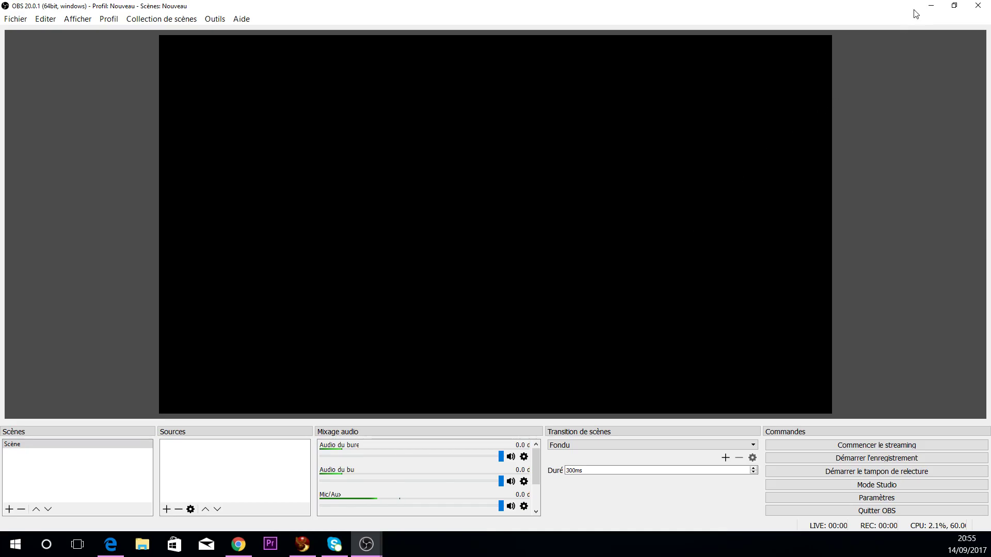
left_click(931, 6)
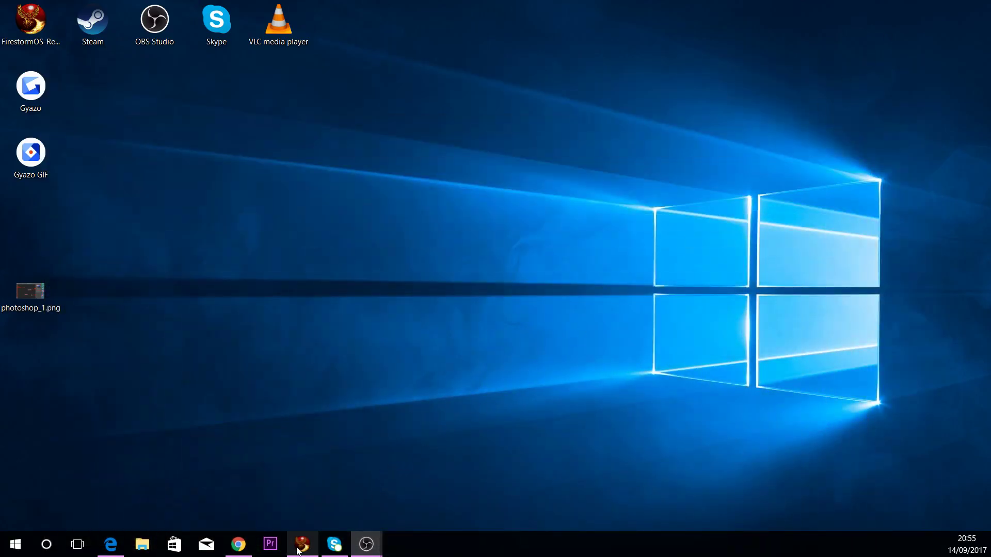
Step: Switch to the running Firestorm window
mouse_move(298, 551)
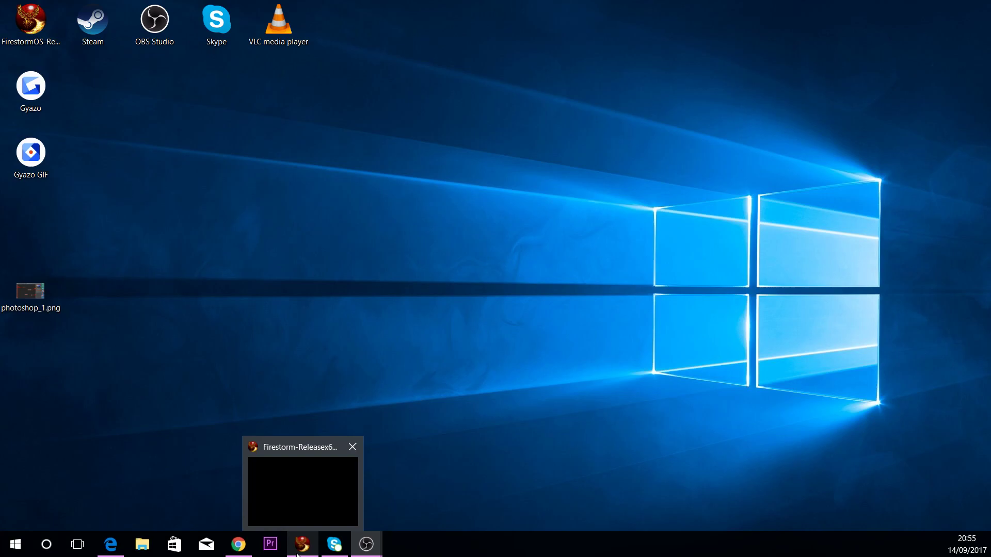
left_click(297, 547)
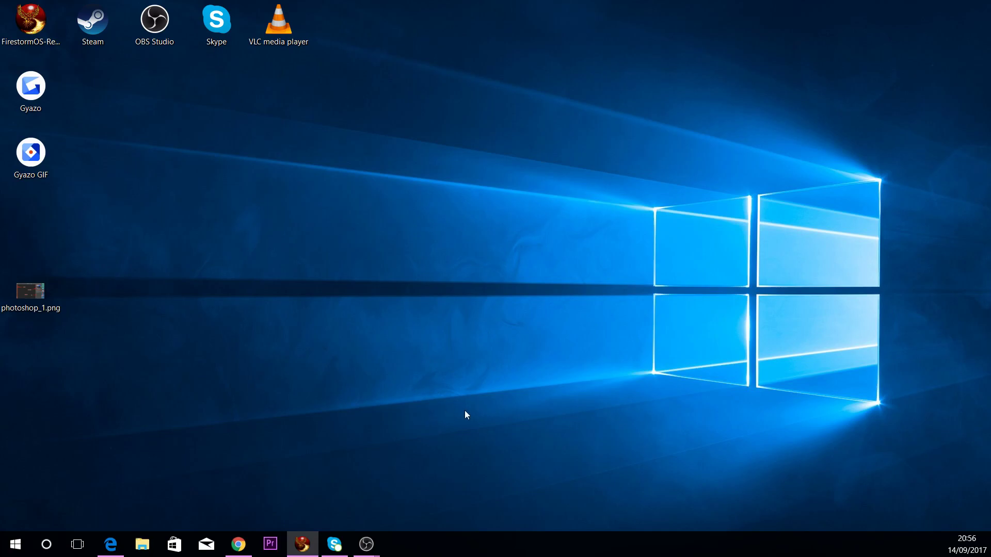
mouse_move(302, 553)
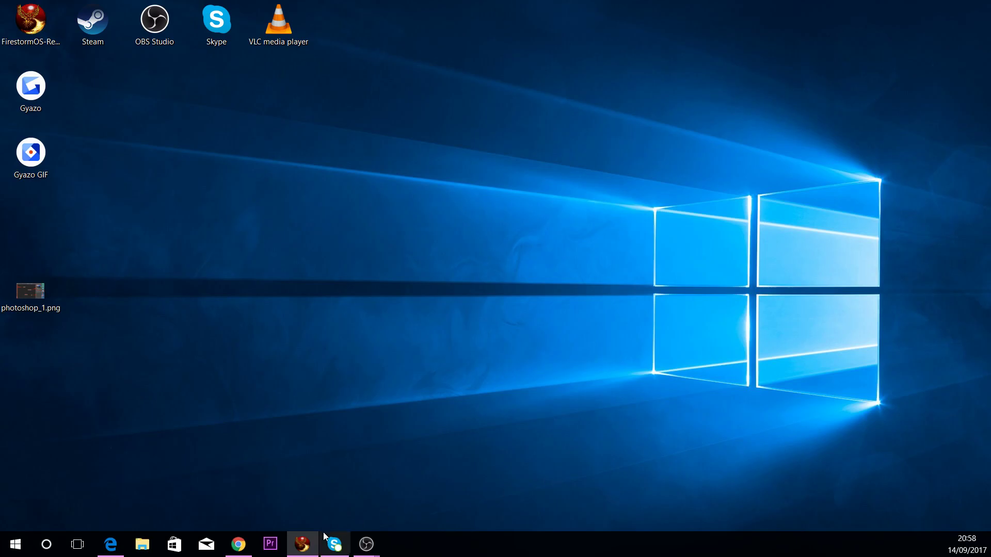
mouse_move(303, 547)
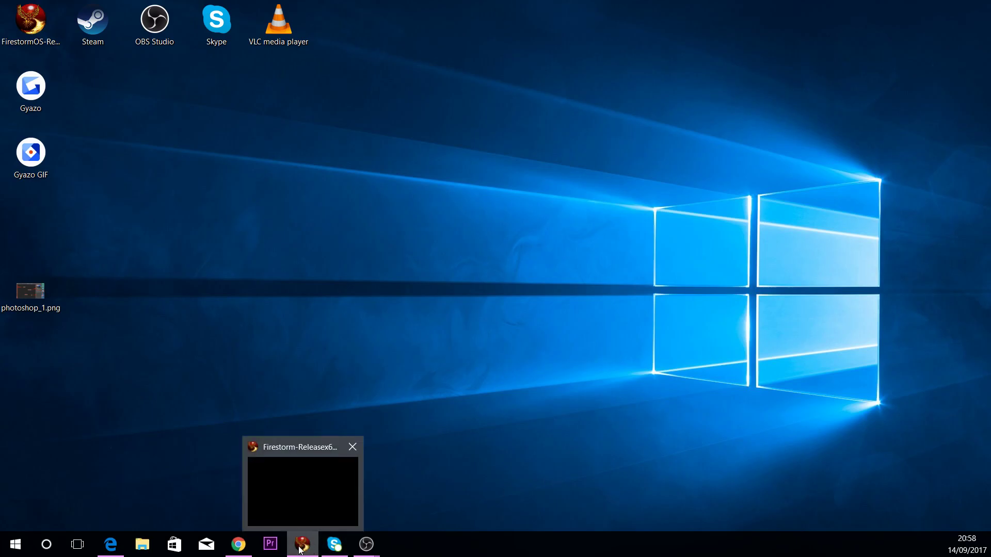
left_click(303, 545)
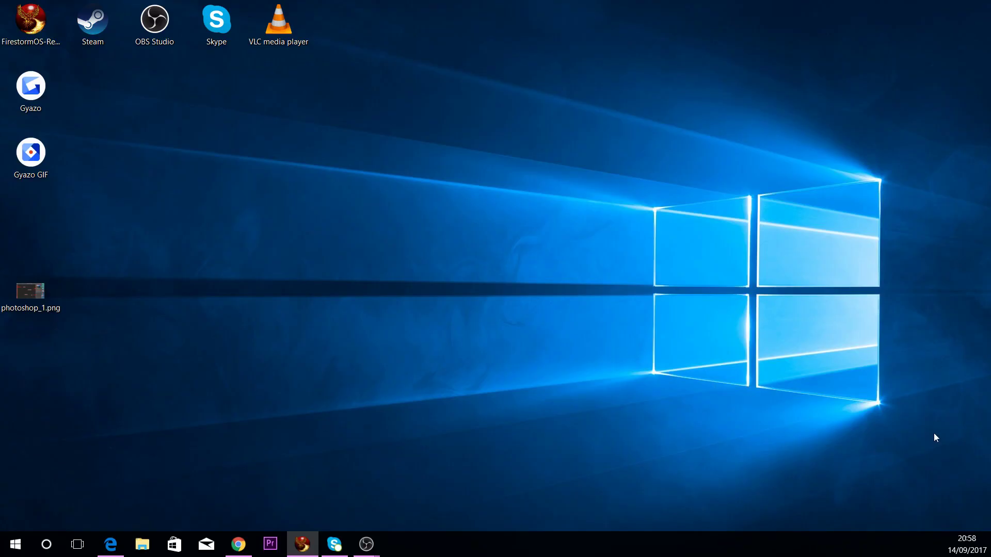
Step: Switch to the streaming OBS window and move it down and to the left on the desktop
left_click(364, 546)
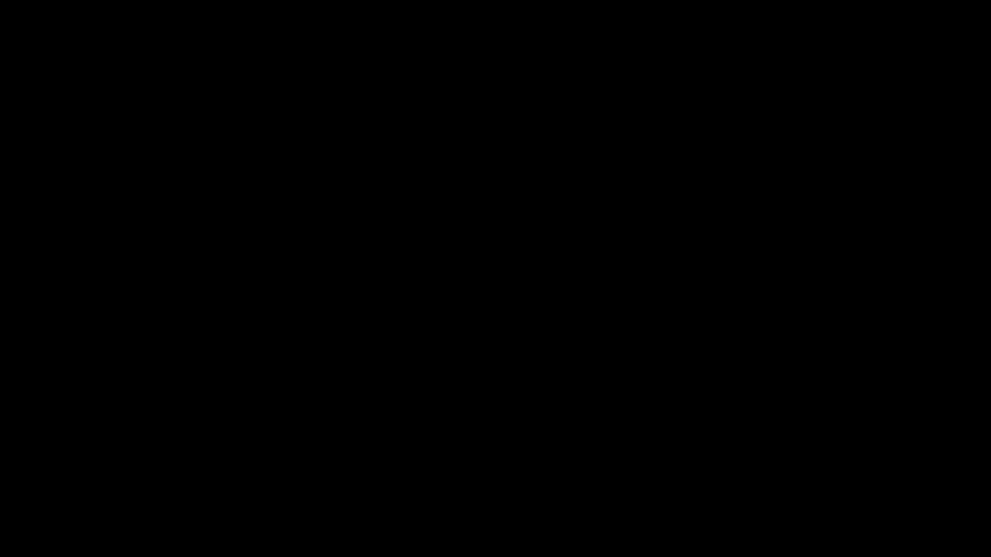
left_click(364, 547)
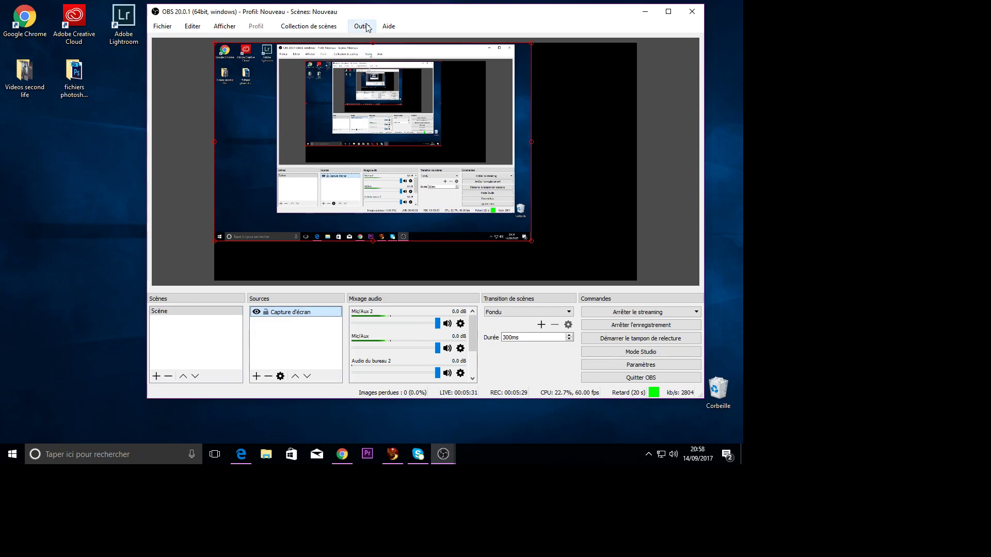
left_click_drag(410, 13, 343, 24)
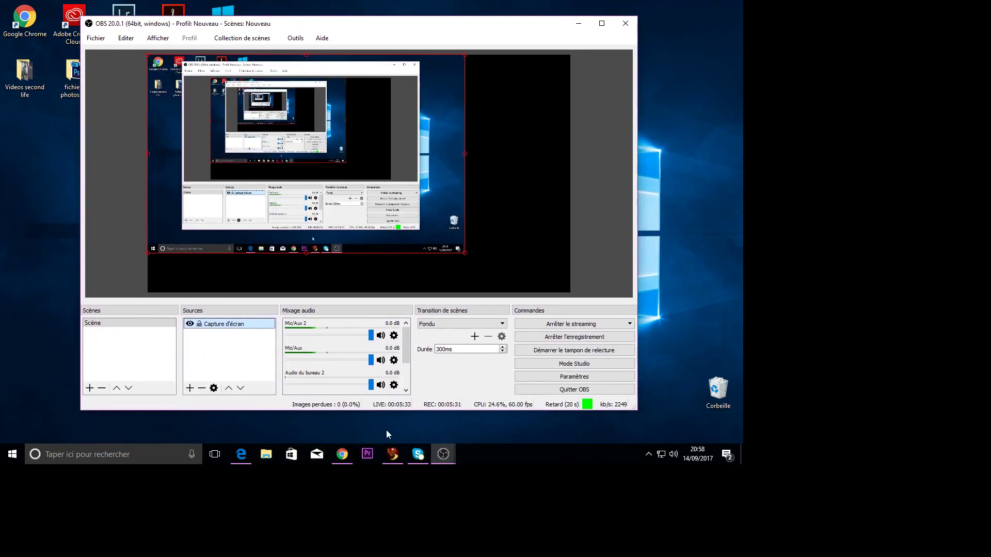
left_click(232, 350)
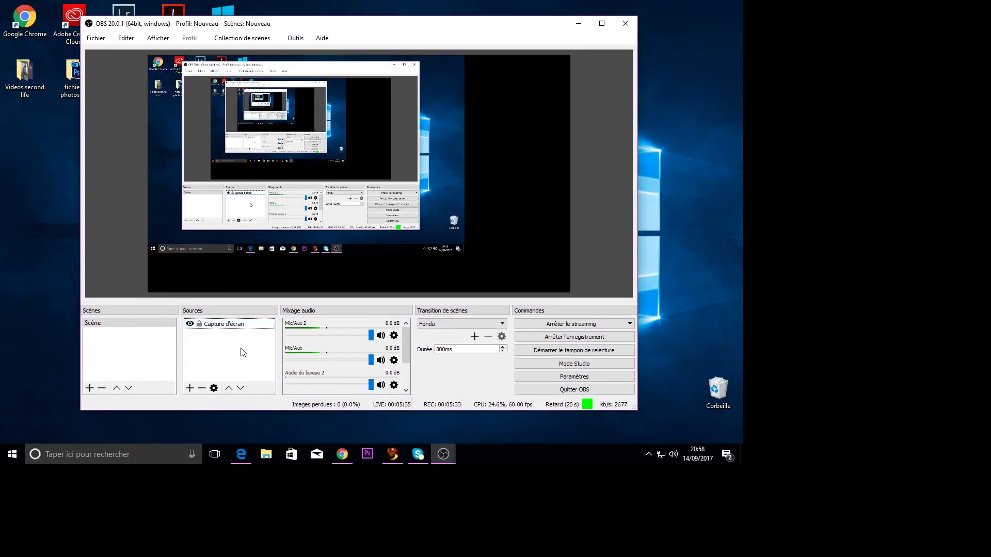
right_click(241, 348)
mouse_move(265, 355)
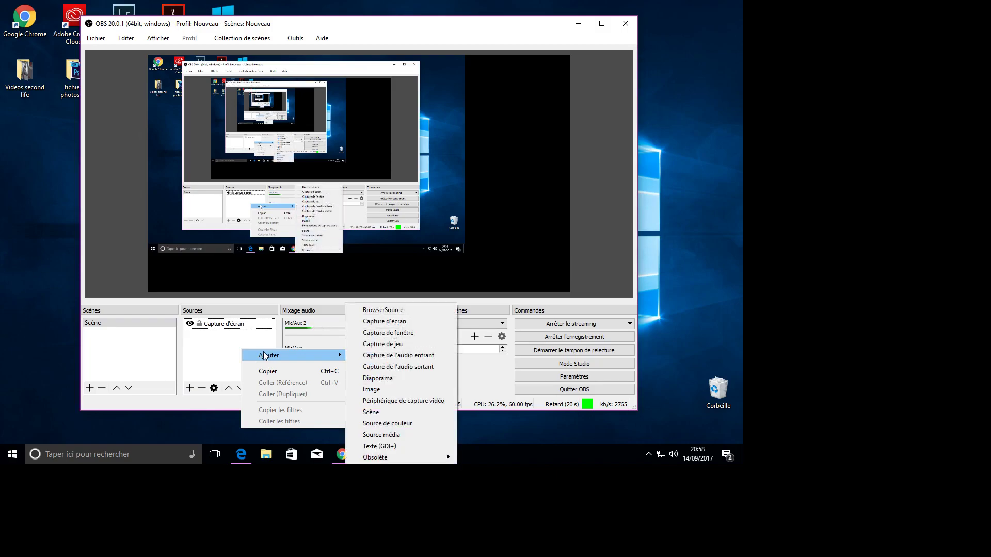
left_click(399, 334)
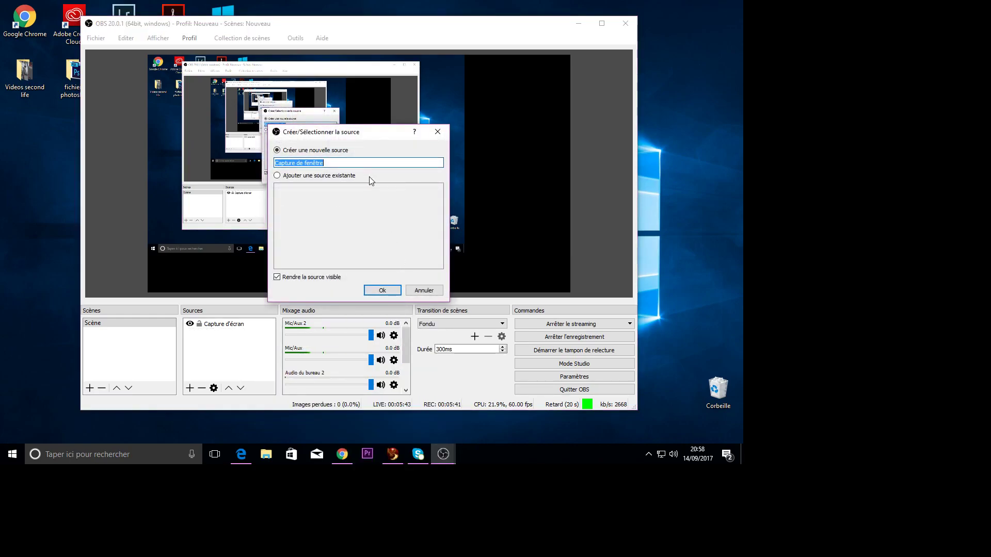
left_click(381, 292)
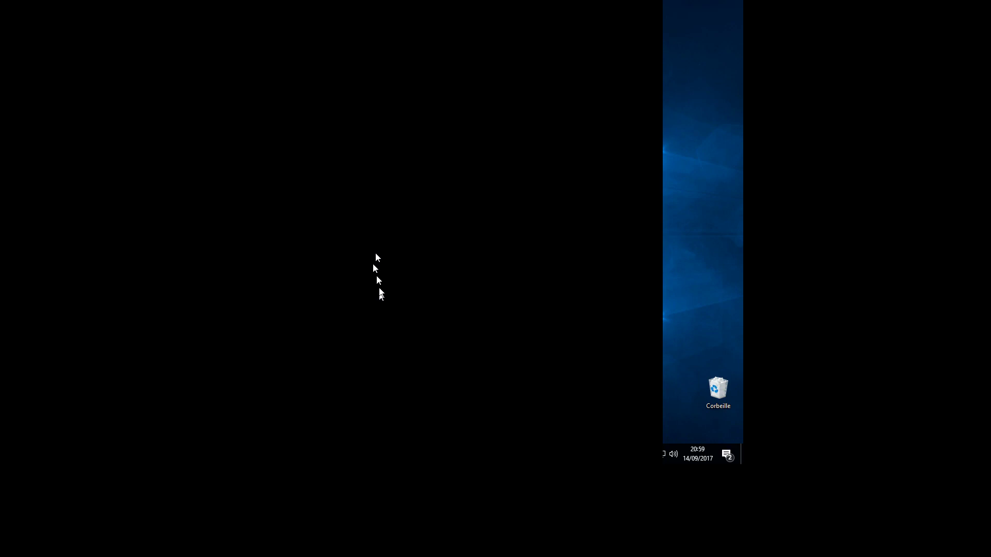
left_click(376, 278)
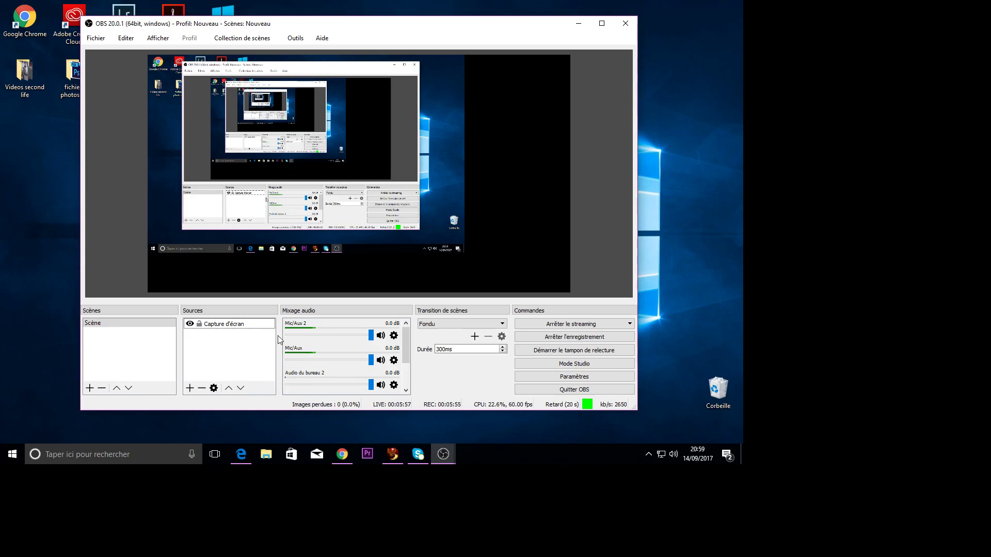
Step: Reposition and enlarge the Capture d'écran source in the preview so that it fills the canvas
left_click(436, 233)
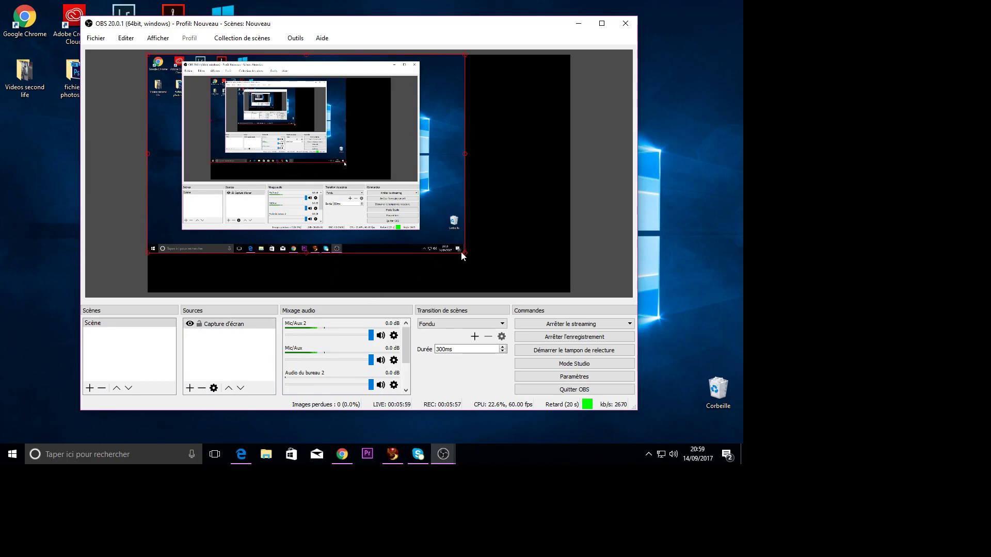
left_click_drag(462, 253, 480, 269)
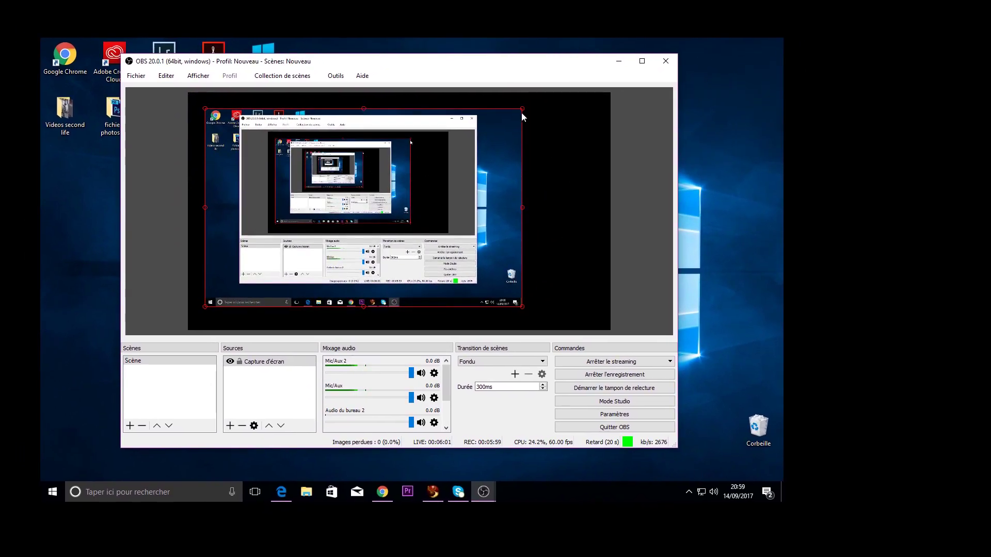
left_click_drag(522, 106, 488, 165)
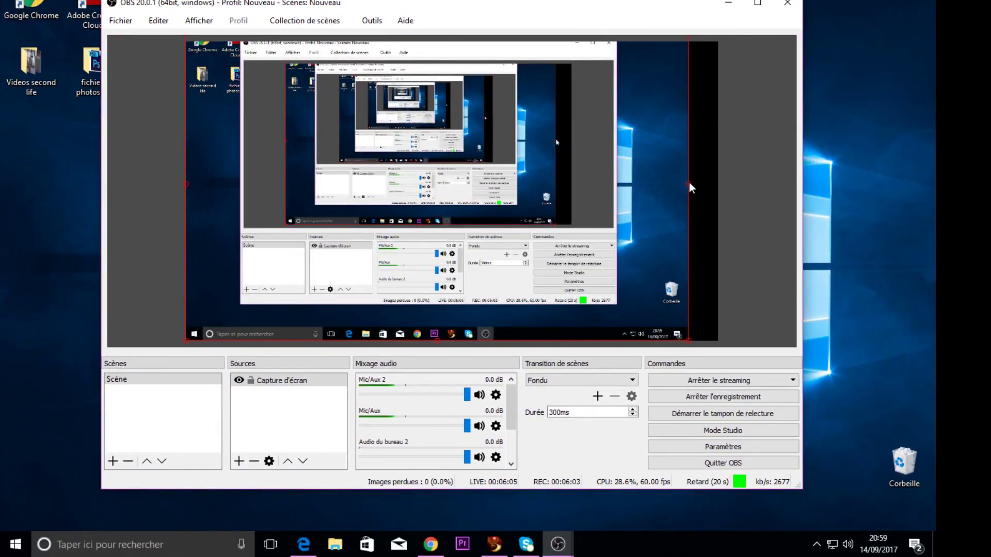
left_click_drag(689, 182, 712, 186)
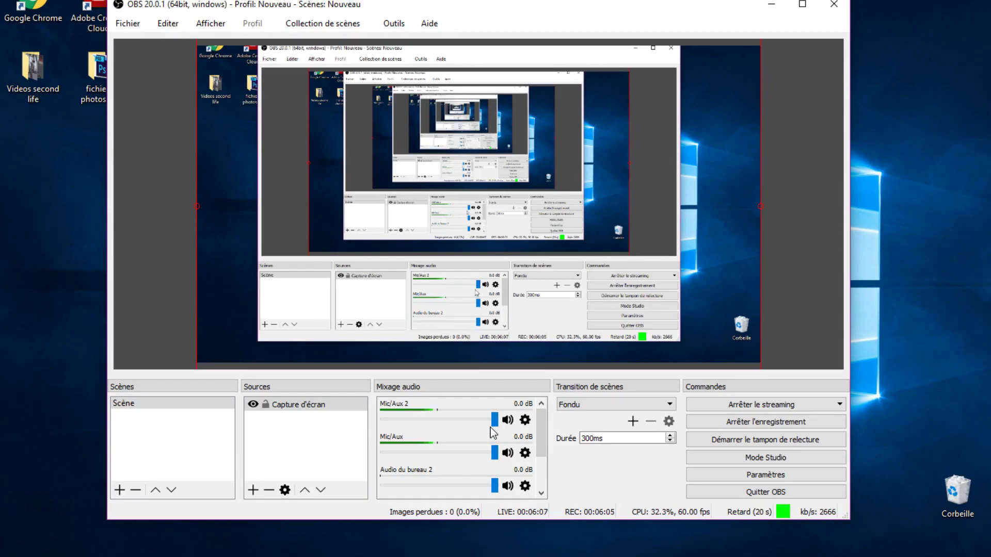
Step: Change the captured display to the other monitor in the Capture d'écran source's properties
double_click(317, 405)
left_click(482, 354)
left_click(469, 369)
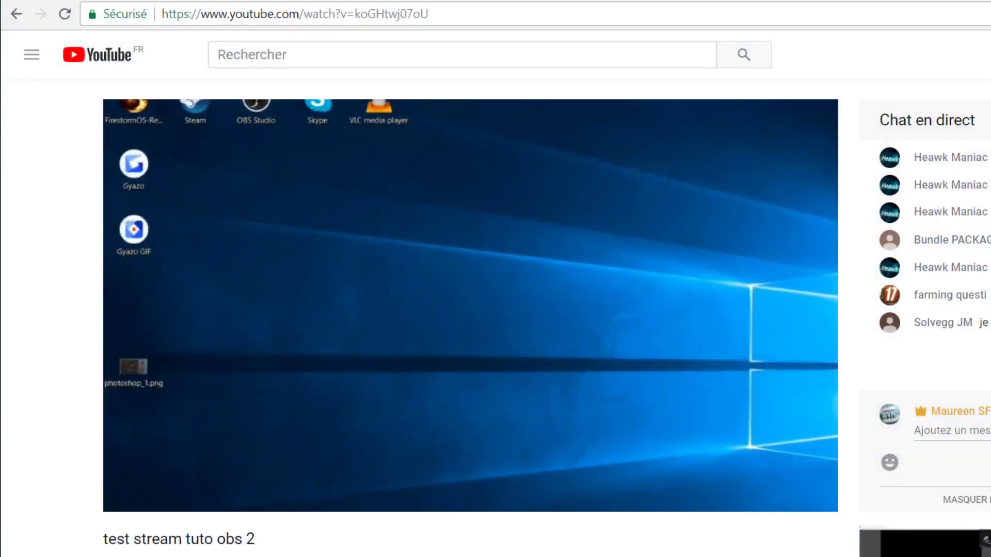
Step: Bring up the YouTube live stream page to check the broadcast and its chat, then return to OBS
mouse_move(744, 277)
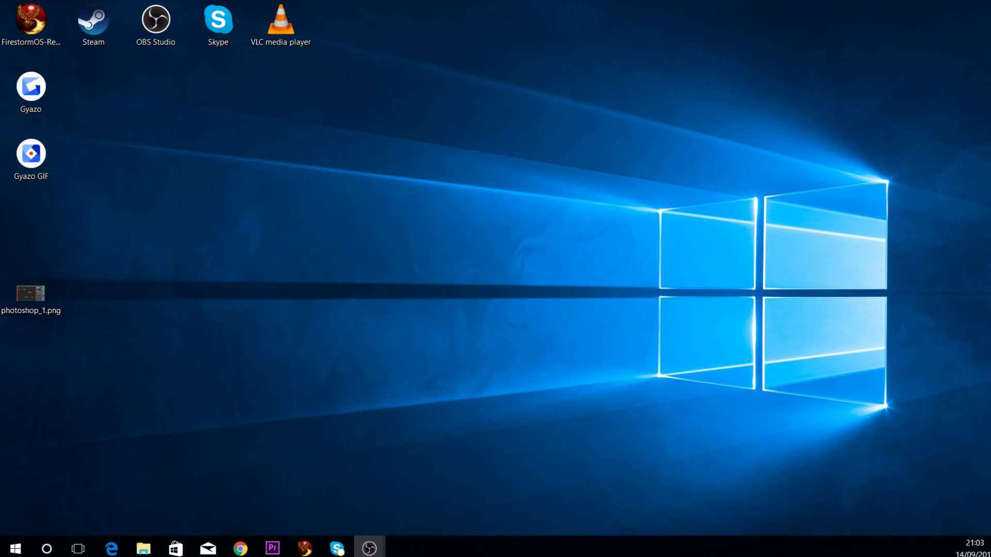
key("alt+Tab")
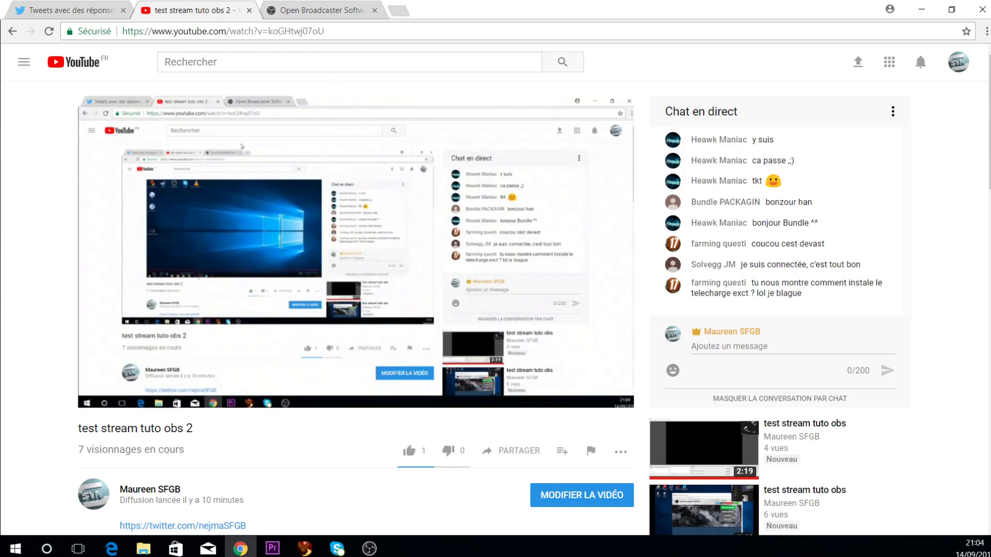
key("alt+Tab")
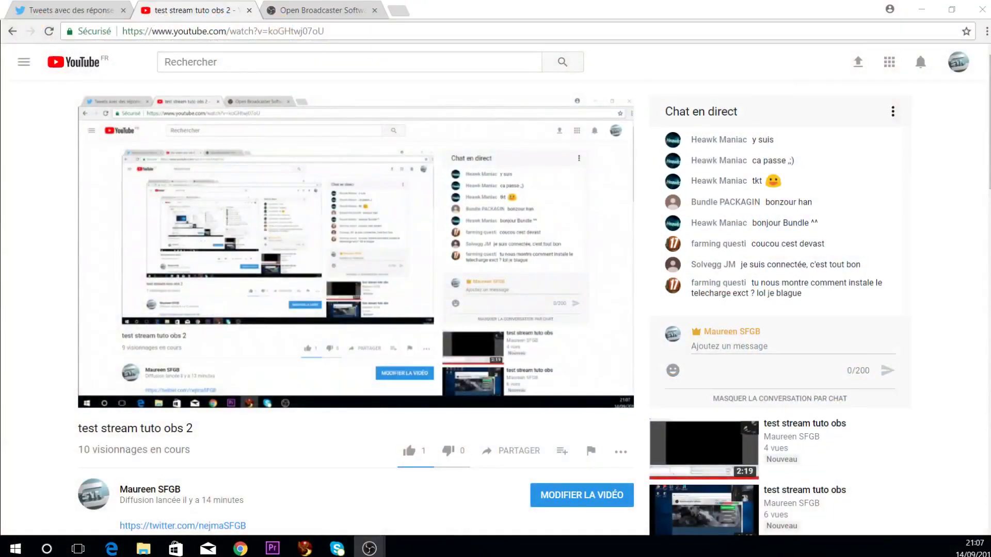
Step: Open the obsproject.com/download page in the browser and examine its OBS Studio and OBS Classic download options
left_click(330, 8)
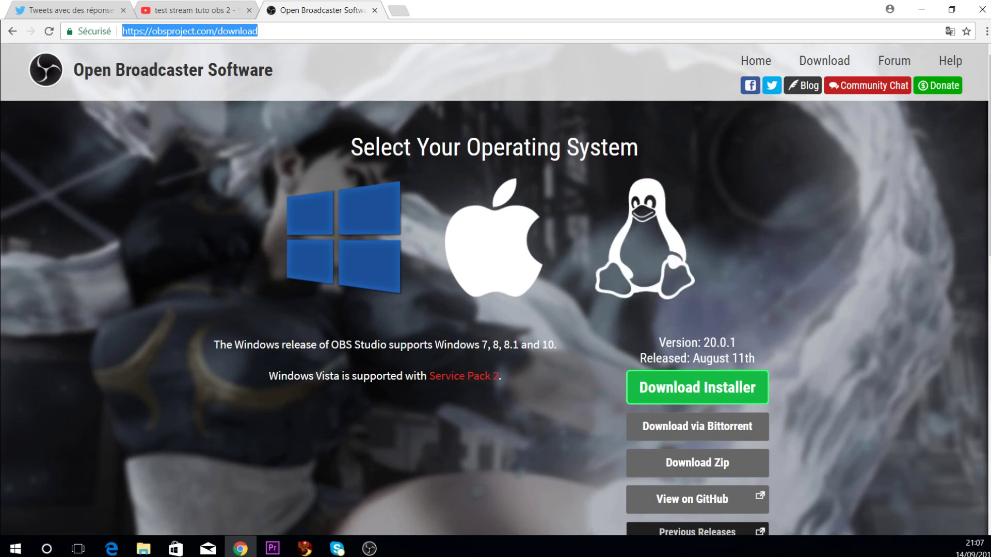
left_click(305, 549)
scroll(543, 319, "down", 2)
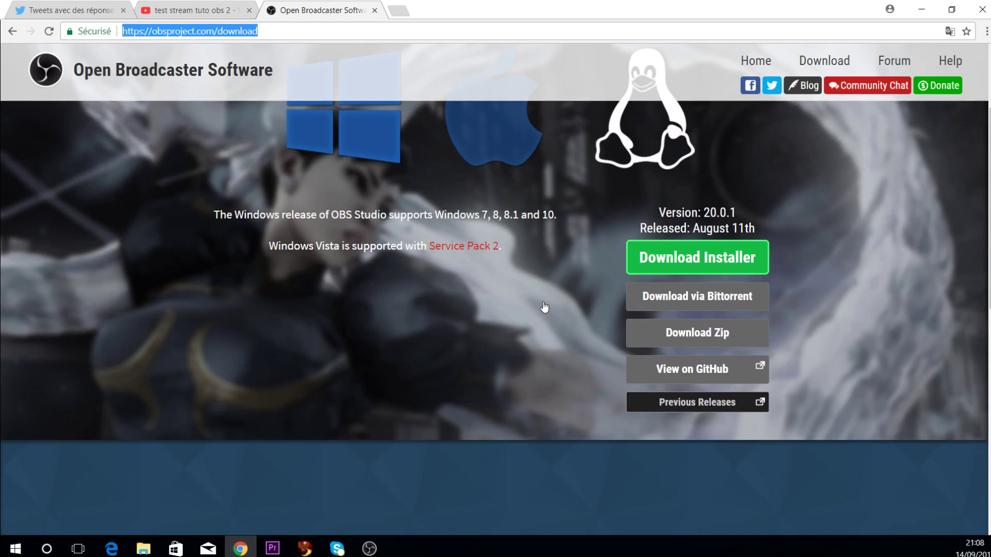
scroll(543, 306, "down", 2)
scroll(547, 302, "up", 5)
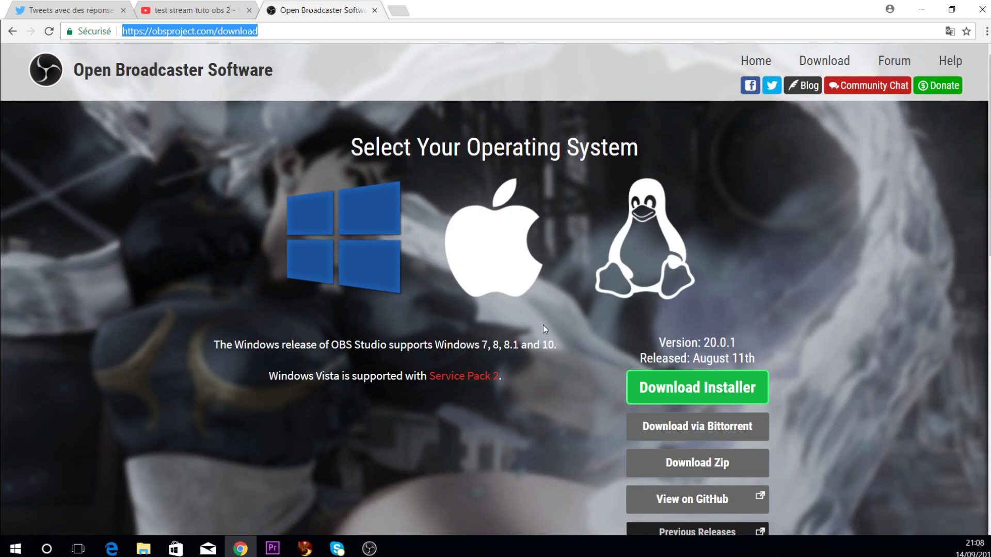
scroll(562, 332, "down", 3)
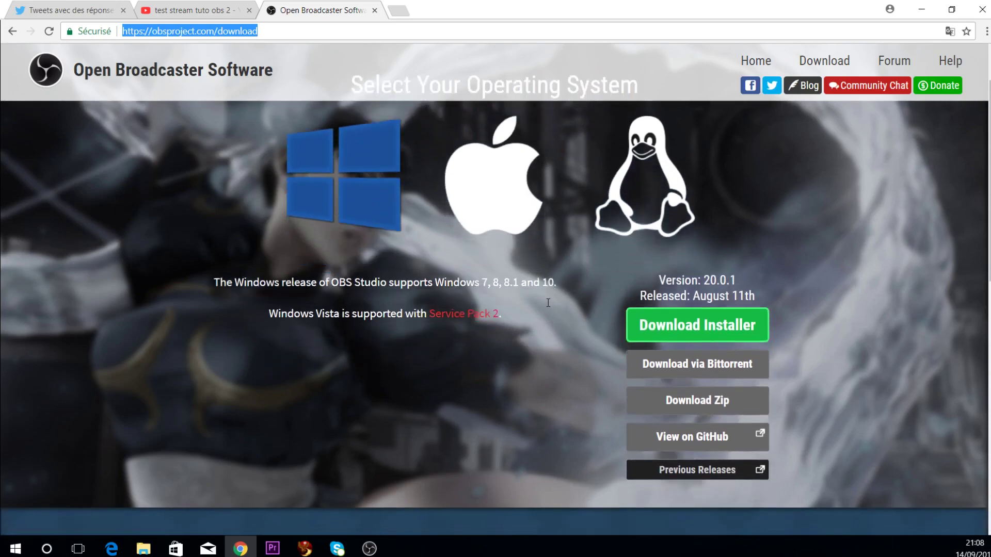
scroll(549, 303, "up", 3)
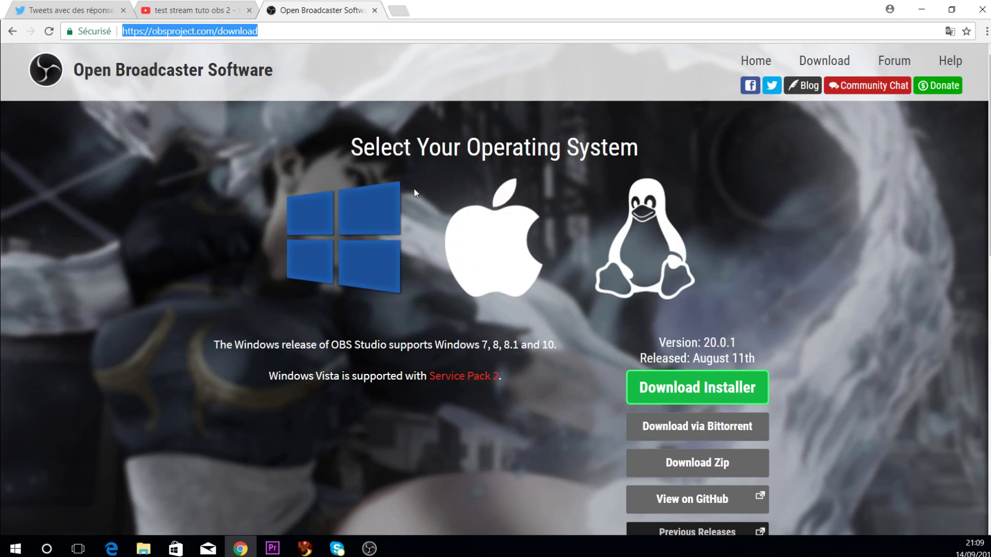
scroll(446, 207, "down", 6)
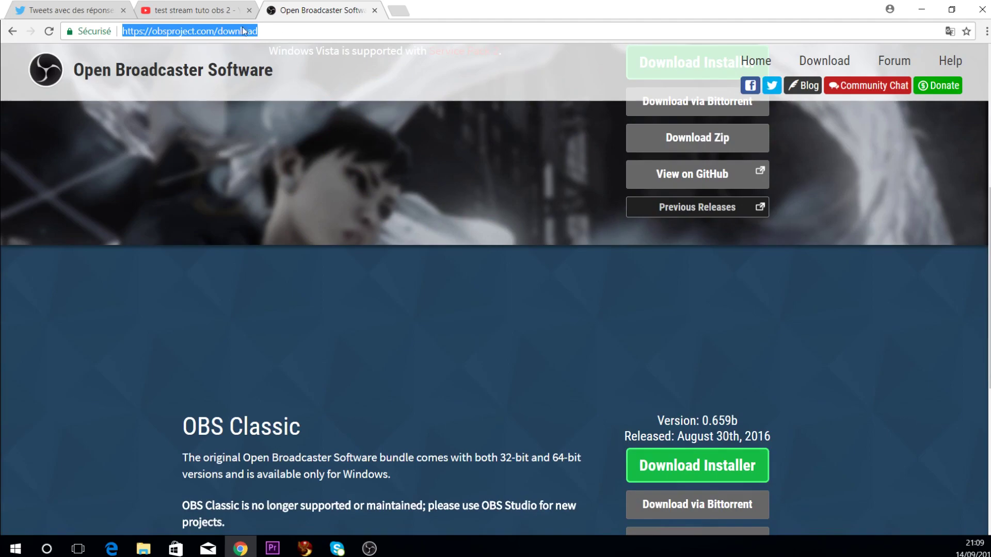
Step: Check the YouTube live stream page and its chat, then return to the OBS download page
left_click(190, 11)
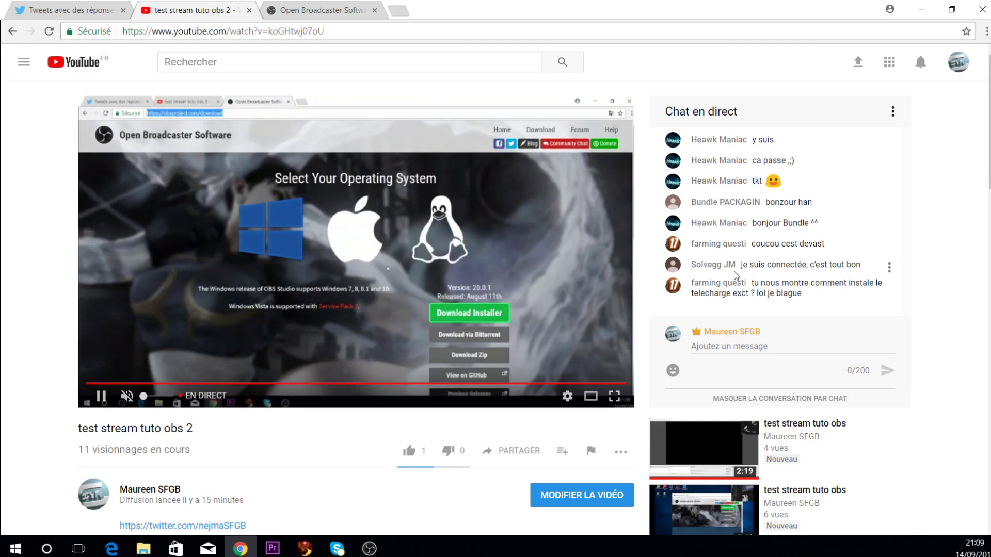
scroll(775, 225, "down", 2)
scroll(774, 225, "up", 2)
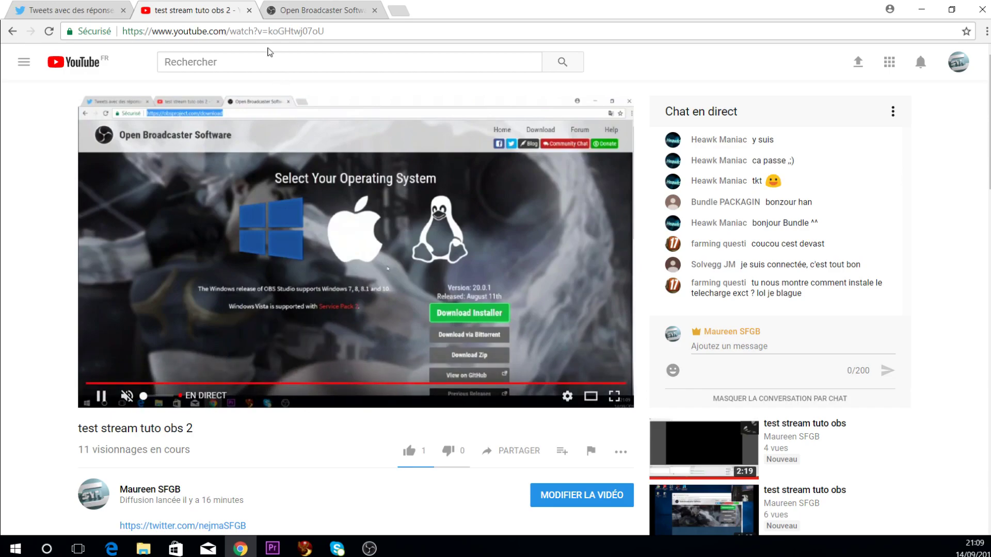
left_click(325, 11)
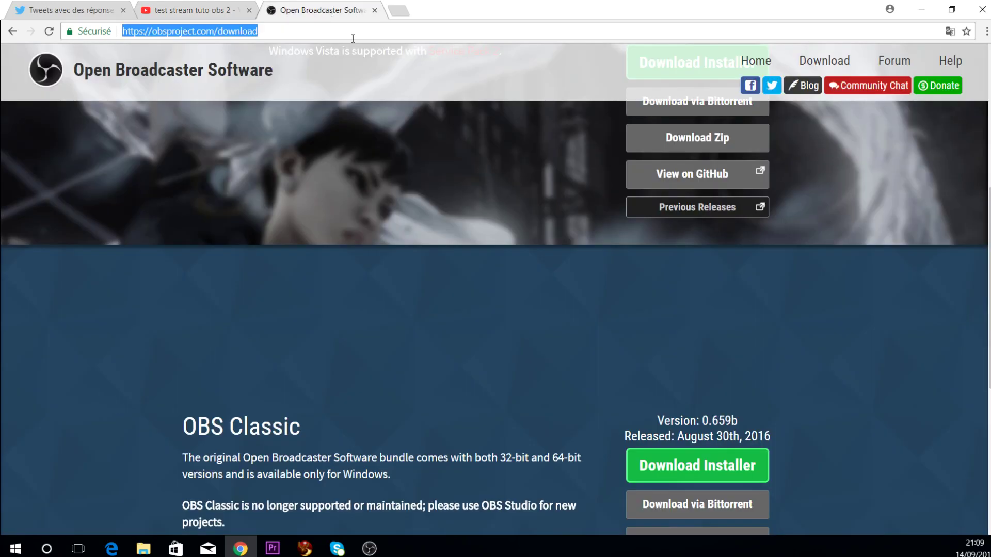
Step: Show the OBS Studio download options for macOS, Linux and Windows in turn on the download page
scroll(360, 173, "up", 5)
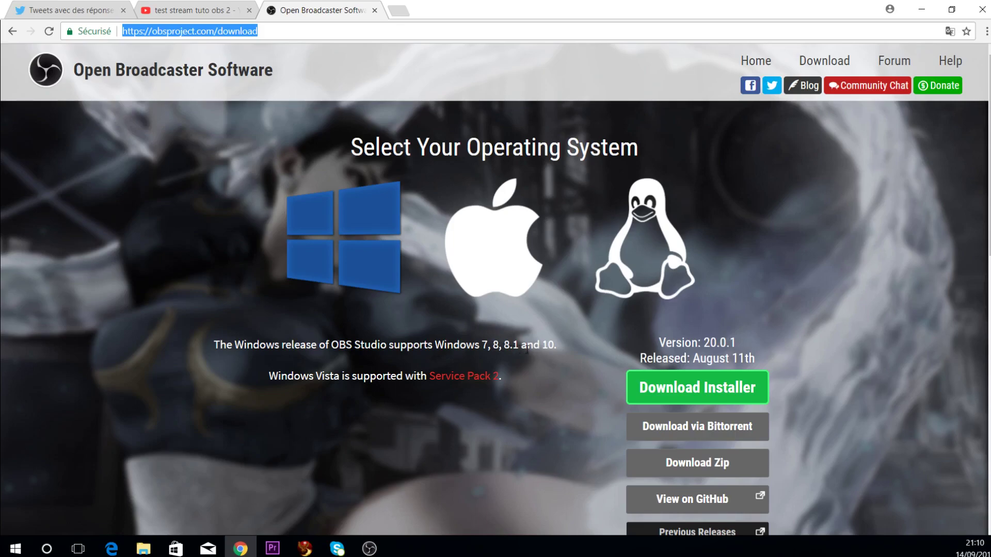
left_click(484, 269)
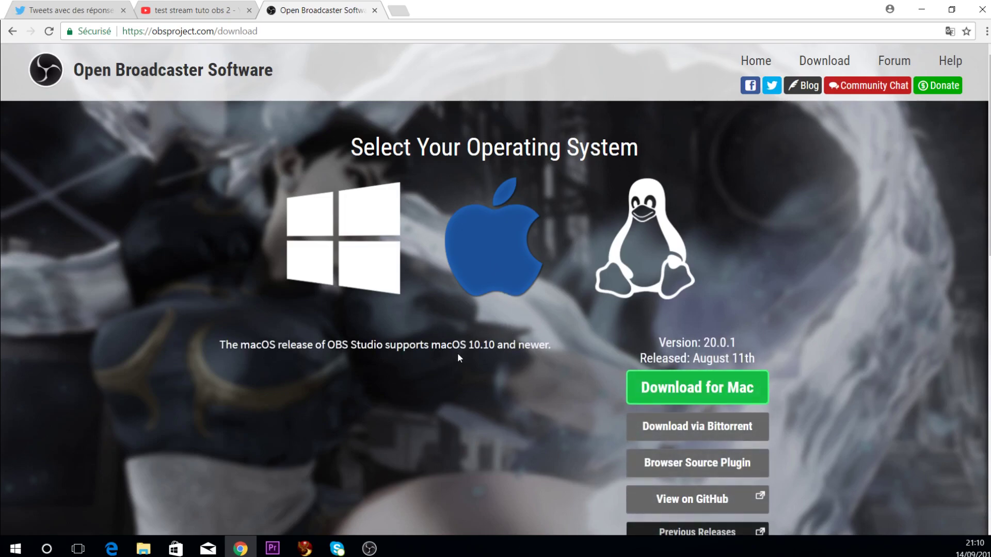
left_click(626, 265)
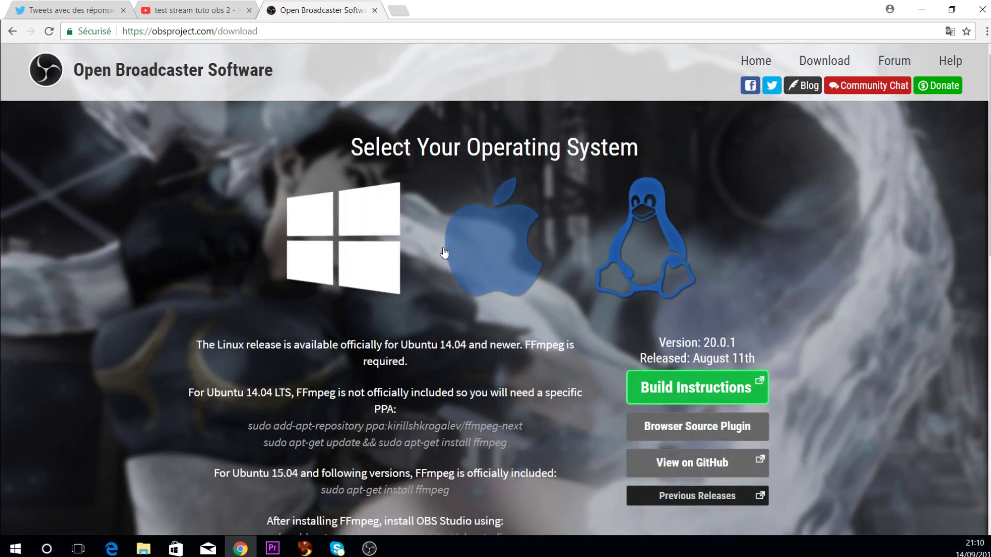
left_click(381, 248)
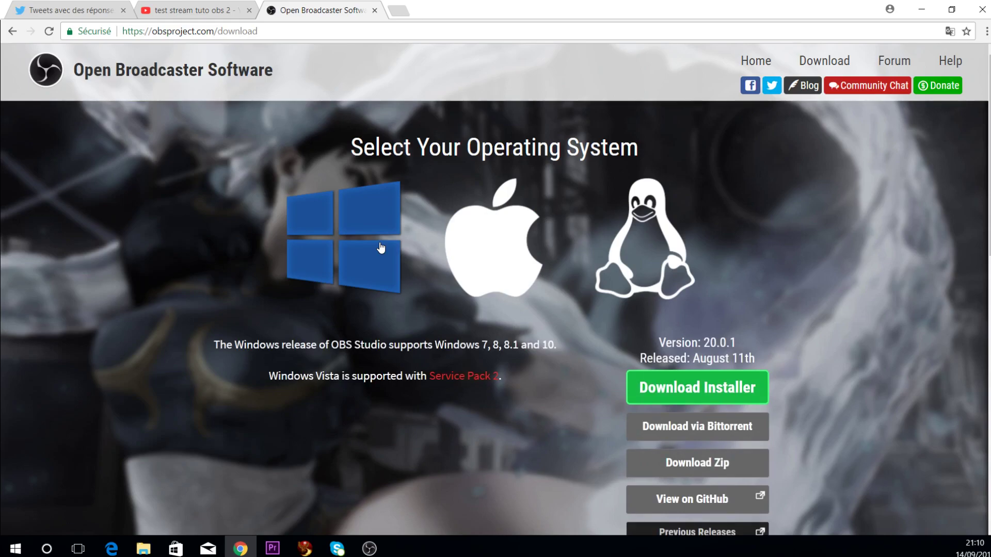
scroll(496, 258, "down", 1)
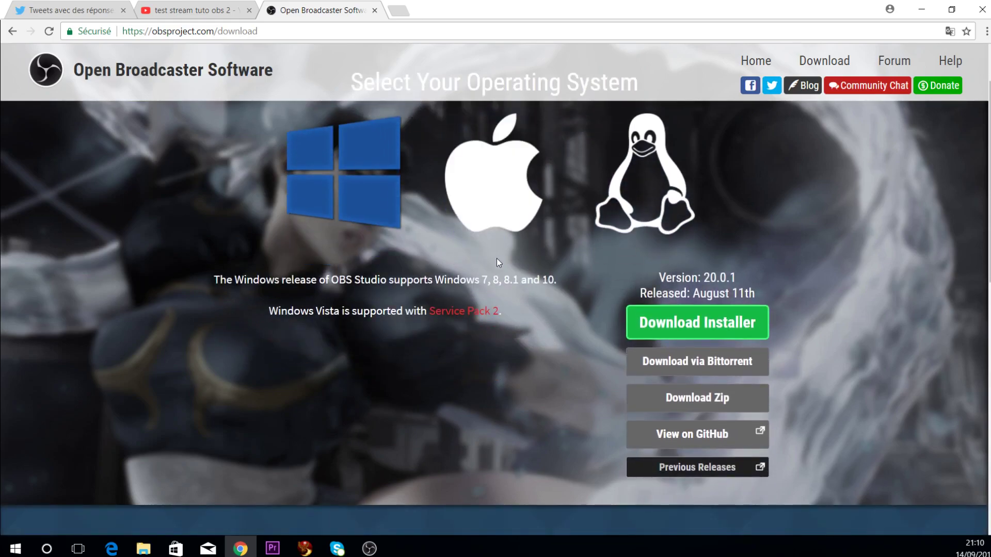
scroll(499, 262, "down", 1)
scroll(506, 265, "up", 1)
scroll(505, 262, "up", 1)
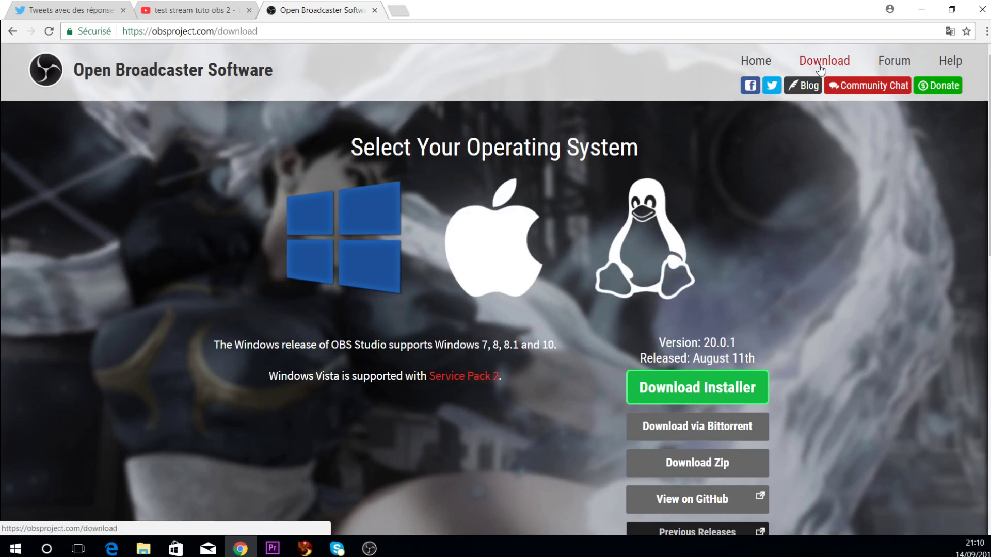
left_click_drag(263, 32, 117, 33)
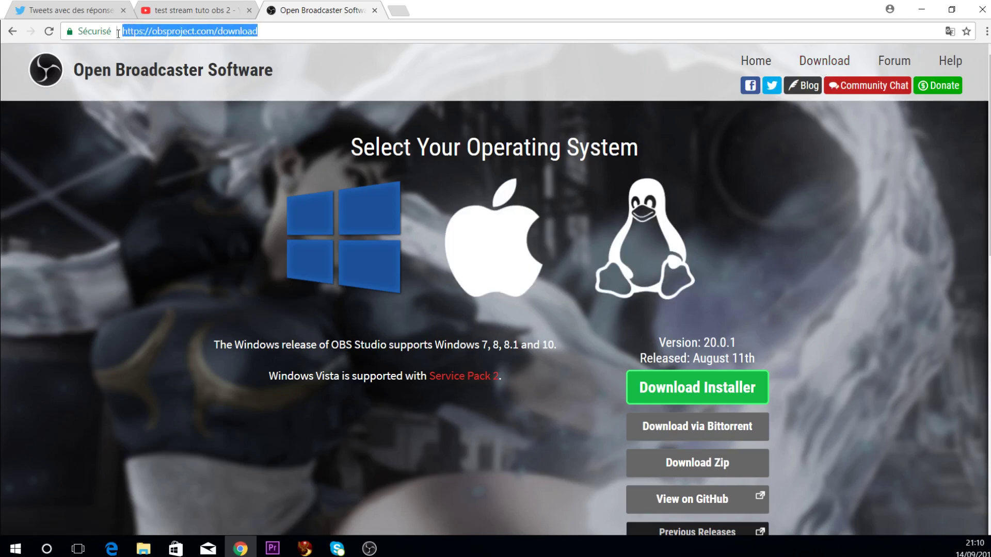
right_click(224, 33)
left_click(242, 78)
left_click(207, 9)
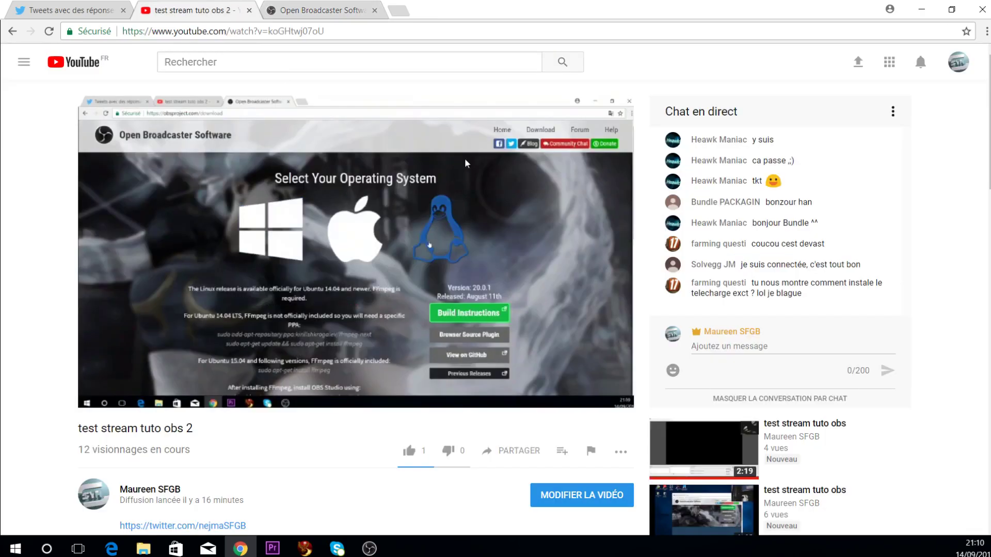
left_click(735, 346)
right_click(735, 345)
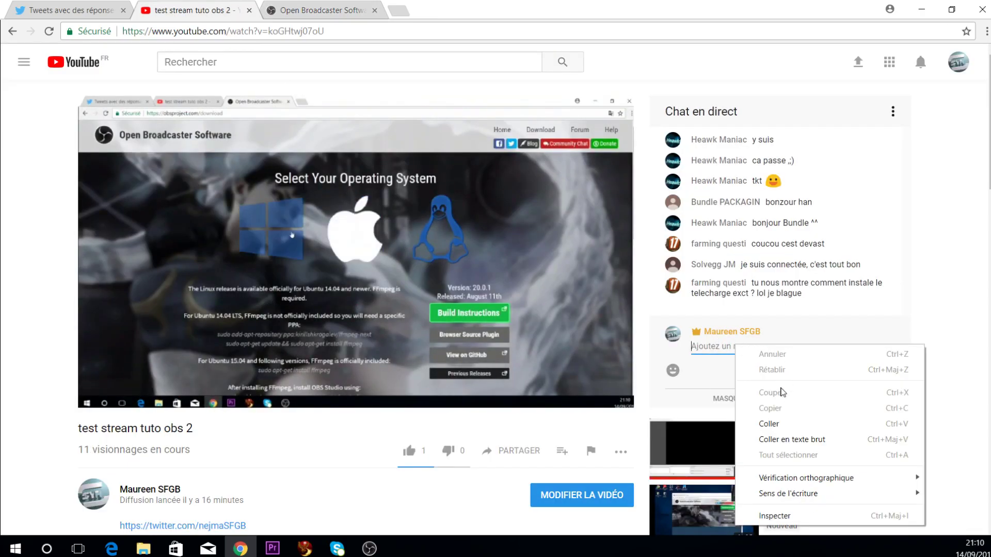
left_click(777, 424)
key("Return")
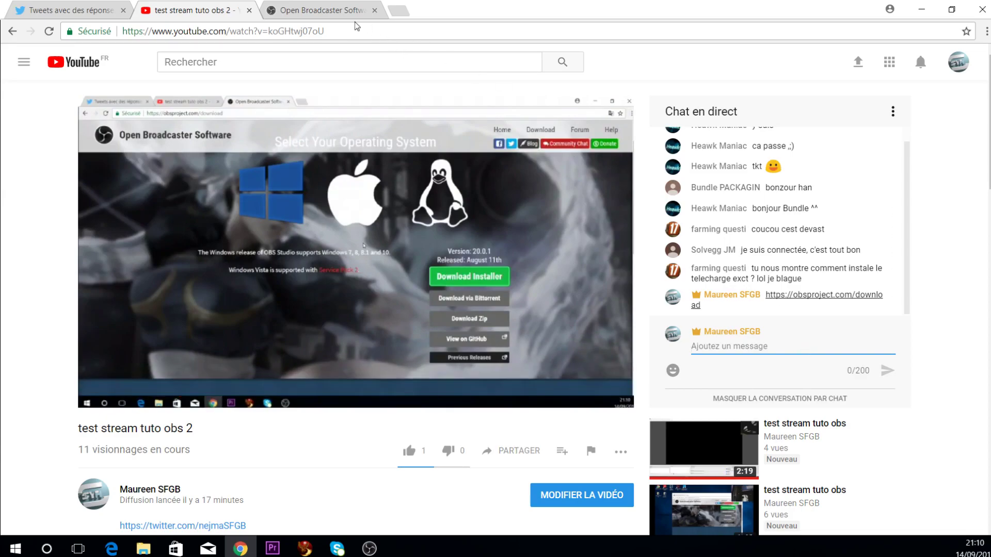
Step: Return to the OBS download page and compare its OBS Studio and OBS Classic sections, including their descriptions and download options
left_click(342, 15)
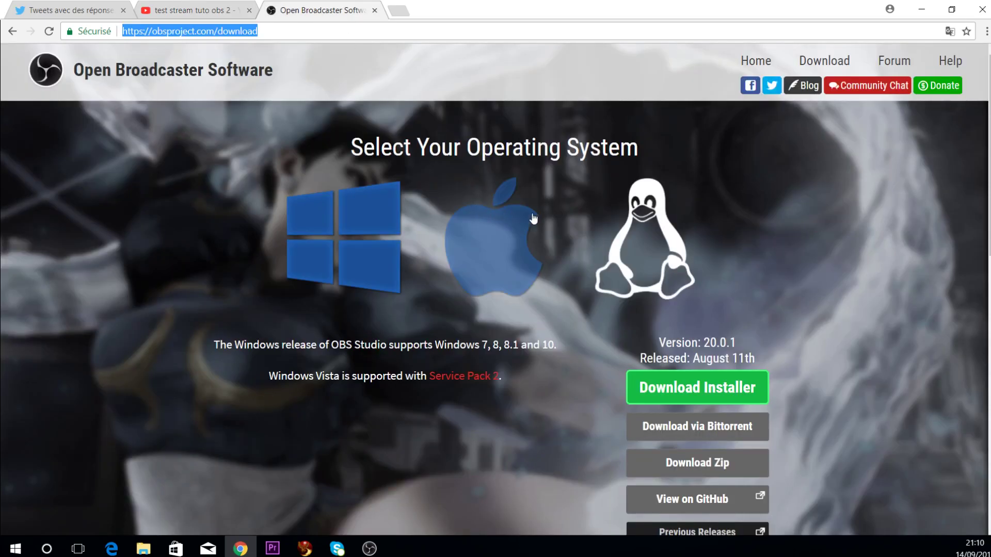
scroll(560, 235, "down", 6)
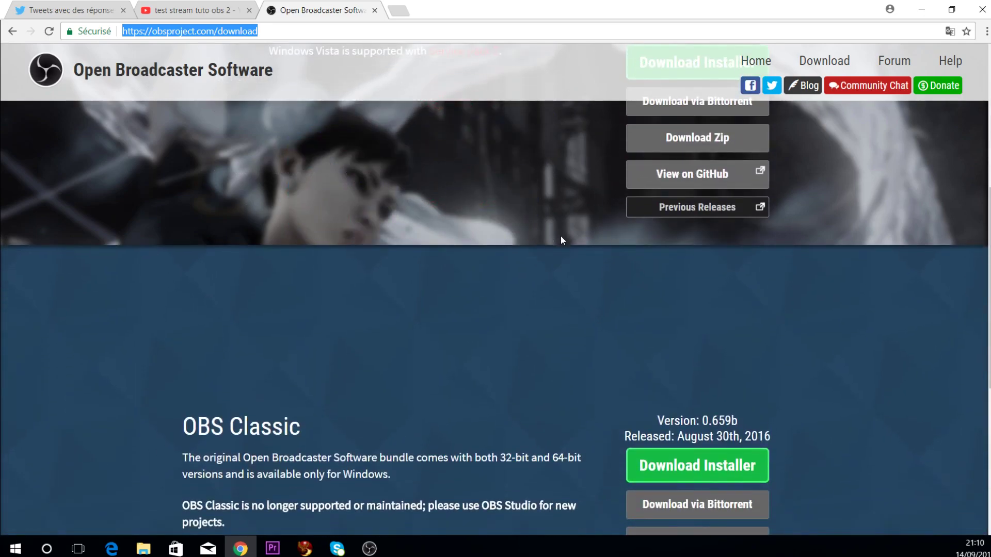
scroll(561, 241, "up", 6)
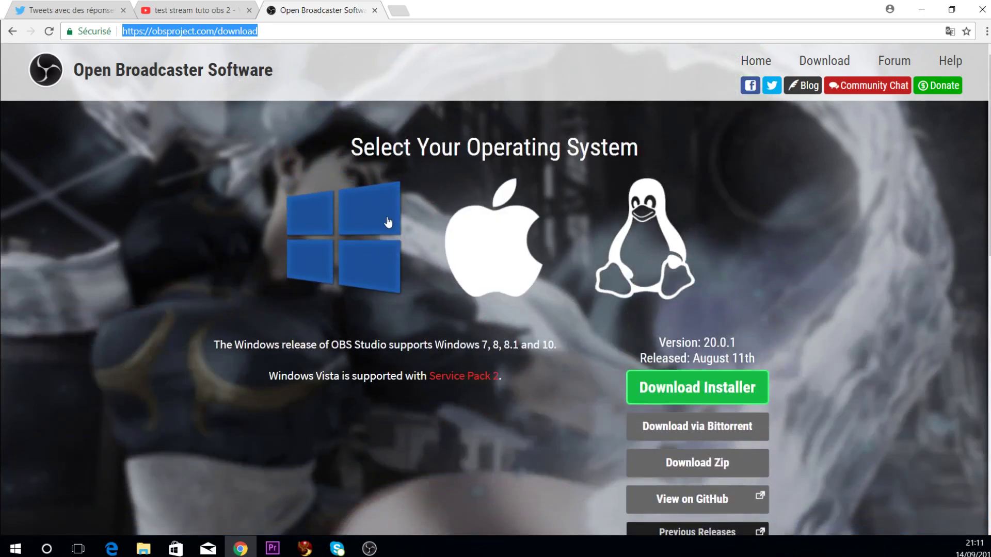
scroll(717, 222, "down", 7)
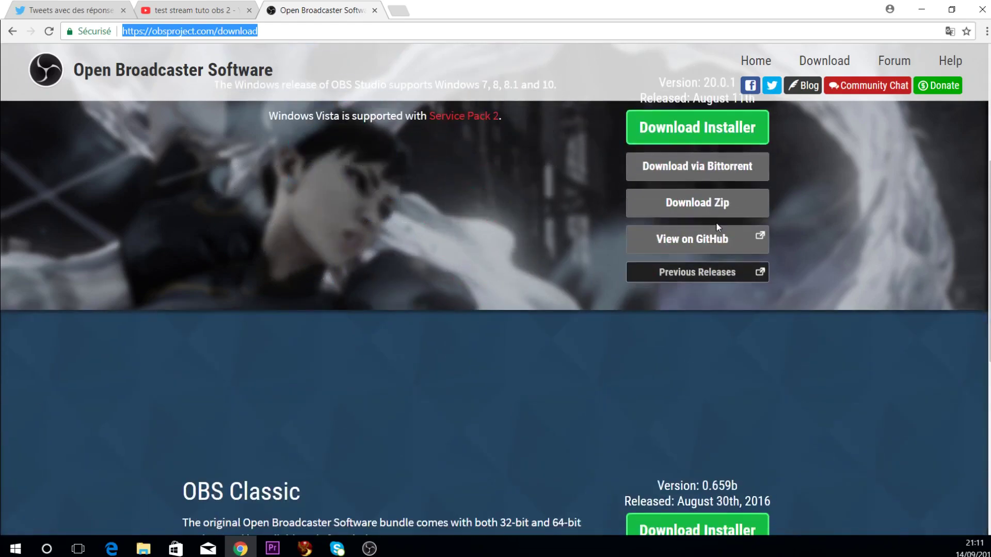
scroll(719, 230, "up", 10)
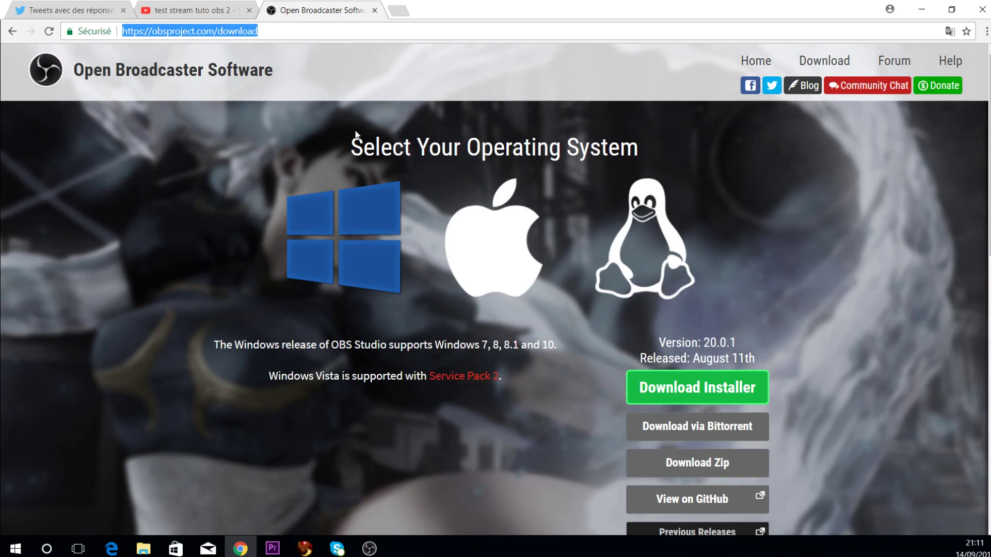
scroll(309, 170, "down", 9)
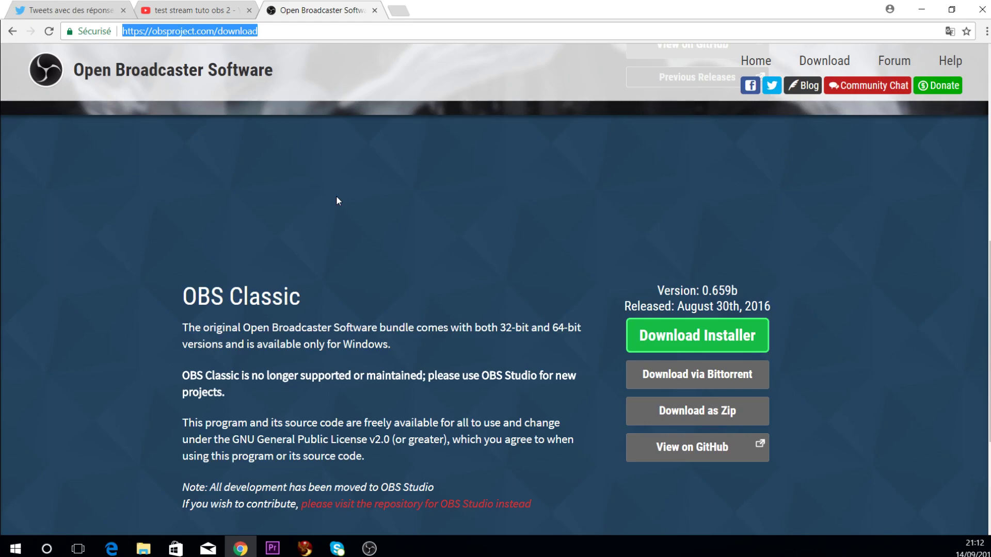
scroll(417, 246, "up", 8)
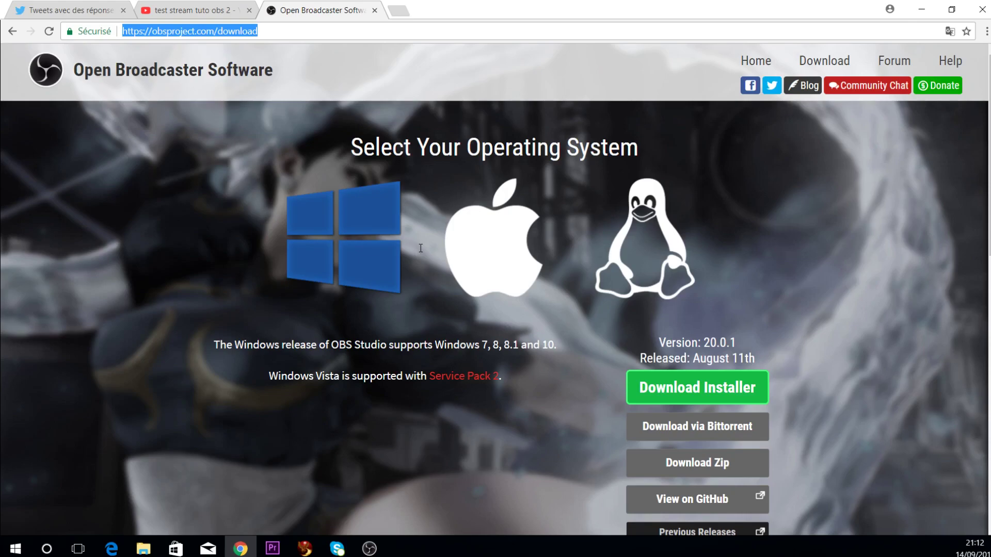
scroll(251, 336, "down", 10)
scroll(251, 335, "up", 10)
scroll(261, 350, "down", 6)
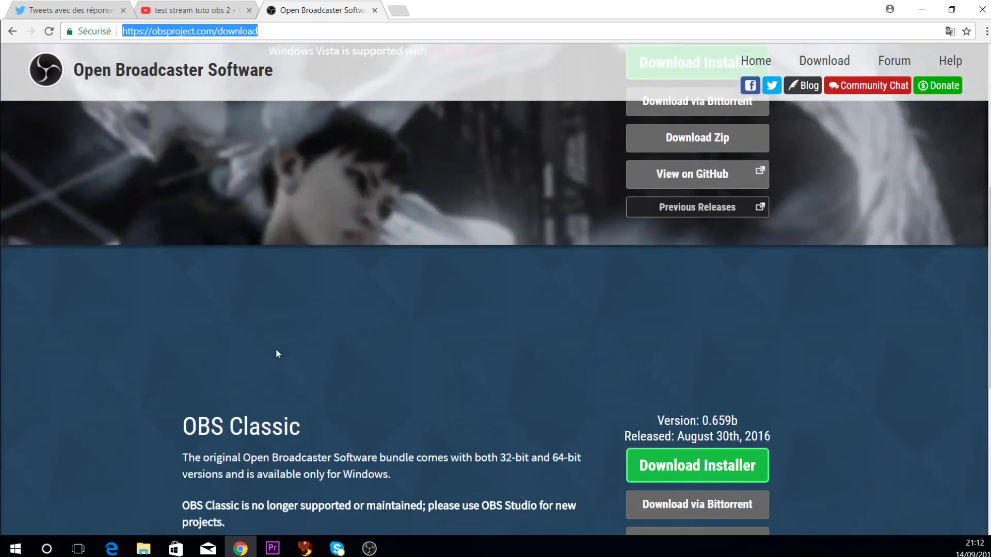
scroll(284, 350, "up", 5)
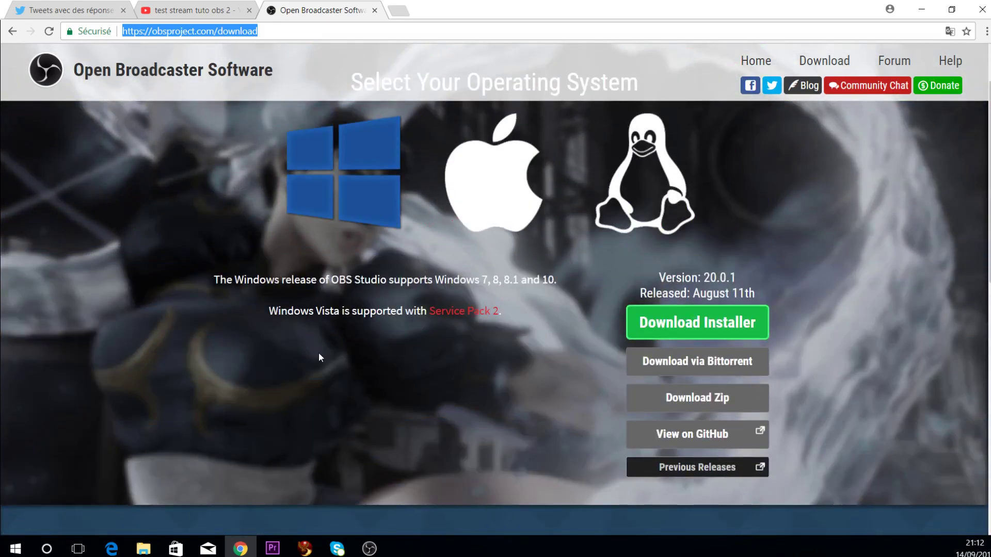
scroll(494, 363, "down", 8)
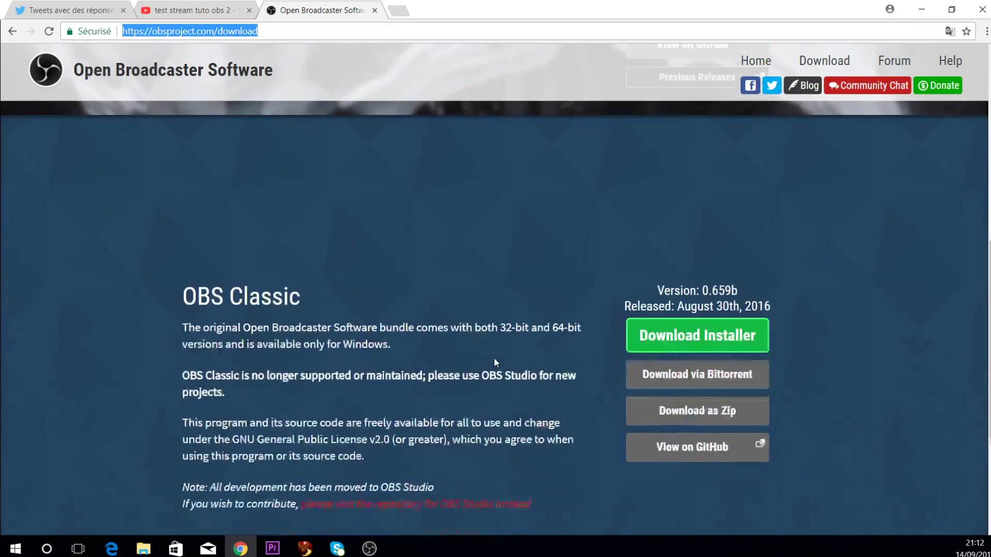
scroll(494, 363, "up", 8)
scroll(494, 363, "down", 5)
scroll(495, 363, "up", 5)
scroll(494, 360, "down", 6)
scroll(494, 360, "up", 6)
scroll(495, 361, "down", 8)
scroll(494, 363, "up", 8)
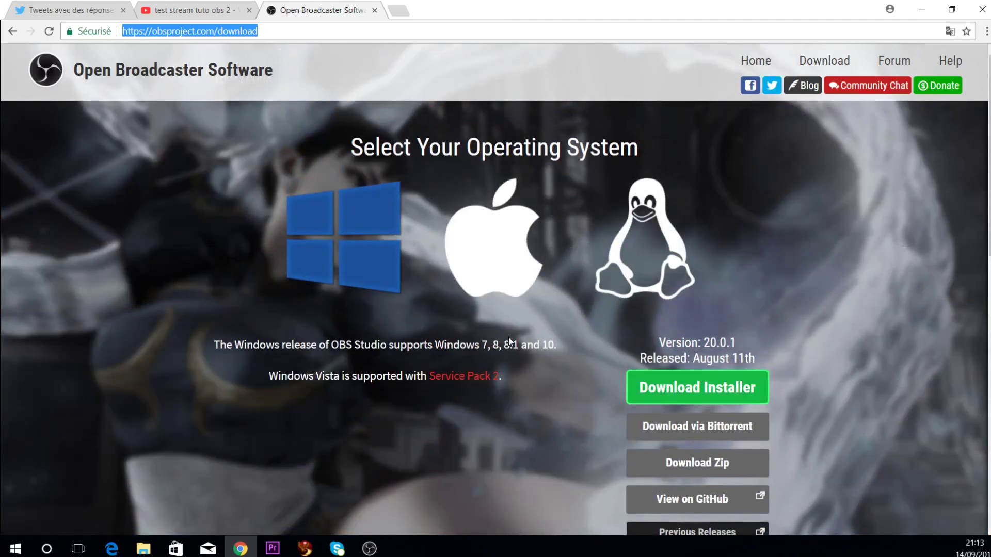
scroll(524, 334, "down", 6)
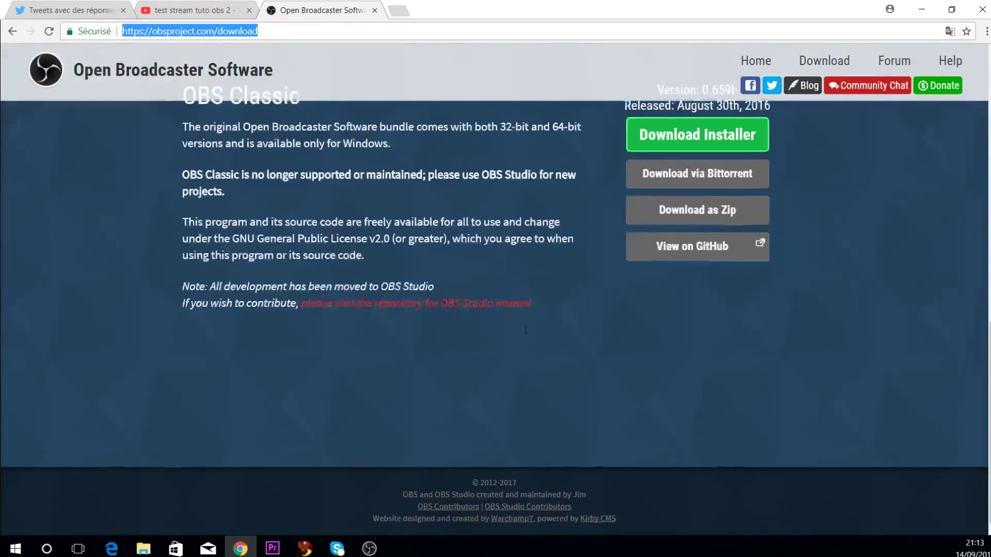
scroll(526, 330, "up", 5)
scroll(526, 331, "down", 8)
scroll(532, 338, "up", 10)
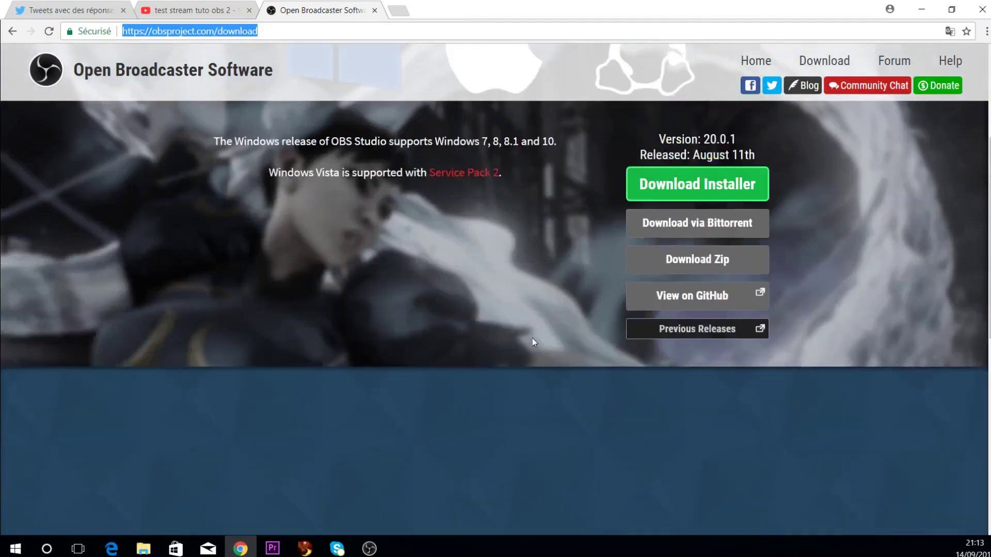
scroll(531, 338, "down", 7)
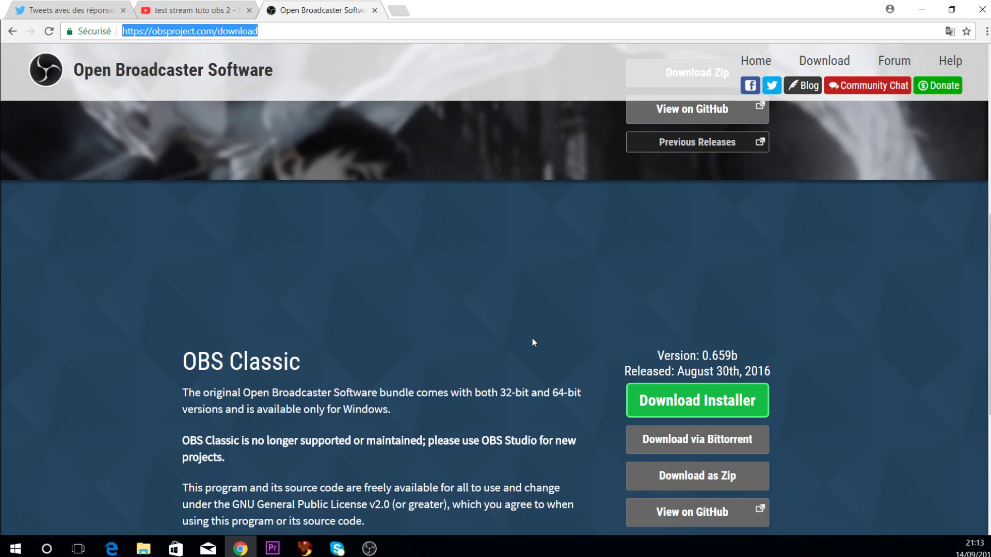
scroll(533, 342, "up", 7)
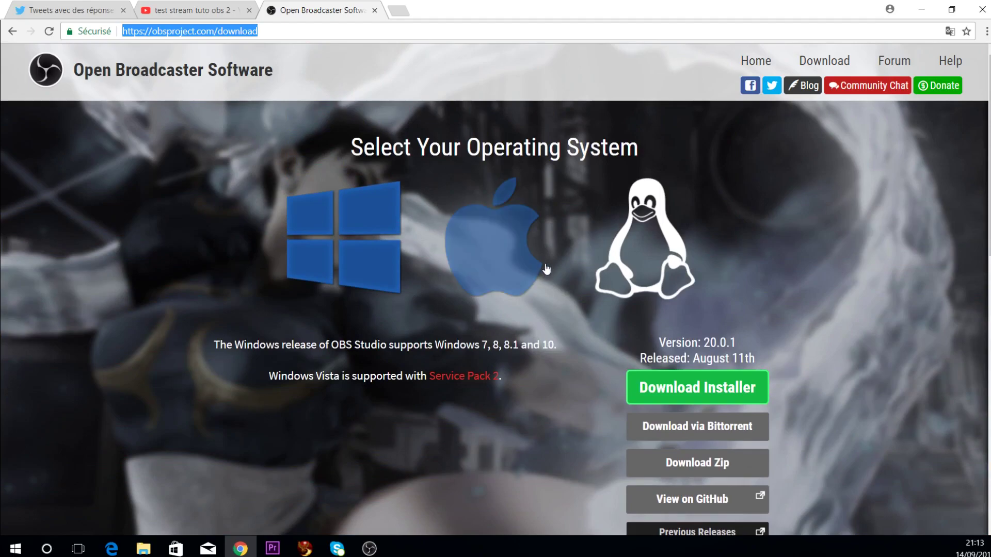
scroll(544, 270, "down", 6)
scroll(544, 270, "up", 3)
scroll(544, 268, "up", 3)
scroll(474, 273, "down", 2)
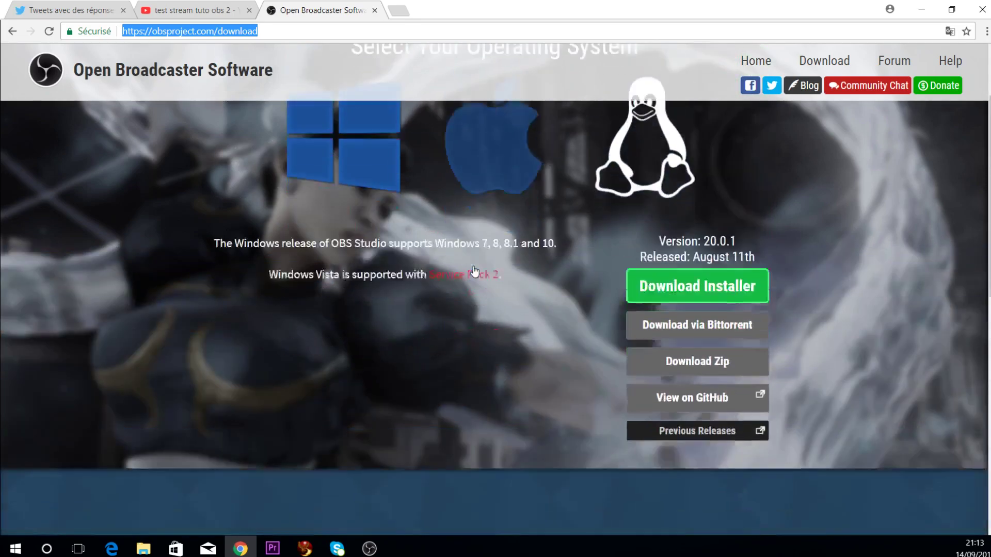
Step: Check the YouTube live stream and chat again, then go back to the OBS download page
left_click(198, 12)
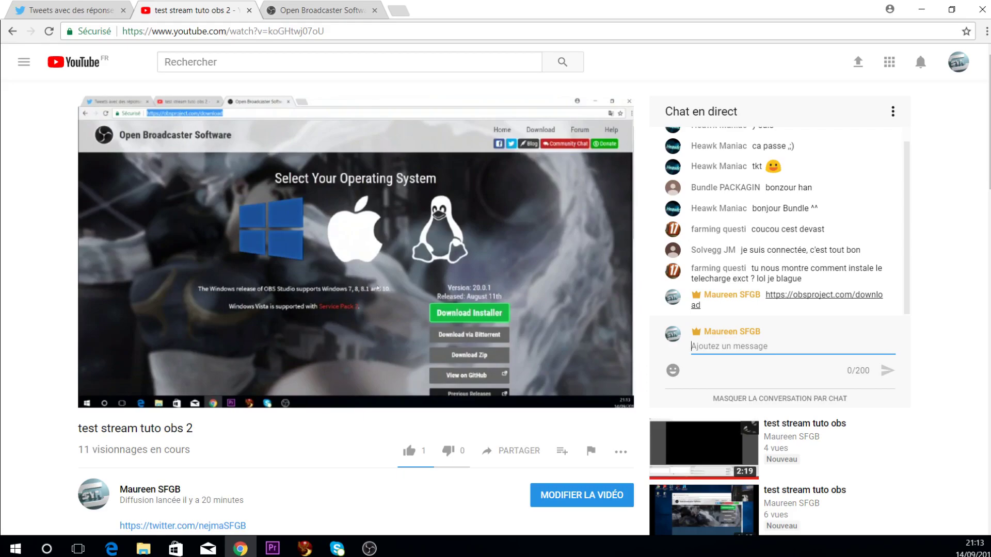
key("alt+Tab")
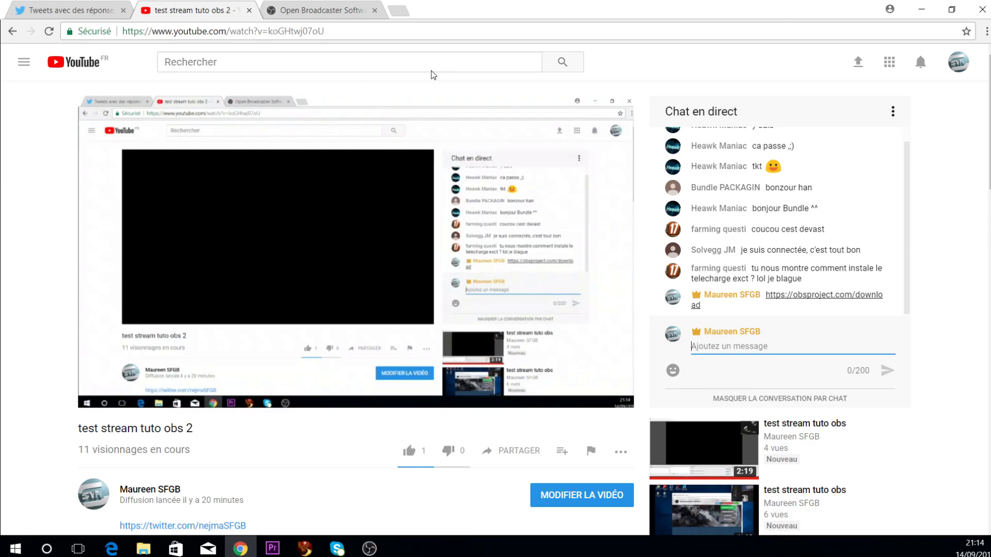
left_click(327, 15)
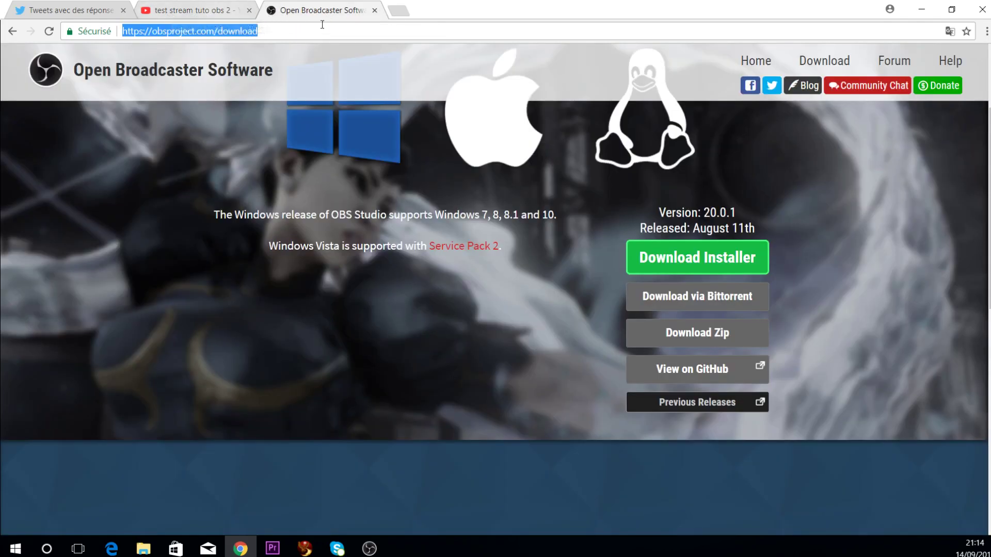
Step: Minimise the browser, switch to OBS Studio and show the source types that can be added to the scene
left_click(912, 13)
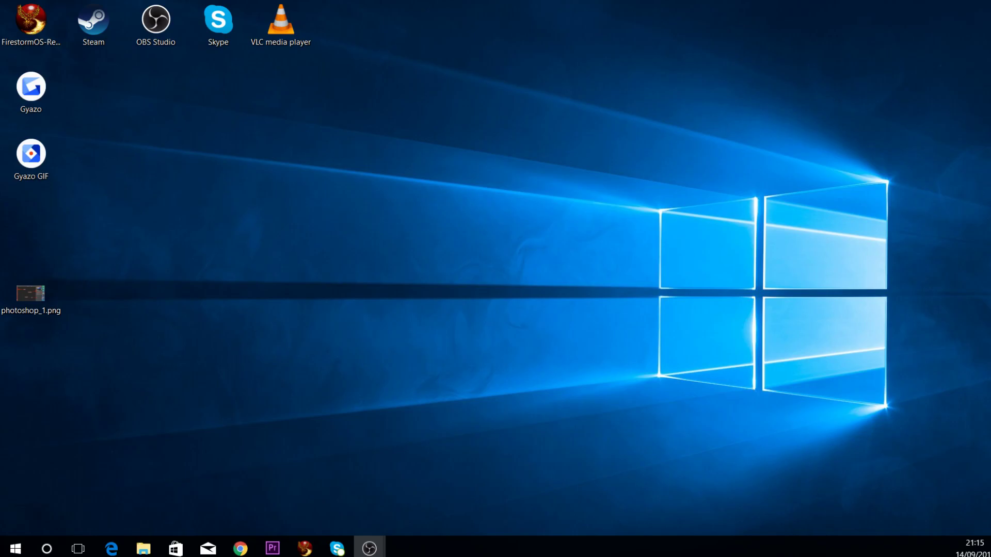
key("alt+Tab")
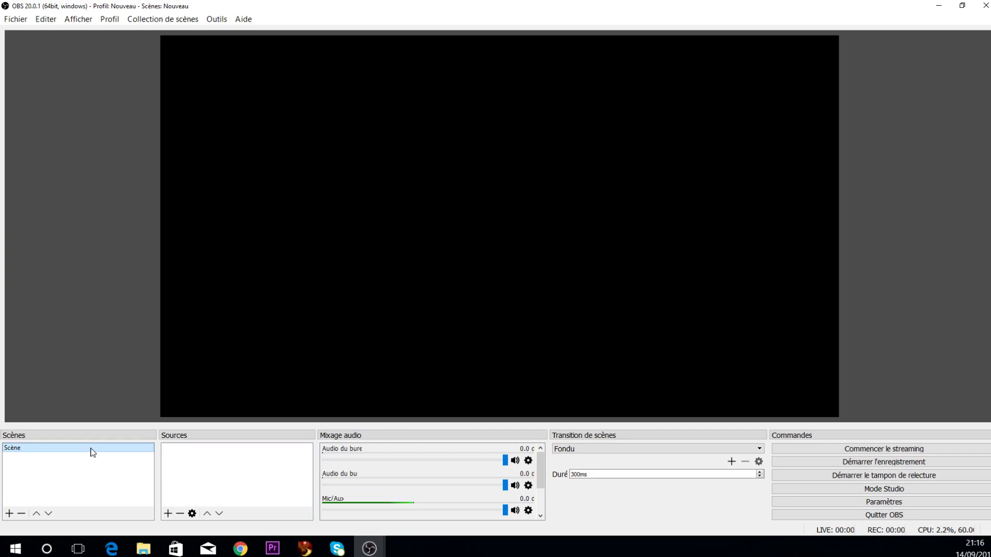
right_click(215, 480)
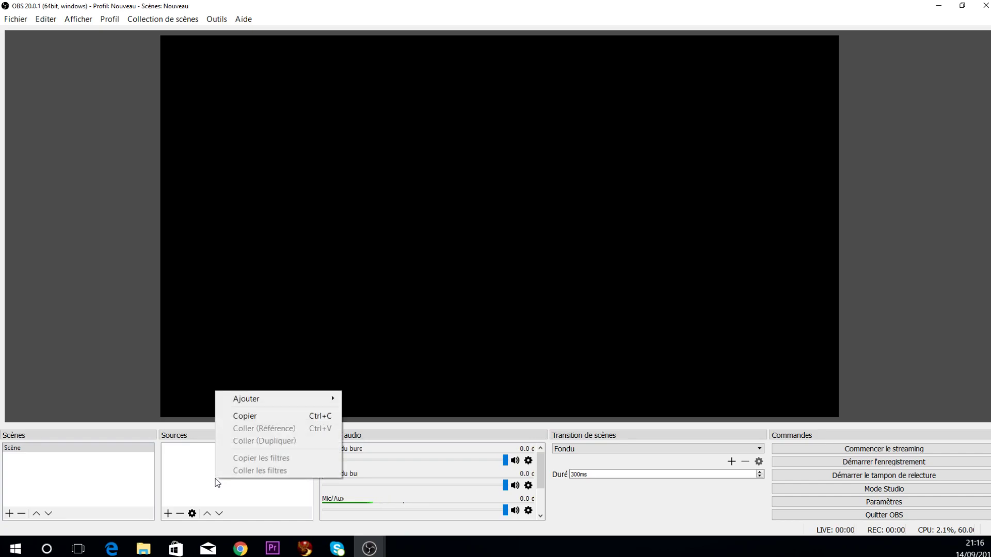
mouse_move(263, 404)
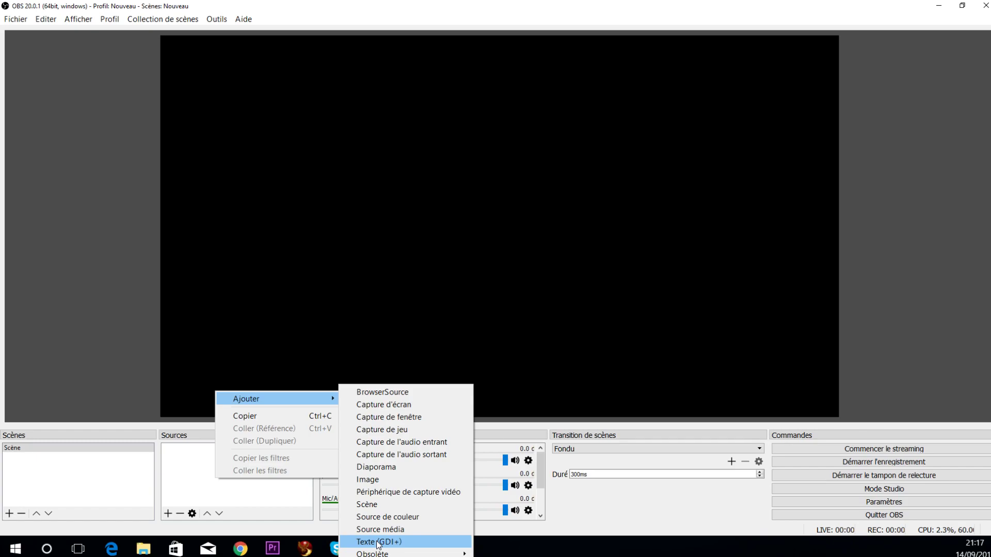
left_click(262, 504)
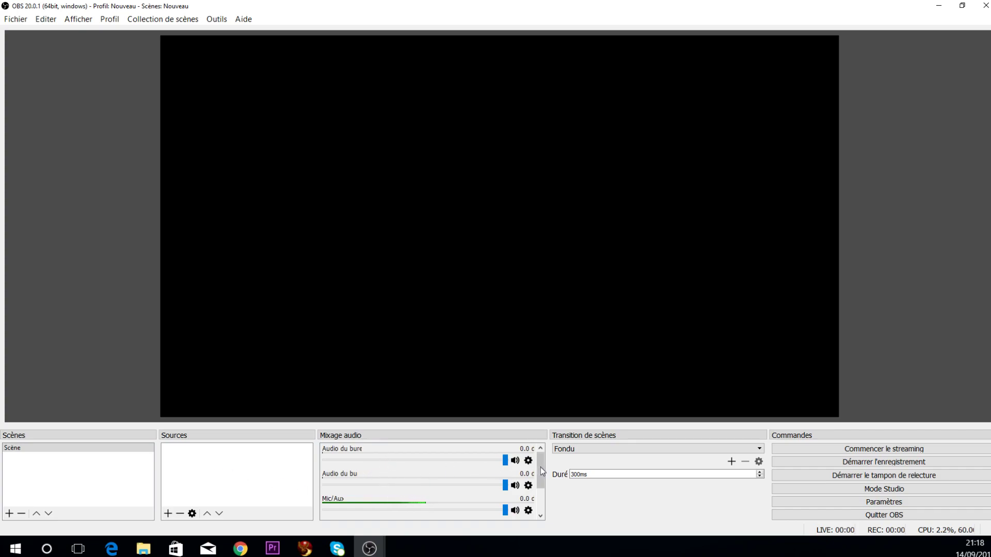
Step: Look through all the desktop audio and microphone channels in the audio mixer
left_click_drag(543, 467, 542, 498)
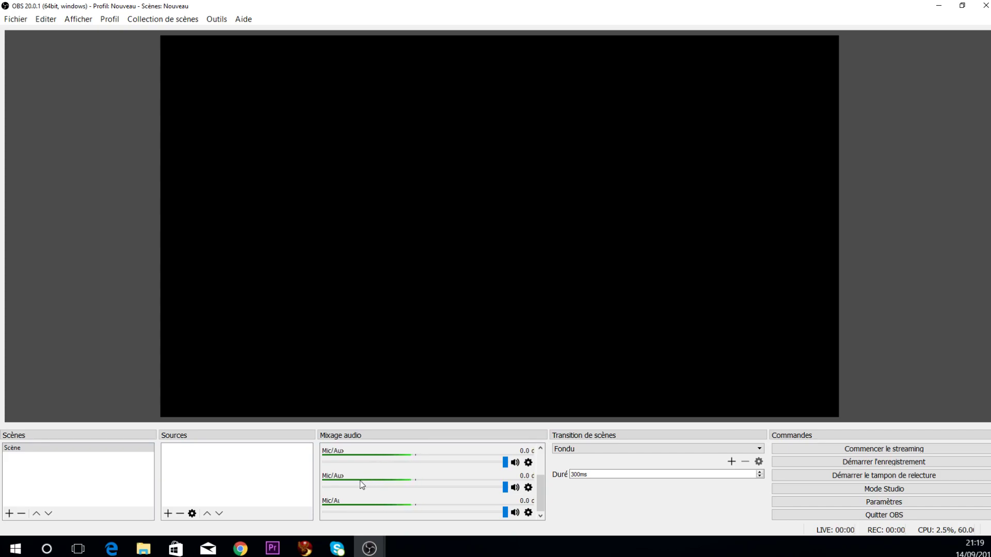
scroll(369, 492, "up", 3)
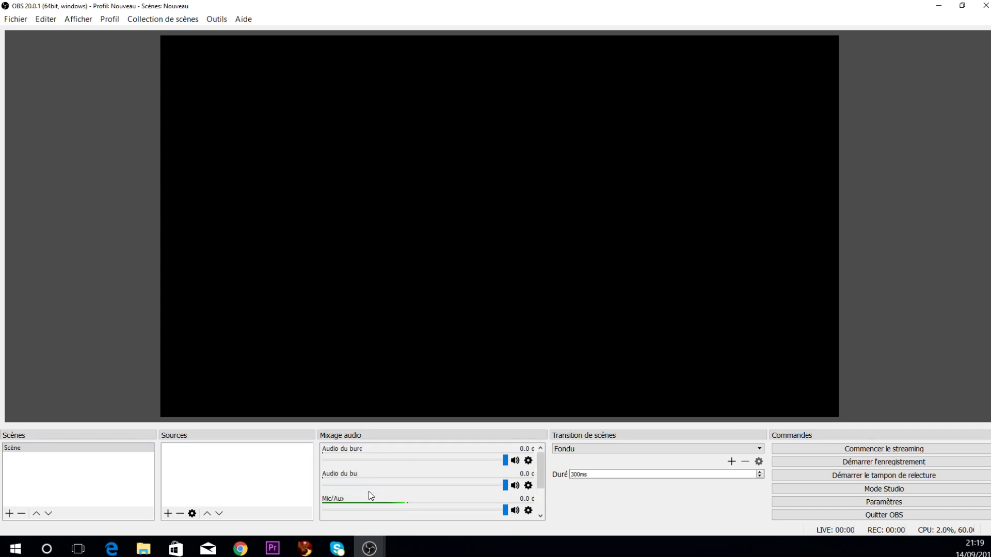
scroll(368, 491, "down", 3)
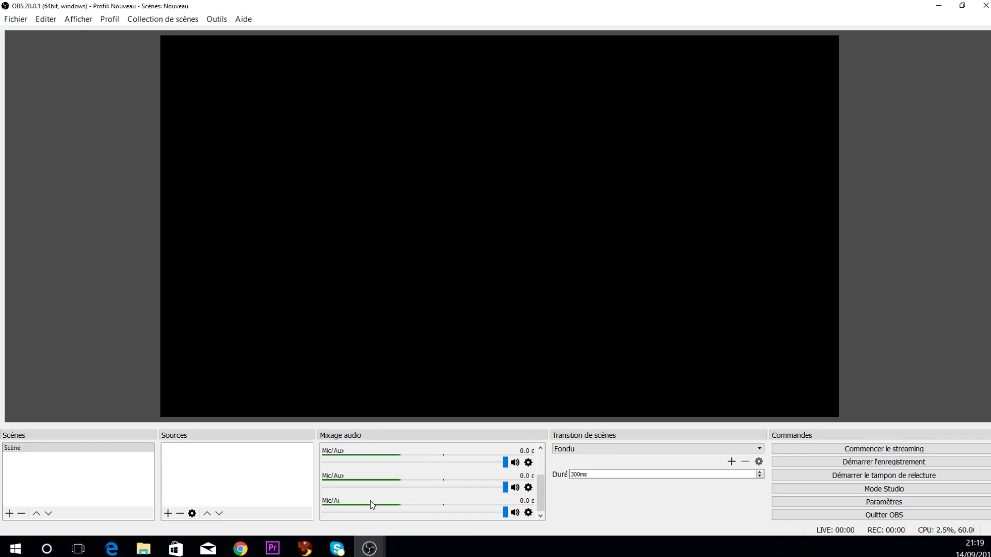
scroll(377, 506, "up", 2)
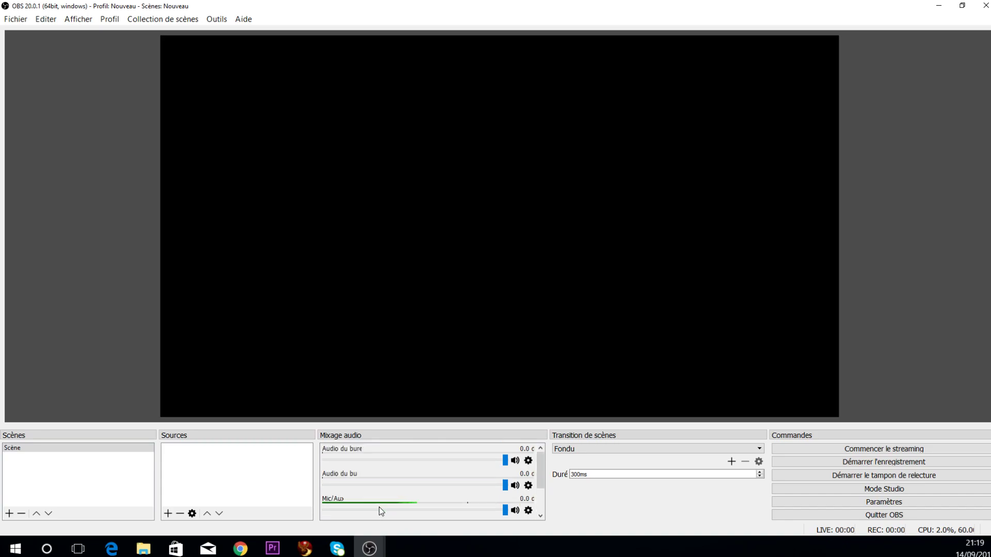
scroll(368, 484, "down", 3)
scroll(368, 483, "up", 3)
left_click_drag(541, 475, 545, 513)
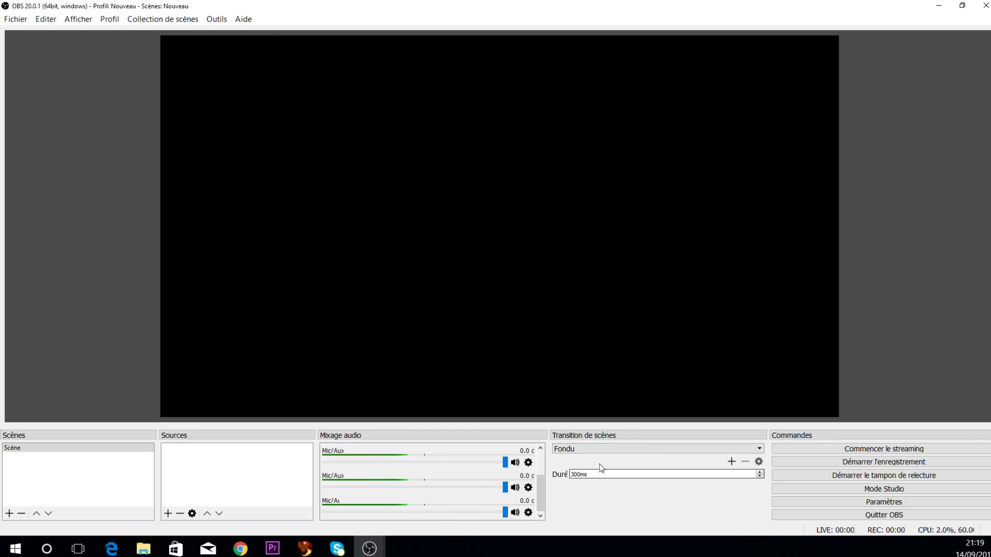
Step: Show the available scene transitions, and briefly turn Studio Mode on and off to present its two-preview layout
left_click(627, 450)
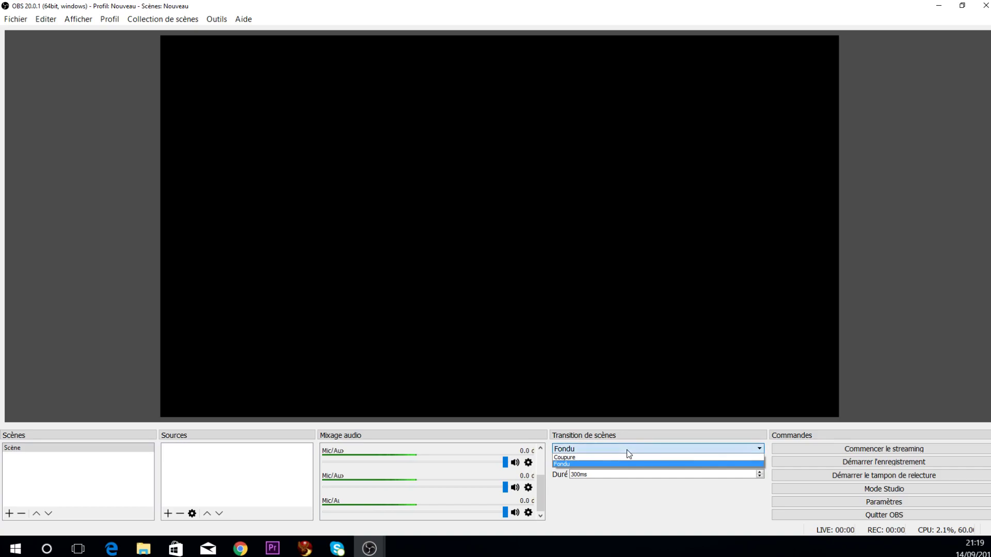
left_click(627, 450)
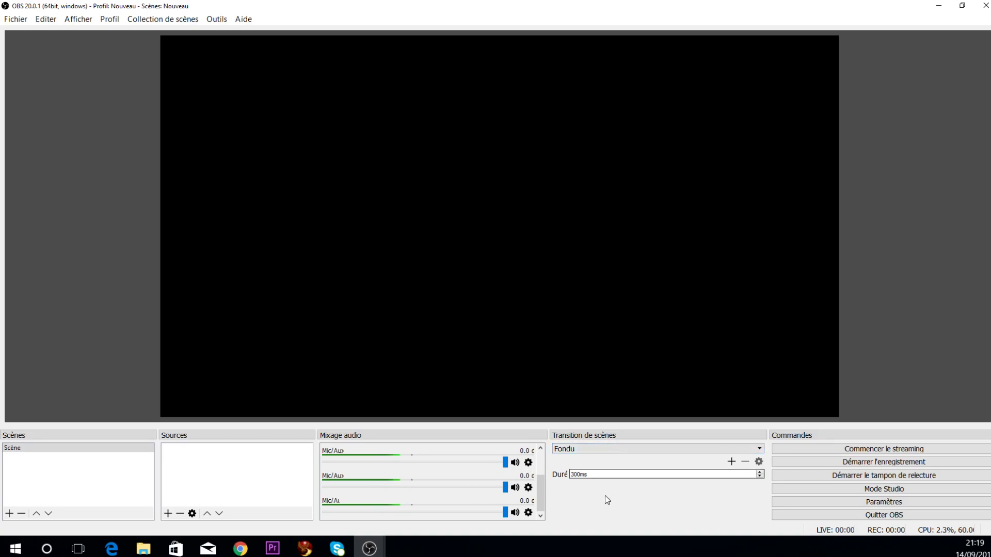
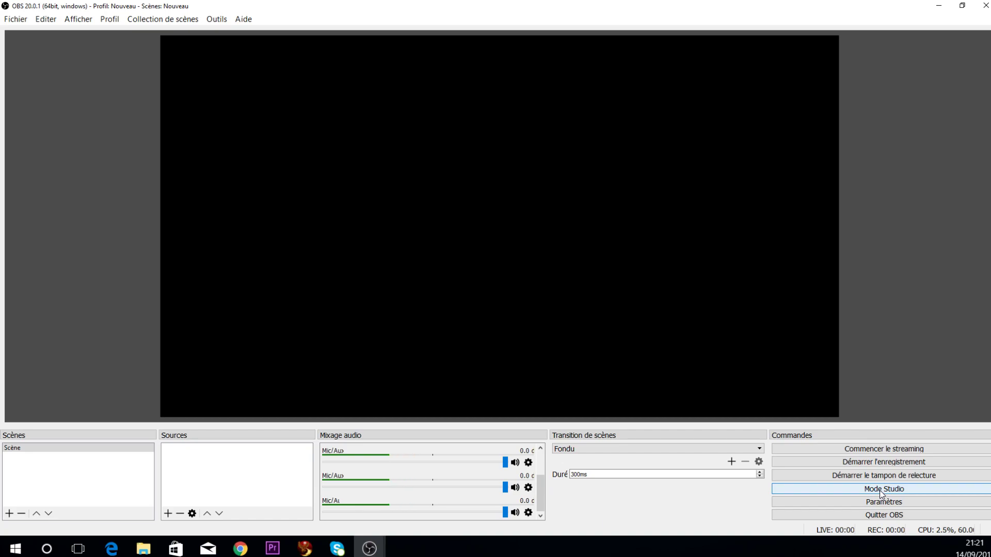
left_click(881, 494)
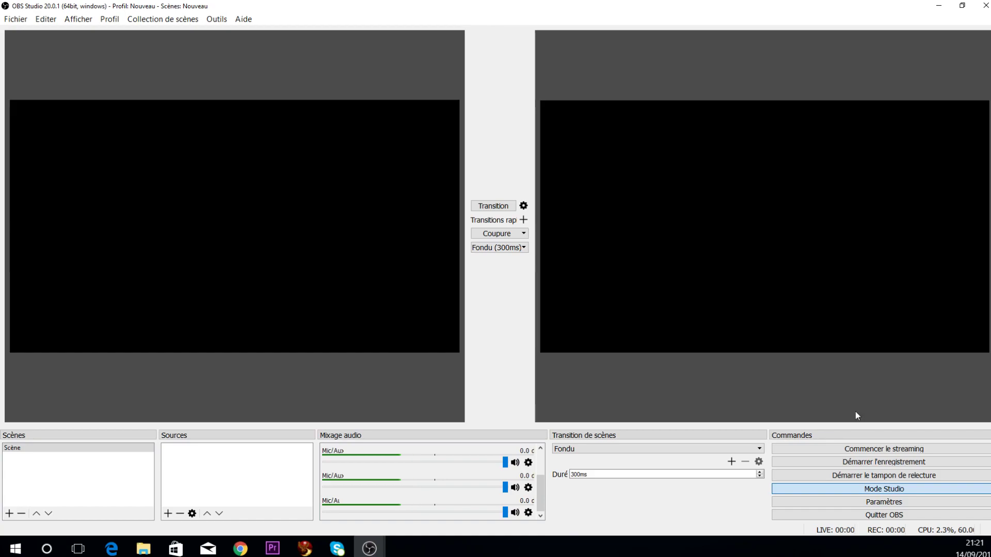
left_click(863, 490)
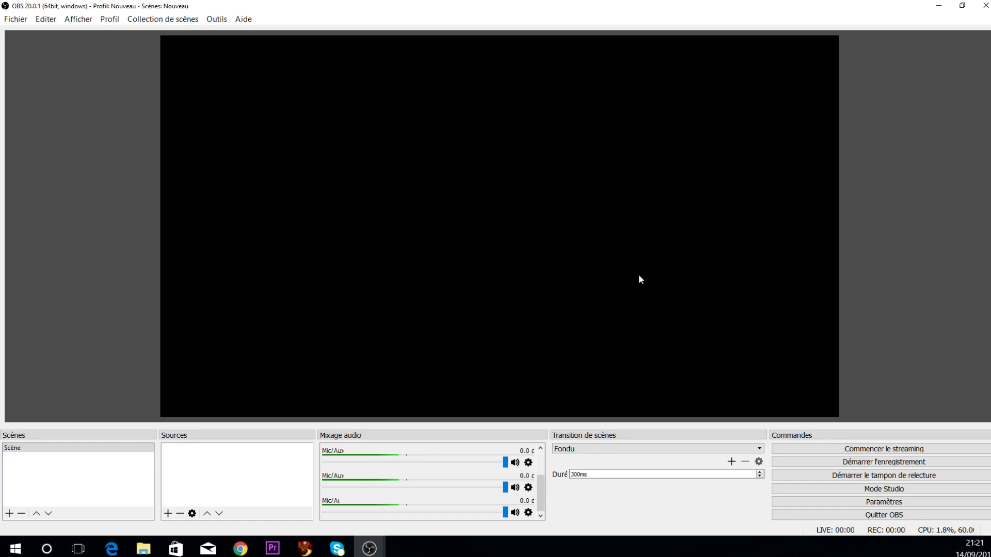
right_click(213, 455)
mouse_move(225, 463)
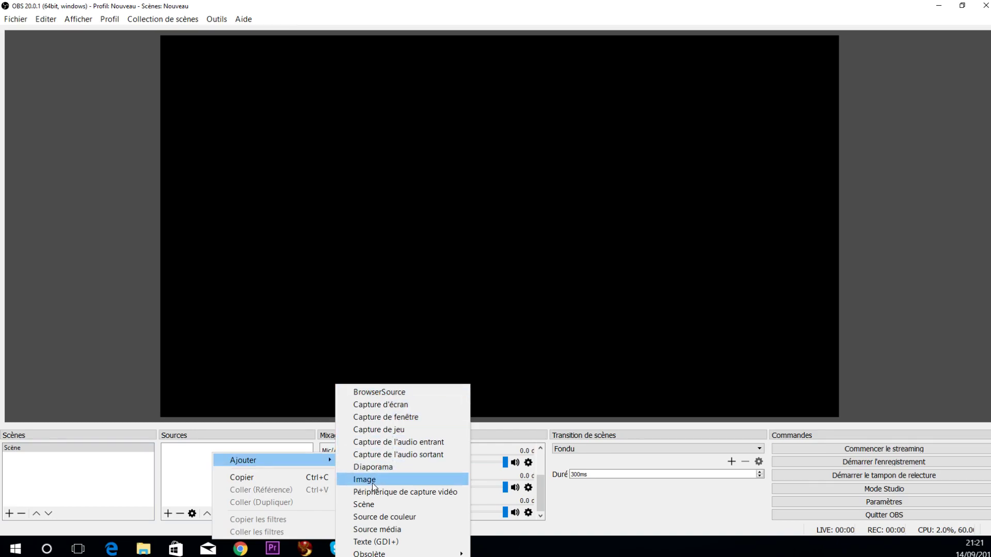
left_click(403, 493)
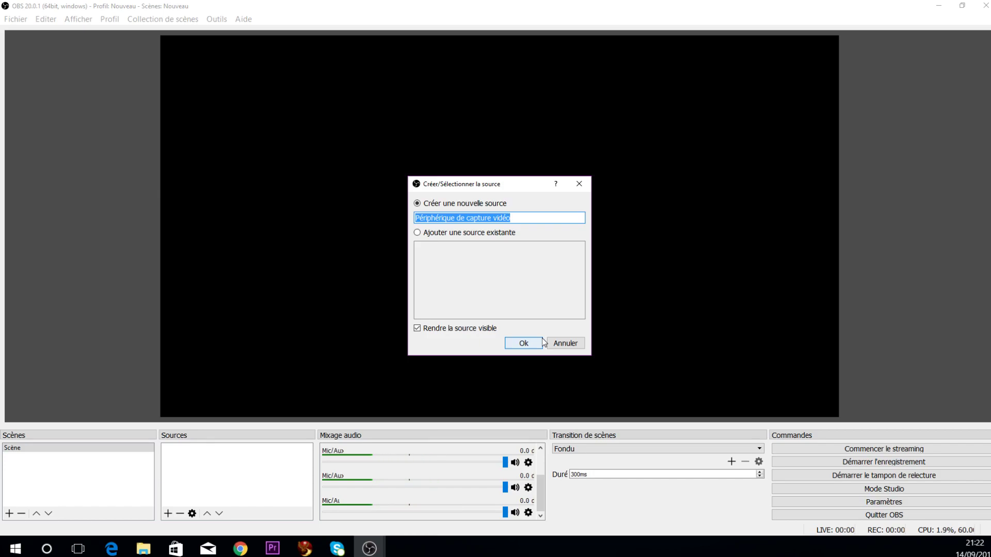
left_click(565, 349)
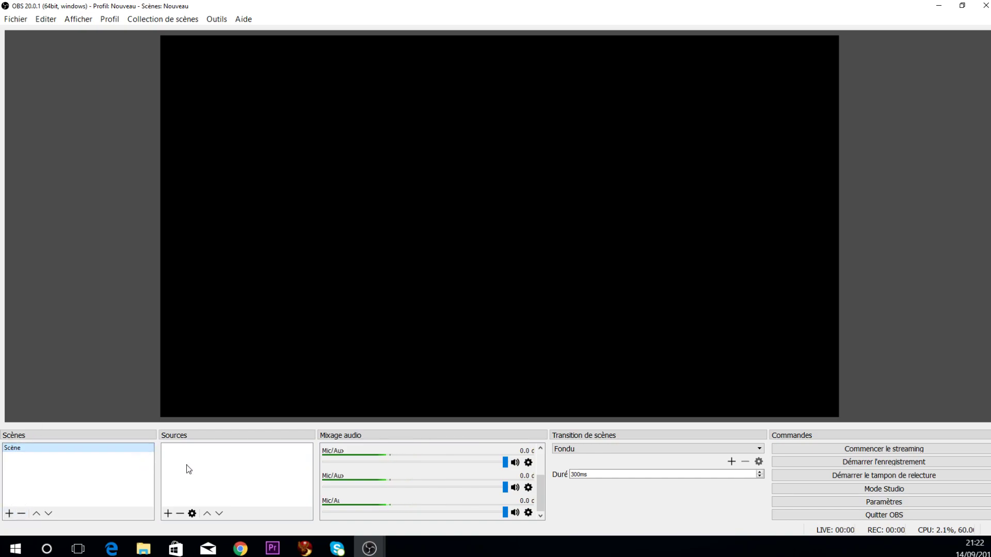
Step: Add a new video capture device source named Périphérique de capture vidéo and move its properties window clear of the webcam preview
right_click(184, 451)
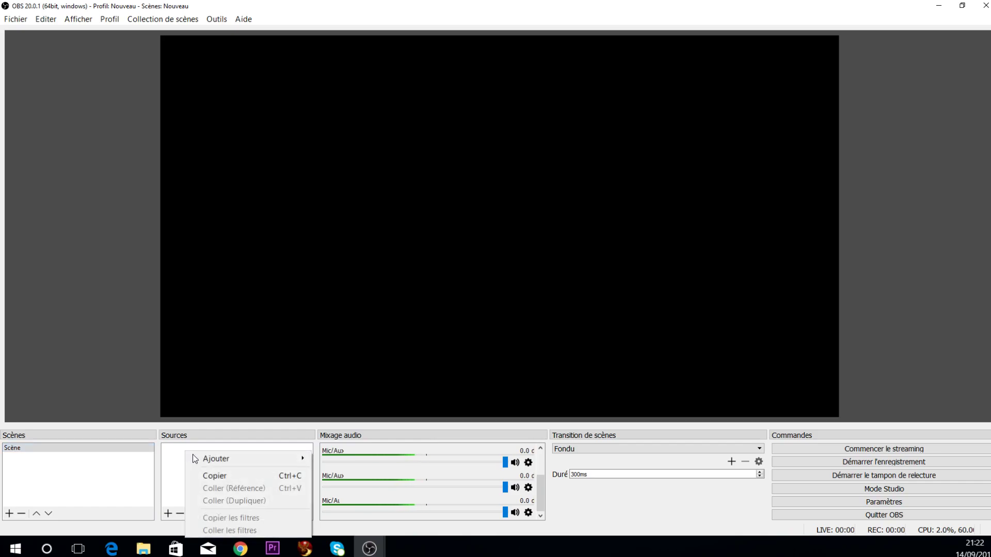
mouse_move(201, 459)
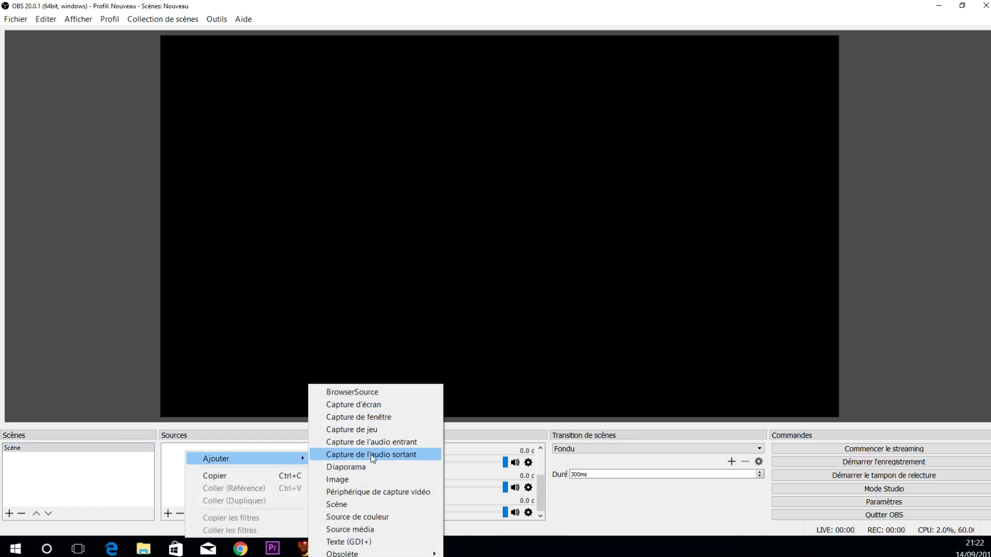
left_click(368, 493)
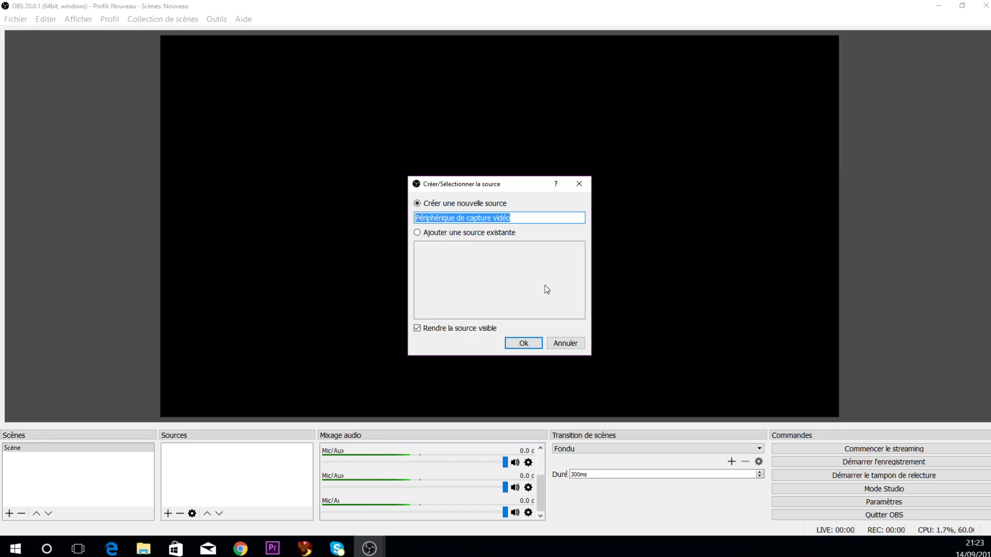
left_click(523, 345)
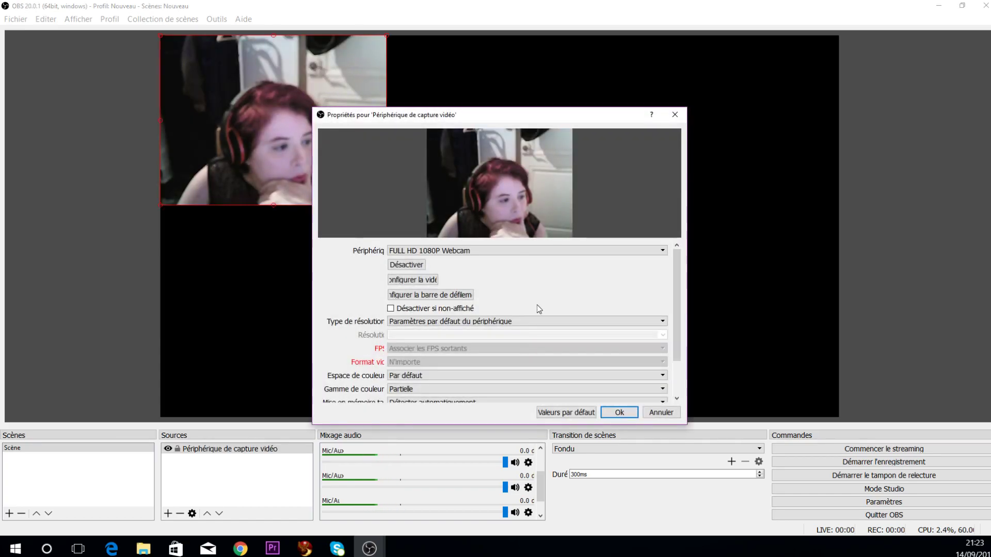
left_click_drag(460, 114, 586, 61)
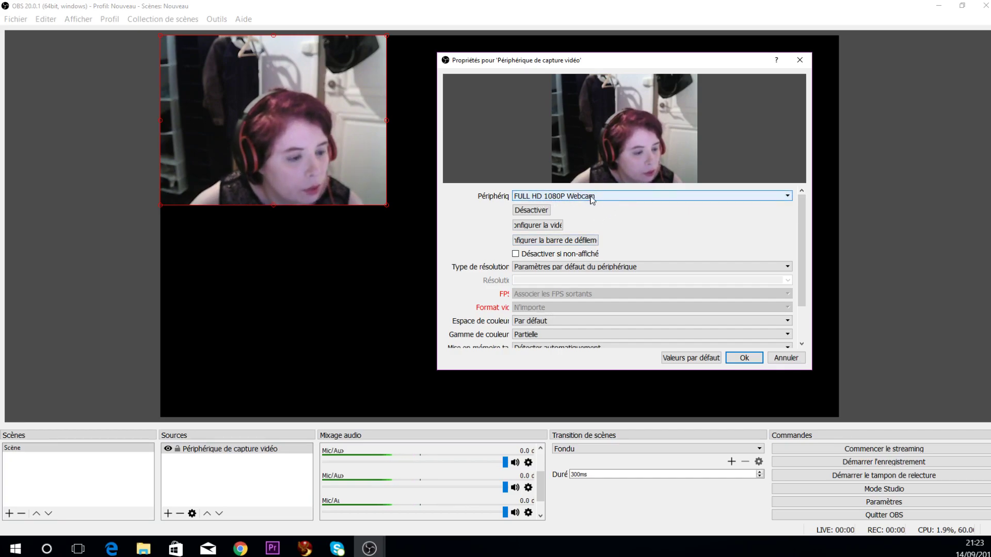
Step: Review the capture properties and choose FULL HD 1080P Webcam as the video device
scroll(590, 242, "down", 2)
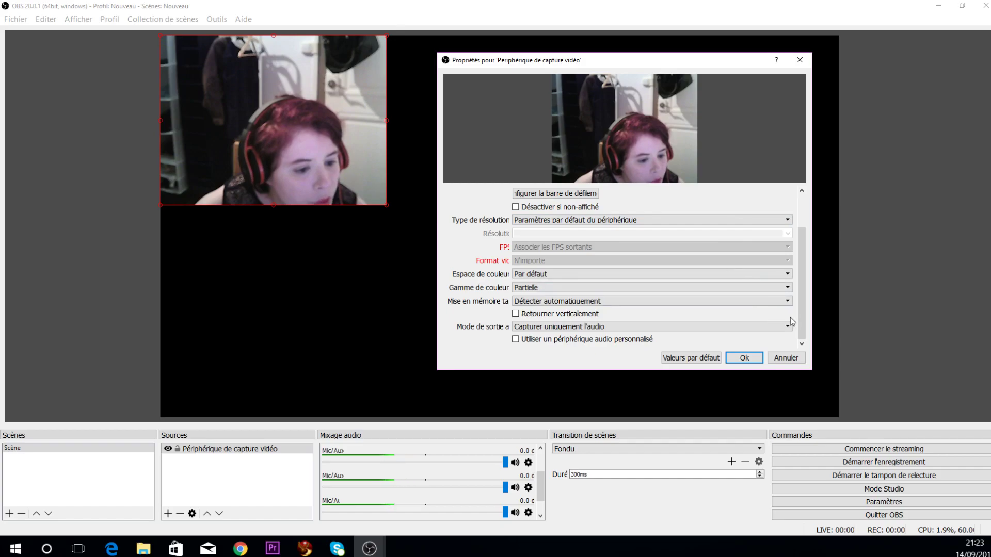
scroll(804, 319, "up", 2)
left_click(608, 196)
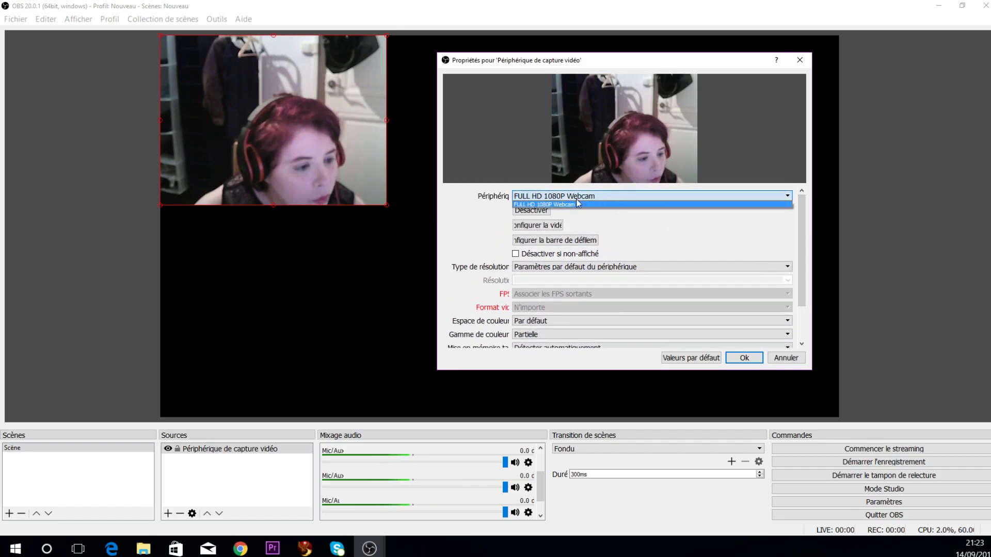
left_click(607, 205)
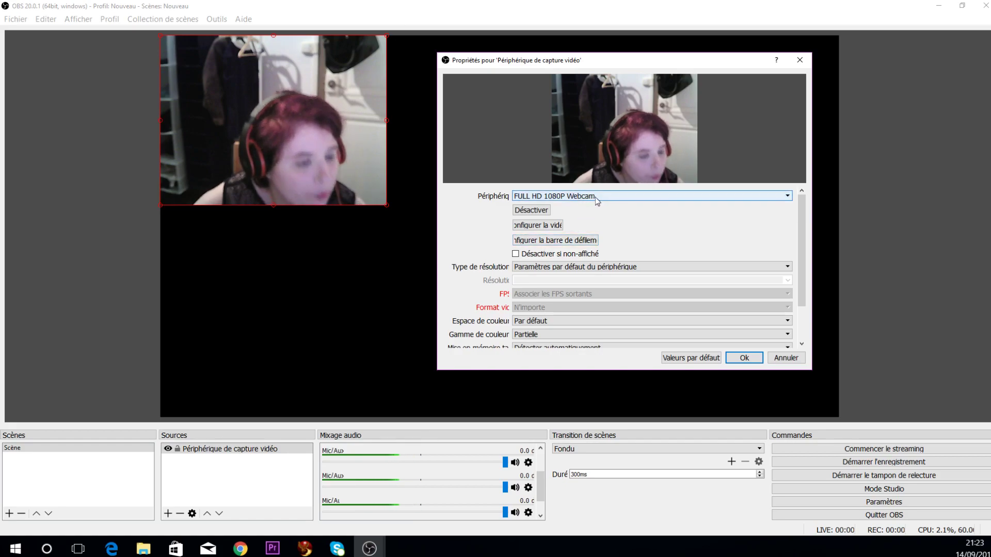
Step: Keep the device's default resolution type, and set the webcam's colour space to 601 and its buffering to Activer
left_click(611, 271)
left_click(613, 275)
scroll(619, 279, "down", 3)
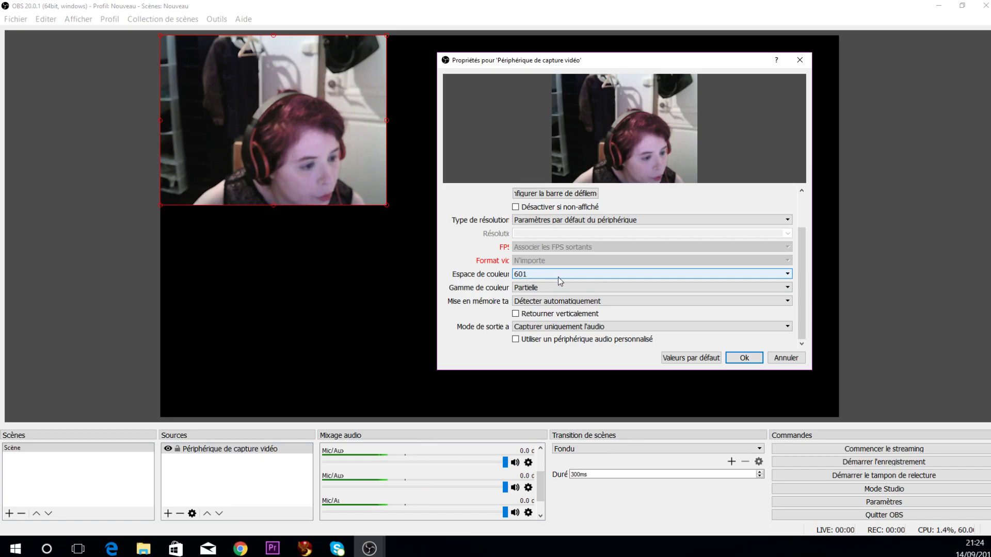
scroll(562, 304, "down", 1)
scroll(562, 314, "up", 3)
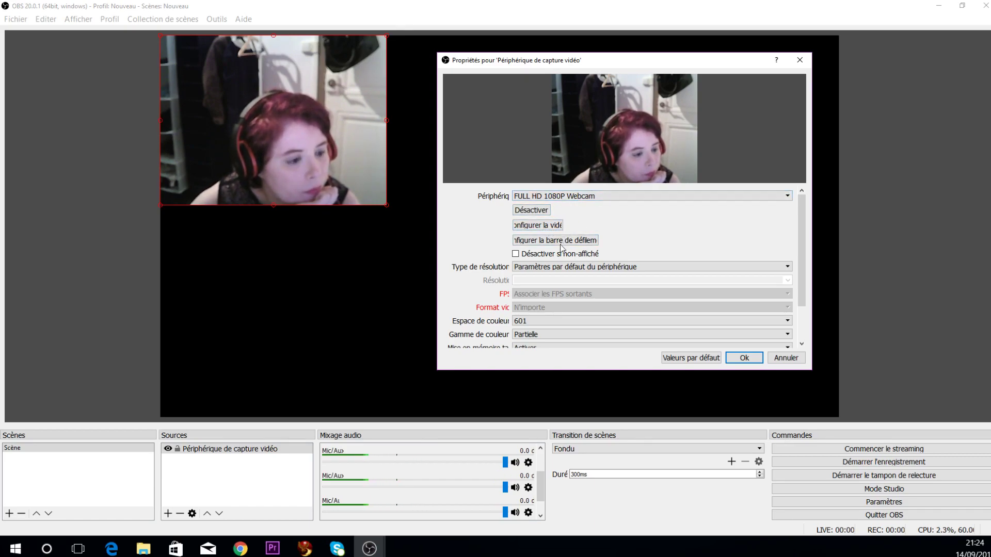
left_click(557, 266)
left_click(560, 278)
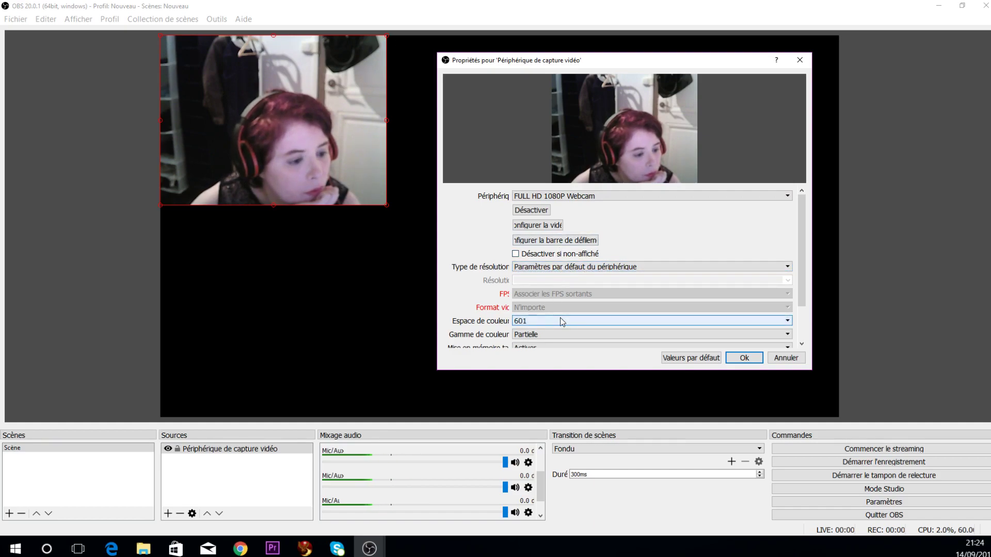
scroll(799, 258, "down", 3)
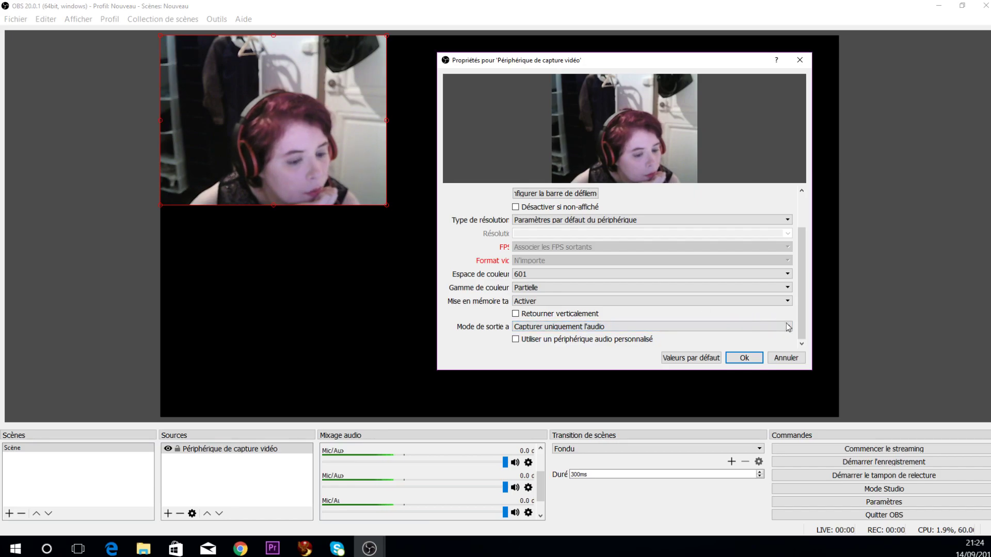
scroll(801, 268, "up", 3)
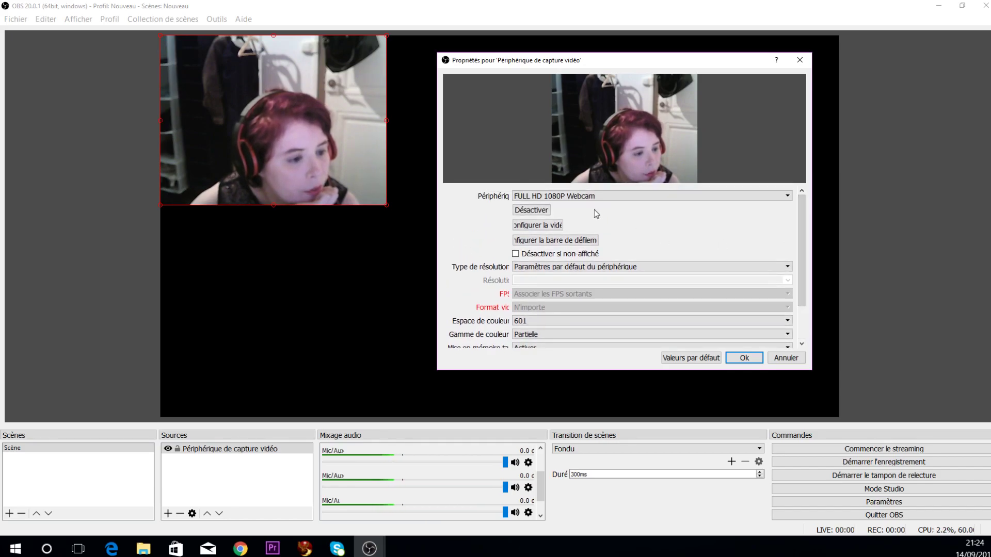
Step: Try the video configuration option, recheck the device list and enable Désactiver si non-affiché for the webcam
left_click(544, 225)
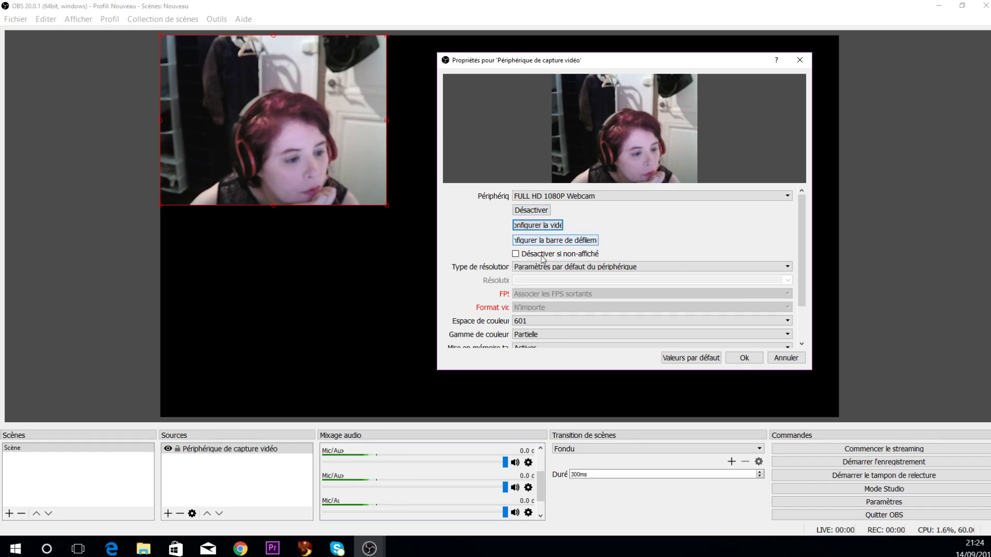
left_click(615, 198)
left_click(615, 200)
scroll(620, 274, "down", 2)
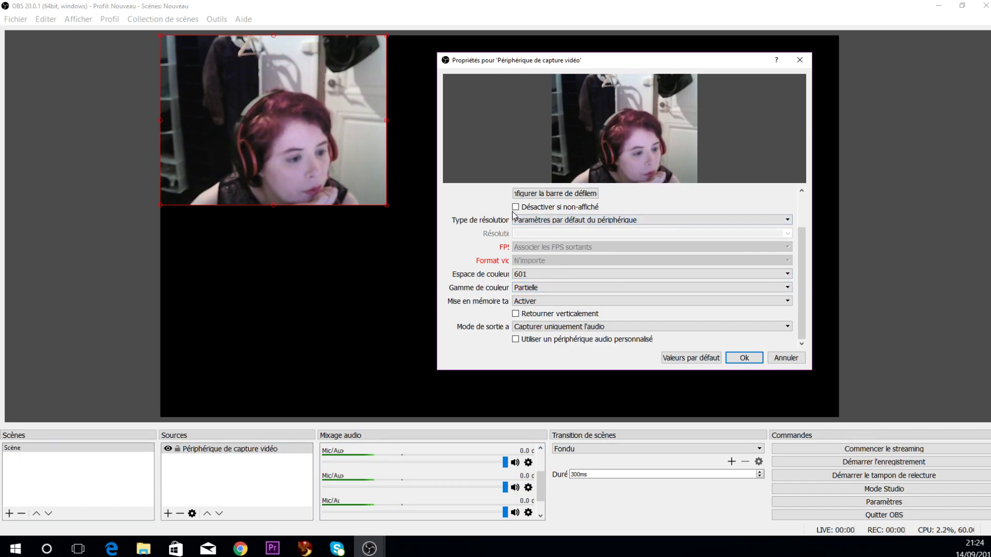
scroll(543, 252, "up", 1)
scroll(535, 301, "down", 1)
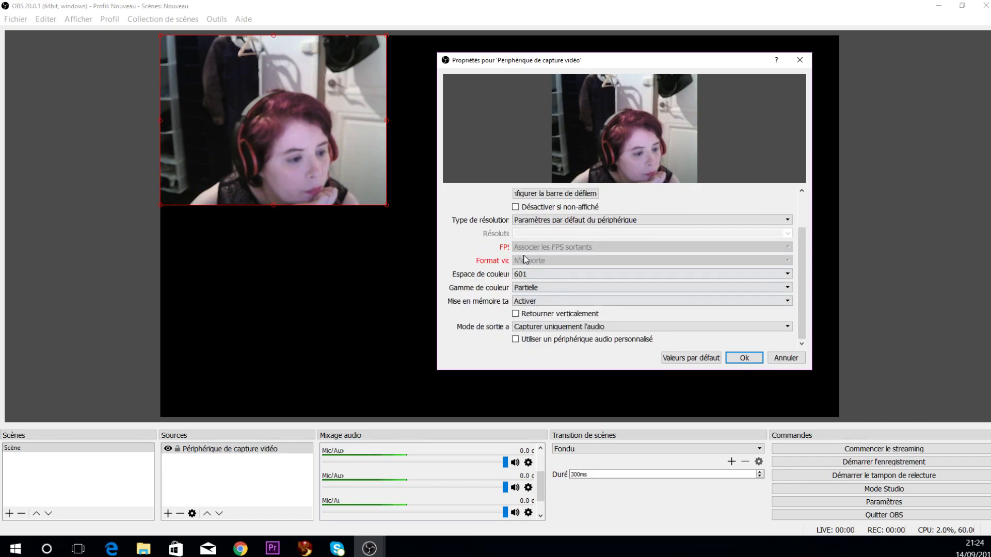
scroll(526, 262, "up", 1)
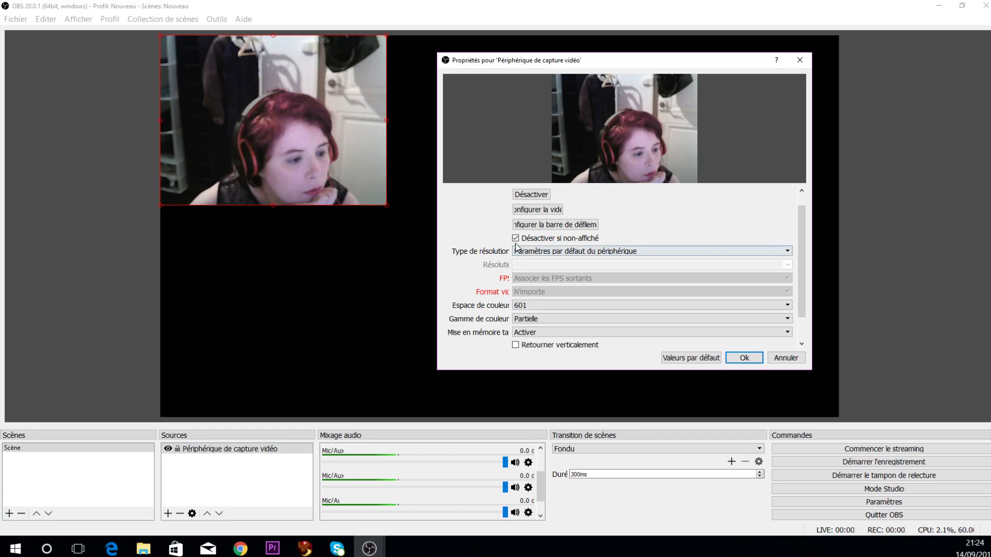
Step: Turn off Désactiver si non-affiché, set the webcam's buffering to Désactiver, and move its image to the canvas's lower-left corner
scroll(532, 292, "down", 1)
scroll(553, 303, "down", 1)
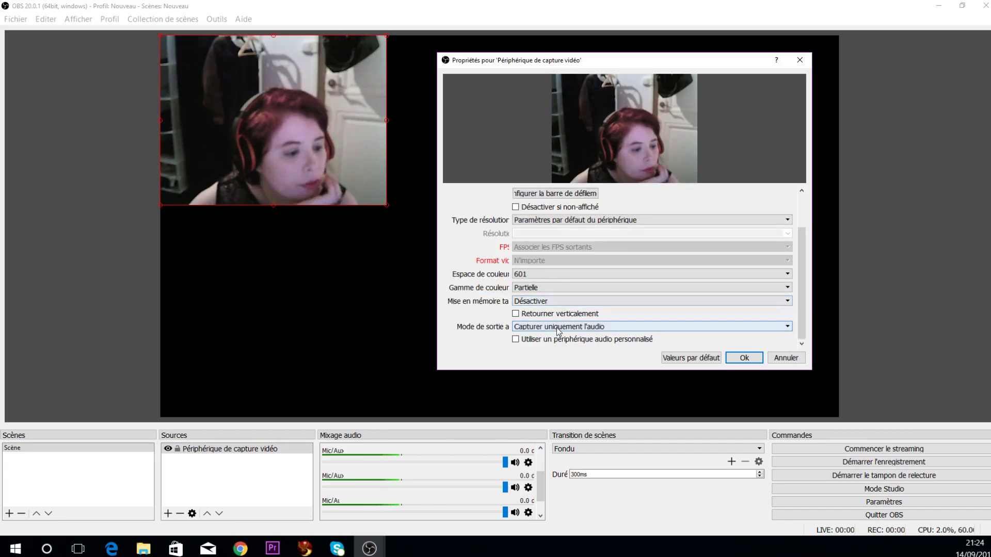
scroll(563, 317, "up", 1)
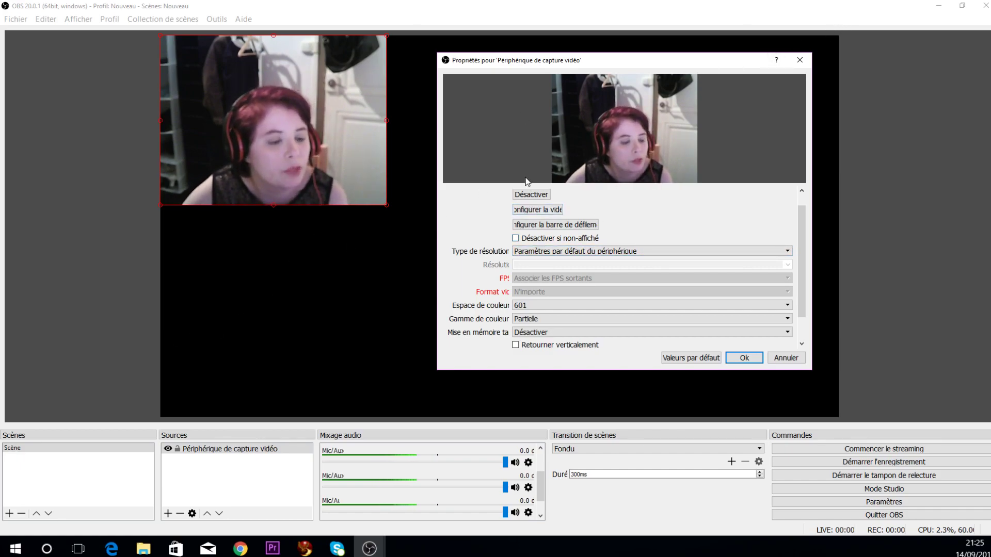
left_click_drag(275, 111, 270, 323)
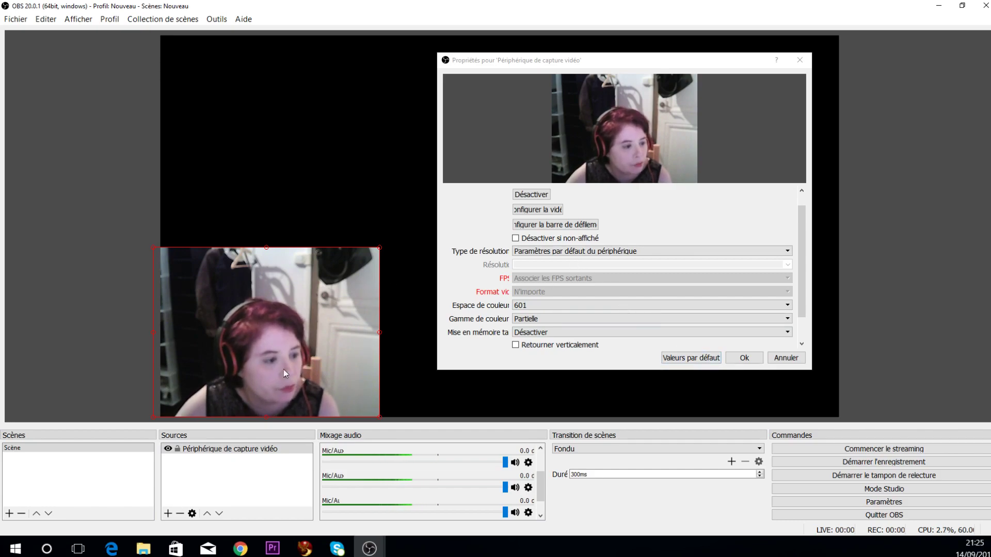
Step: Review the remaining webcam capture properties and set the colour range to Complète
left_click(693, 297)
scroll(691, 310, "down", 2)
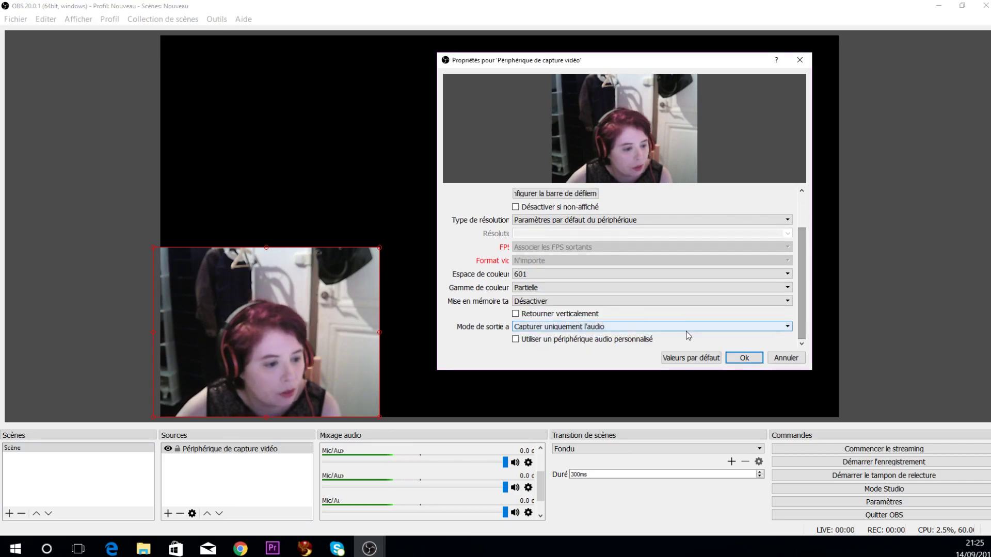
scroll(586, 325, "up", 2)
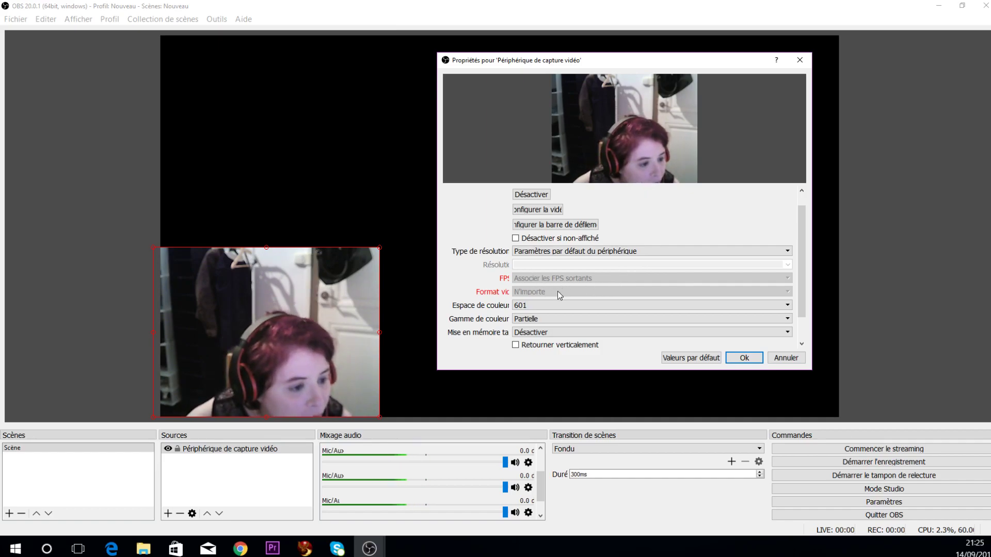
scroll(701, 296, "up", 1)
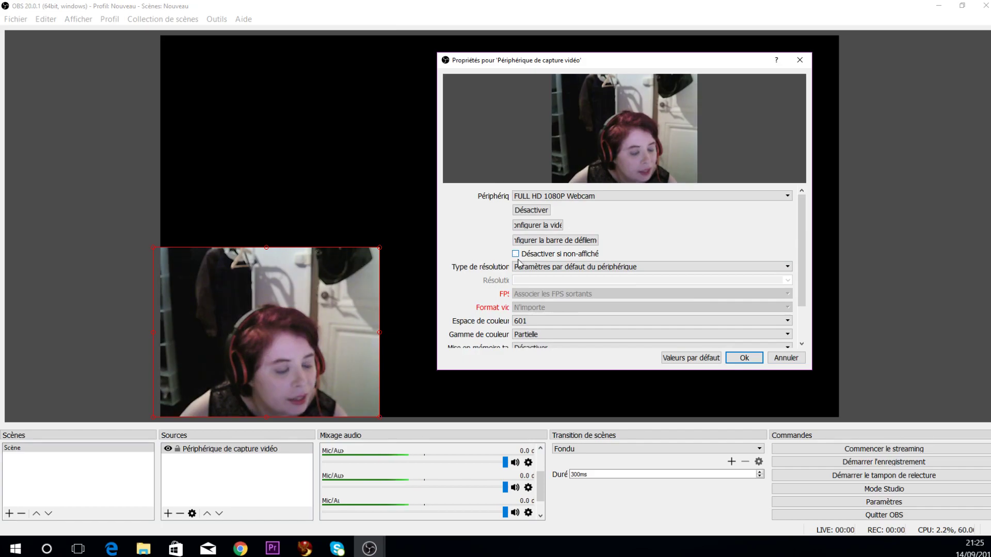
scroll(612, 307, "down", 3)
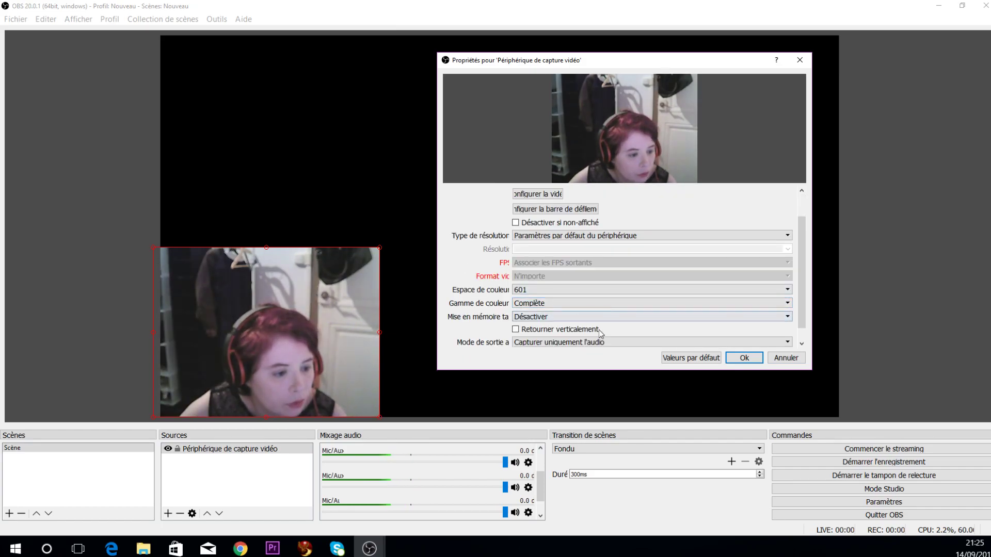
Step: Accept the webcam properties and align its image with the canvas's lower-left corner
mouse_move(295, 309)
left_mouse_down()
mouse_move(332, 308)
mouse_move(310, 309)
left_mouse_up()
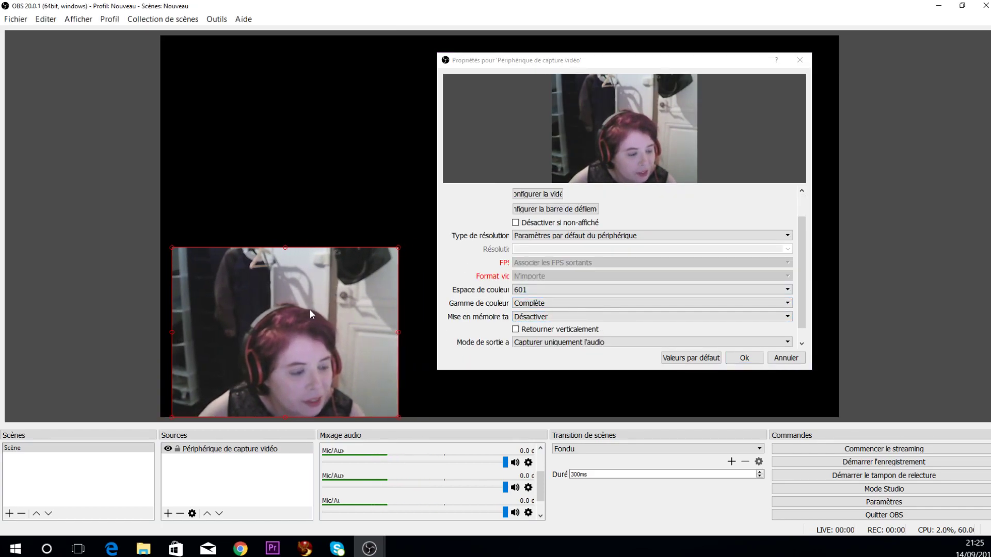
left_click(754, 361)
left_click_drag(318, 326, 306, 322)
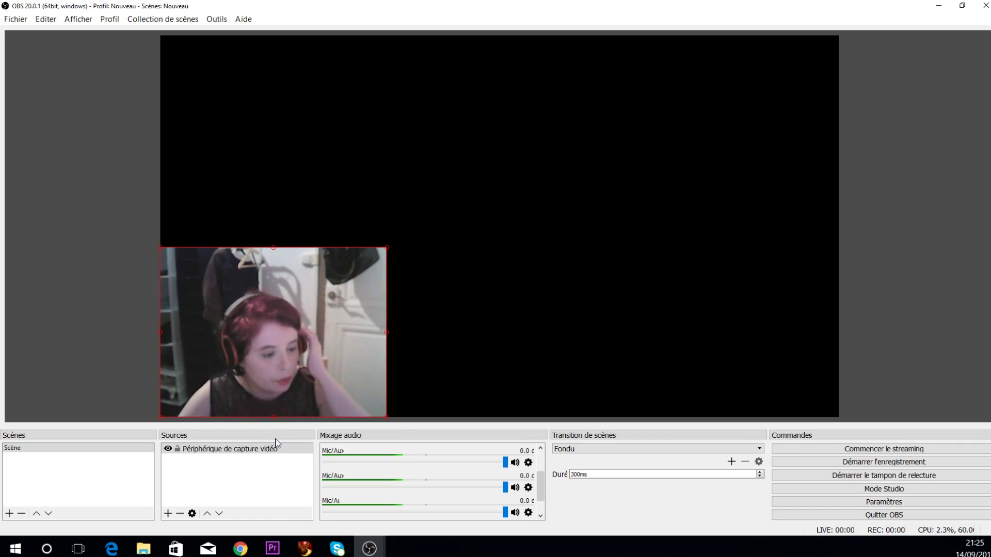
Step: Shrink the webcam image proportionally while keeping it anchored in the canvas's lower-left corner, then deselect it
right_click(277, 471)
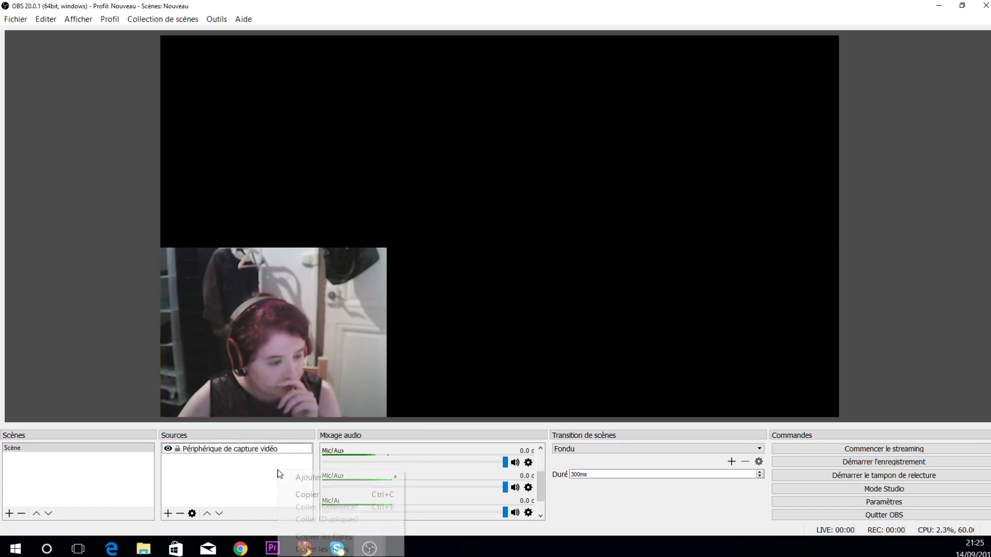
mouse_move(291, 477)
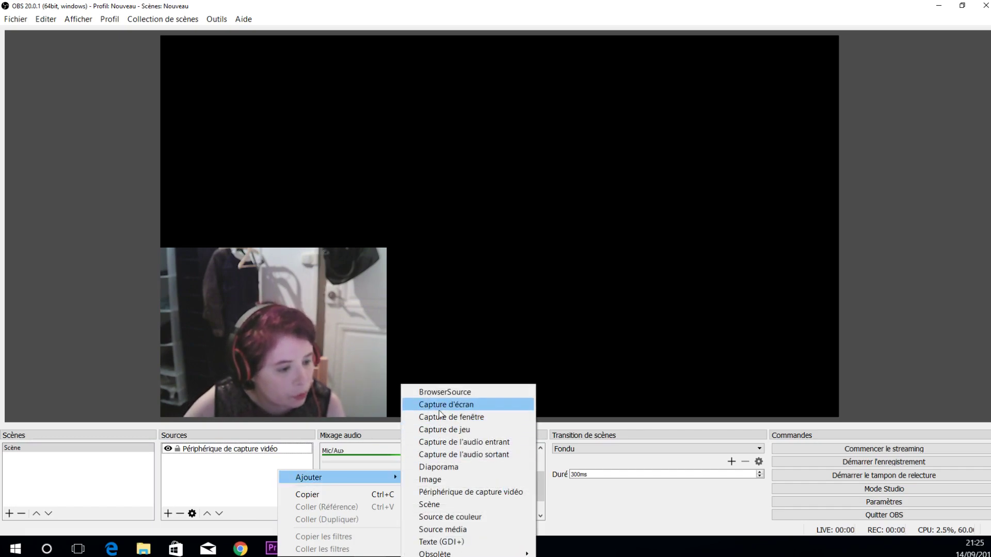
left_click(361, 341)
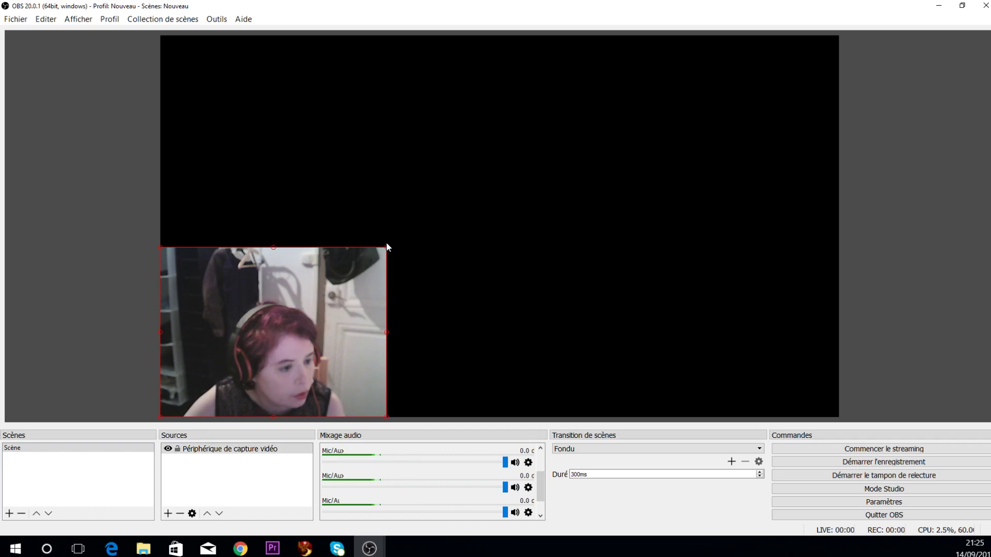
left_click_drag(387, 248, 303, 374)
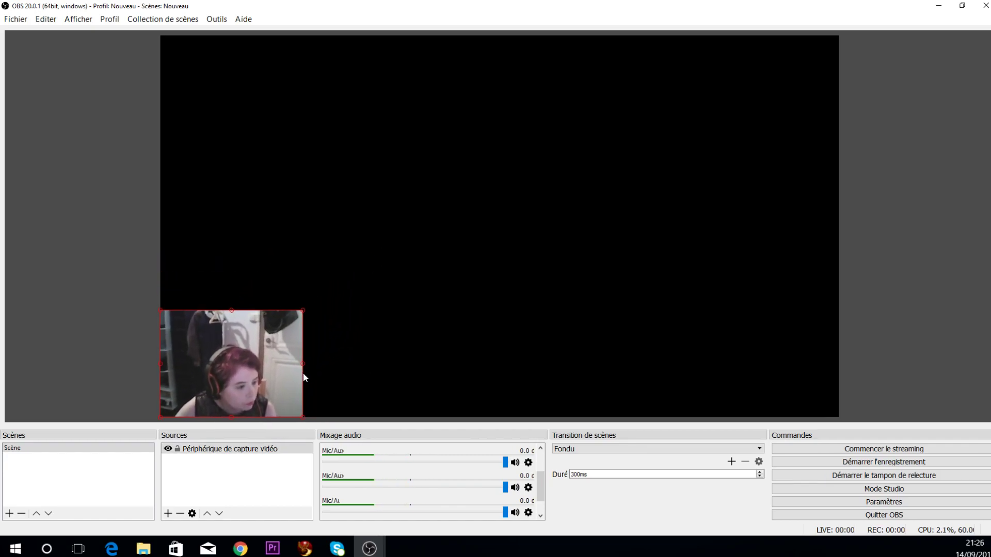
left_click(255, 485)
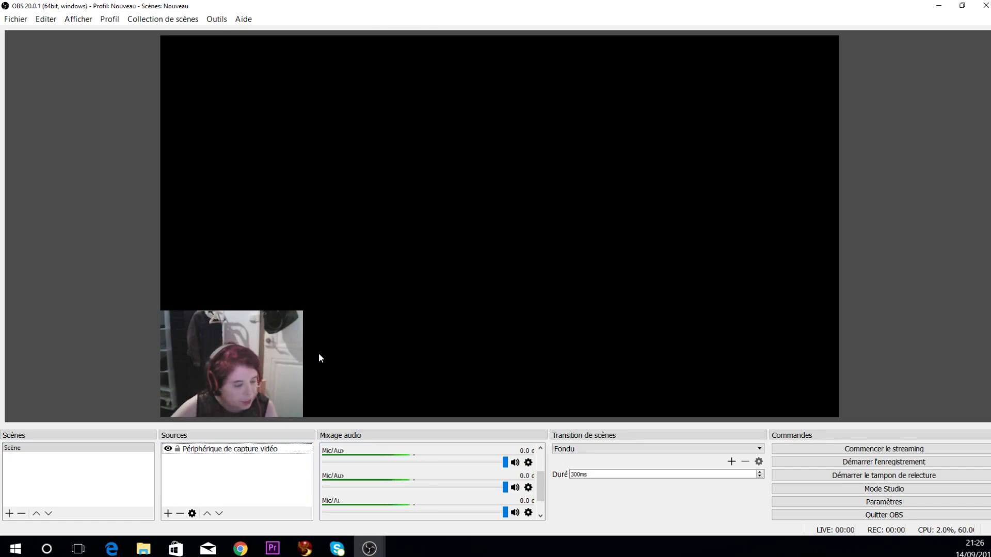
Step: Add a new screen capture source named Capture d'écran, using Écran 0: 1440x900 with cursor capture enabled
right_click(276, 481)
mouse_move(320, 399)
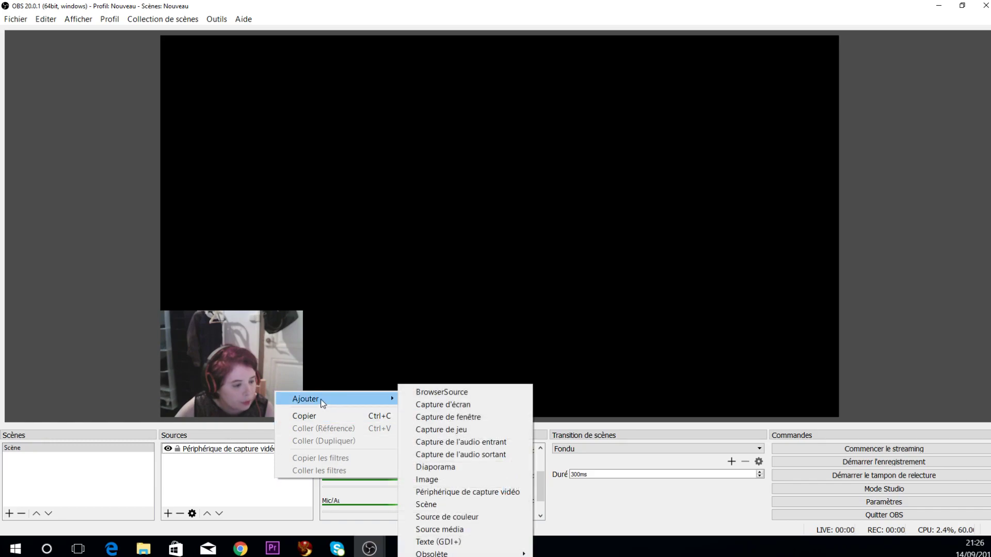
left_click(445, 405)
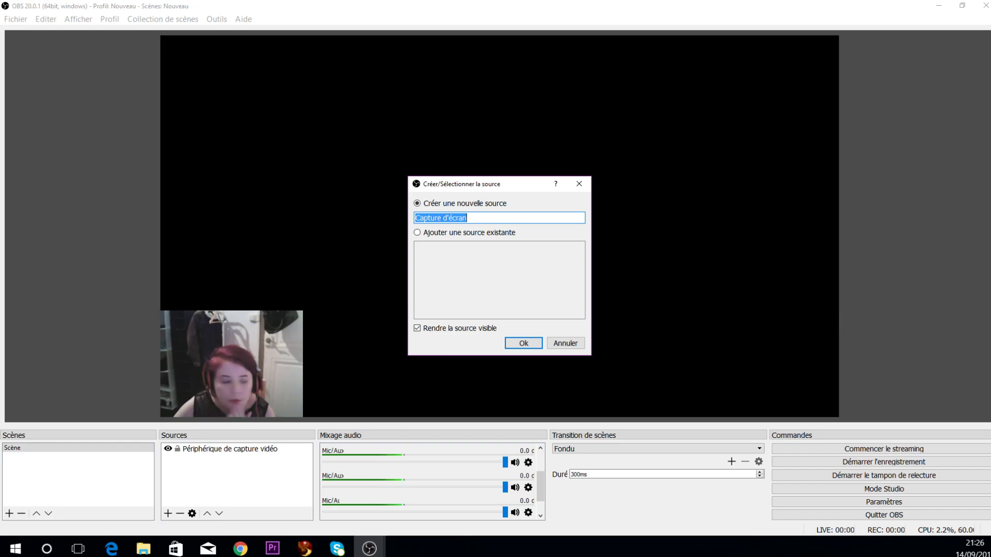
left_click(523, 344)
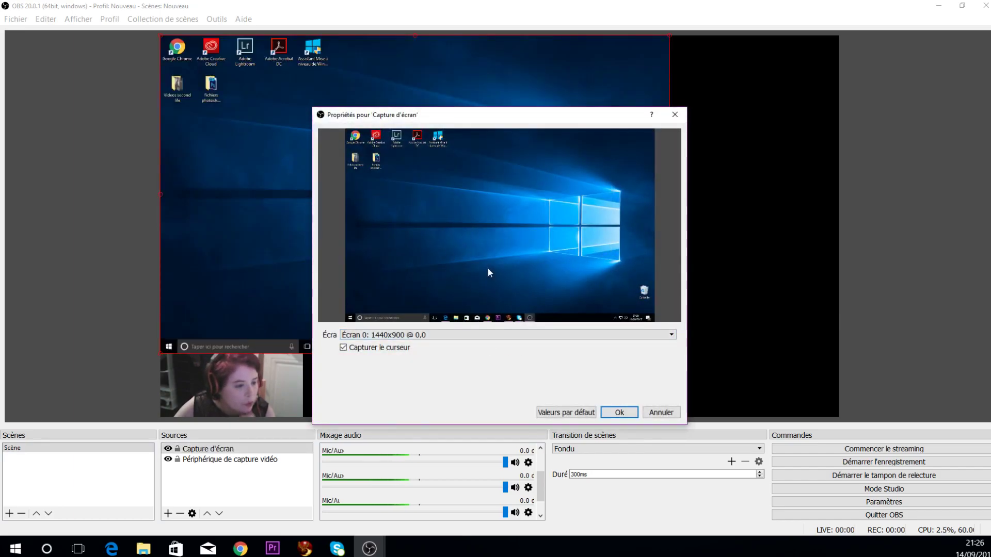
left_click(611, 413)
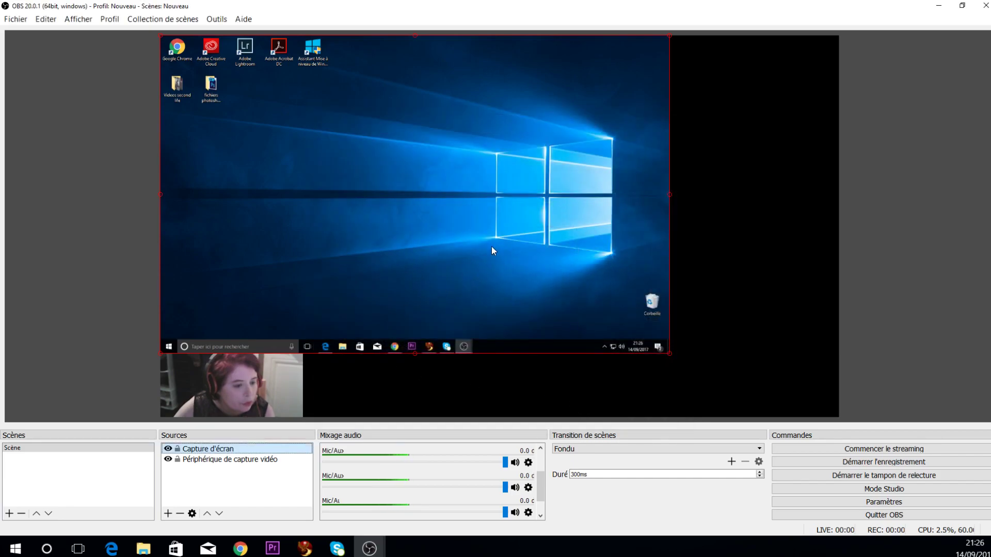
Step: Move the screen capture towards the middle of the canvas and enlarge it from its upper-right and lower-left corners
left_click_drag(389, 268, 440, 304)
left_click(246, 460)
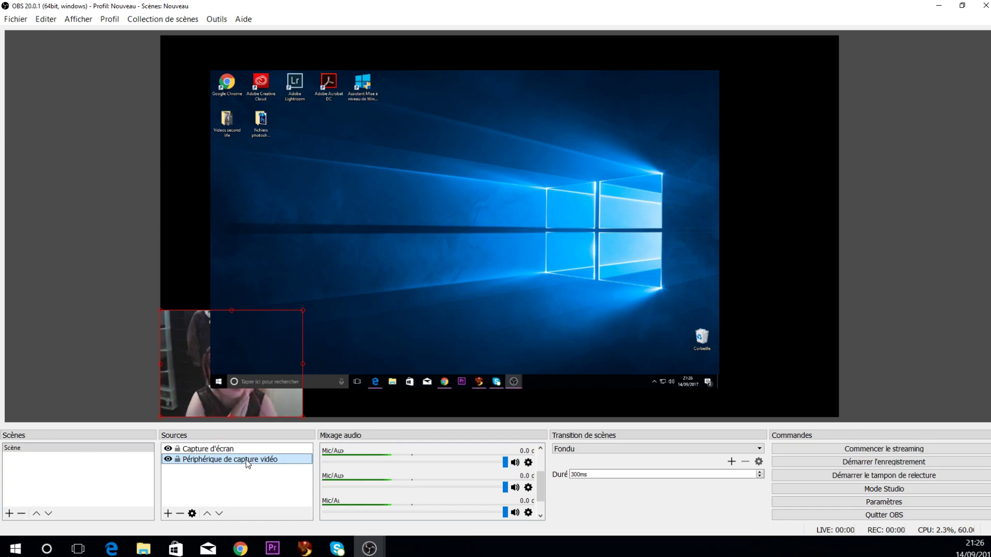
left_click_drag(439, 237, 457, 238)
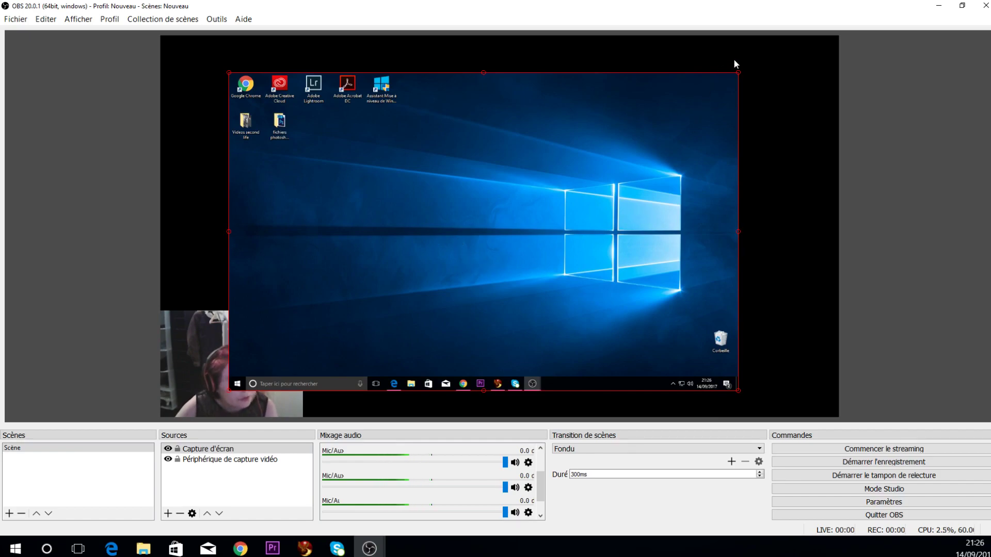
left_click_drag(739, 76, 762, 60)
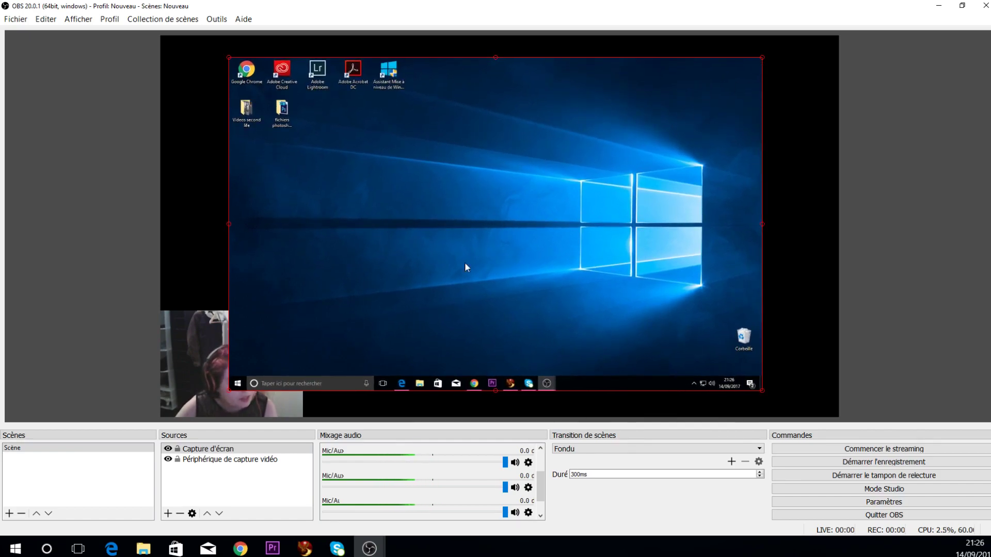
left_click_drag(229, 391, 205, 406)
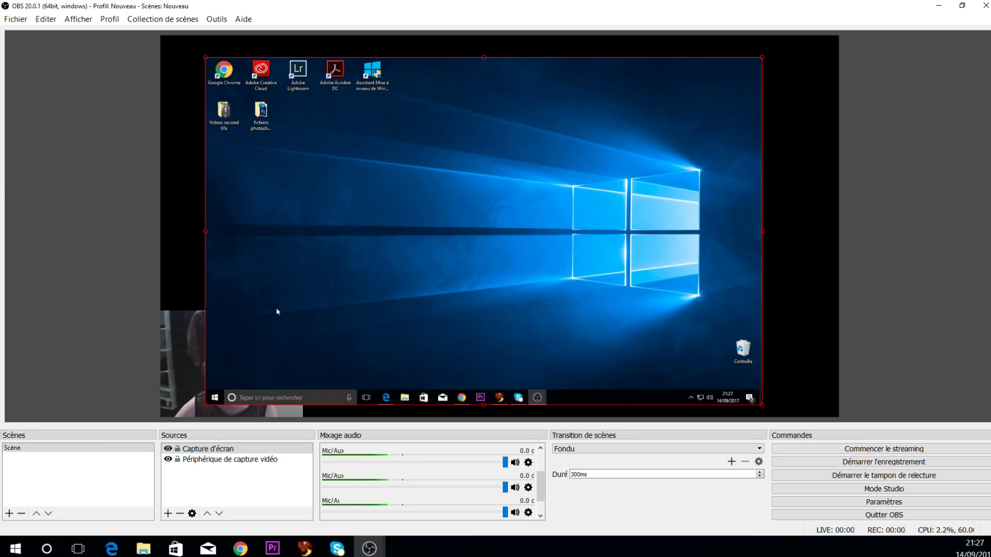
Step: Review the display choice and the Capturer le curseur option in the Capture d'écran properties, and accept them
double_click(249, 450)
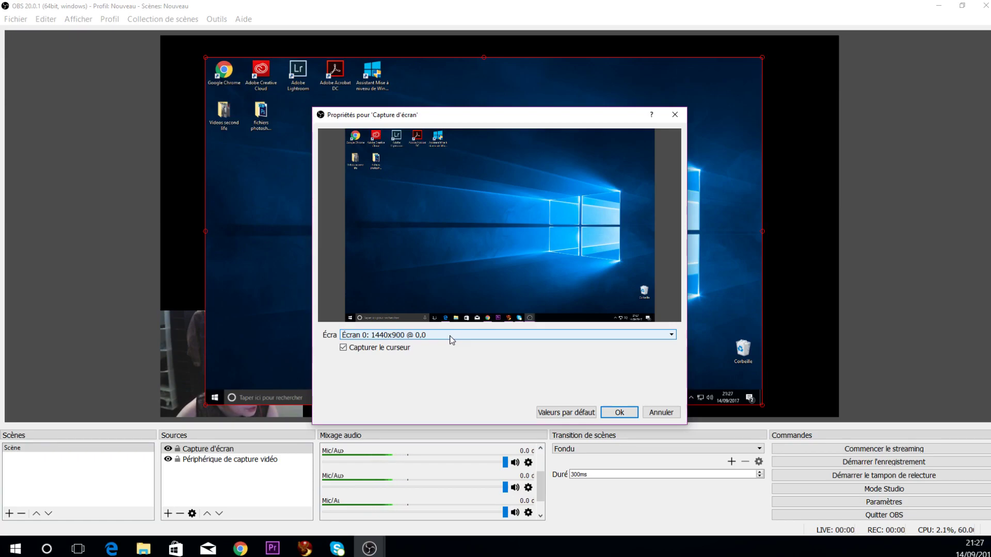
left_click(443, 336)
left_click(441, 336)
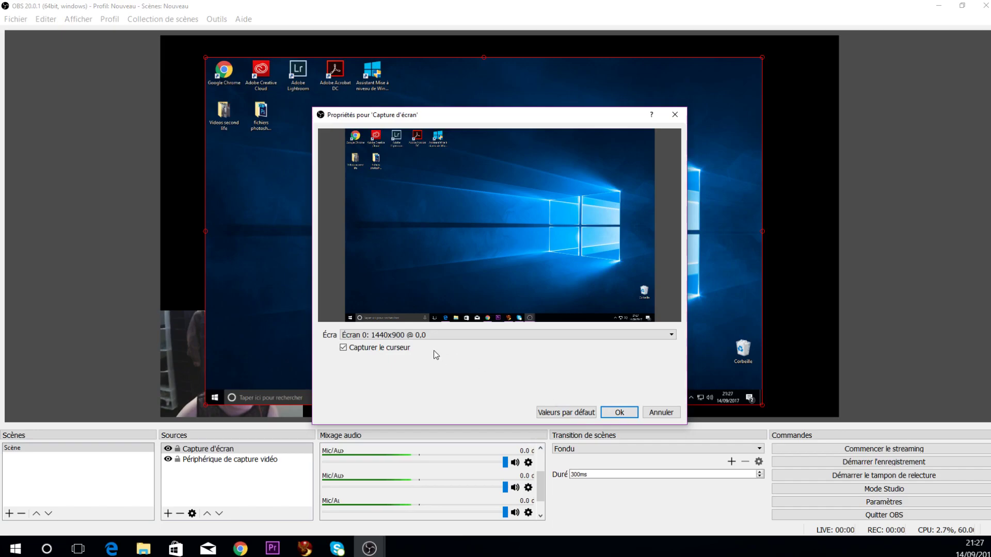
left_click(343, 349)
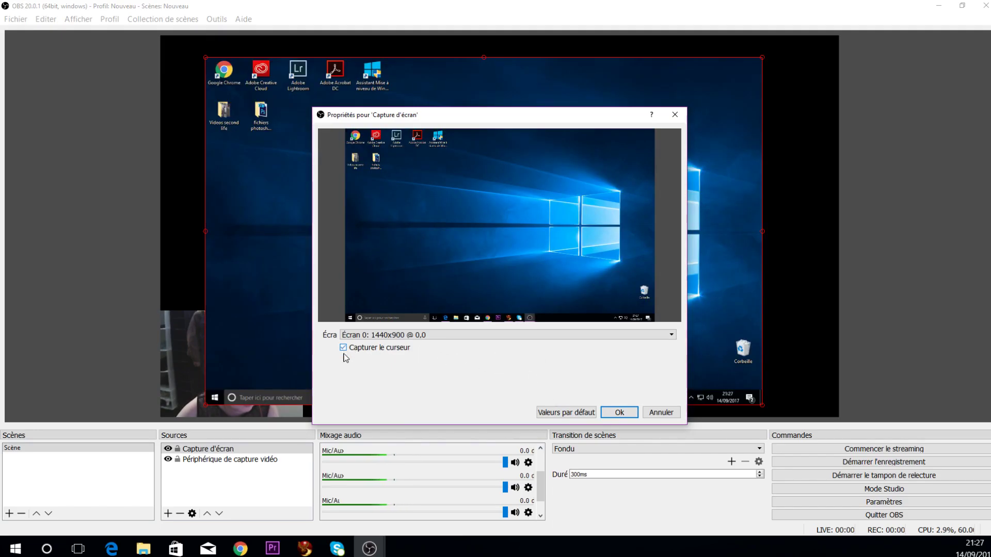
left_click(619, 413)
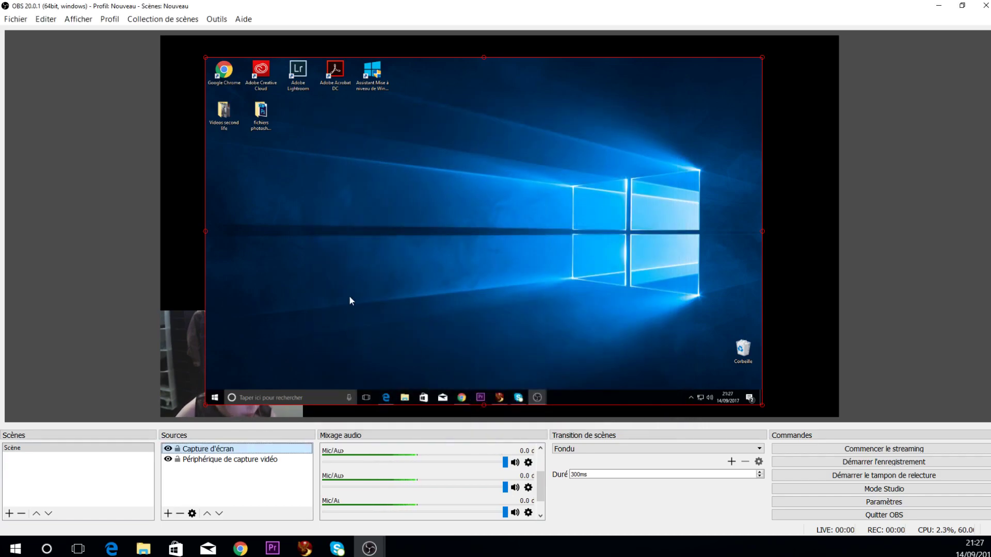
Step: Enlarge the screen capture to the full canvas height and centre it horizontally on the canvas
left_click_drag(207, 60, 160, 39)
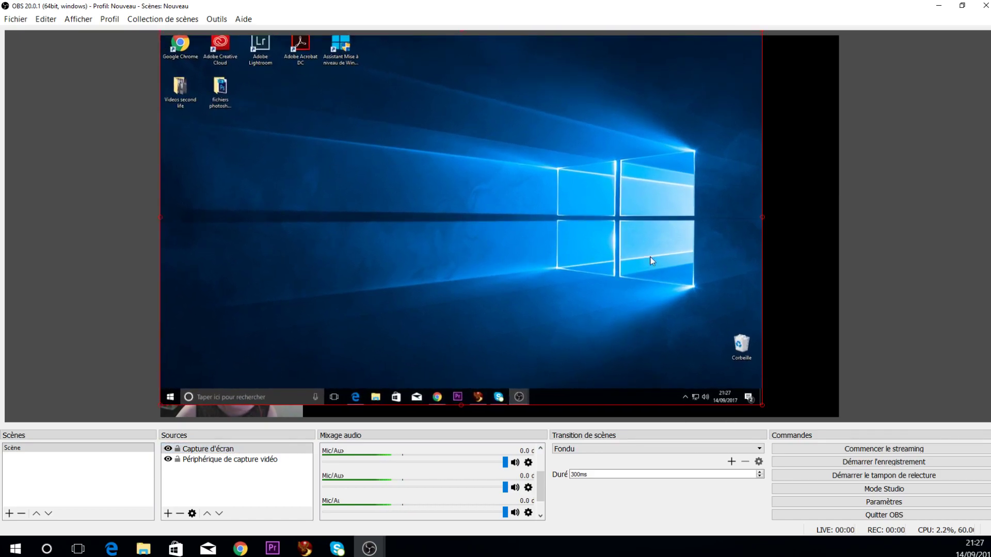
left_click_drag(836, 234, 769, 219)
left_click_drag(645, 214, 672, 219)
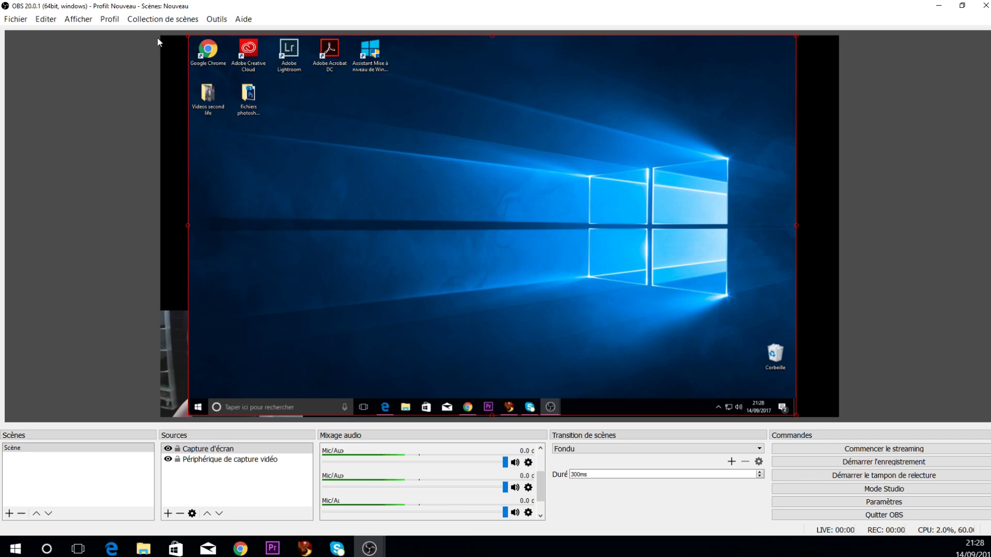
mouse_move(442, 240)
left_mouse_down()
mouse_move(425, 240)
mouse_move(458, 242)
mouse_move(445, 238)
left_mouse_up()
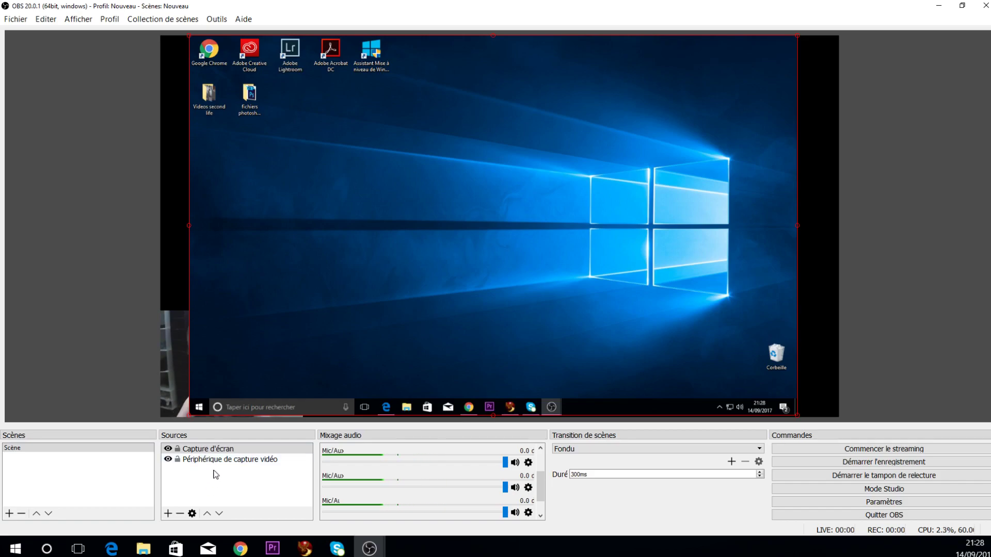
Step: Reorder the sources so that Capture d'écran sits below Périphérique de capture vidéo
left_click(212, 449)
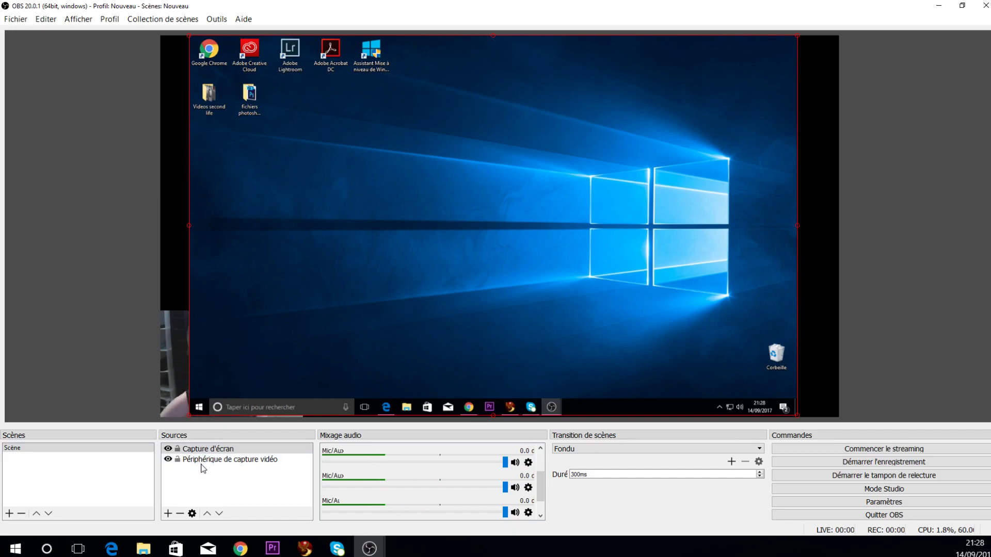
left_click(203, 464)
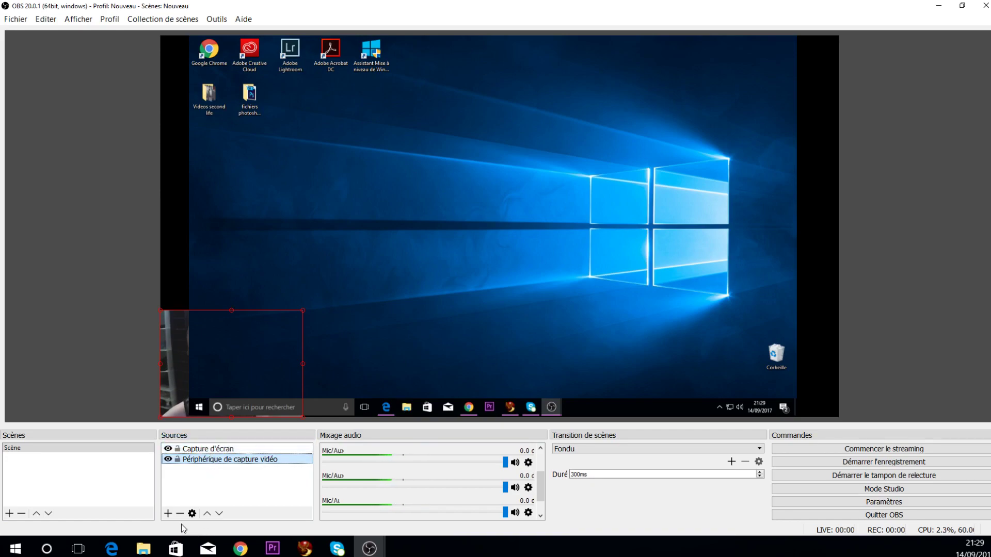
left_click(193, 452)
left_click_drag(200, 453, 205, 468)
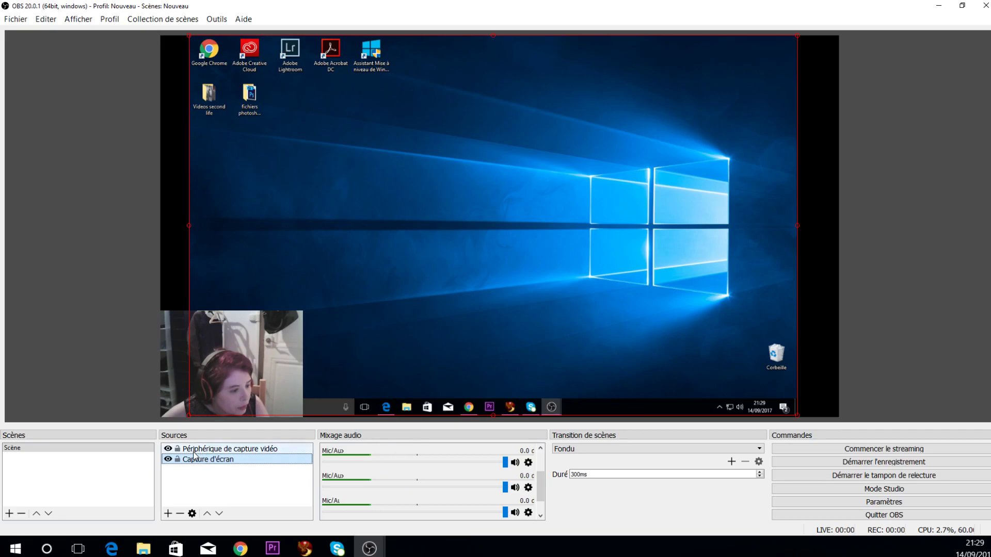
Step: Rename the Périphérique de capture vidéo source to "webcam a" followed by the streamer's name
left_click(239, 449)
right_click(239, 449)
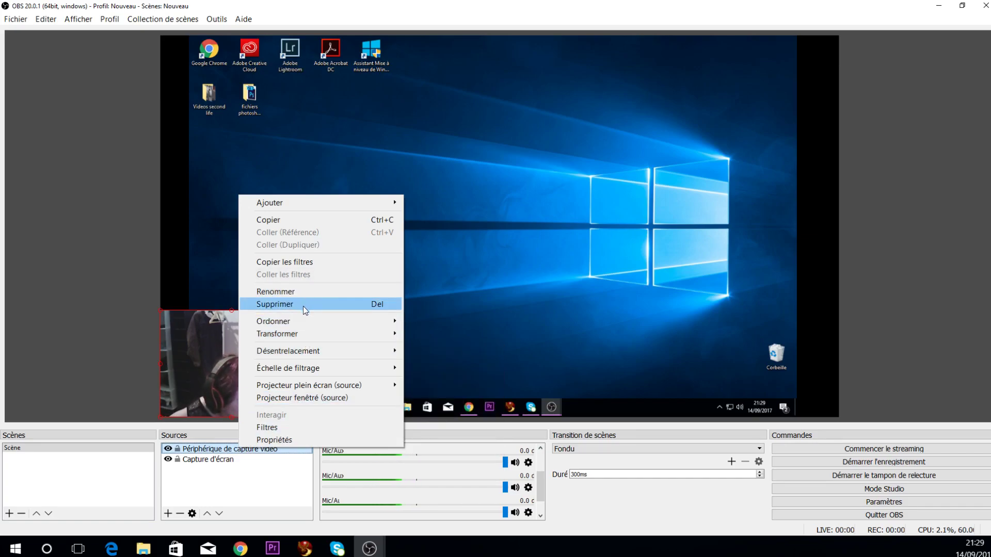
left_click(296, 293)
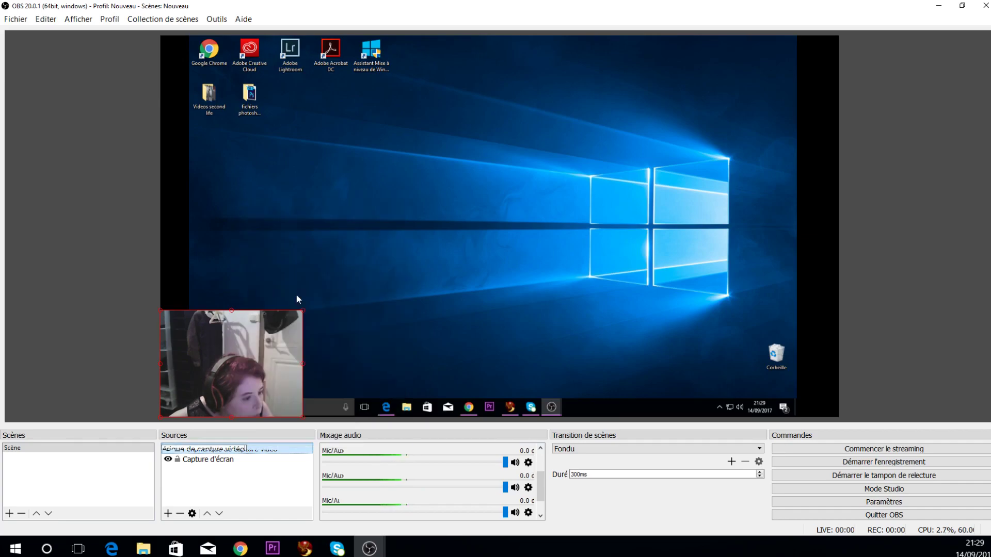
key("BackSpace")
key("BackSpace")
key("BackSpace")
key("BackSpace")
key("BackSpace")
key("BackSpace")
key("BackSpace")
key("BackSpace")
key("BackSpace")
key("BackSpace")
key("BackSpace")
key("BackSpace")
key("BackSpace")
key("BackSpace")
key("BackSpace")
key("BackSpace")
key("BackSpace")
key("BackSpace")
key("BackSpace")
key("BackSpace")
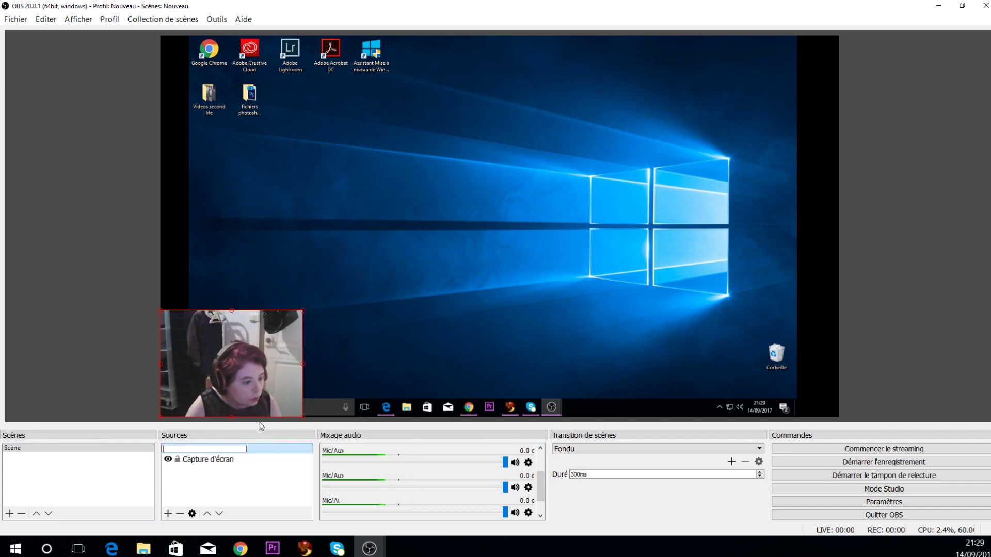
type("webcam a nejma")
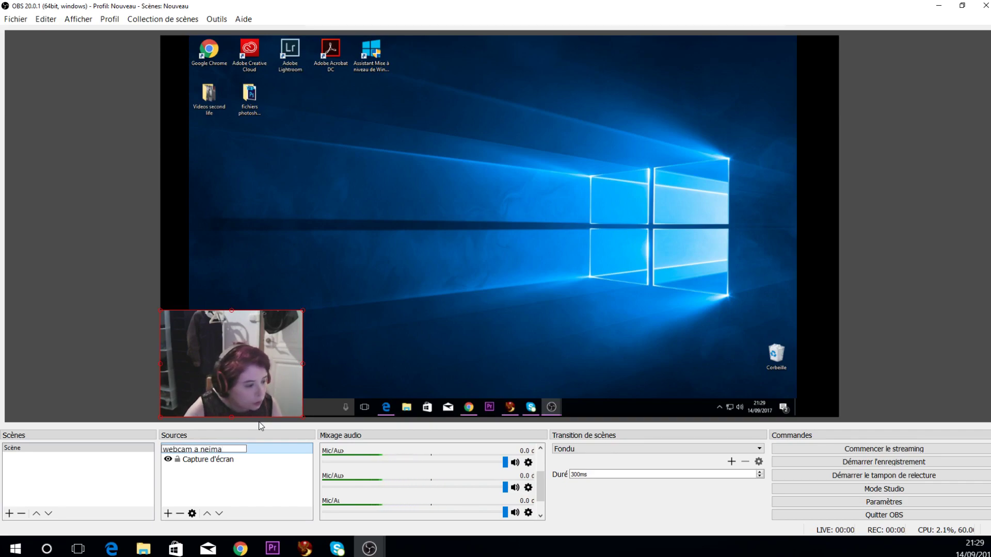
key("Return")
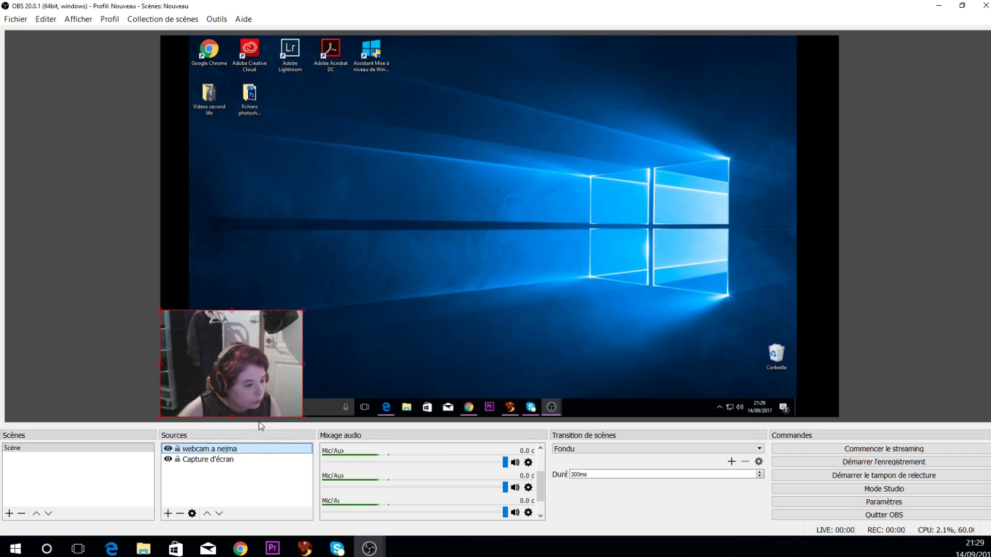
Step: Hide the webcam source and add a new Capture de jeu source under its default name
left_click(244, 463)
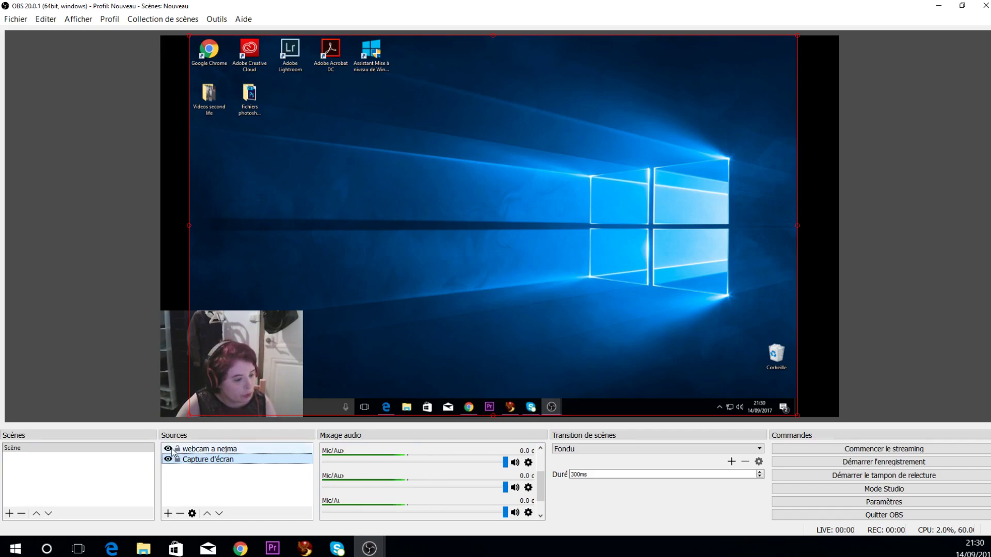
left_click(168, 449)
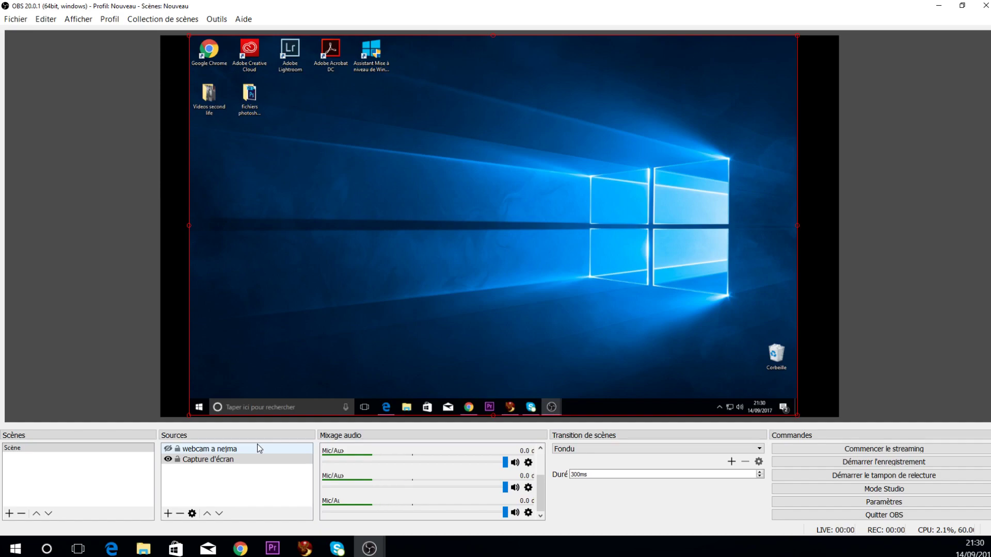
left_click(264, 483)
right_click(265, 484)
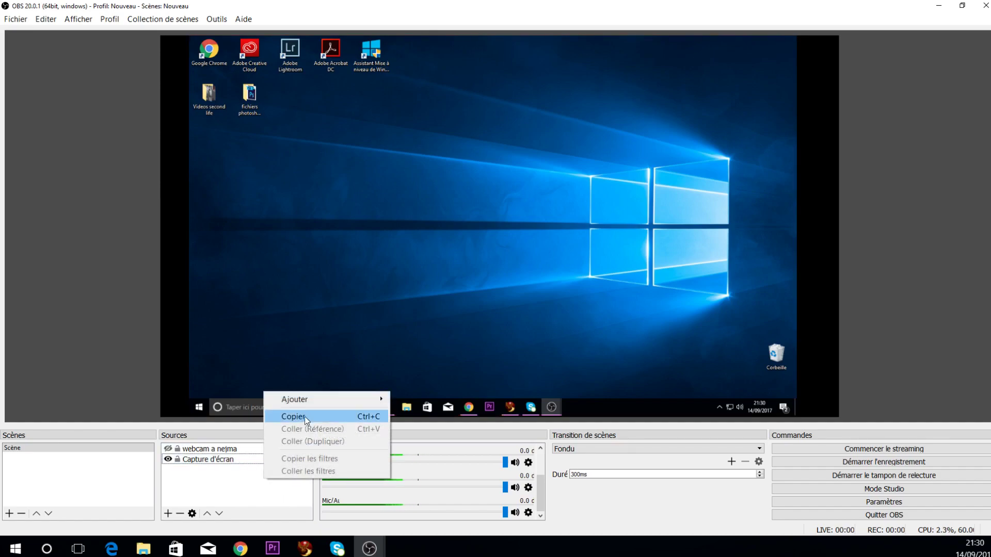
mouse_move(313, 401)
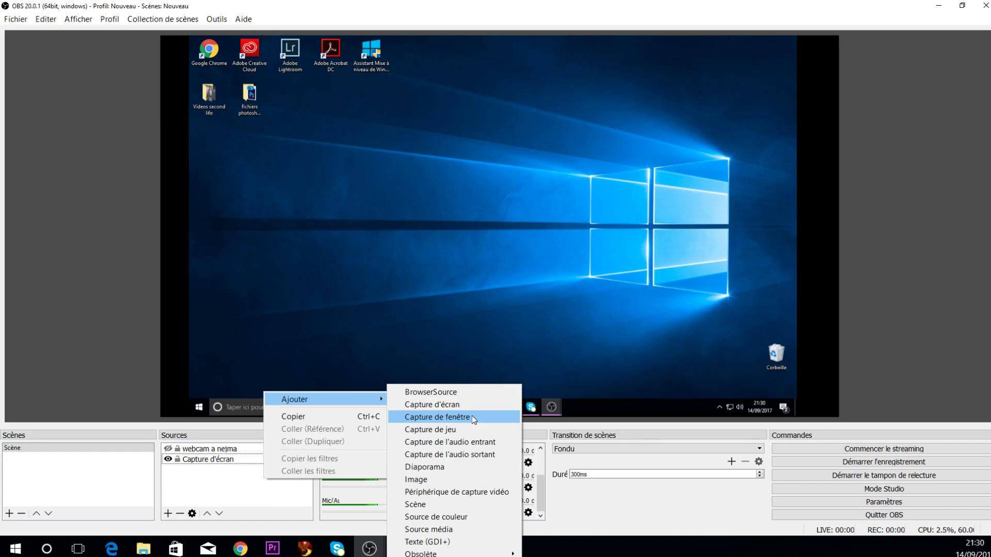
left_click(452, 436)
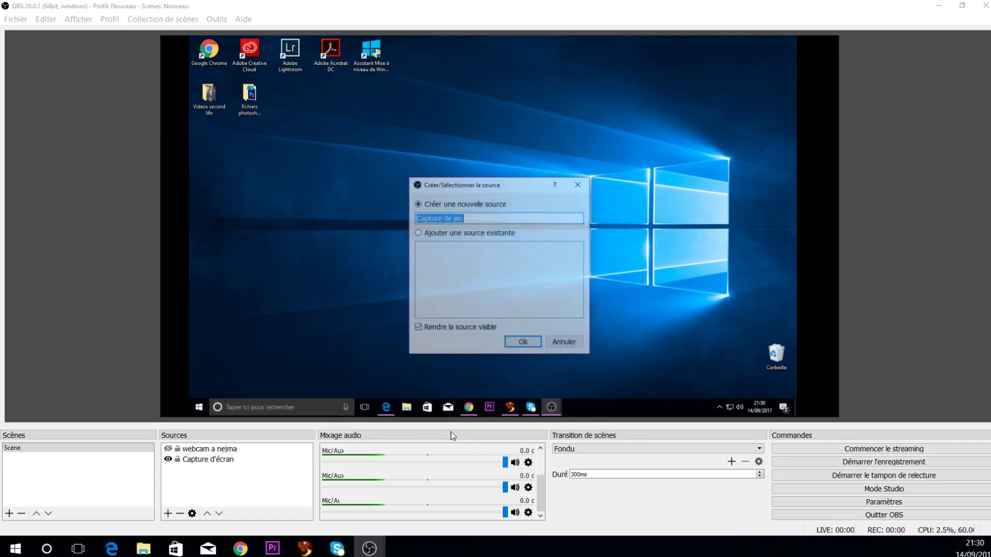
left_click(523, 344)
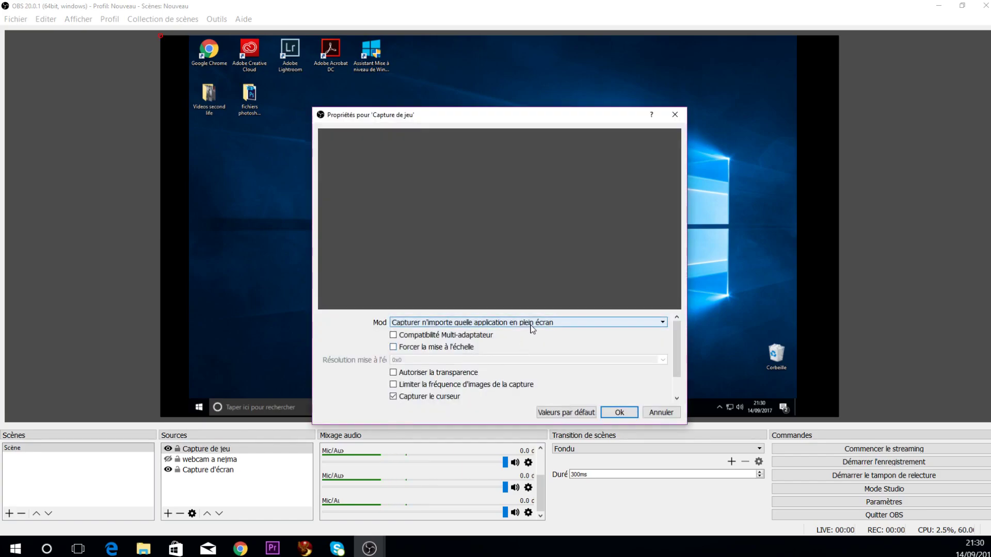
Step: Try the Capturer une fenêtre spécifique mode, look over its window list, and return to Capturer n'importe quelle application en plein écran
left_click(532, 325)
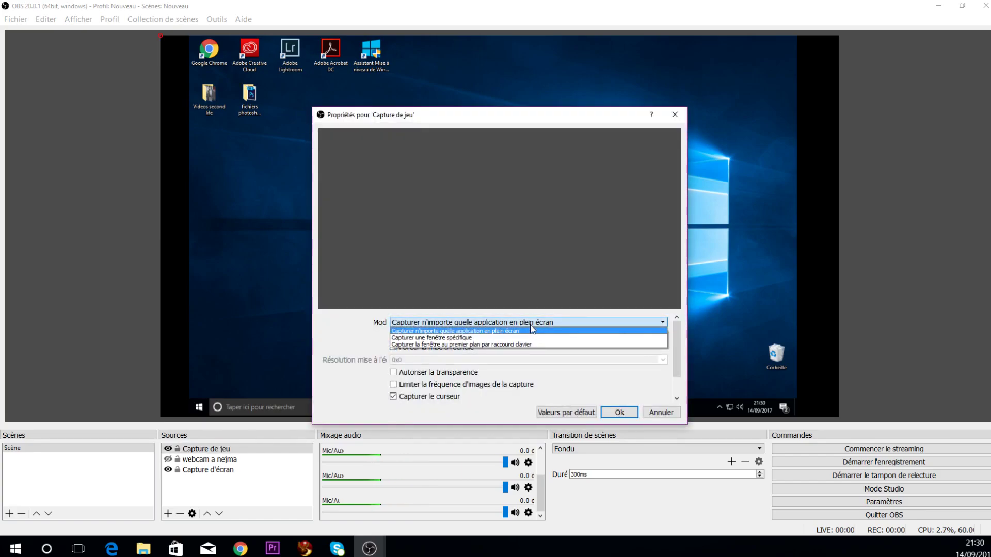
left_click(532, 330)
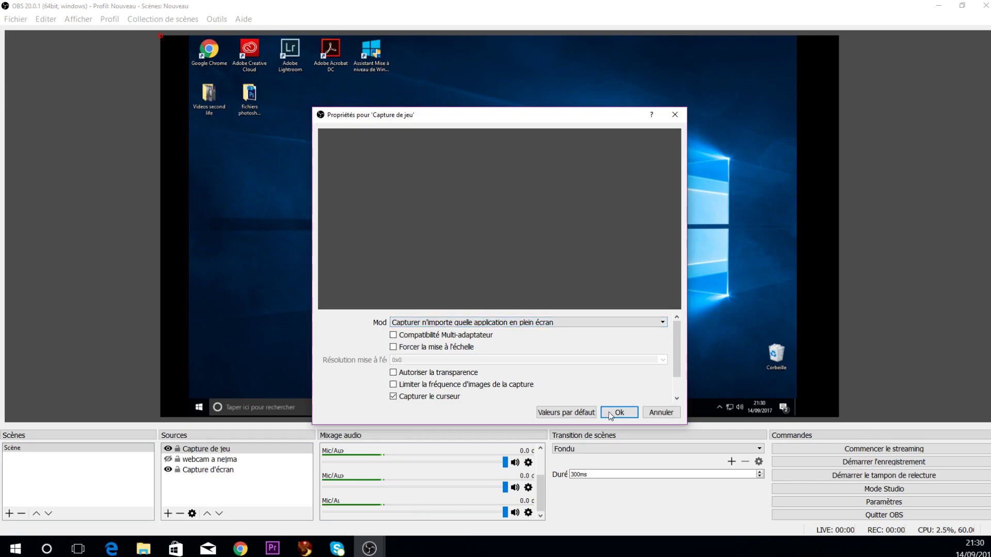
left_click(543, 323)
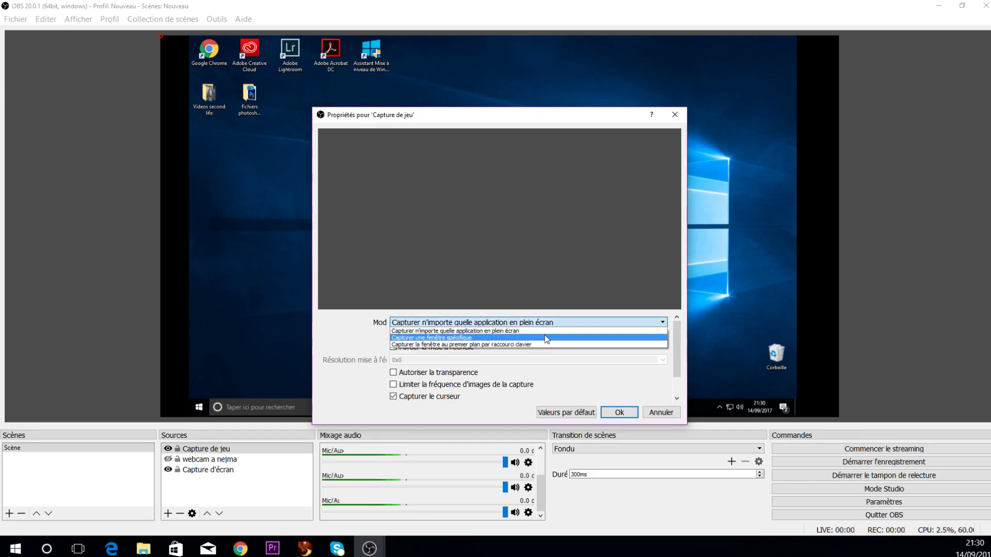
left_click(544, 337)
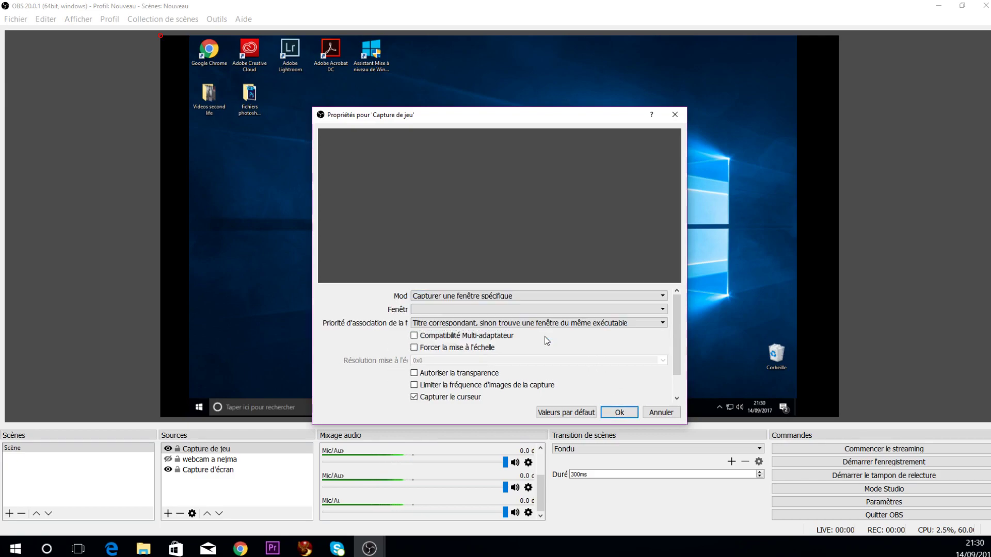
left_click(473, 308)
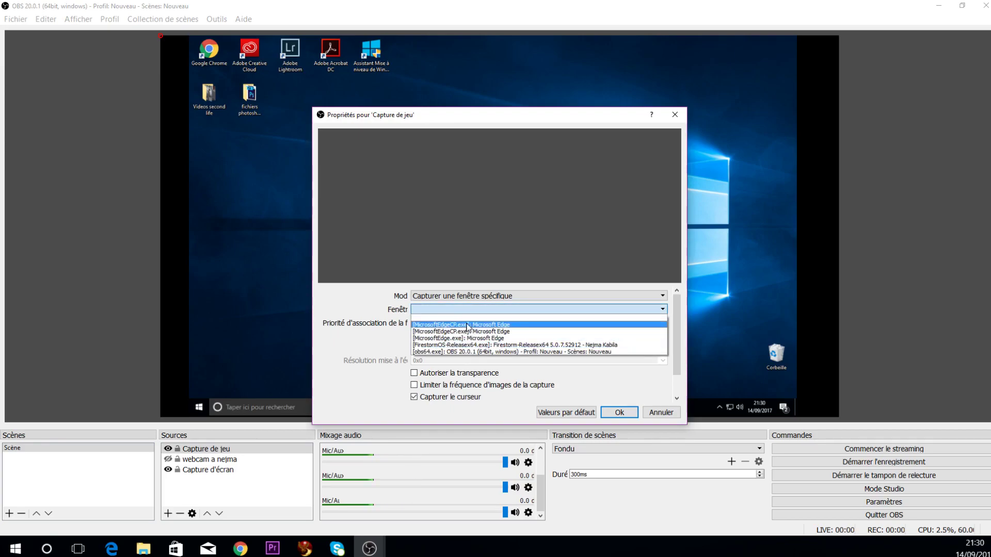
left_click(452, 297)
left_click(468, 305)
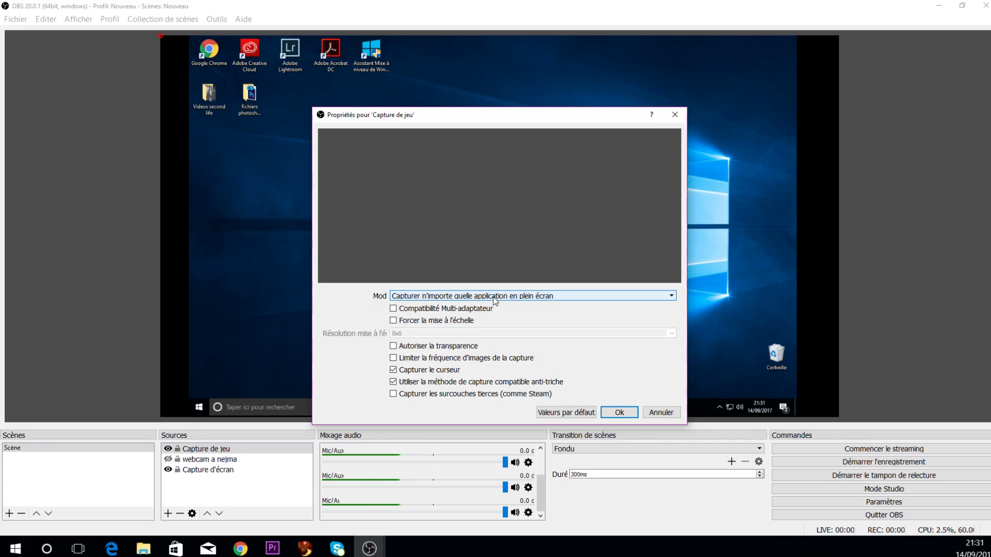
Step: Set the game capture mode to Capturer une fenêtre spécifique and choose the FirestormOS-Releasex64.exe window
left_click(490, 298)
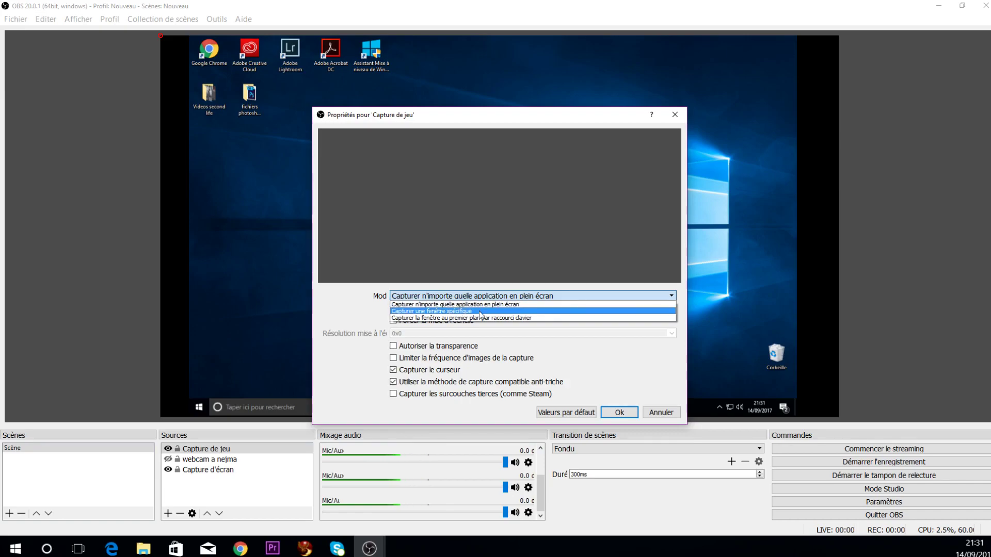
left_click(480, 313)
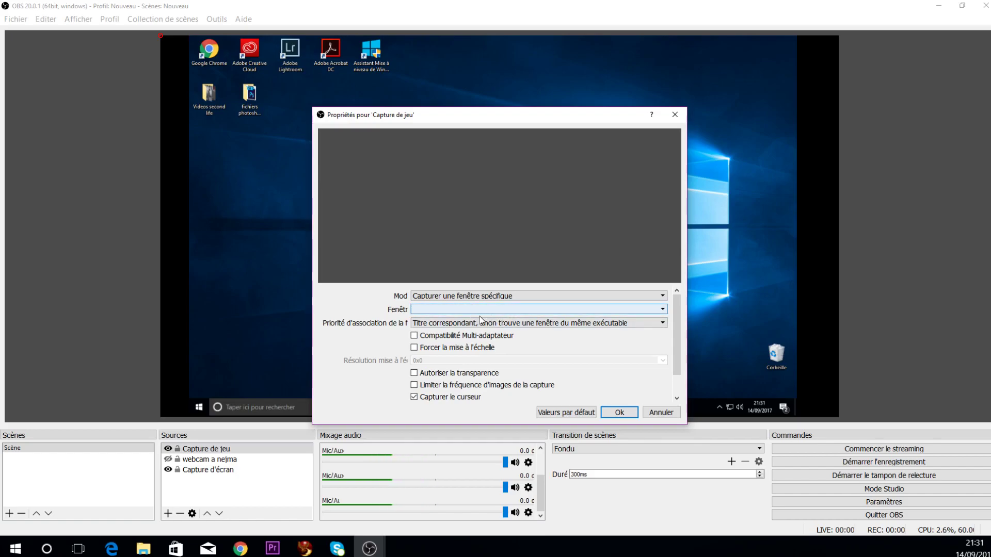
left_click(483, 311)
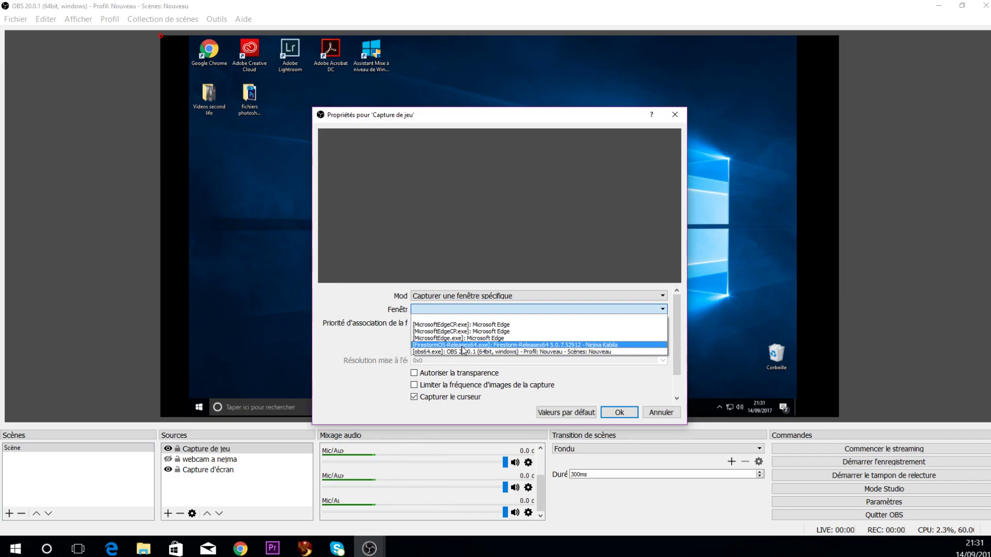
left_click(463, 345)
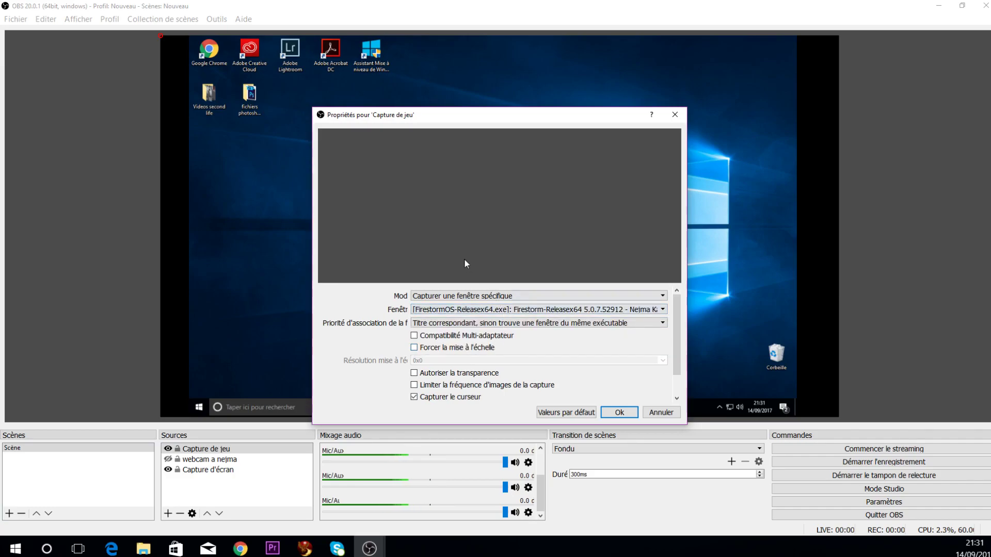
Step: Review the window matching priorities, enable Forcer la mise à l'échelle, and accept the Capture de jeu properties
left_click(447, 324)
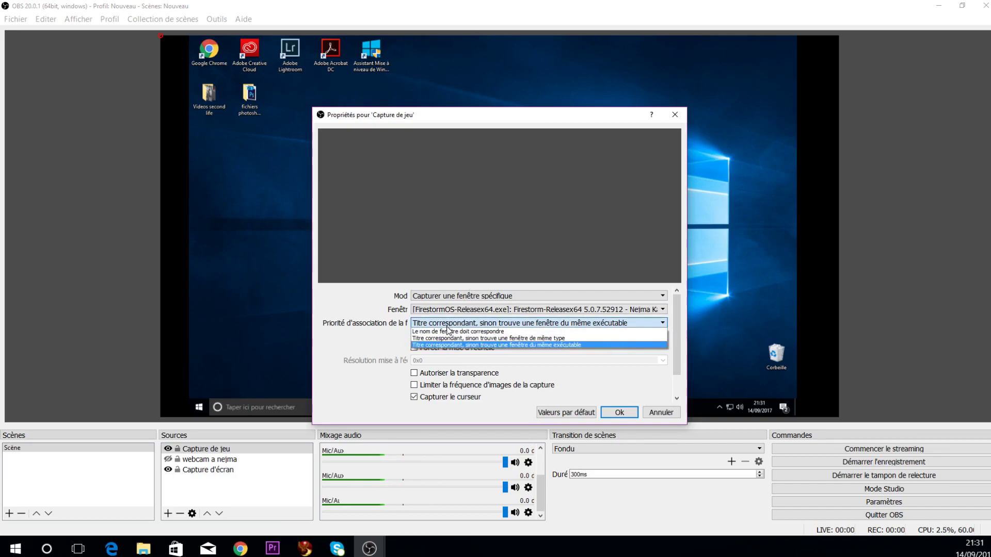
key("Escape")
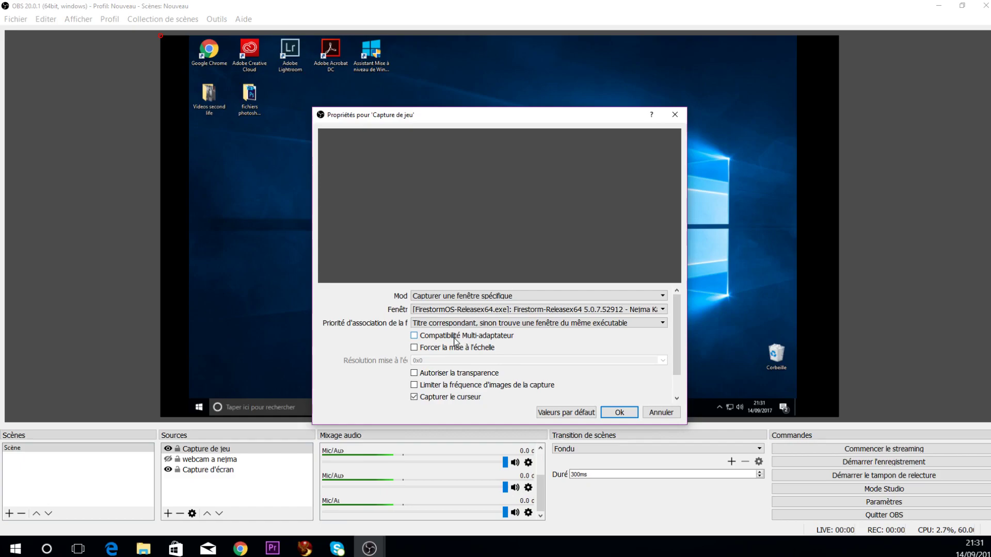
left_click(415, 348)
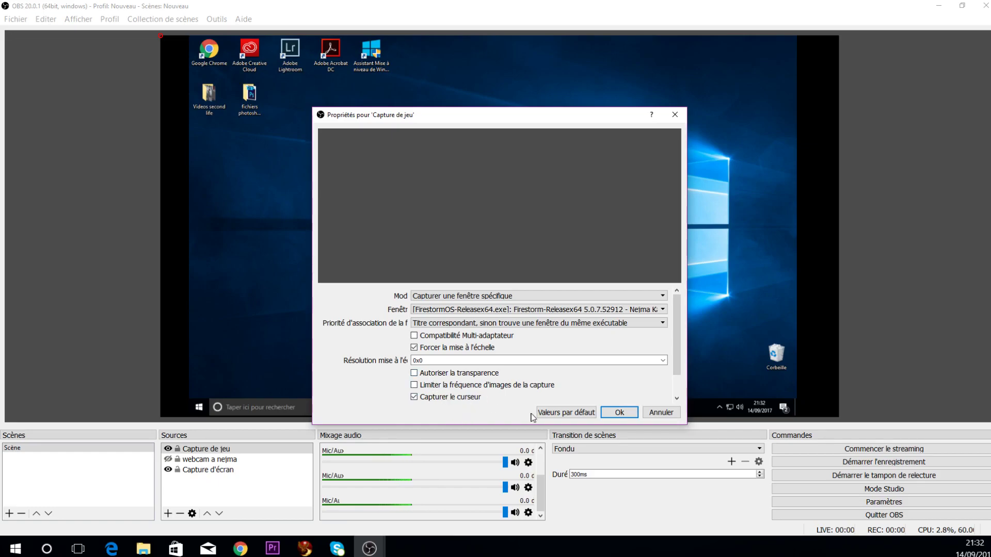
left_click(612, 414)
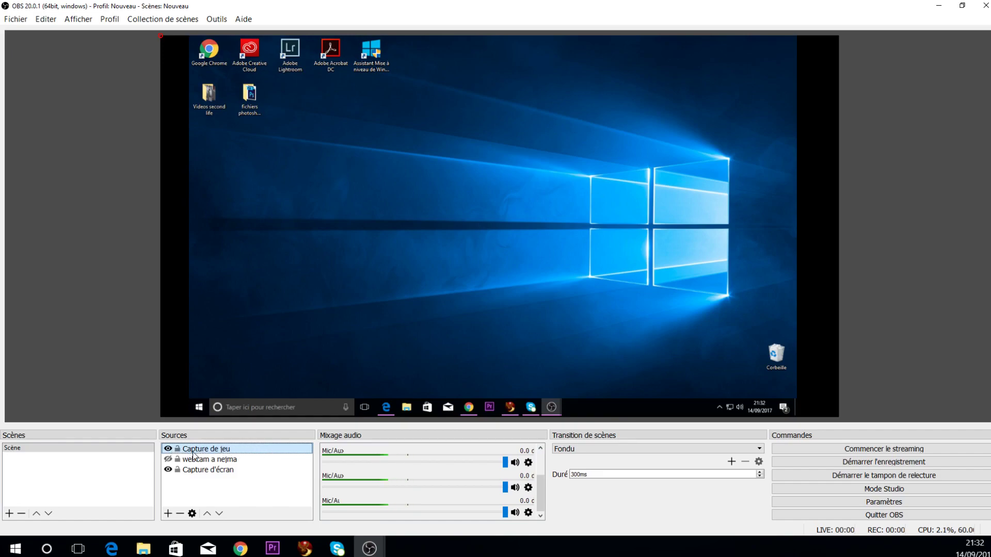
Step: Toggle Capture de jeu's visibility, switch to the Firestorm viewer, and dismiss its private message and Group Notice pop-ups
left_click(169, 449)
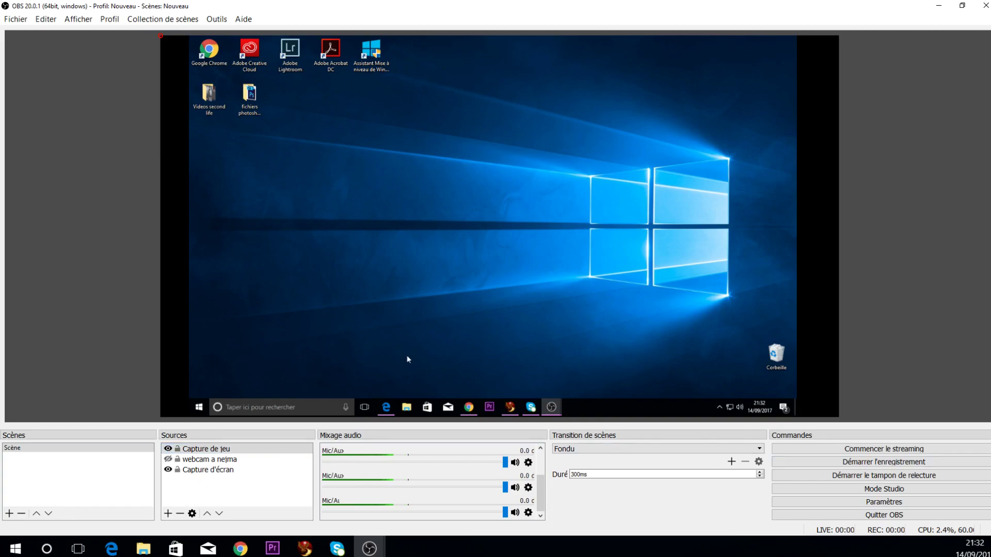
left_click(510, 407)
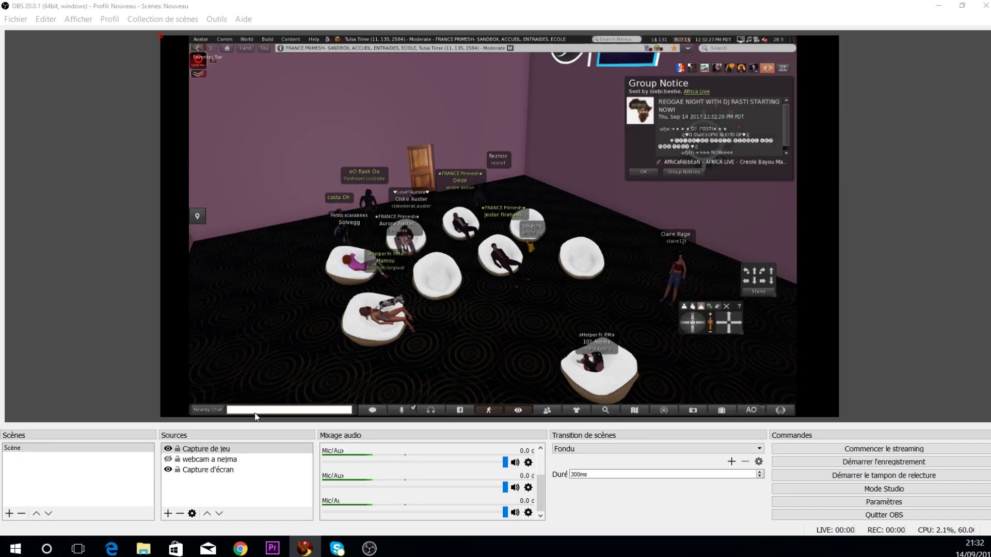
mouse_move(755, 81)
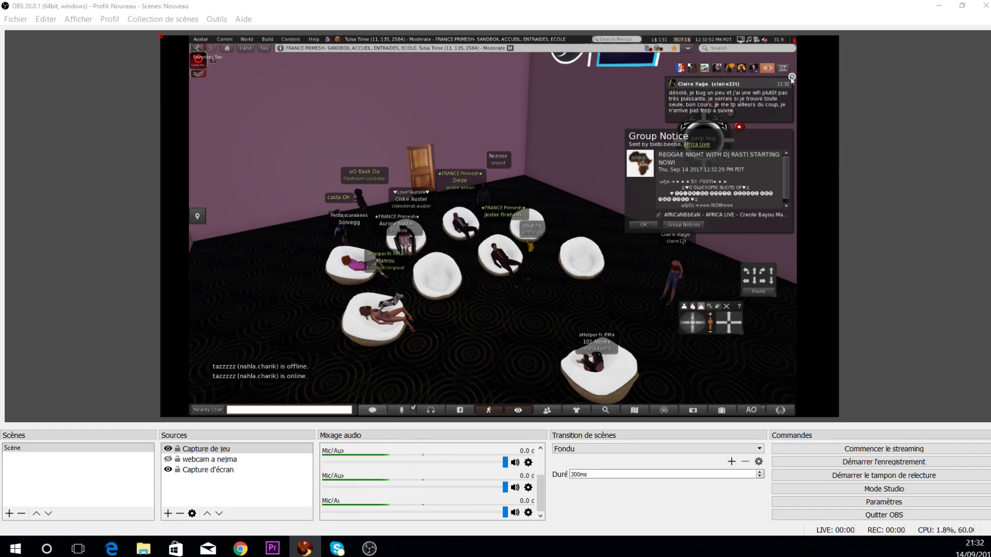
left_click(792, 77)
left_click(650, 172)
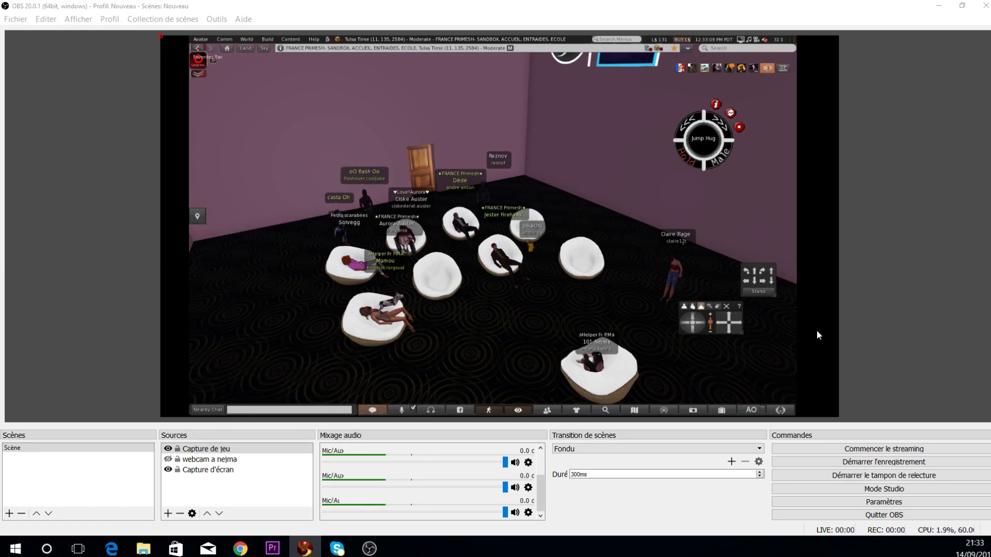
Step: Move the webcam source above Capture de jeu in the source order and make it visible again
left_click(216, 450)
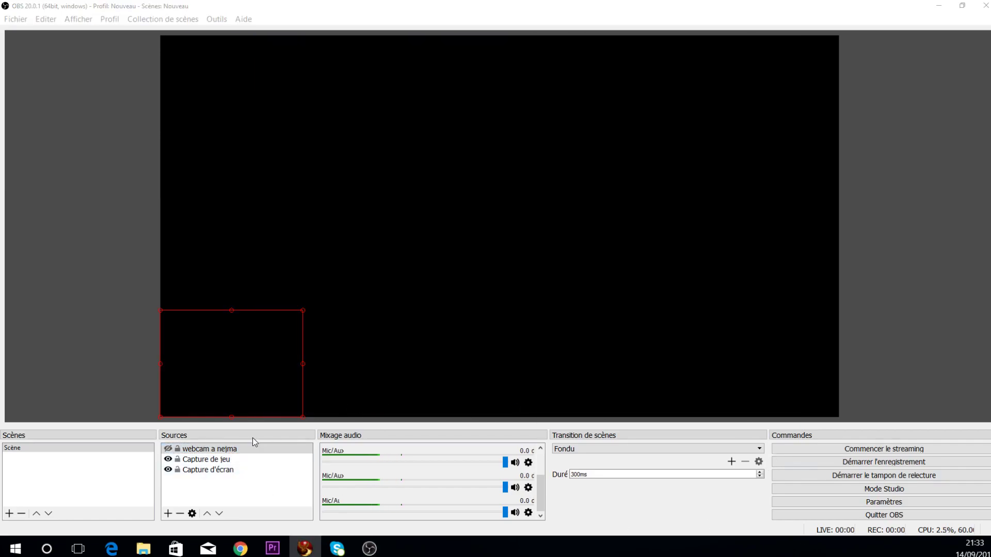
left_click(208, 452)
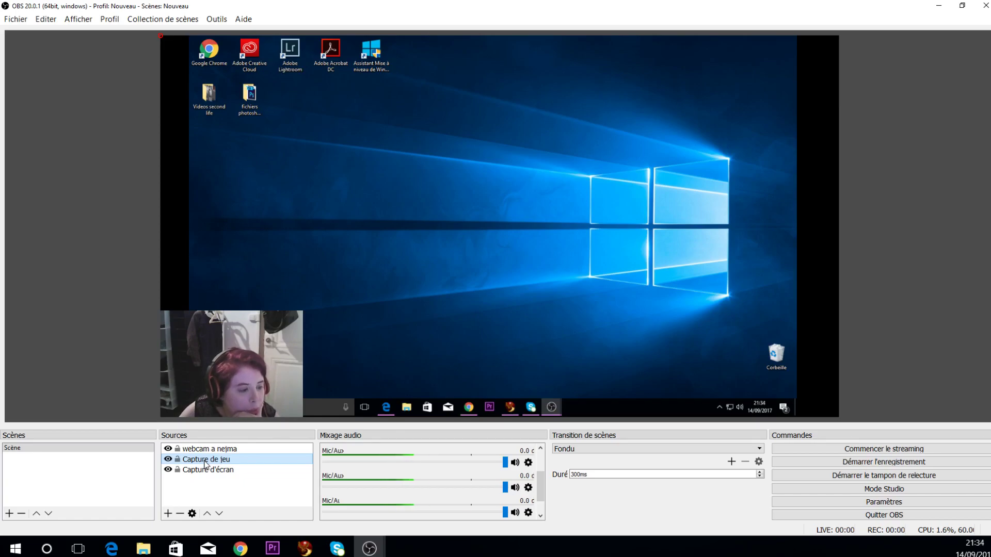
Step: Reopen the Capture de jeu properties, review its window and mode choices, keep Capturer une fenêtre spécifique, and accept the dialog
left_click(198, 464)
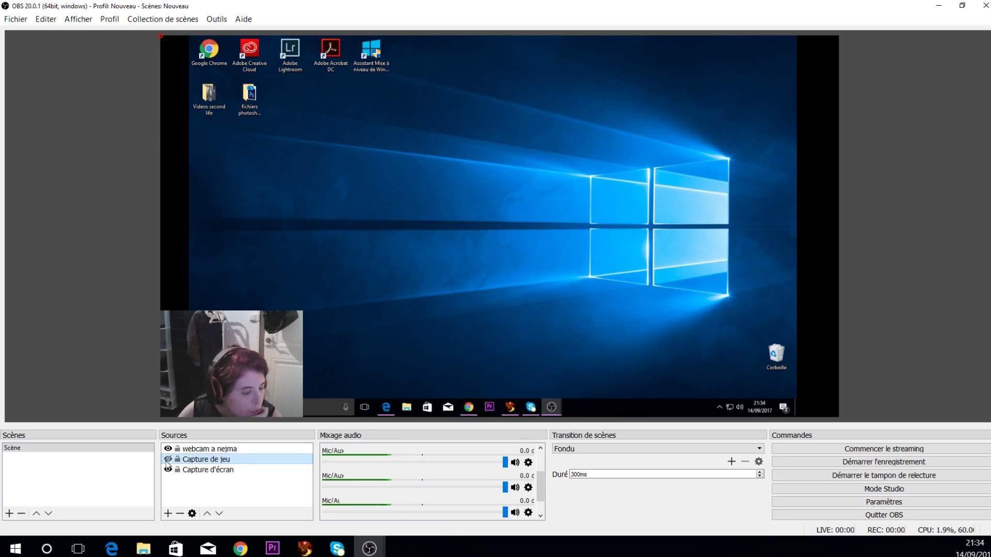
right_click(199, 460)
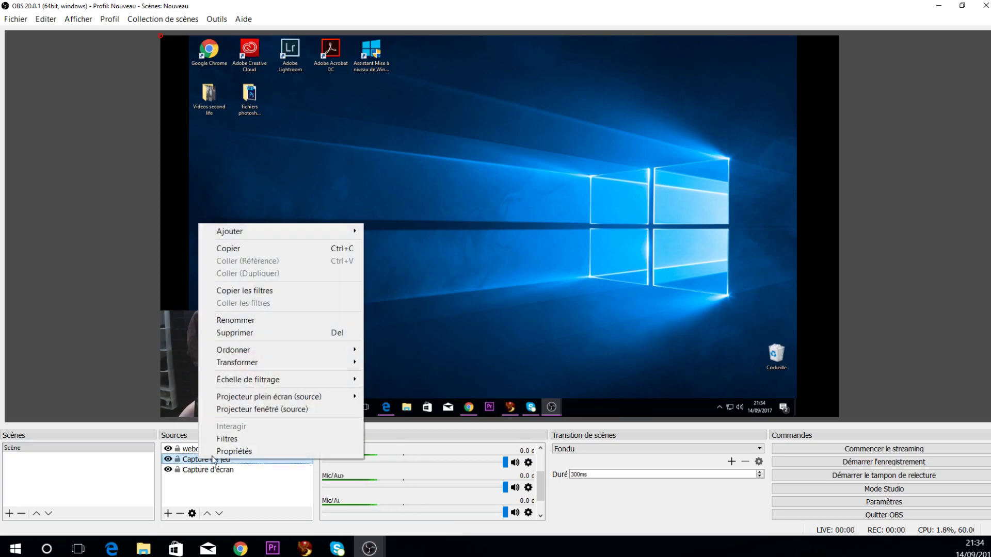
left_click(200, 467)
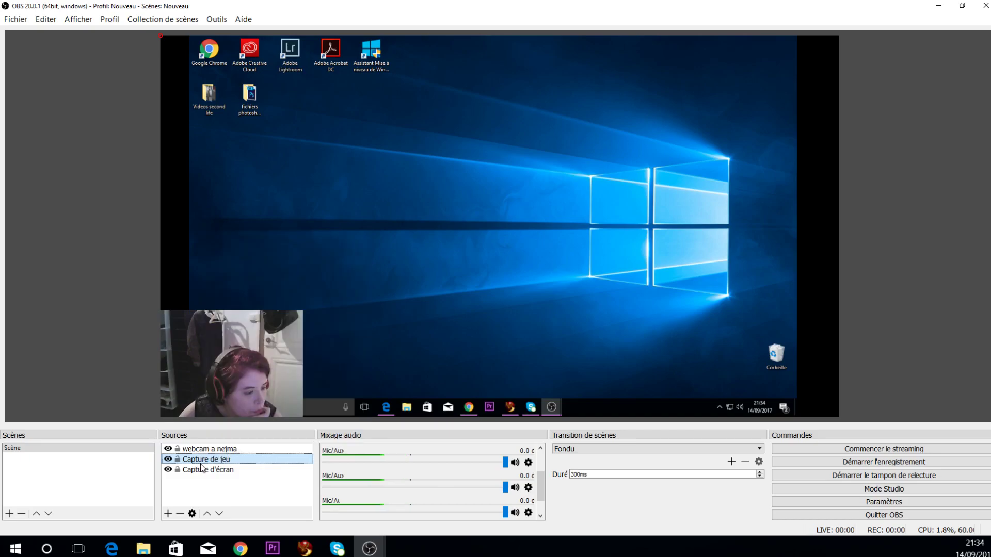
double_click(201, 465)
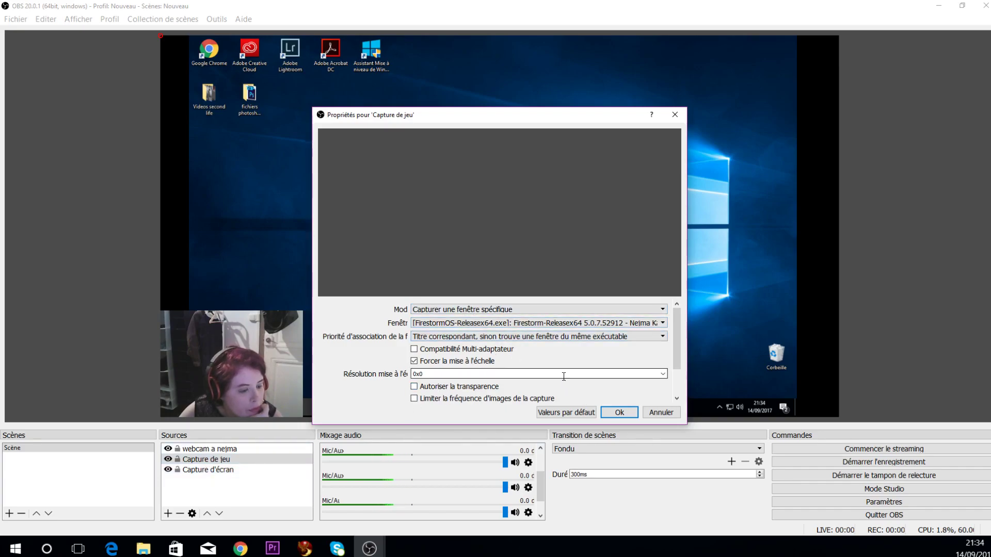
left_click(508, 327)
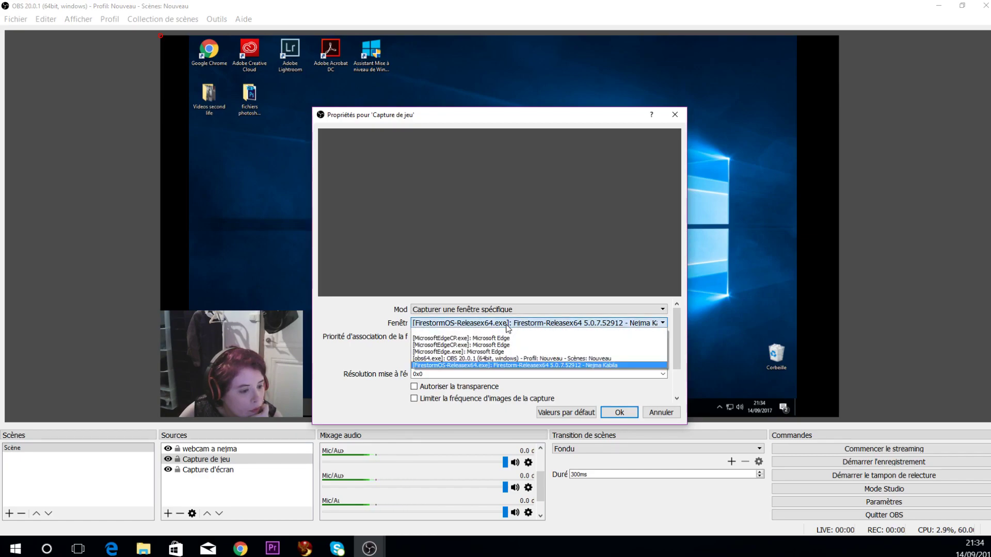
left_click(513, 310)
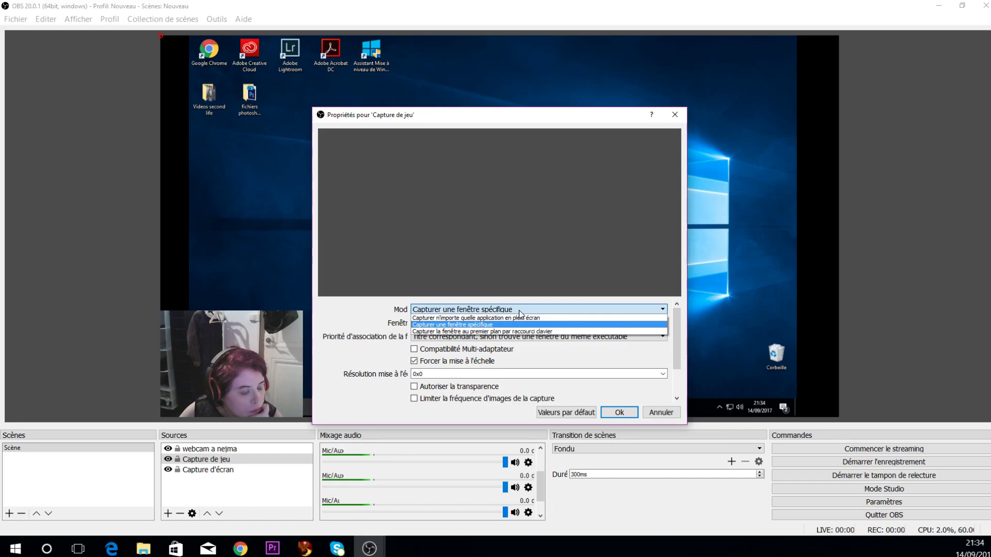
left_click(519, 312)
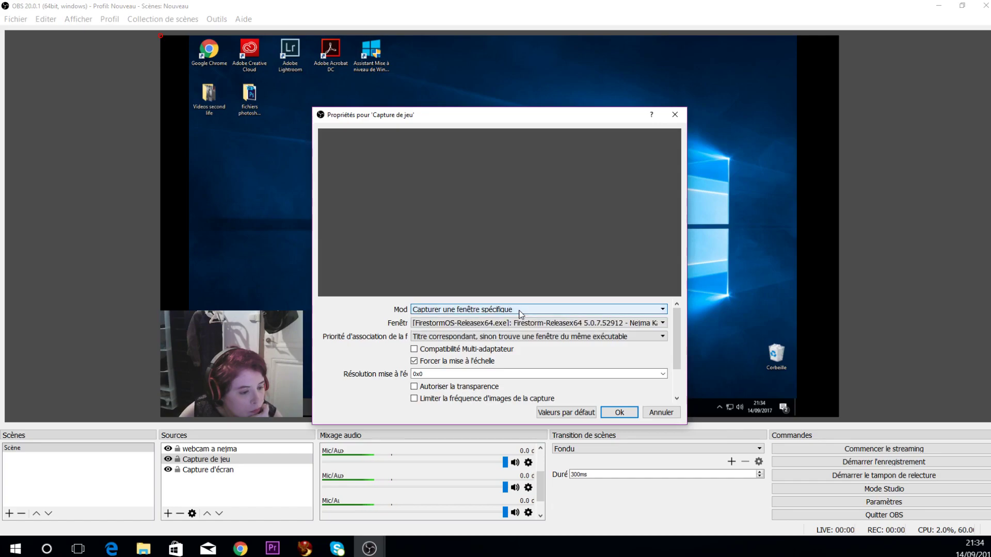
left_click(617, 413)
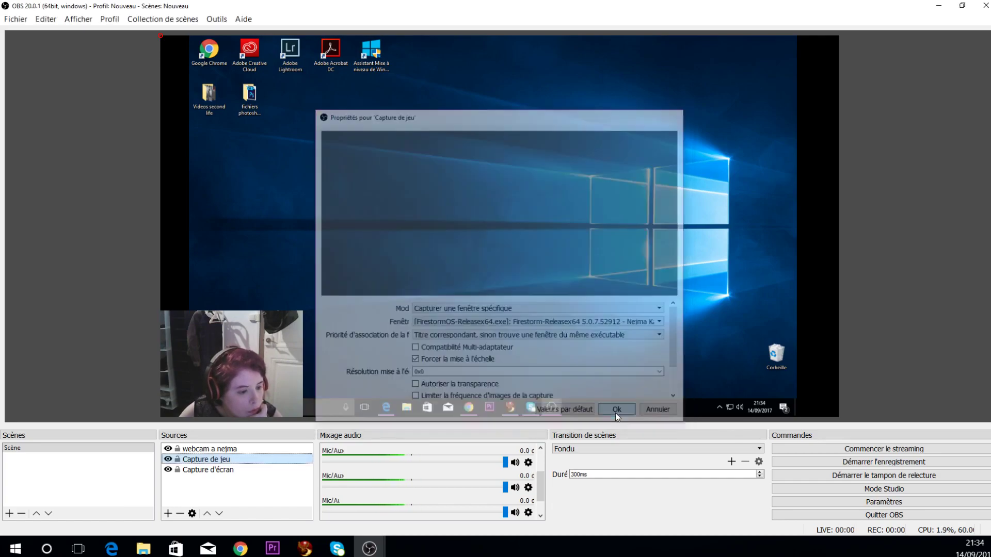
Step: Hide Capture de jeu, toggle the webcam source off and on, and switch to the Firestorm viewer
left_click(168, 460)
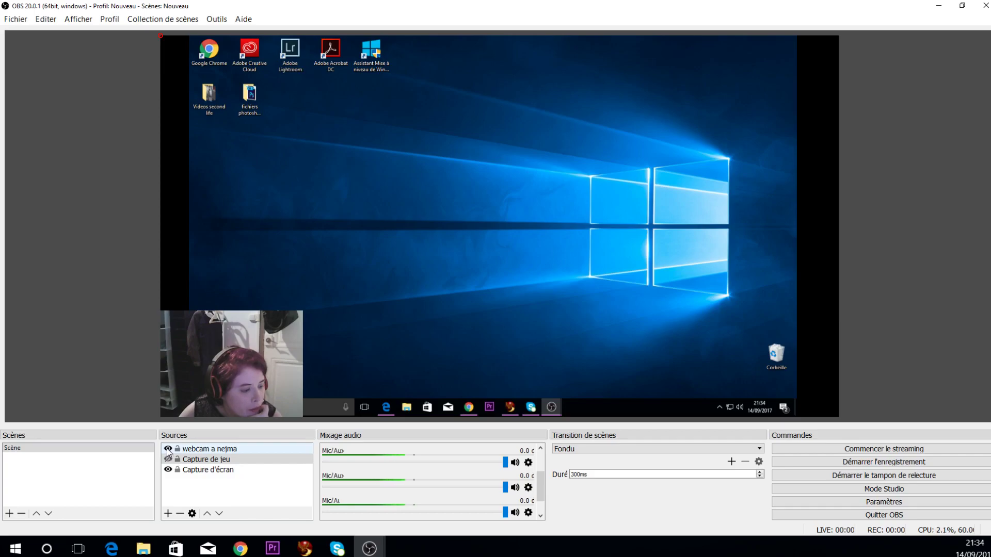
left_click(168, 449)
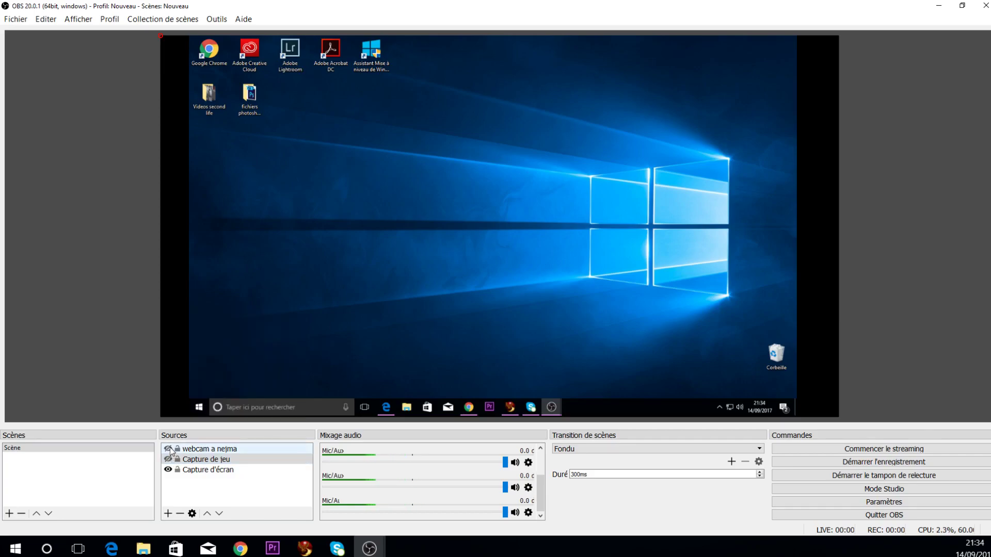
left_click(169, 450)
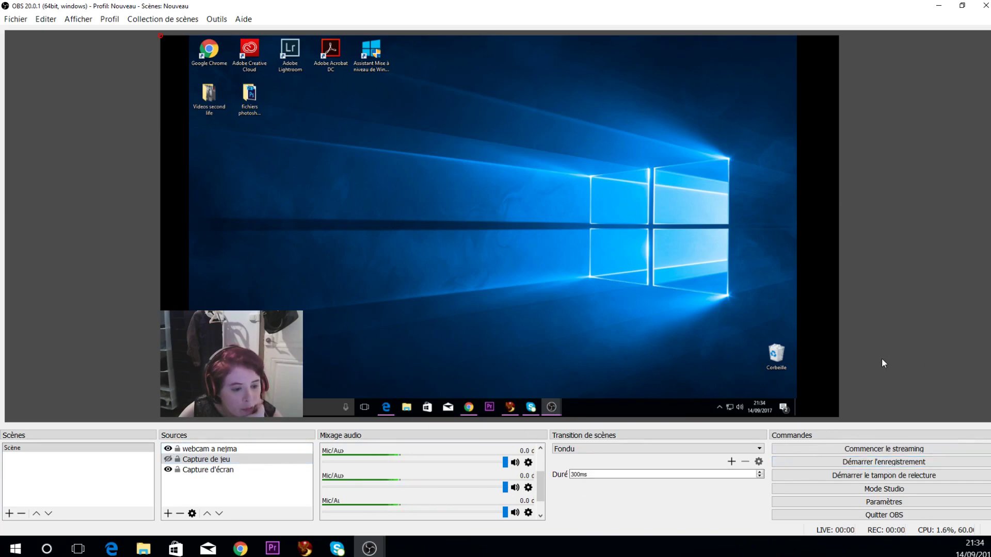
left_click(511, 410)
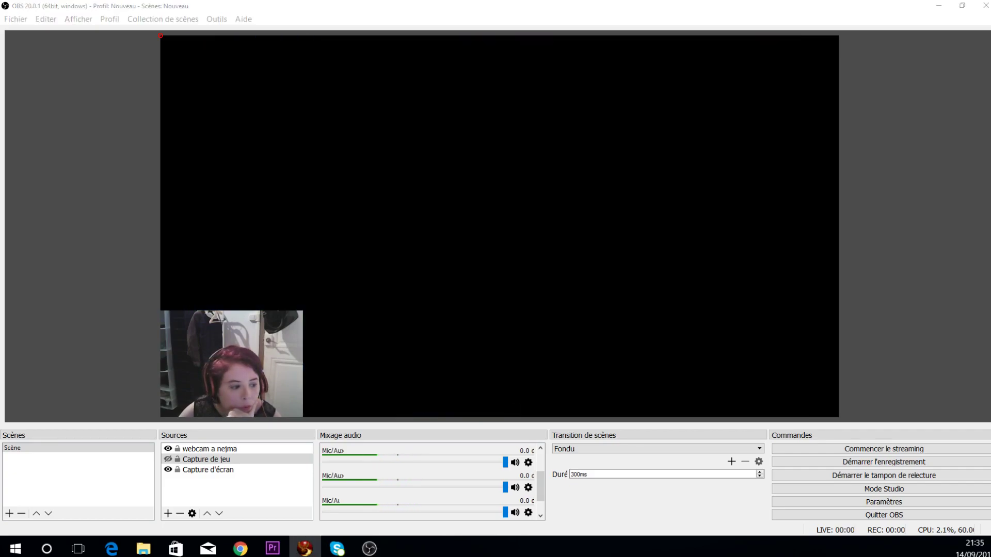
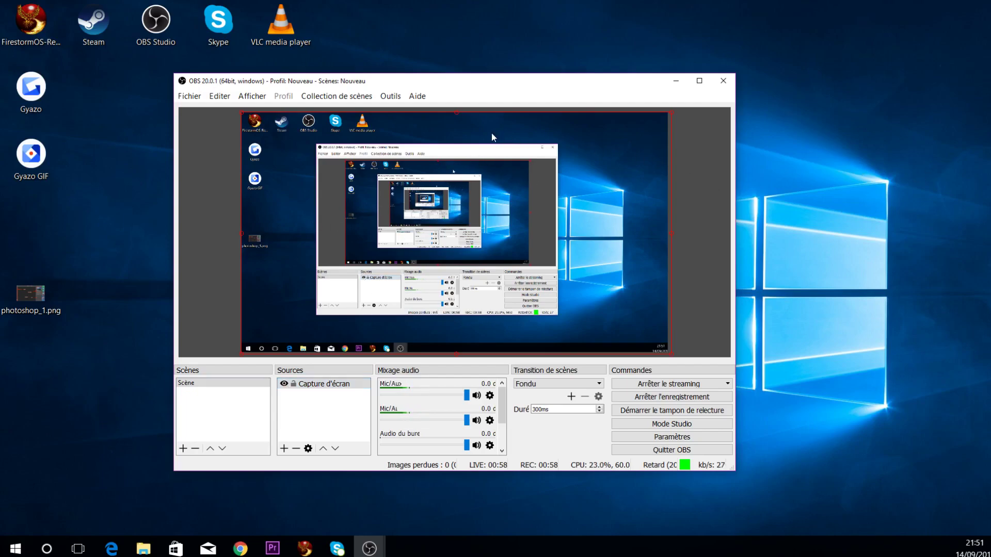
Step: Move the streaming OBS window off this screen and bring the second OBS window with the three sources onto the desktop
left_click_drag(444, 85, 990, 111)
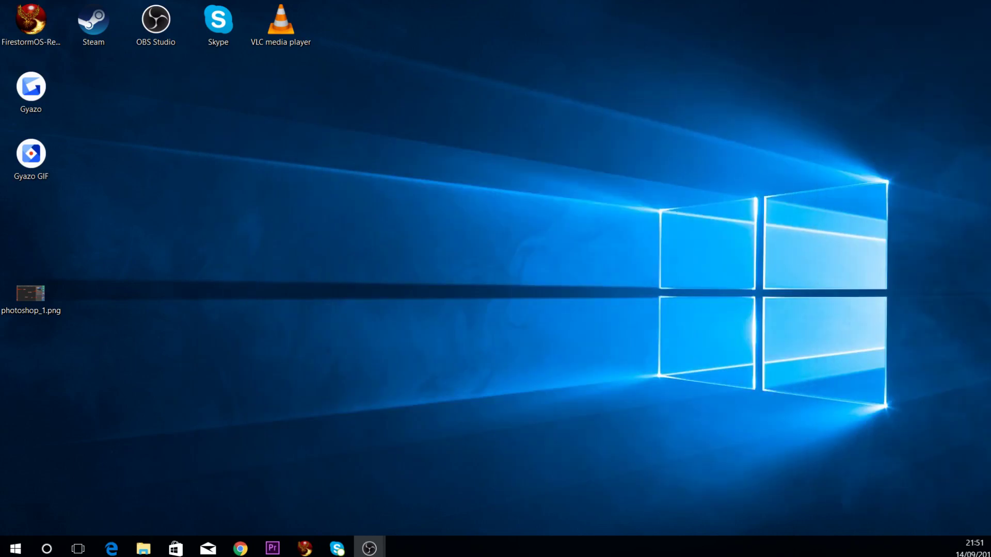
left_click_drag(990, 148, 374, 105)
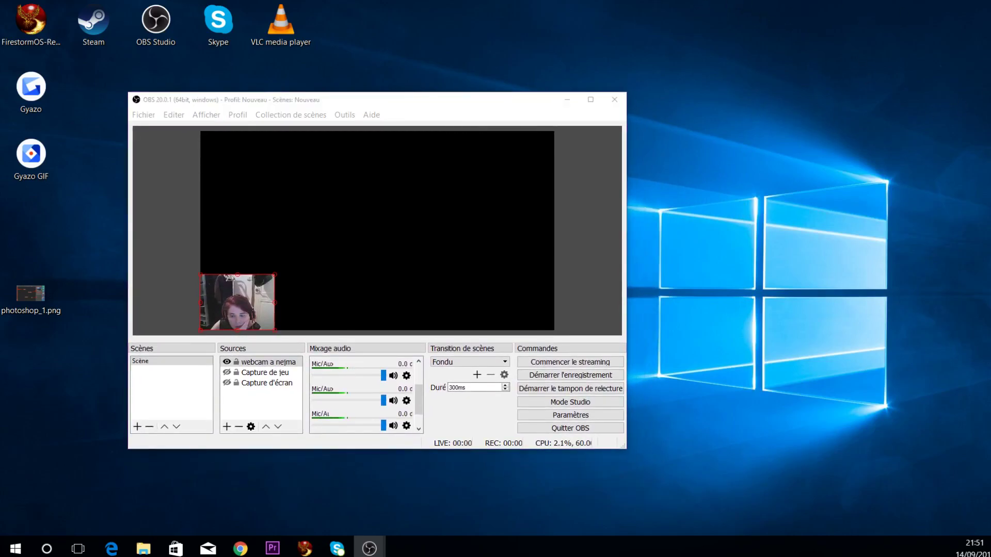
left_click(410, 100)
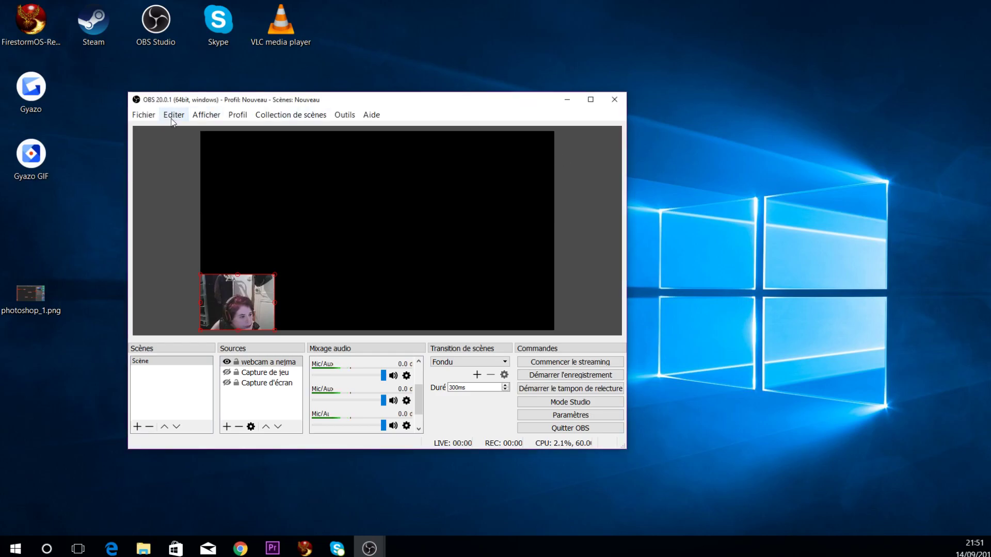
Step: Open Paramètres and browse the Flux, Sortie, Audio, Vidéo, Raccourcis and Avancé categories, returning to Général
left_click(156, 117)
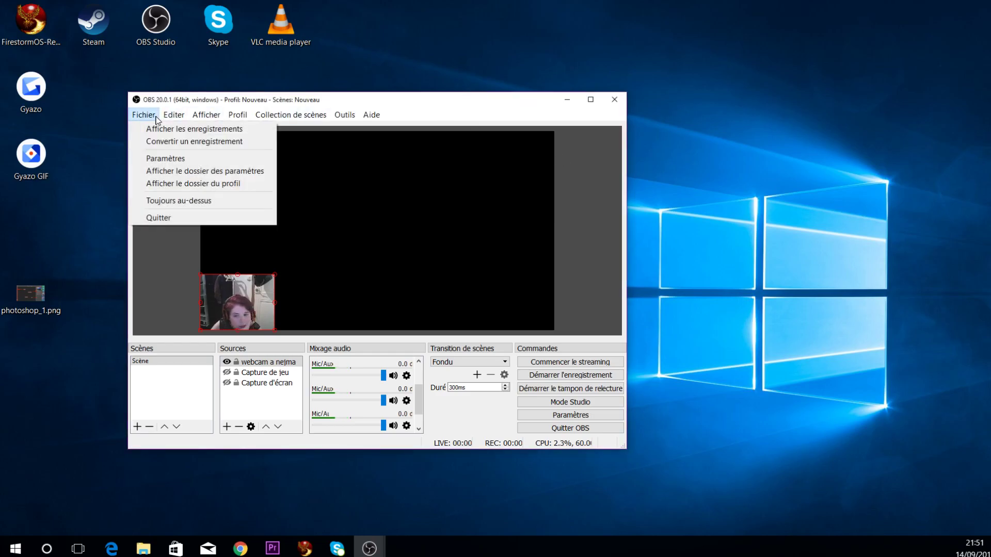
left_click(177, 159)
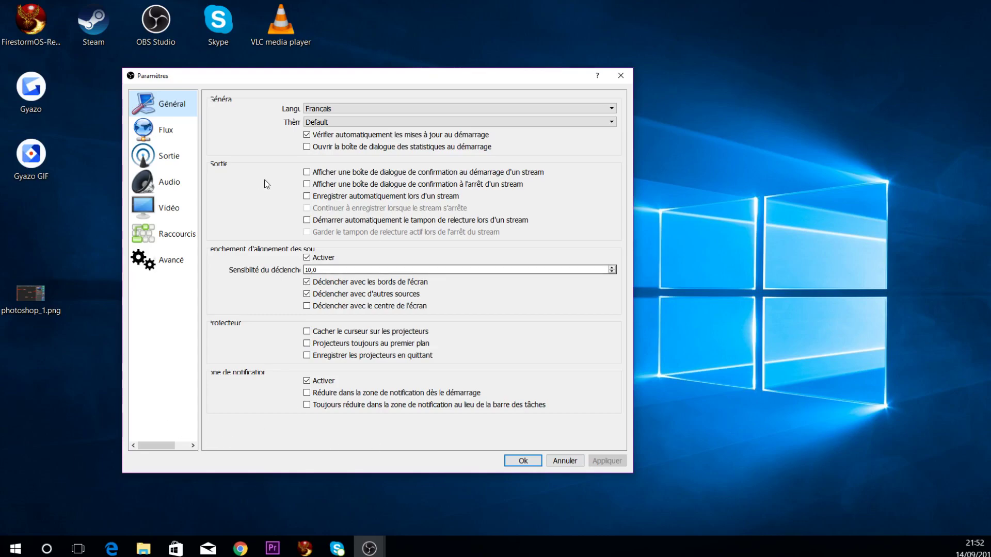
mouse_move(303, 78)
left_mouse_down()
mouse_move(265, 75)
mouse_move(235, 42)
mouse_move(226, 45)
mouse_move(305, 53)
mouse_move(318, 71)
left_mouse_up()
left_click(178, 122)
left_click(179, 148)
left_click(179, 174)
left_click(181, 199)
left_click(177, 233)
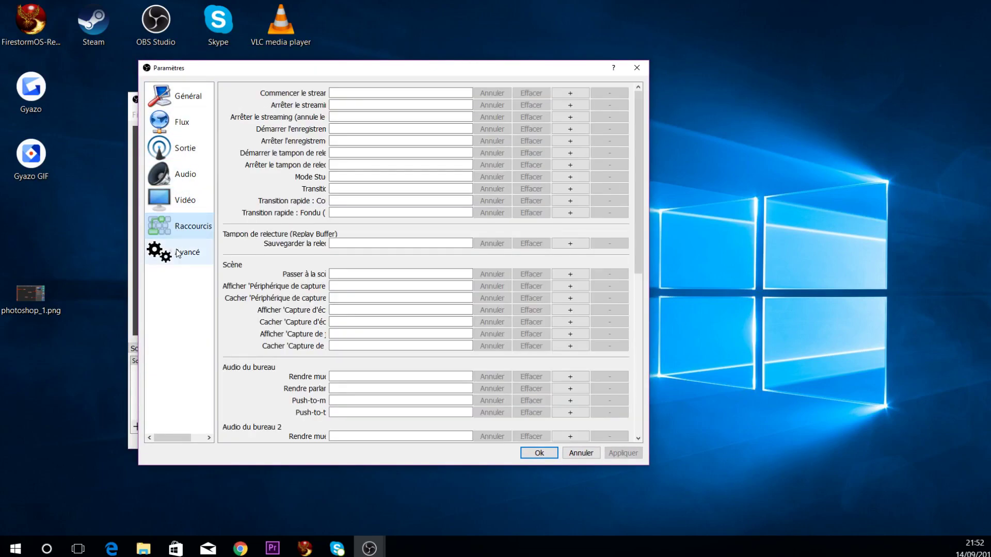
left_click(178, 253)
left_click(190, 98)
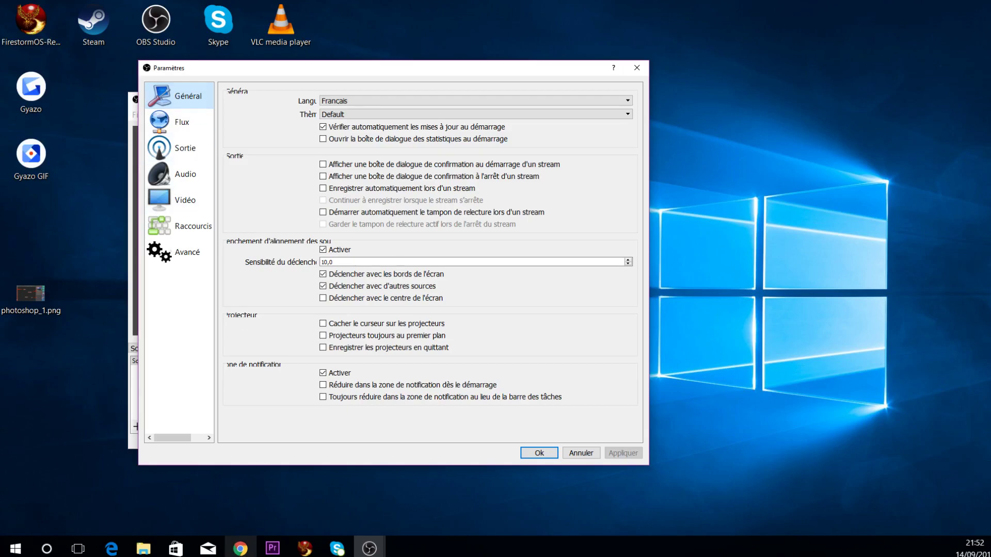
Step: Switch to the YouTube stream page in Chrome and read back through viewers' live chat messages about the broadcast
left_click(240, 549)
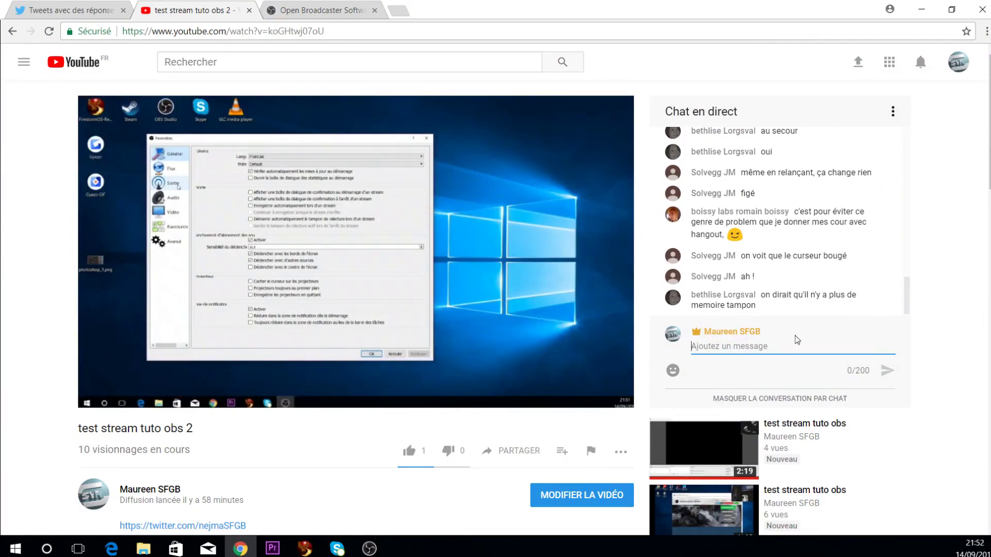
scroll(829, 279, "down", 1)
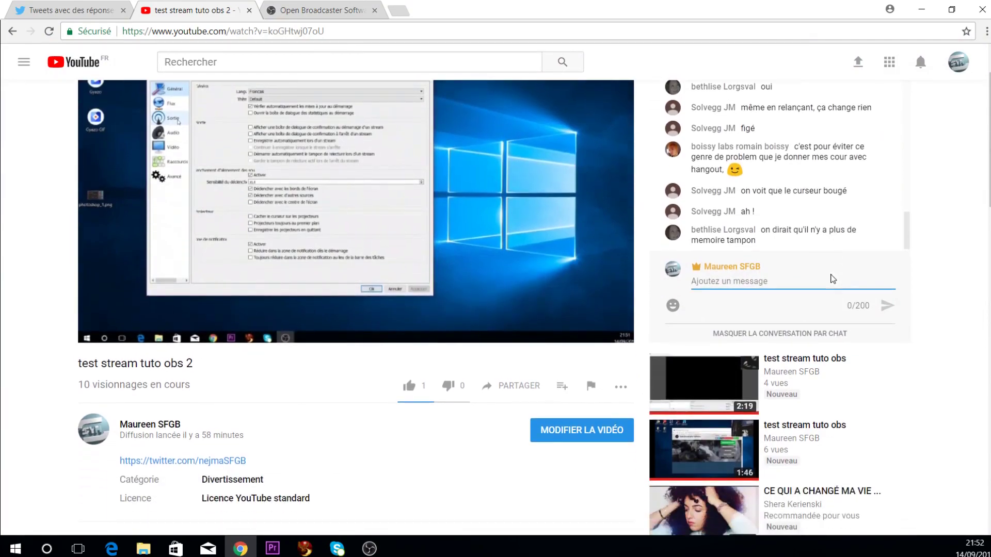
scroll(831, 250, "up", 1)
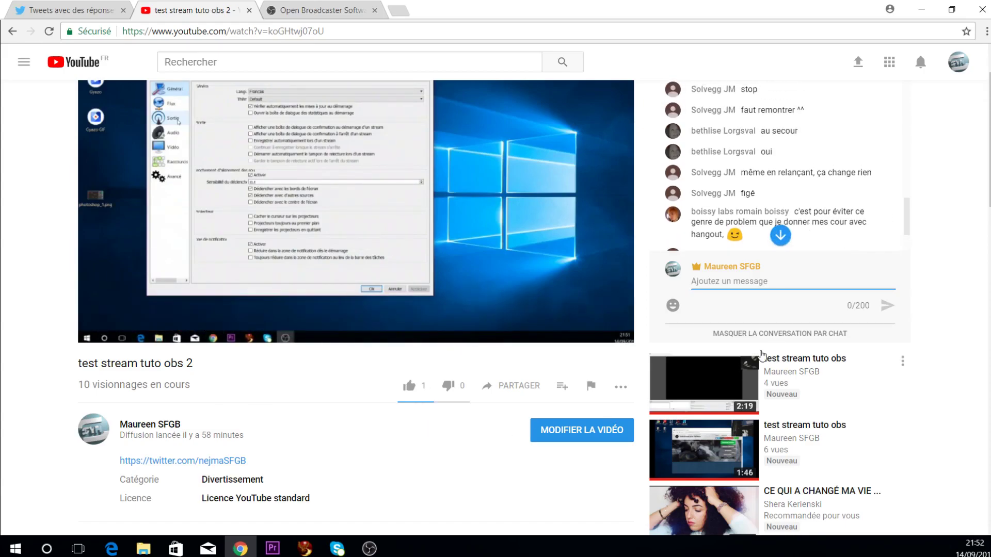
scroll(927, 254, "up", 1)
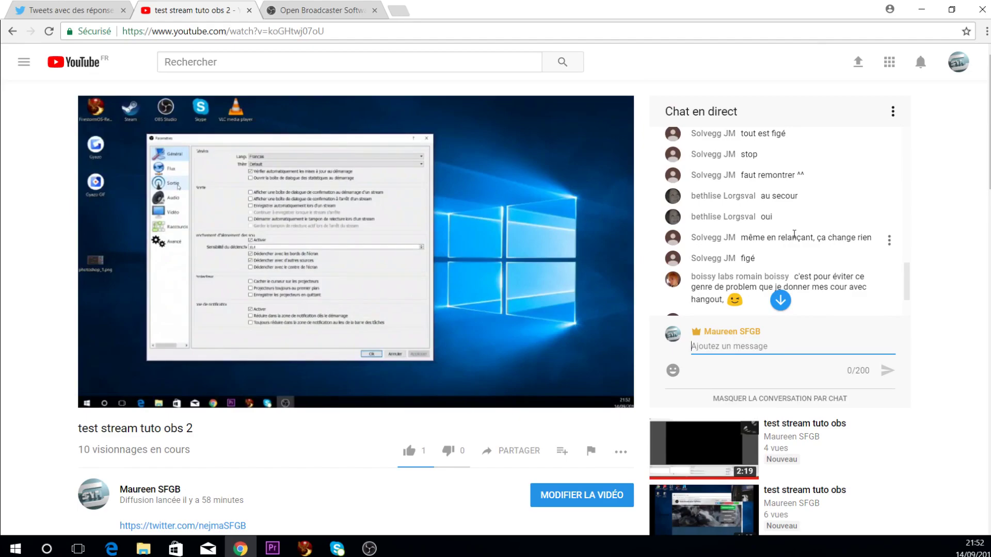
scroll(797, 236, "up", 2)
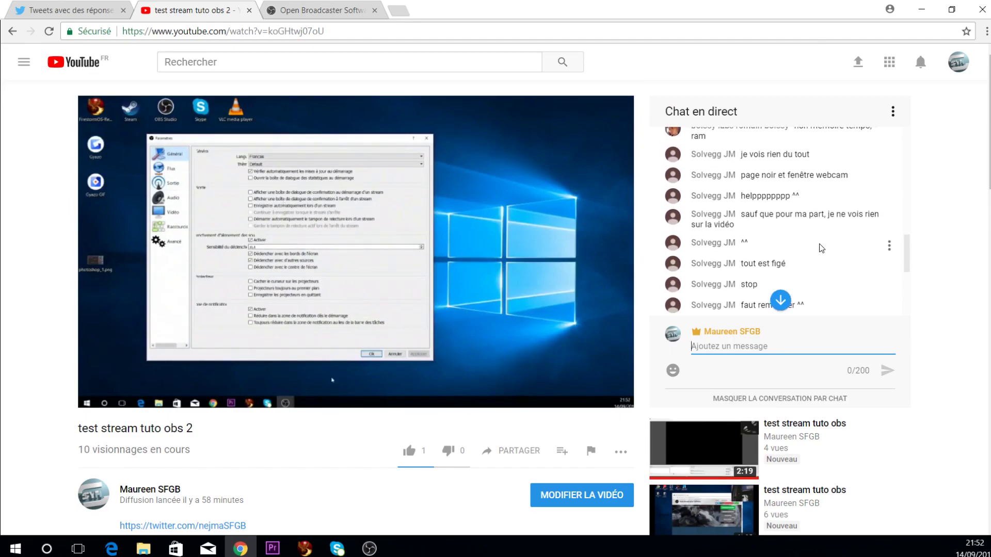
scroll(822, 248, "up", 1)
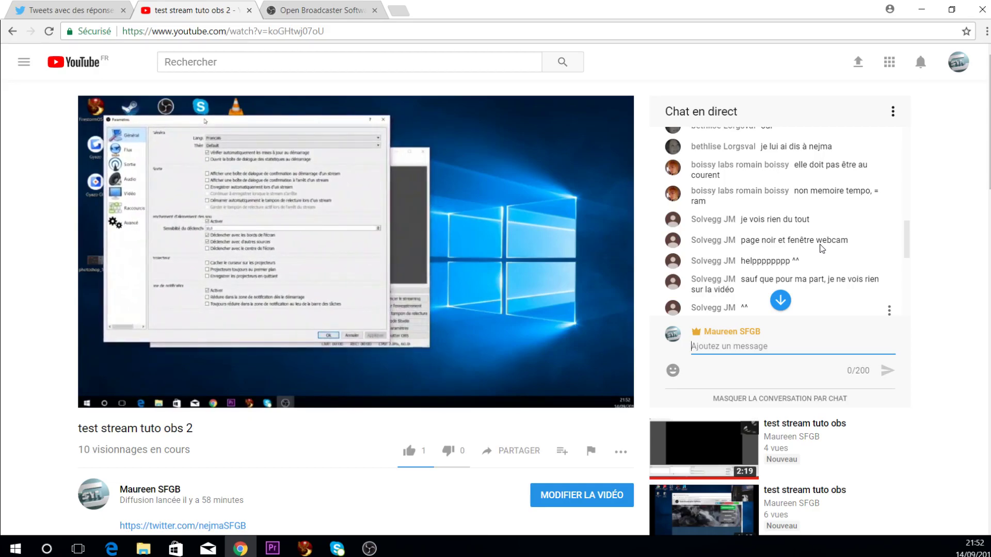
scroll(822, 248, "up", 3)
scroll(821, 248, "down", 6)
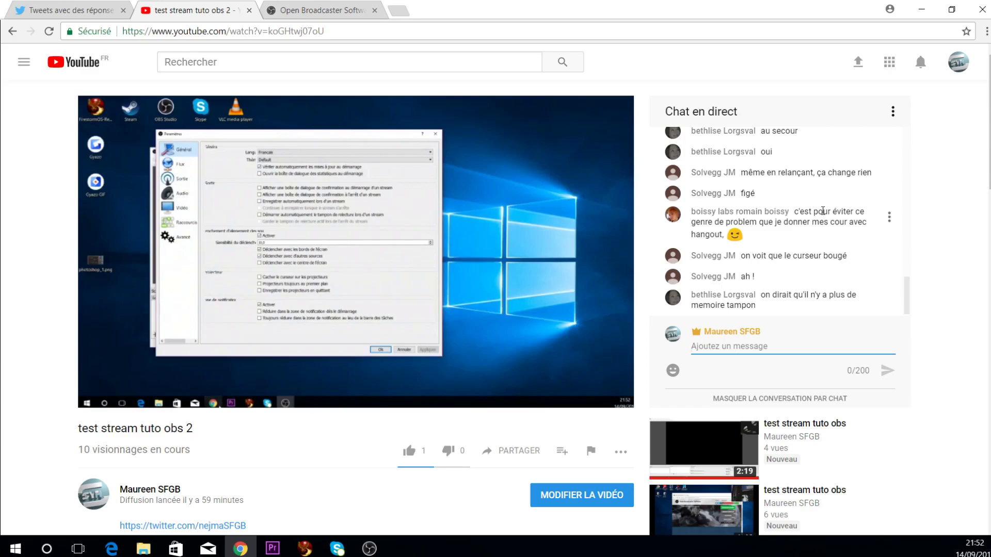
scroll(798, 227, "up", 2)
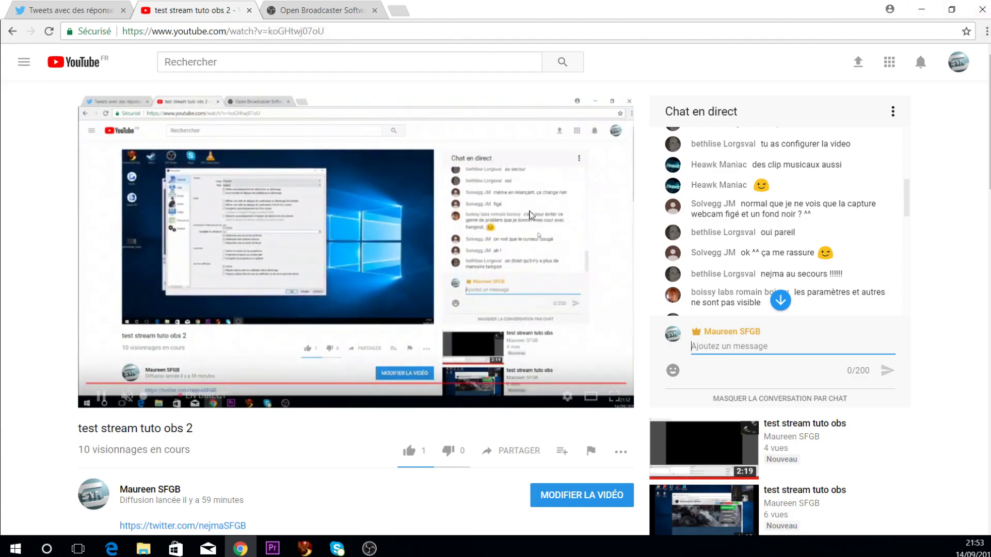
Step: Switch focus to OBS and return the YouTube live chat to its newest viewer messages
key("alt+Tab")
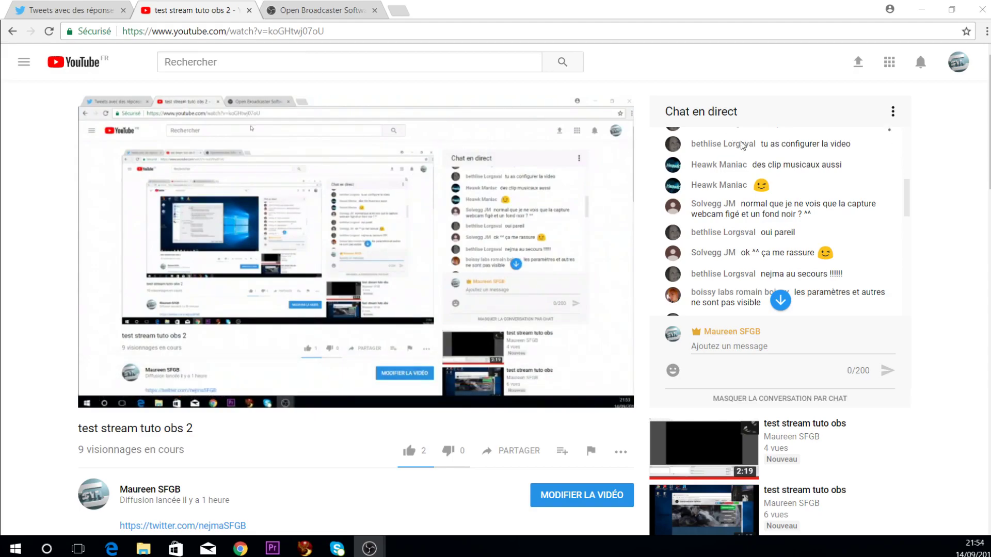
scroll(814, 221, "down", 5)
scroll(814, 221, "down", 5)
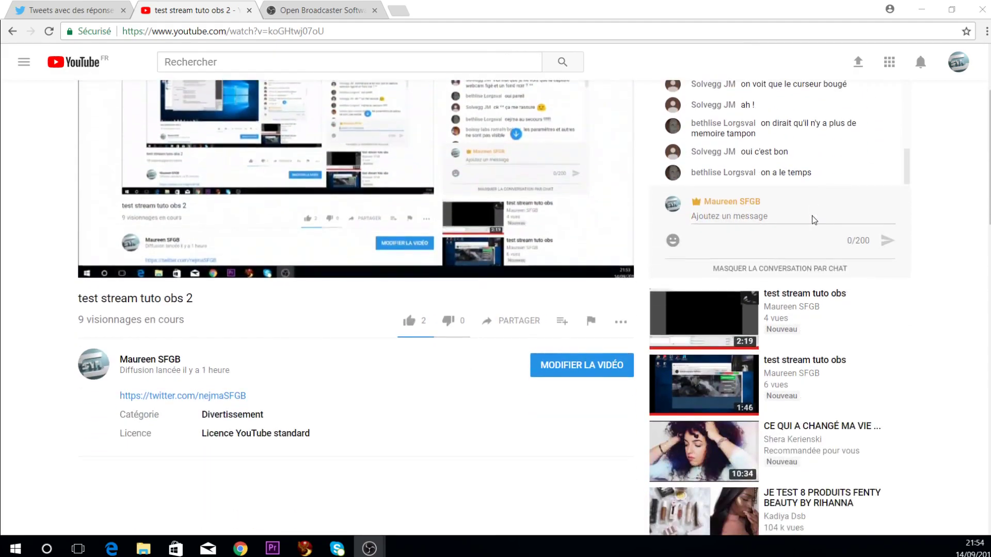
scroll(938, 219, "up", 2)
scroll(939, 219, "up", 1)
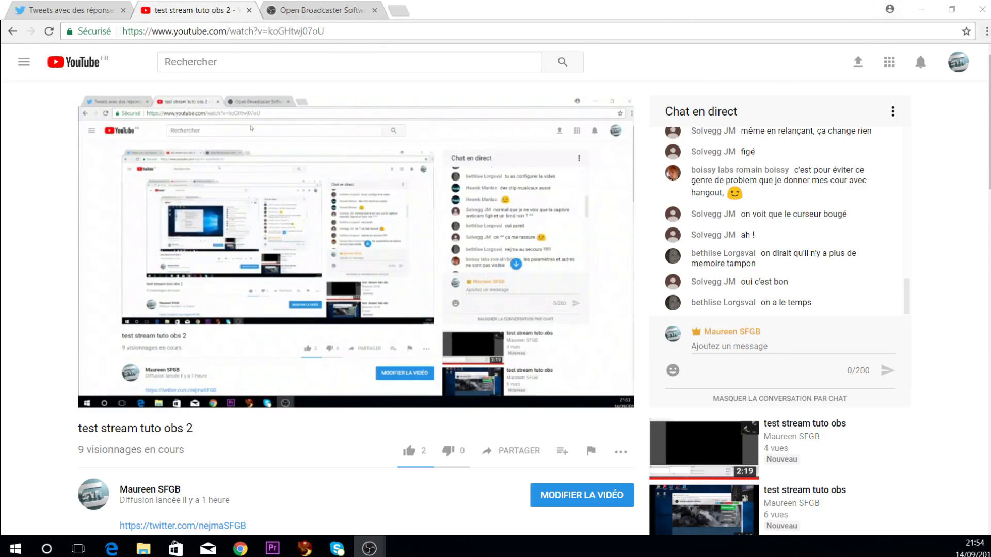
Step: Bring the streaming OBS window onto the desktop to check the broadcast, and reread the YouTube live chat replies
mouse_move(990, 118)
left_mouse_down()
mouse_move(656, 118)
mouse_move(346, 92)
mouse_move(356, 102)
mouse_move(366, 96)
left_mouse_up()
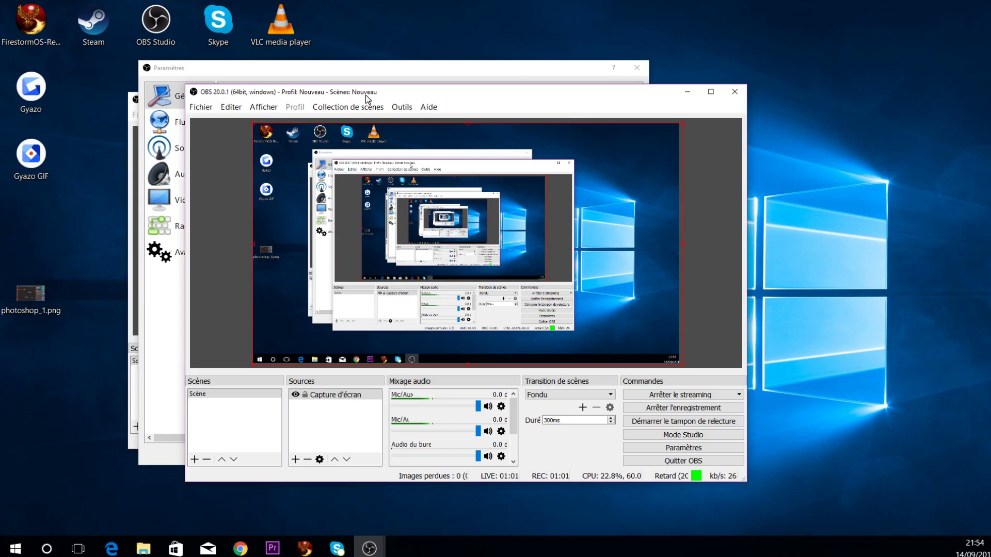
left_click_drag(365, 96, 371, 99)
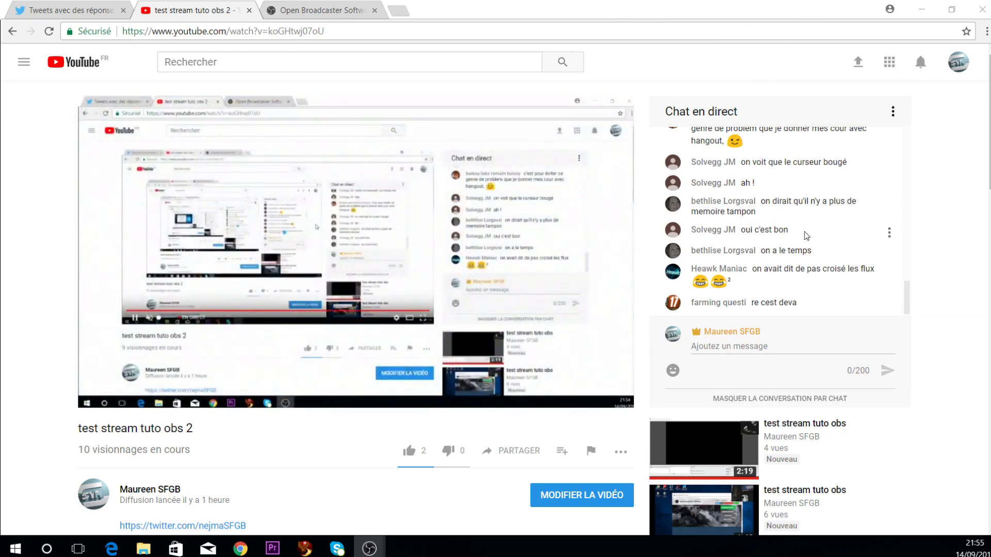
scroll(807, 235, "down", 1)
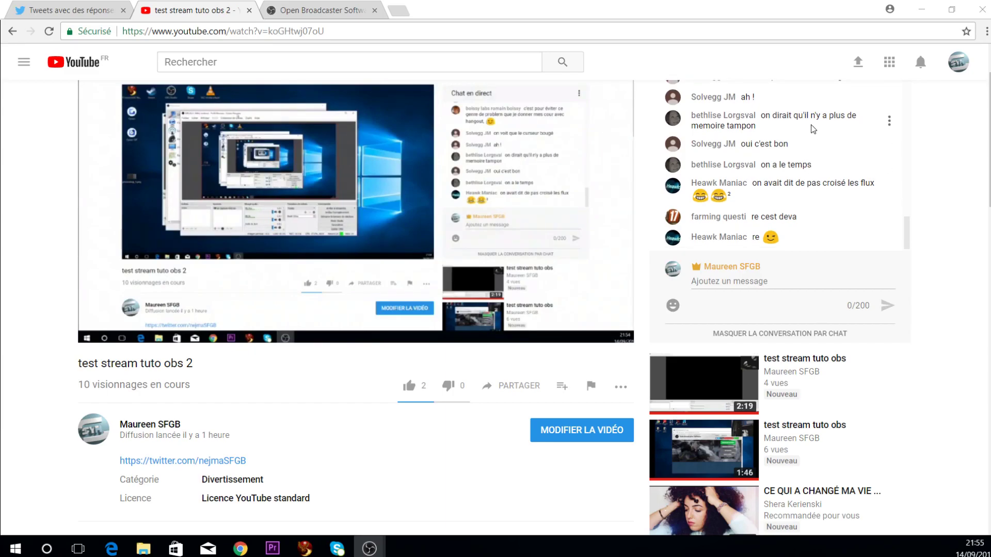
scroll(815, 130, "up", 5)
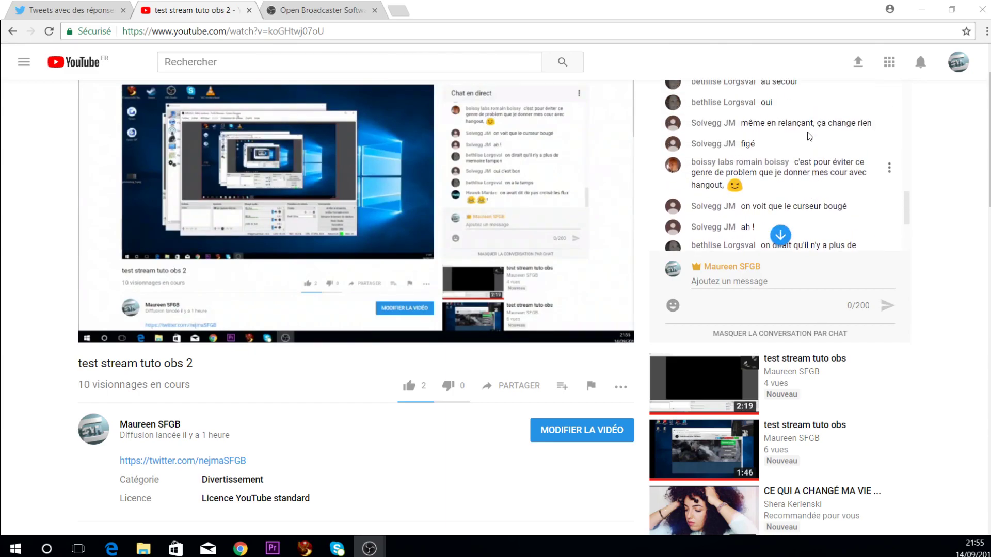
Step: Scroll the YouTube live chat to check viewers' messages, reposition the OBS Paramètres window, and recheck the stream page before returning to OBS
scroll(810, 136, "down", 8)
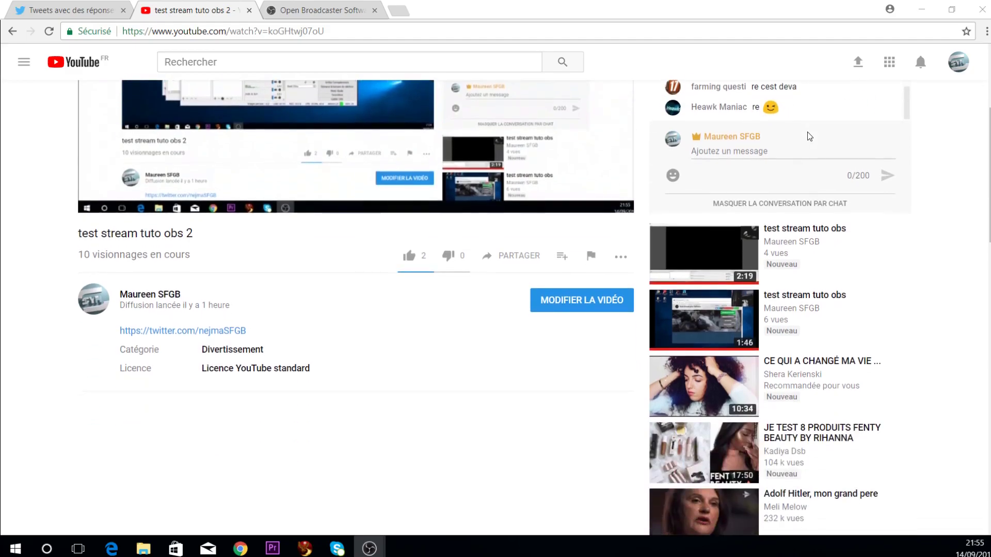
scroll(809, 129, "up", 5)
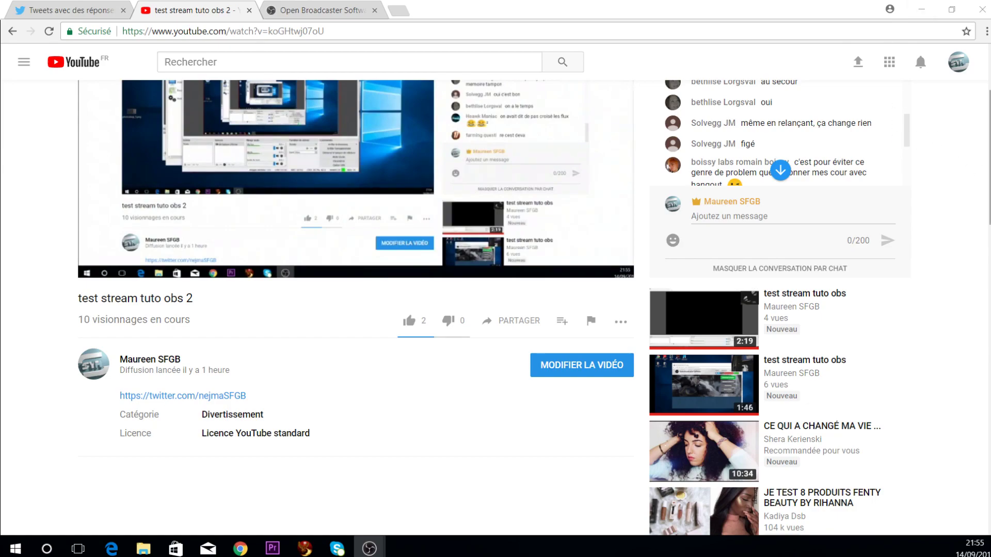
scroll(967, 166, "up", 3)
left_click(913, 10)
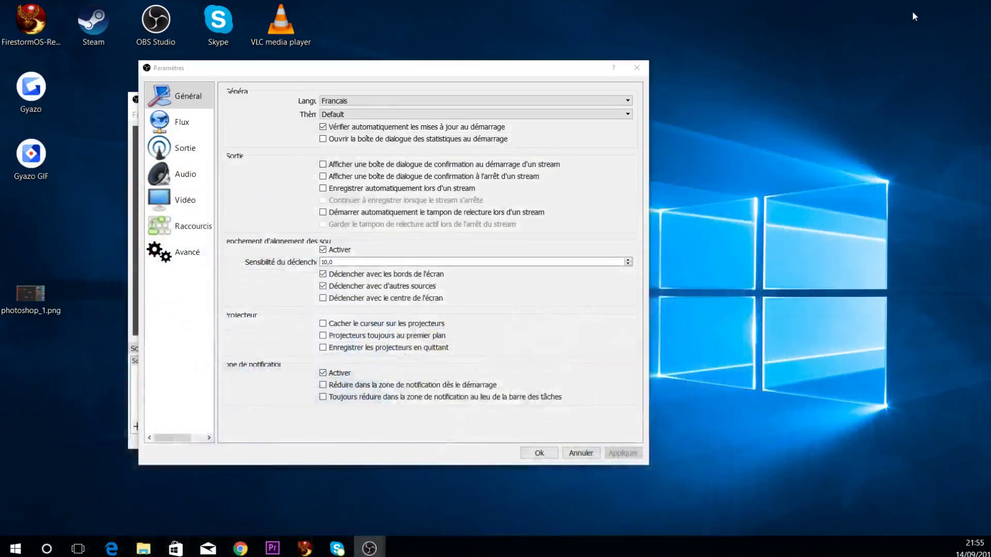
mouse_move(397, 70)
left_mouse_down()
mouse_move(547, 50)
mouse_move(488, 60)
mouse_move(517, 57)
mouse_move(502, 77)
mouse_move(396, 120)
mouse_move(432, 118)
mouse_move(420, 116)
mouse_move(407, 60)
mouse_move(394, 63)
left_mouse_up()
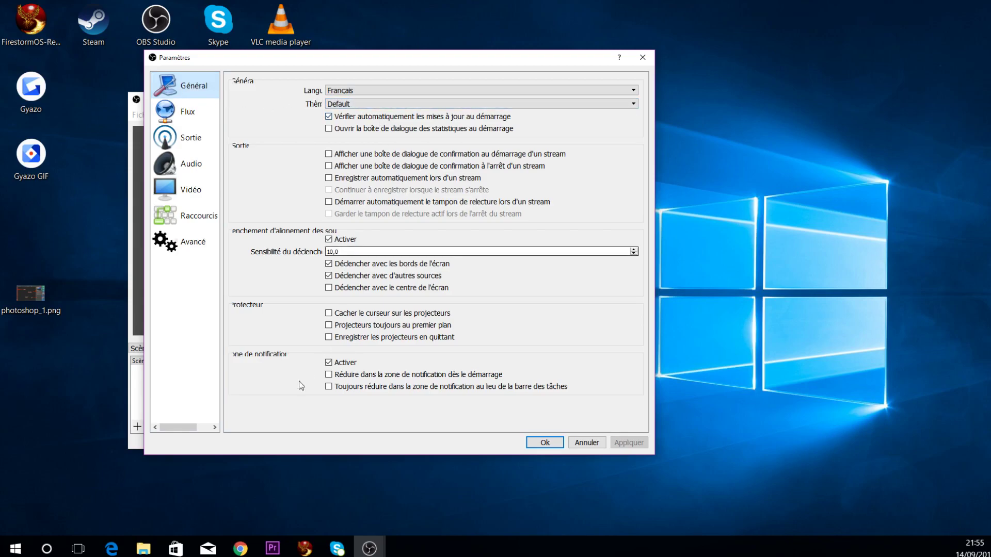
left_click(251, 552)
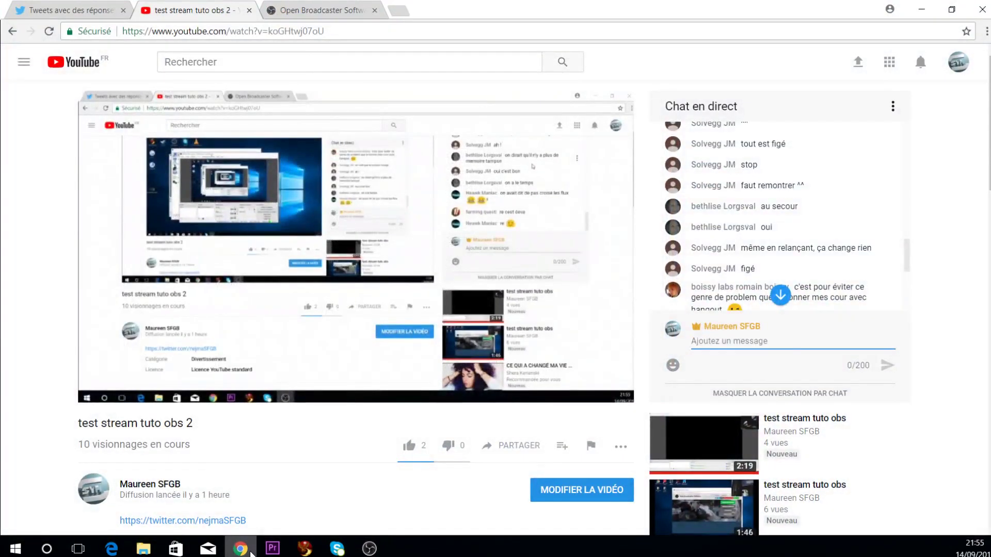
left_click(922, 9)
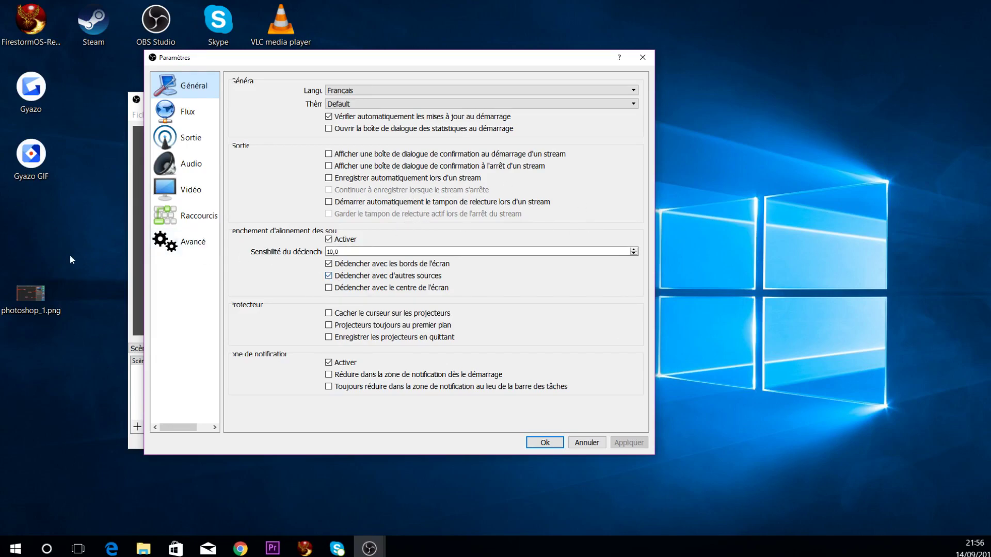
Step: Show the available interface languages in the Général settings and set the theme to Dark
left_click(360, 91)
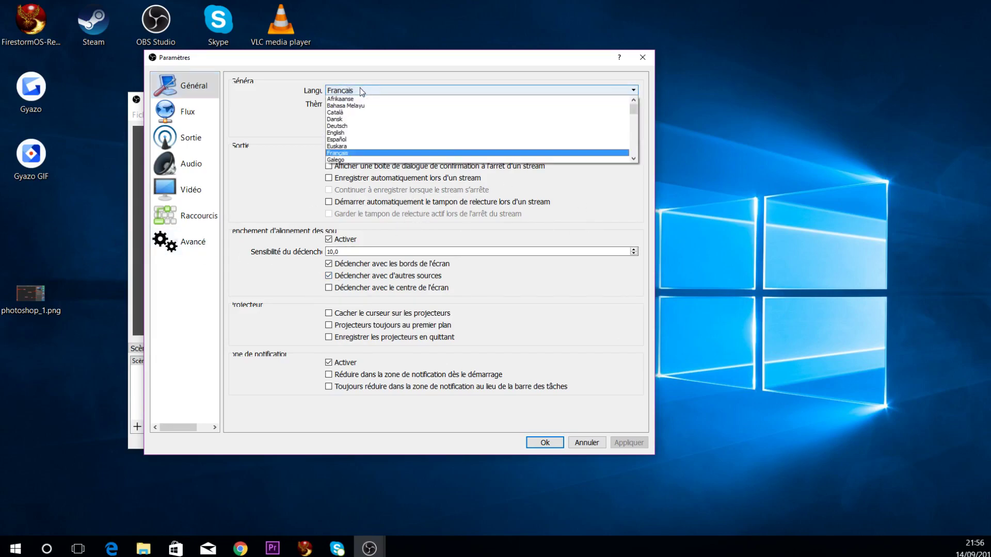
left_click(361, 92)
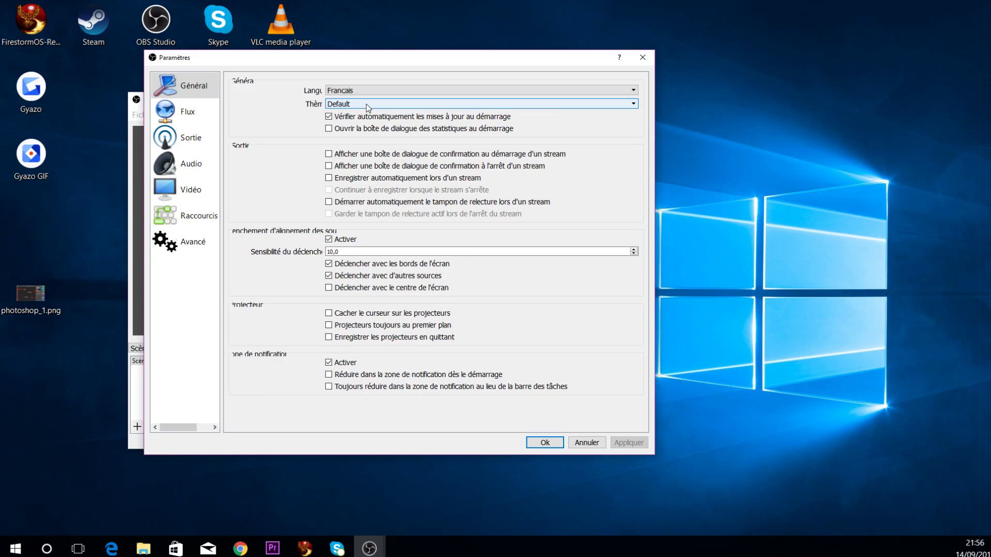
left_click(366, 104)
left_click(366, 104)
left_click(366, 104)
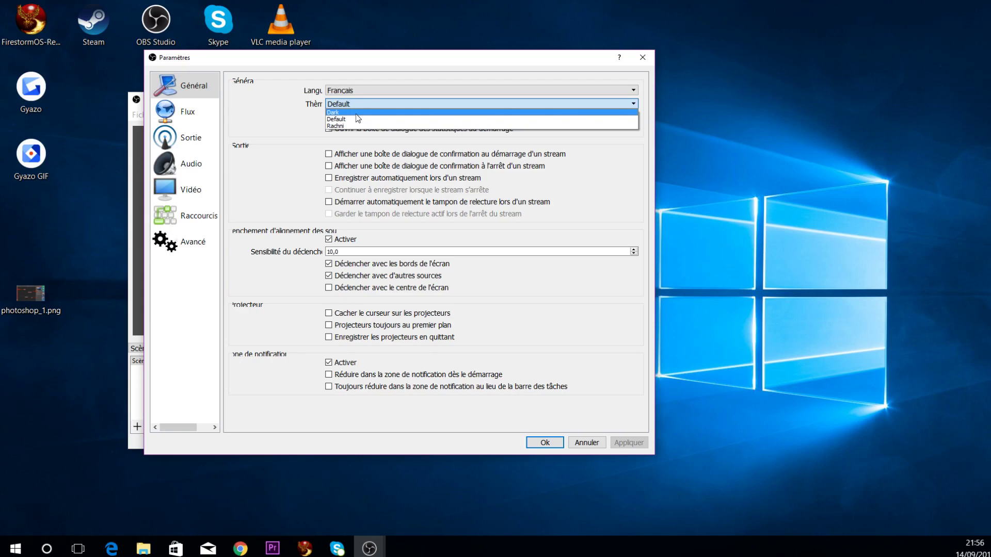
left_click(356, 113)
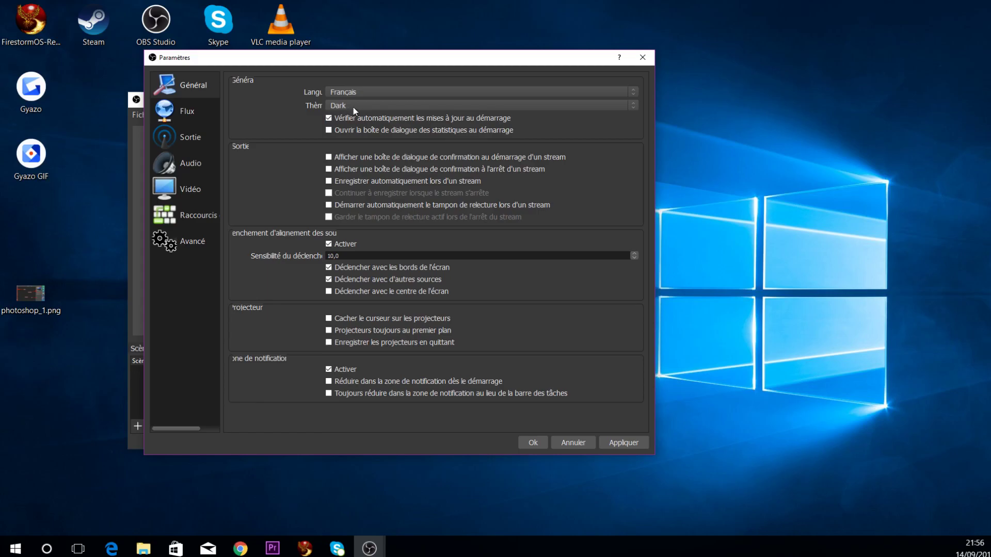
Step: Try the Rachni theme and return to the Dark theme
left_click(361, 105)
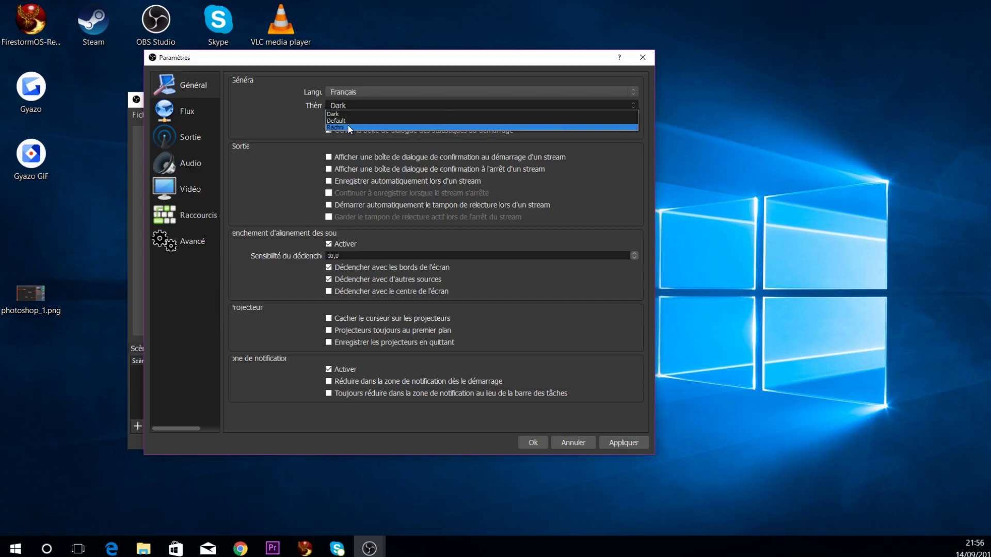
left_click(349, 126)
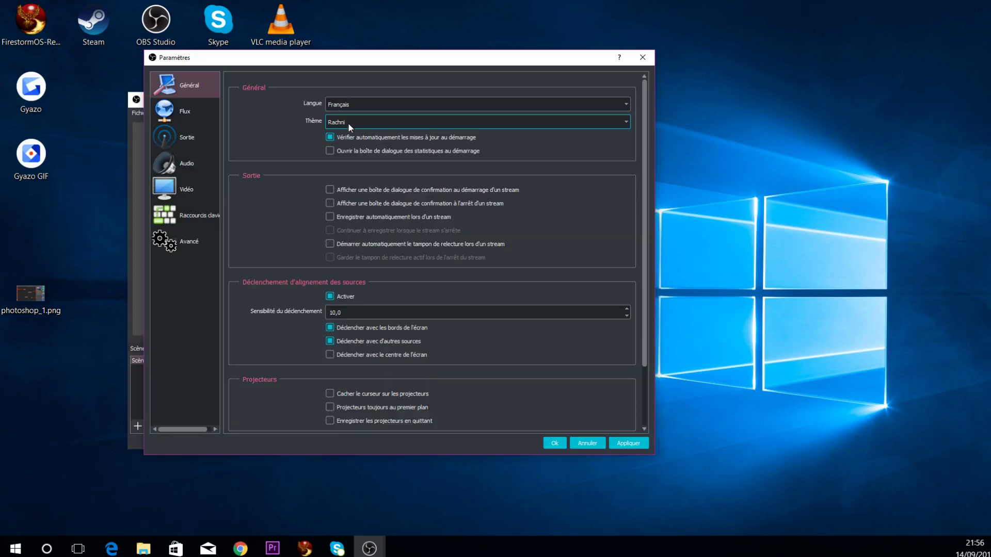
left_click(406, 128)
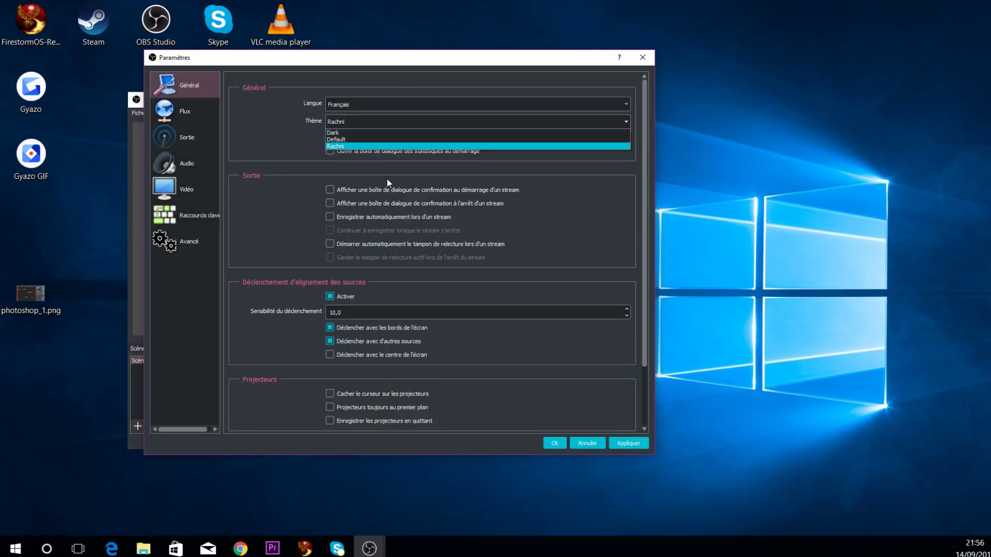
left_click(368, 133)
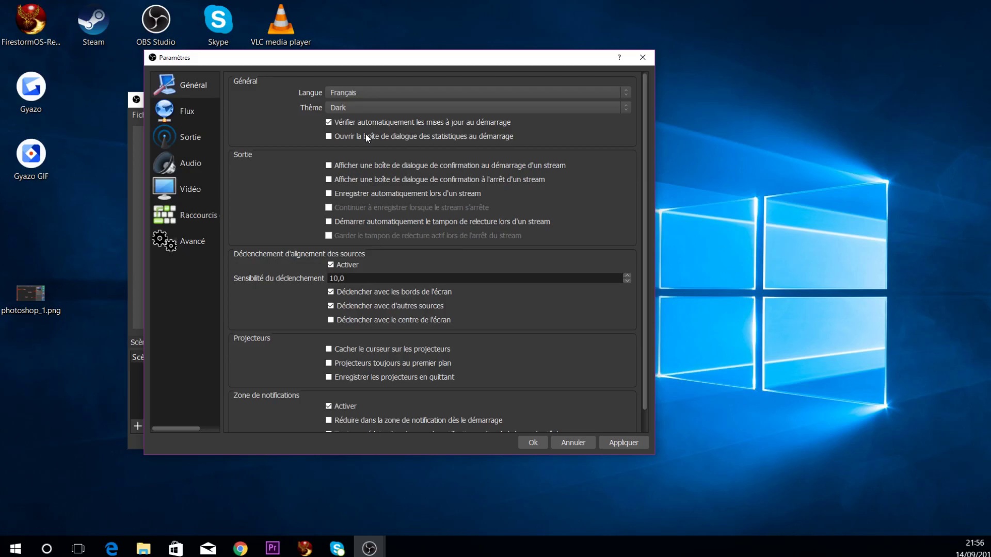
Step: Enable the confirmation dialogs for starting and stopping a stream plus automatic recording while streaming, and set the source alignment sensitivity to 11,0
left_click_drag(384, 59, 436, 52)
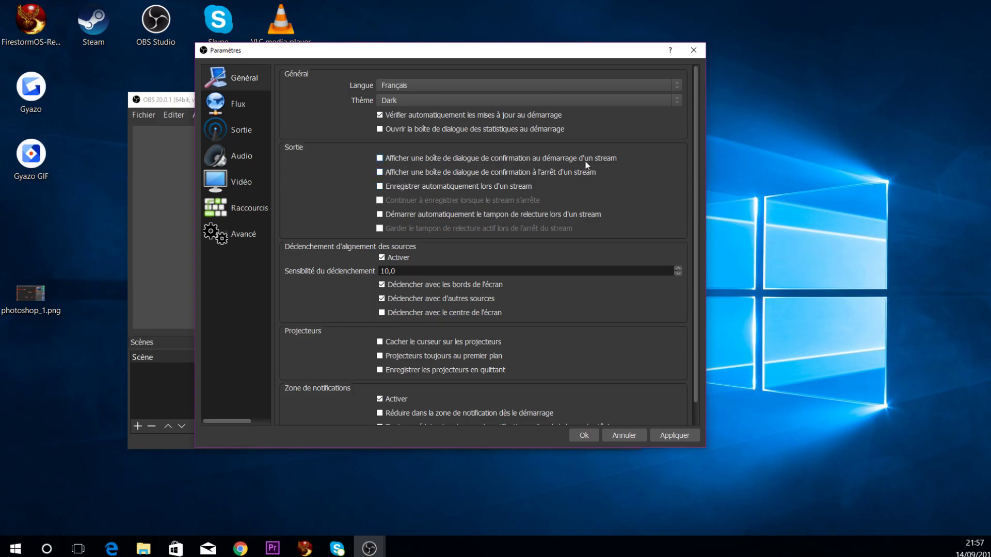
left_click(380, 158)
left_click(380, 174)
left_click(382, 186)
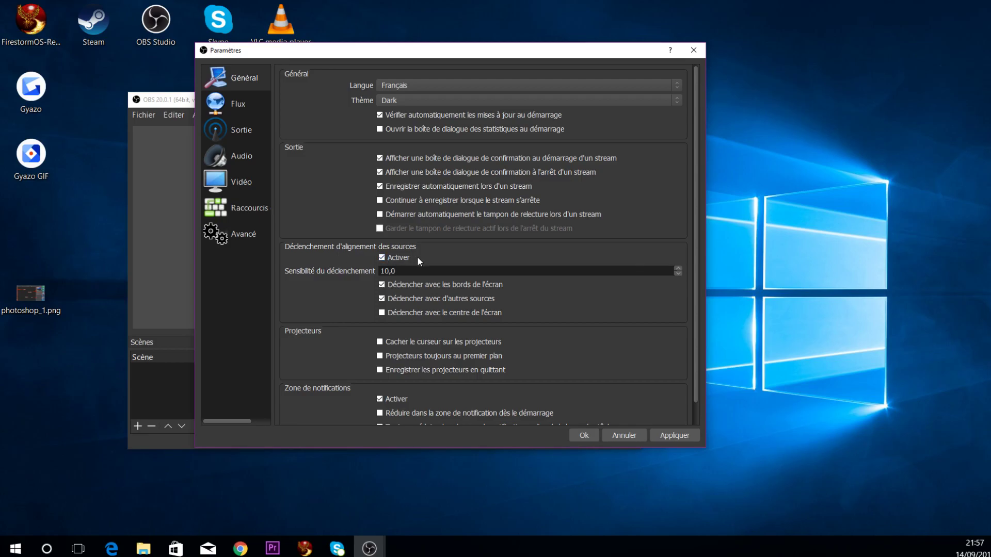
scroll(417, 258, "down", 1)
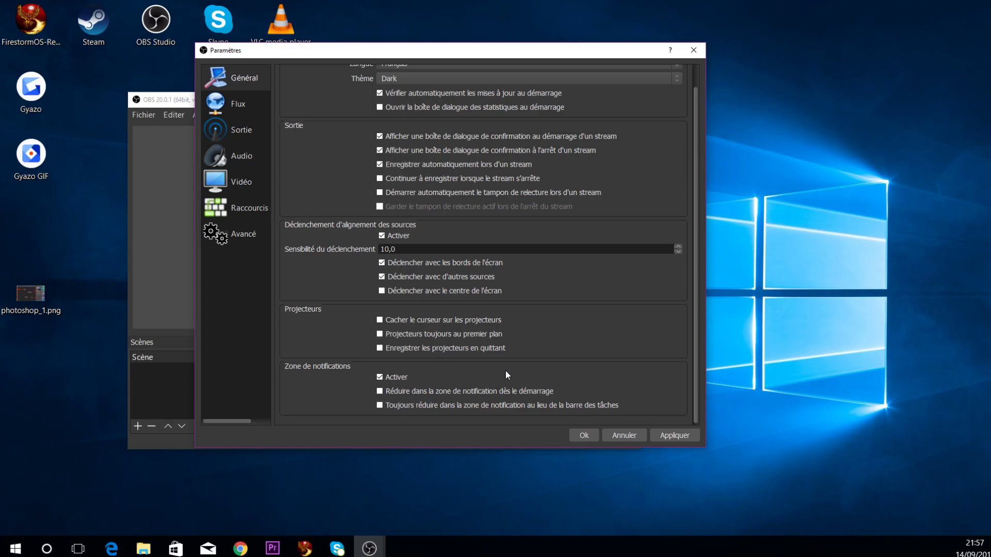
scroll(466, 268, "up", 2)
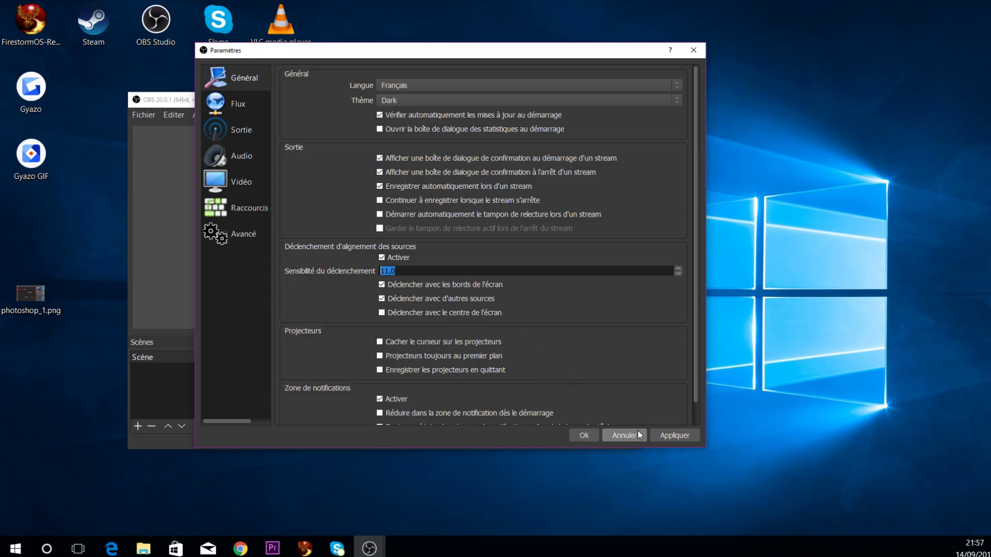
Step: Open the Flux settings and show the broadcast type choices, keeping Services de streaming
left_click(255, 109)
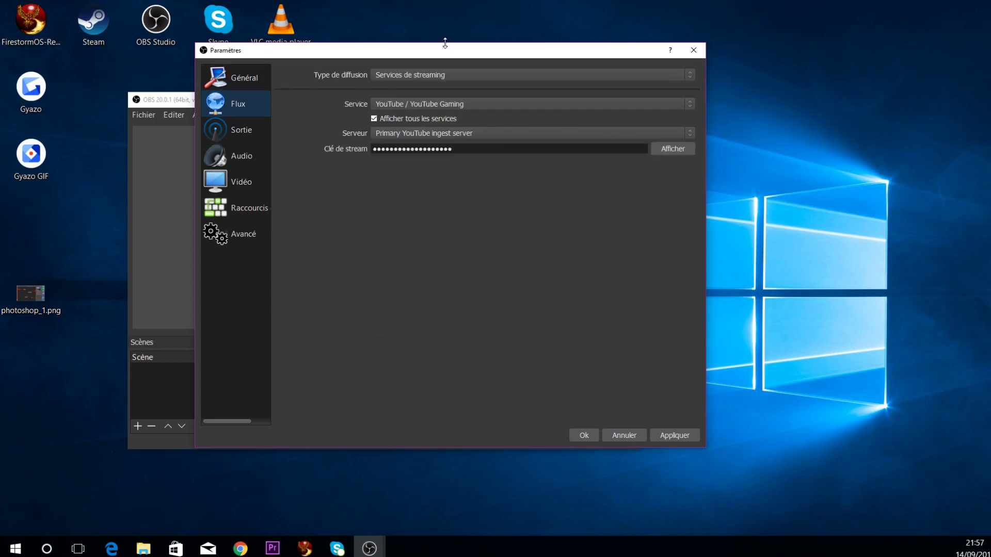
left_click_drag(444, 52, 467, 91)
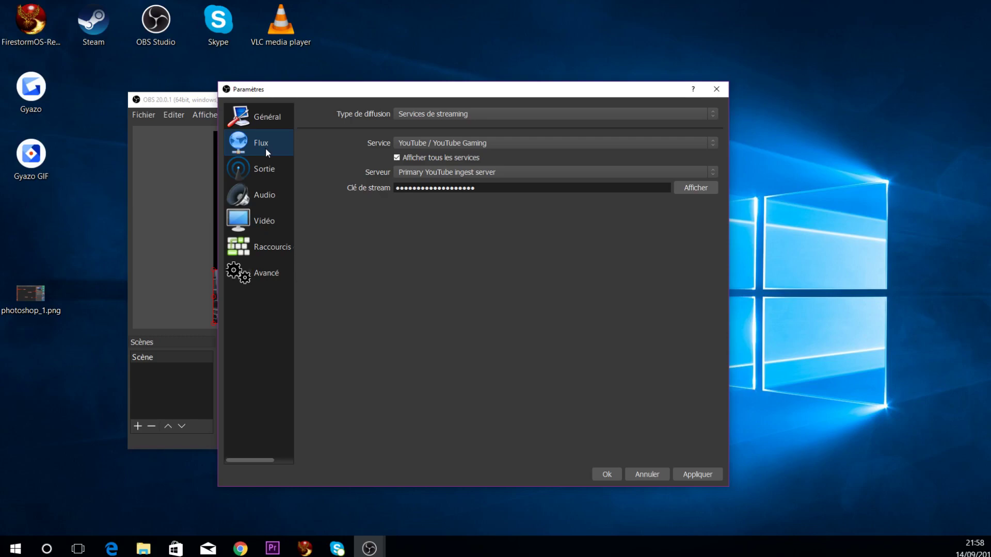
left_click(468, 114)
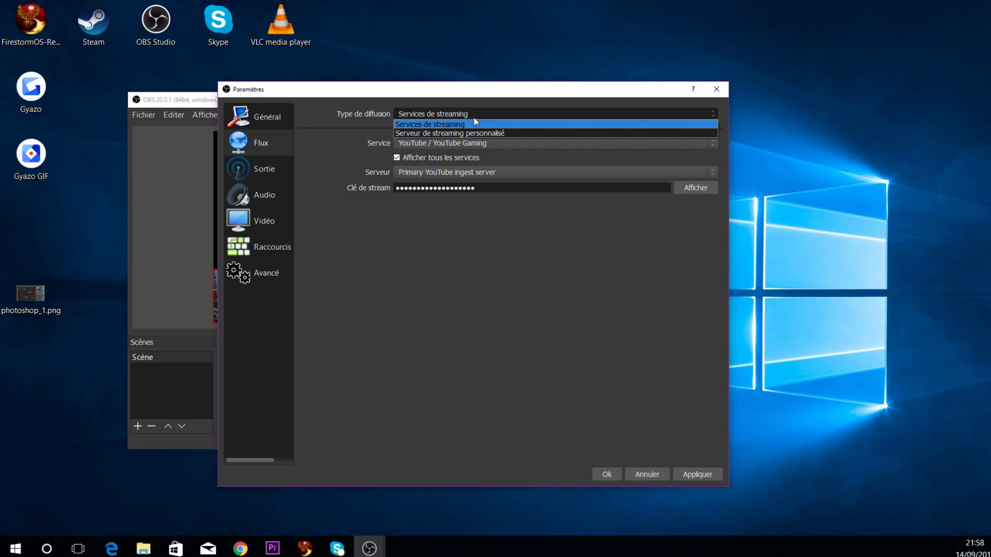
left_click(473, 121)
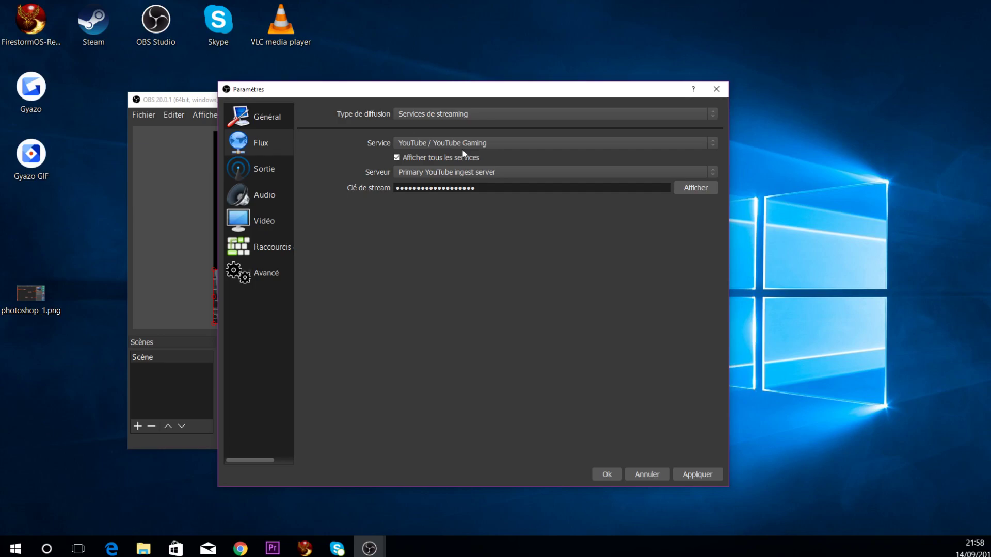
Step: Switch the streaming service to Twitch and back to YouTube / YouTube Gaming, and show the available YouTube servers
left_click(491, 145)
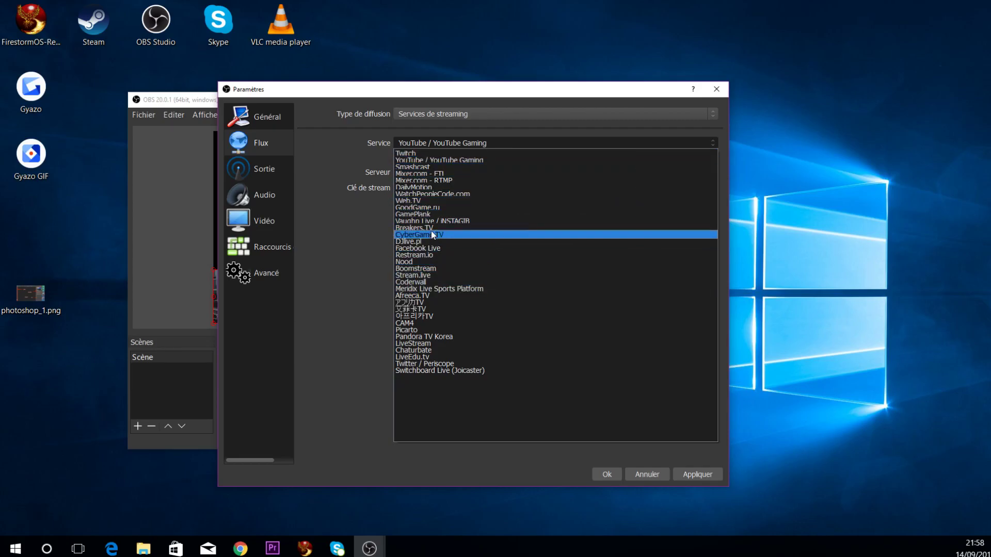
left_click(424, 153)
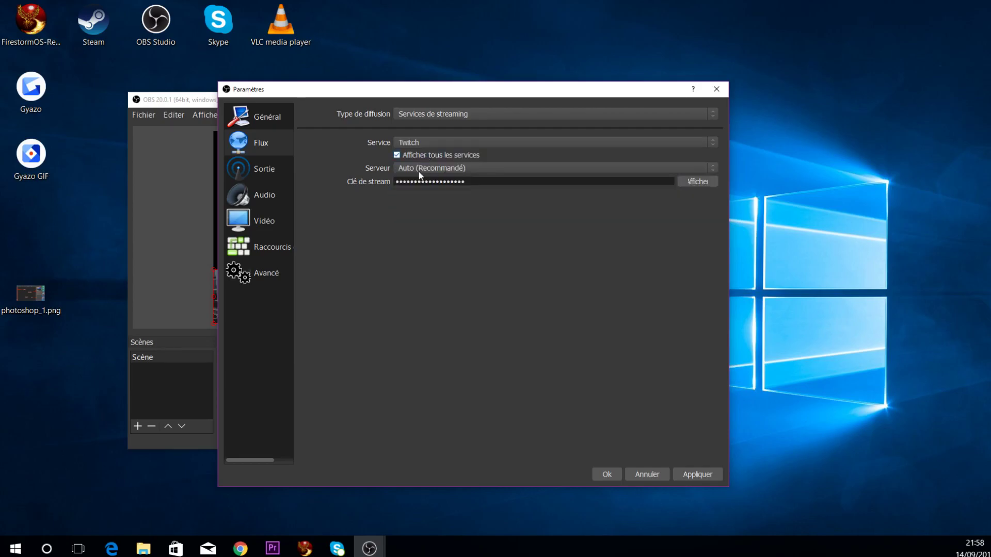
left_click(447, 143)
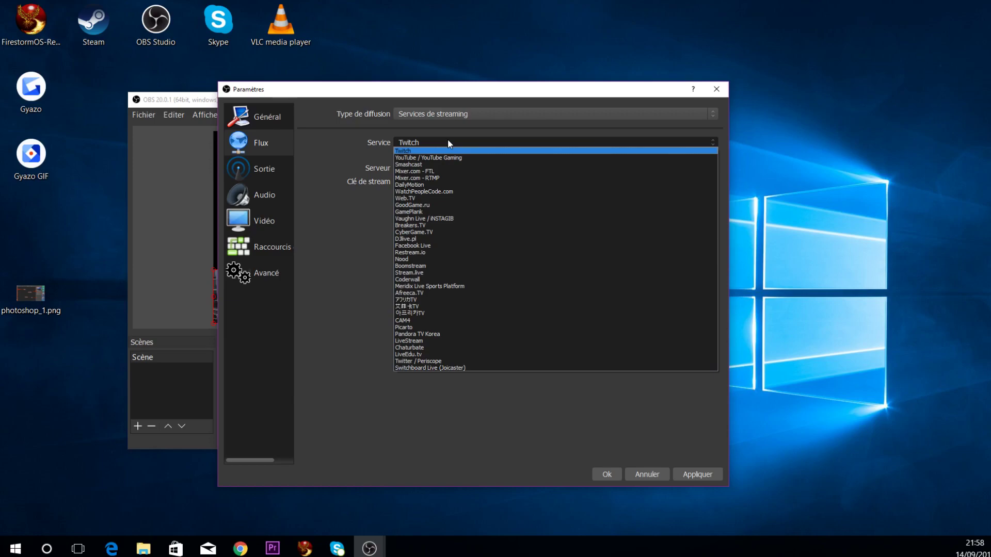
left_click(448, 138)
left_click(447, 138)
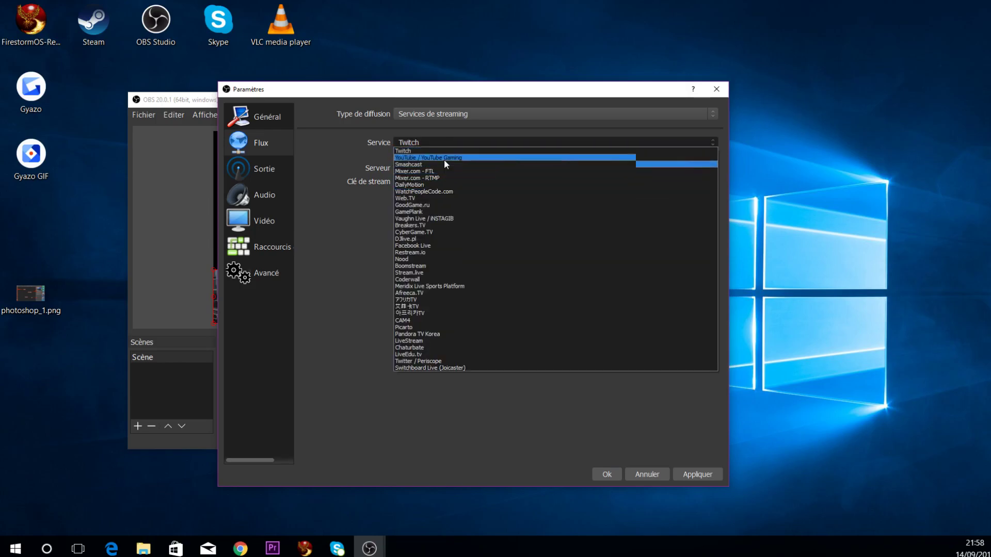
left_click(439, 158)
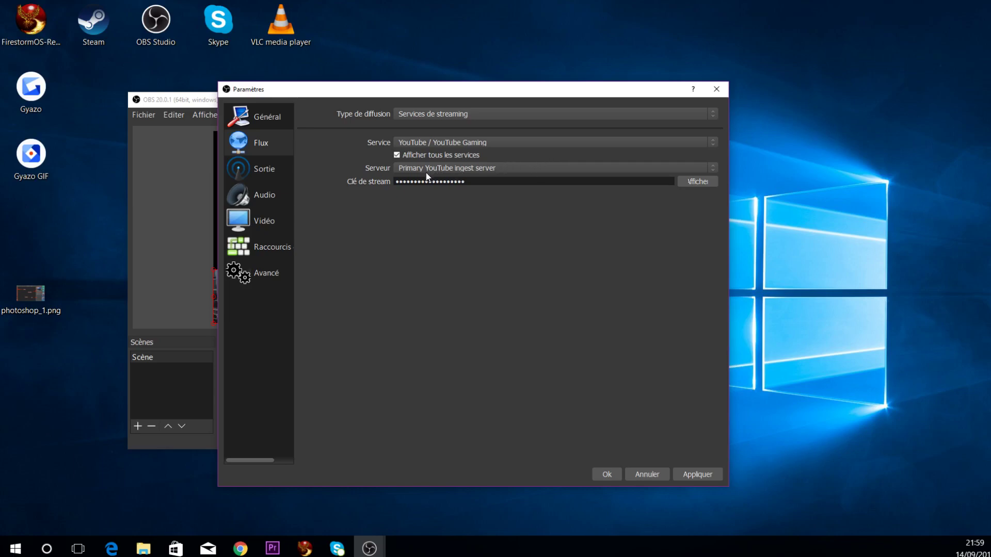
left_click(501, 169)
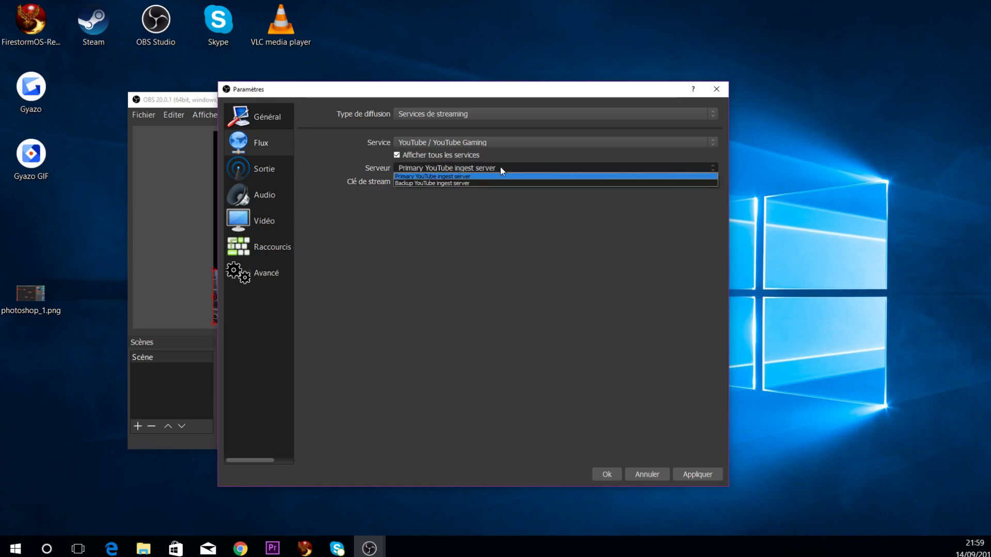
left_click(500, 166)
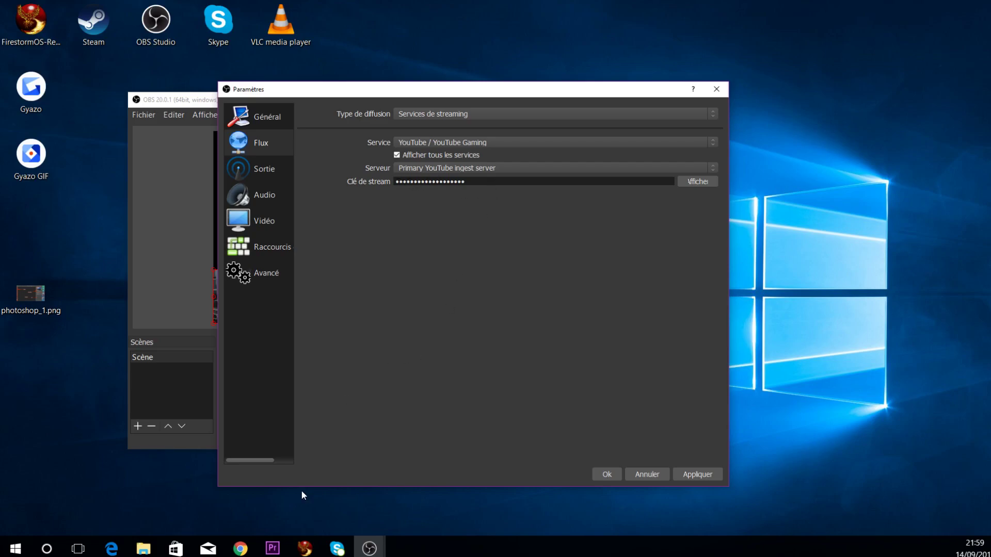
Step: Switch to Chrome and open the YouTube home page in a new tab
mouse_move(248, 553)
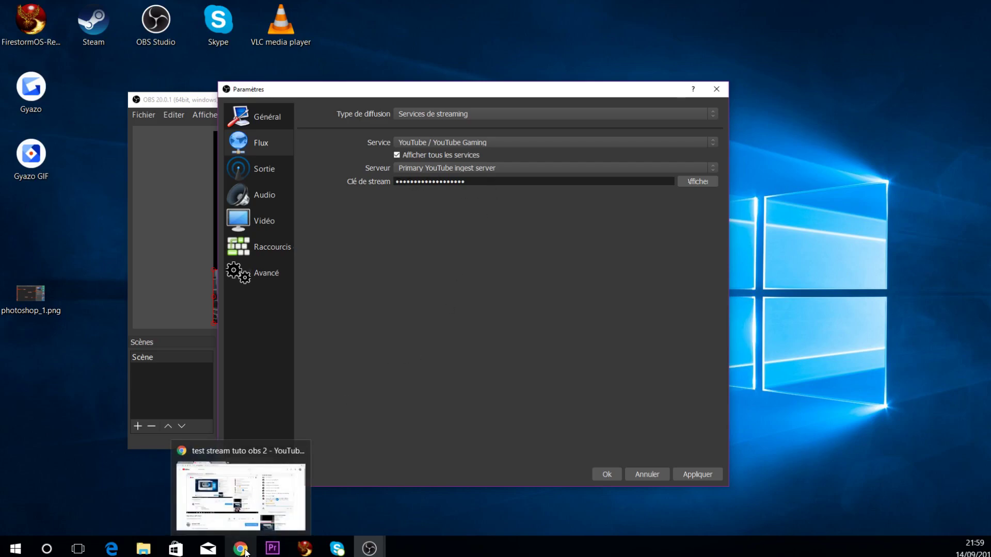
left_click(244, 552)
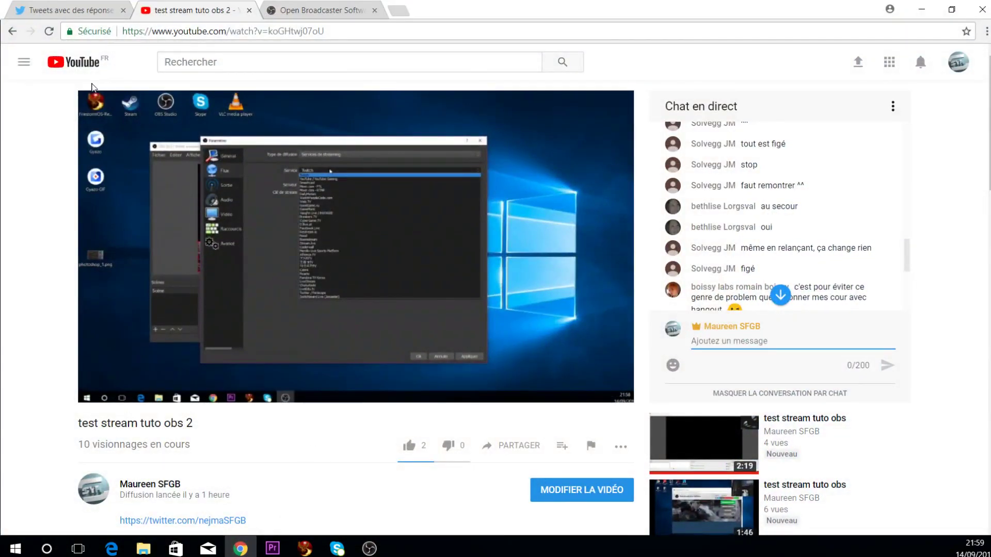
right_click(20, 71)
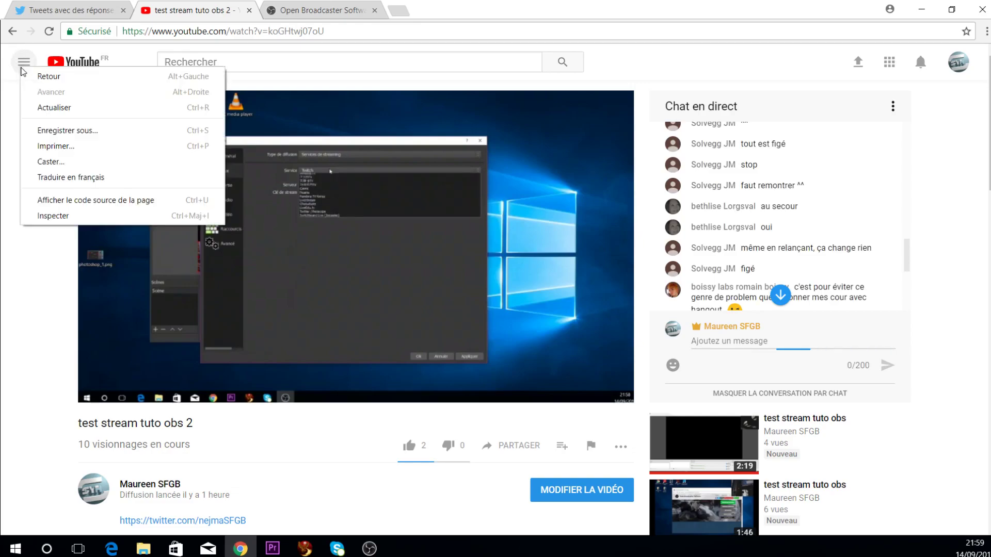
left_click(21, 69)
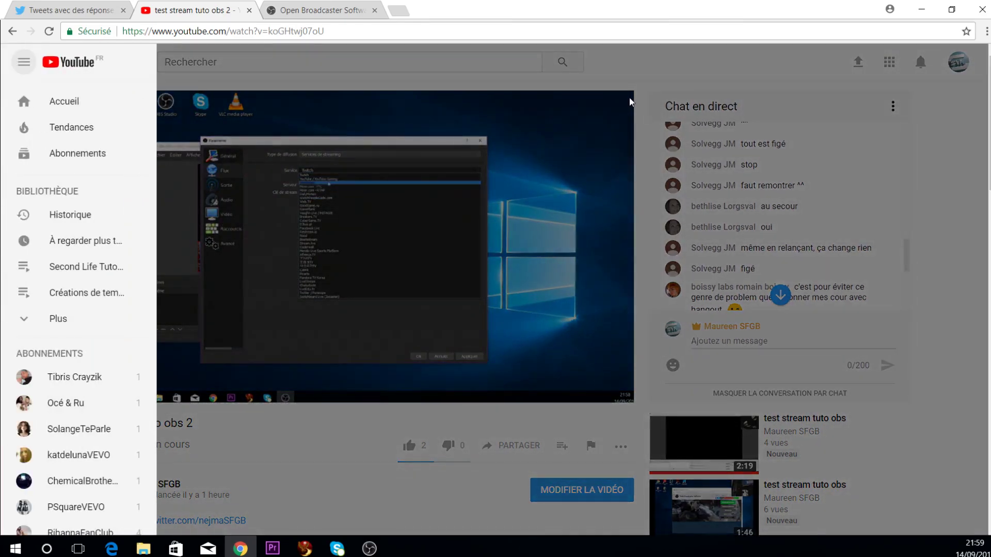
left_click(592, 63)
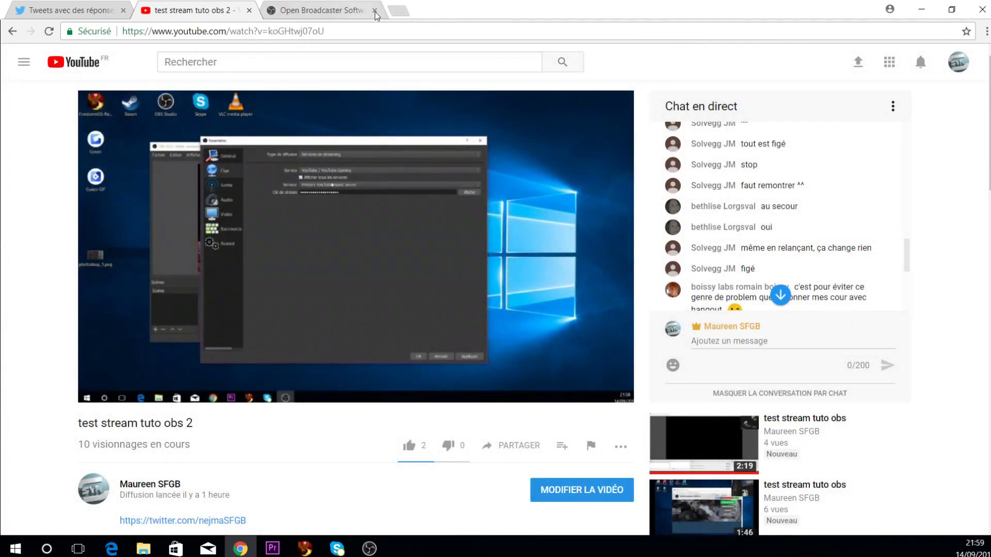
left_click(399, 11)
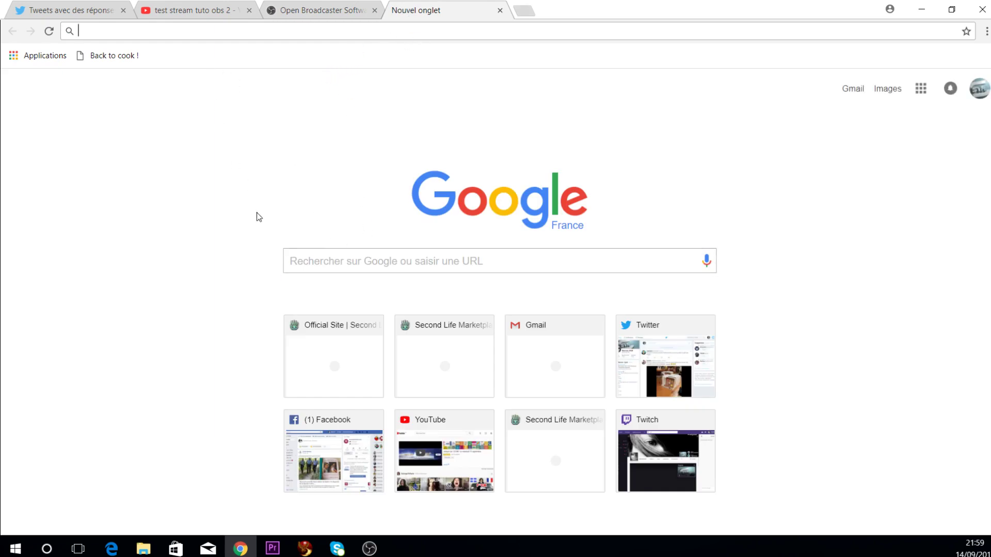
left_click(453, 436)
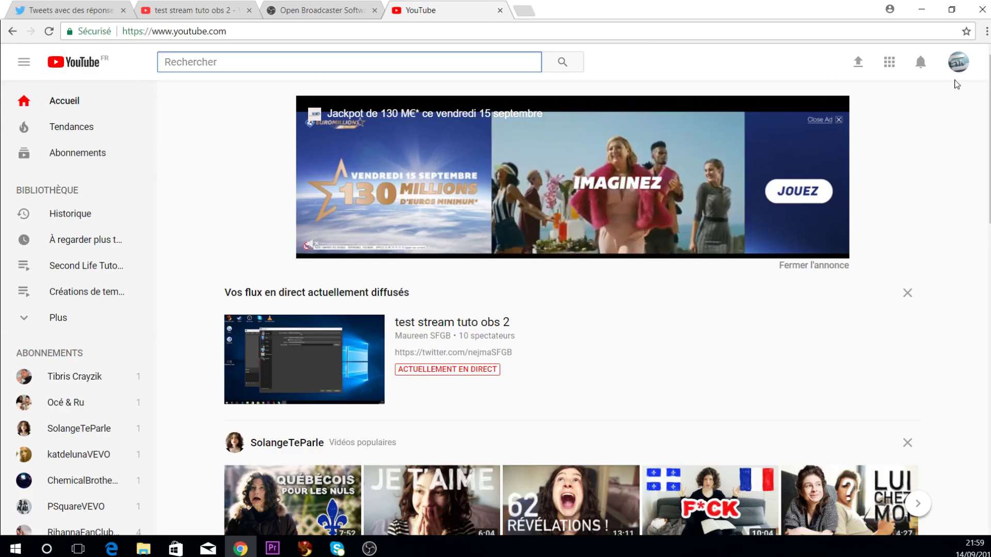
Step: Go to the own channel's Creator Studio and open the Diffusion en direct dashboard
left_click(956, 71)
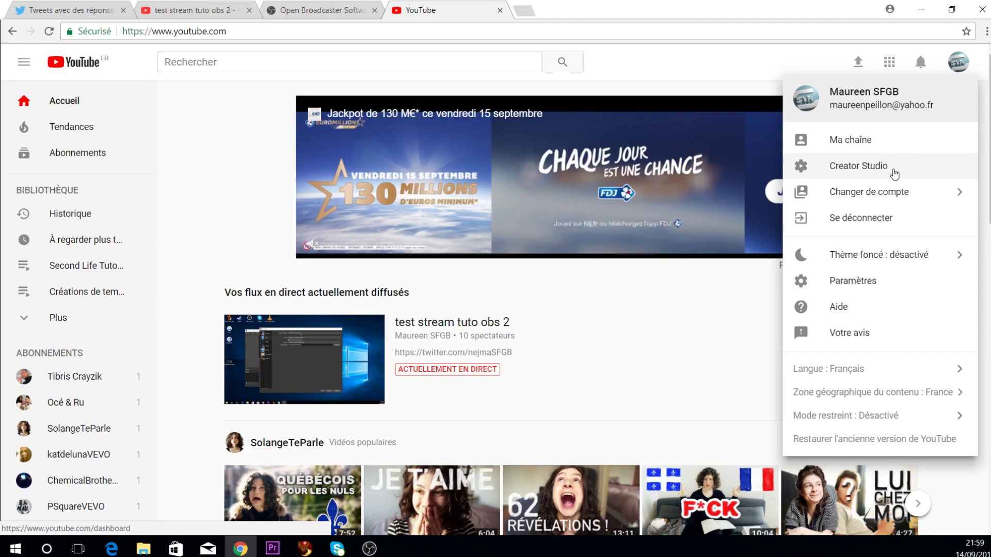
left_click(893, 144)
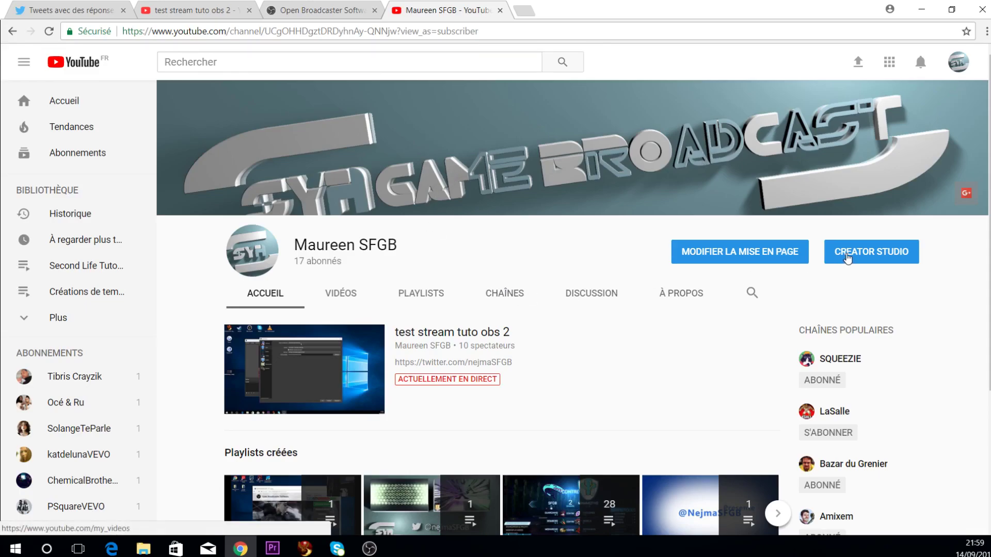
left_click(848, 257)
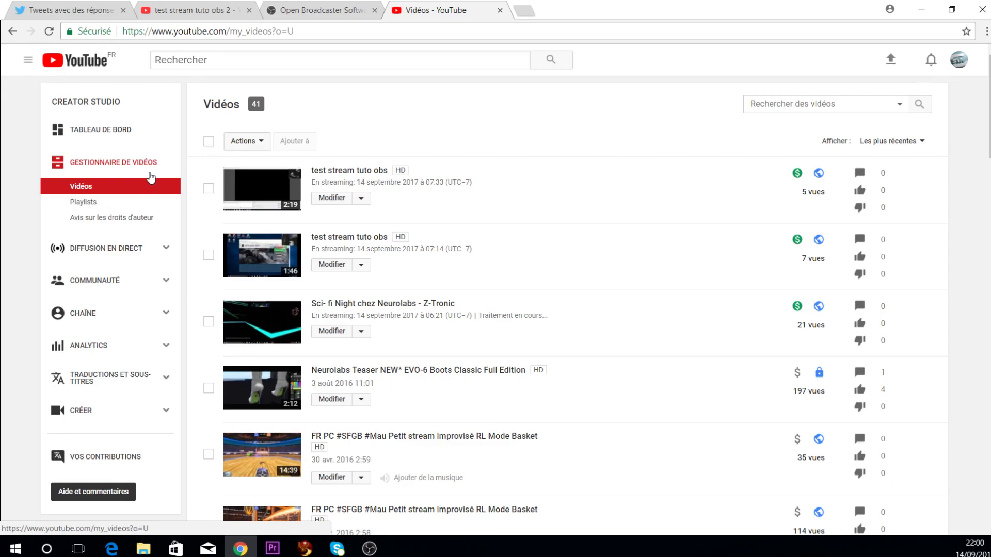
left_click(125, 253)
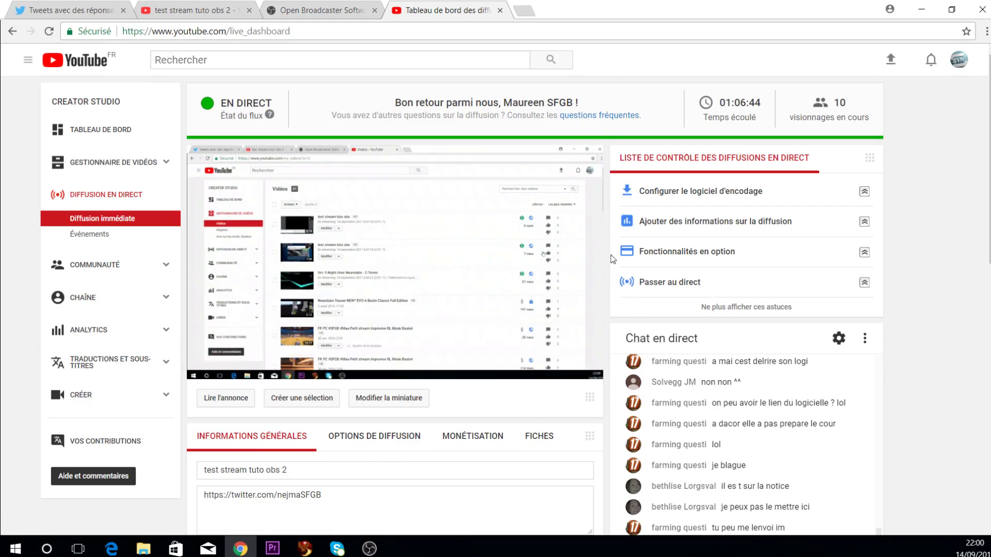
Step: Detach the live dashboard into its own window and show the server URL and stream key fields under Configuration de l'encodeur
left_click_drag(458, 11, 990, 155)
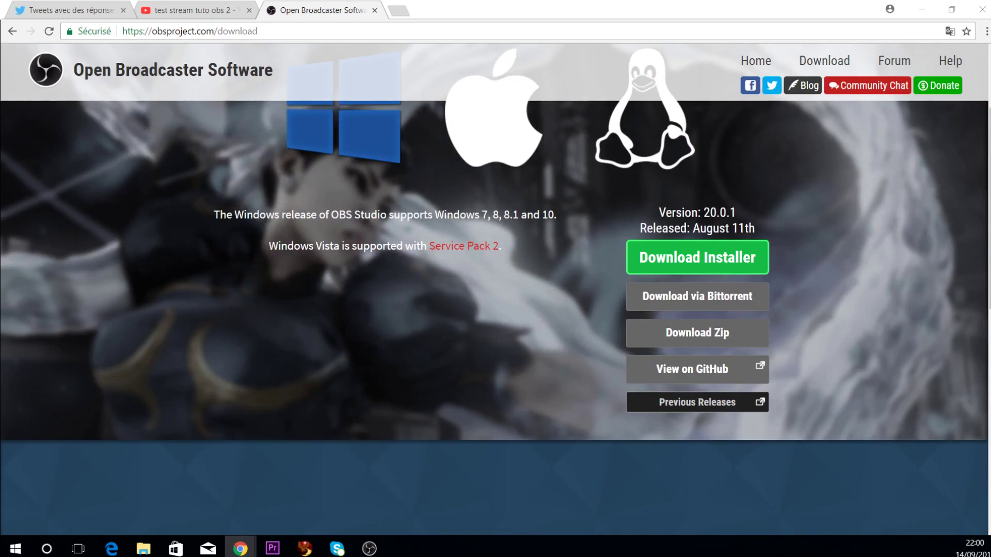
left_click_drag(990, 155, 413, 49)
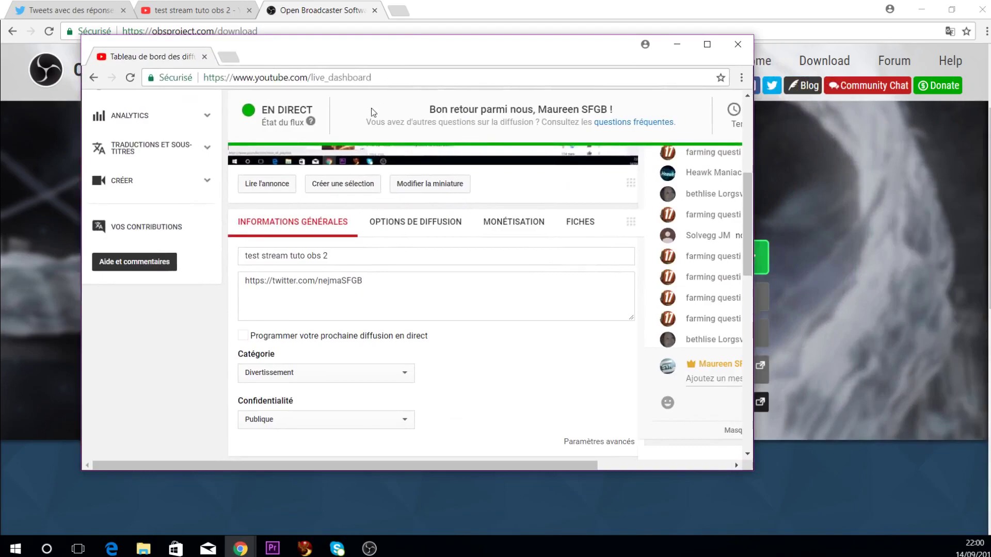
scroll(553, 212, "down", 5)
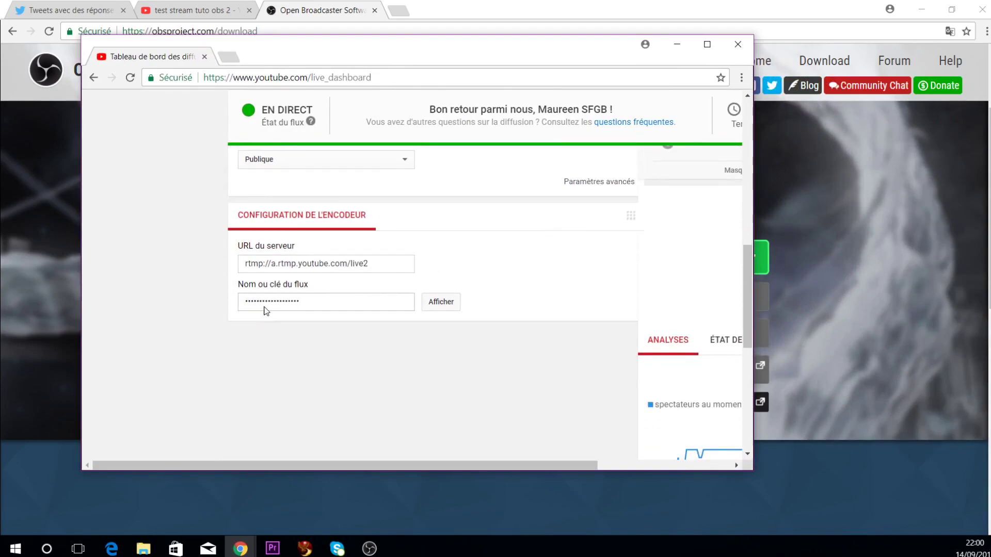
scroll(434, 258, "up", 3)
scroll(434, 258, "up", 5)
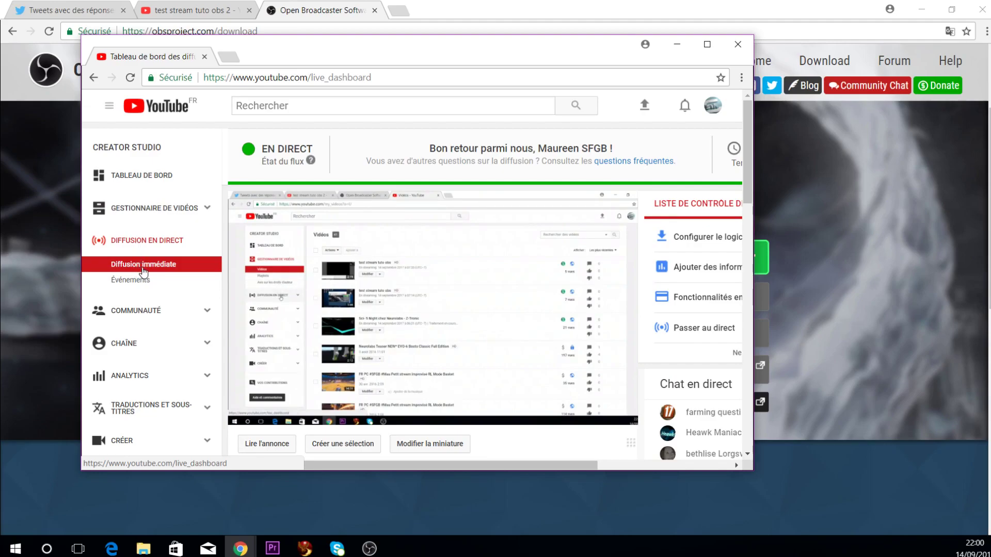
mouse_move(420, 287)
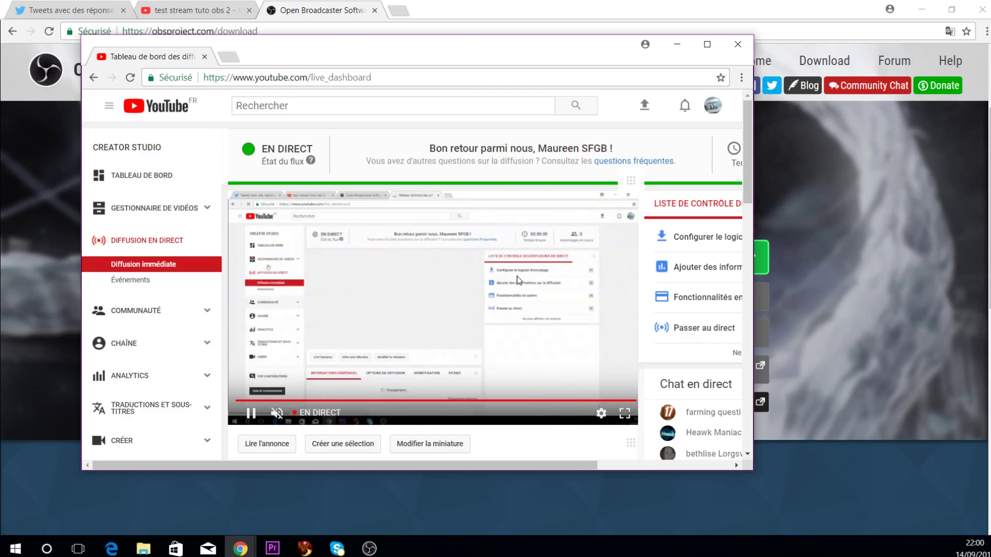
scroll(494, 232, "down", 10)
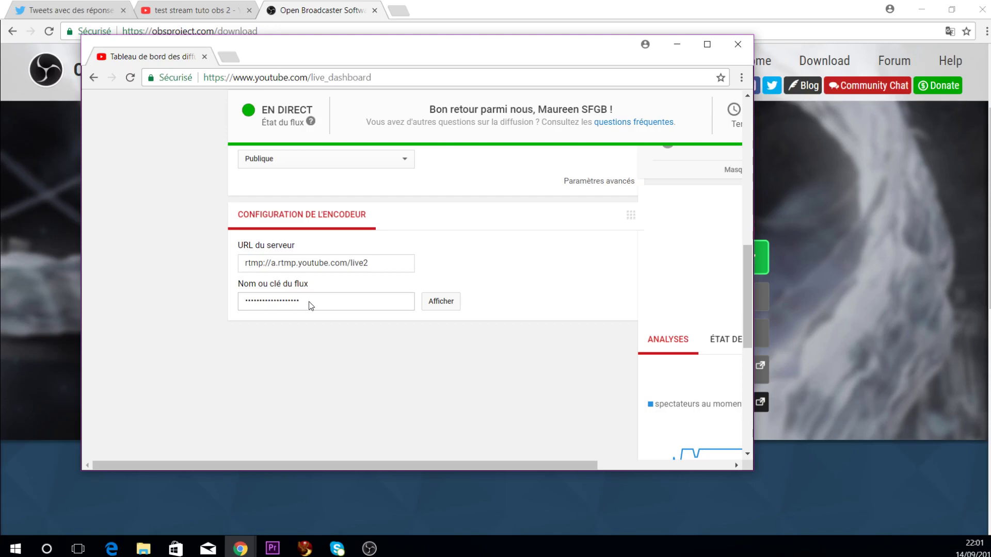
Step: Minimize both browser windows, return to OBS and show the Sortie settings
left_click(678, 44)
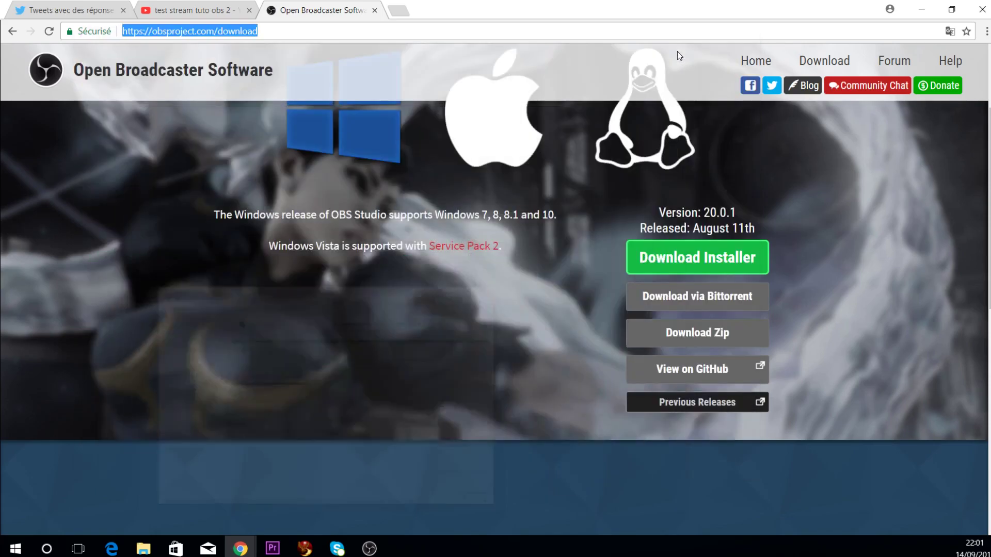
left_click(922, 9)
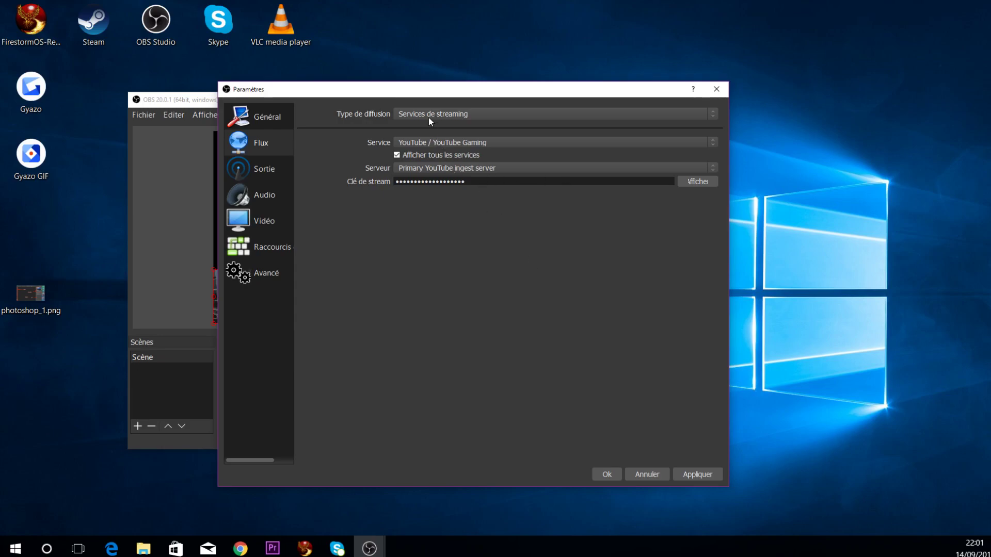
left_click(397, 156)
left_click(265, 171)
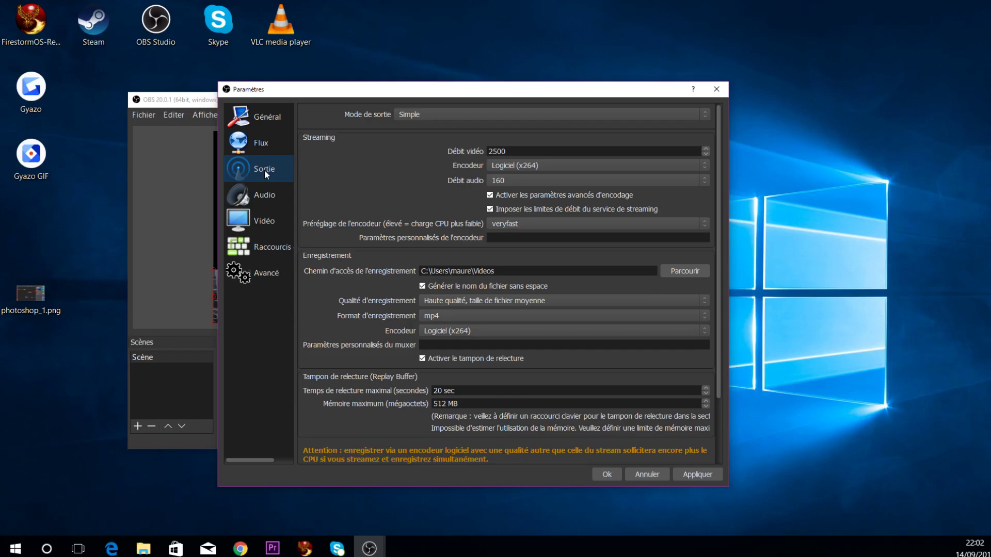
Step: Return to the Flux settings and show again where the stream key is found on the YouTube live dashboard
left_click(265, 144)
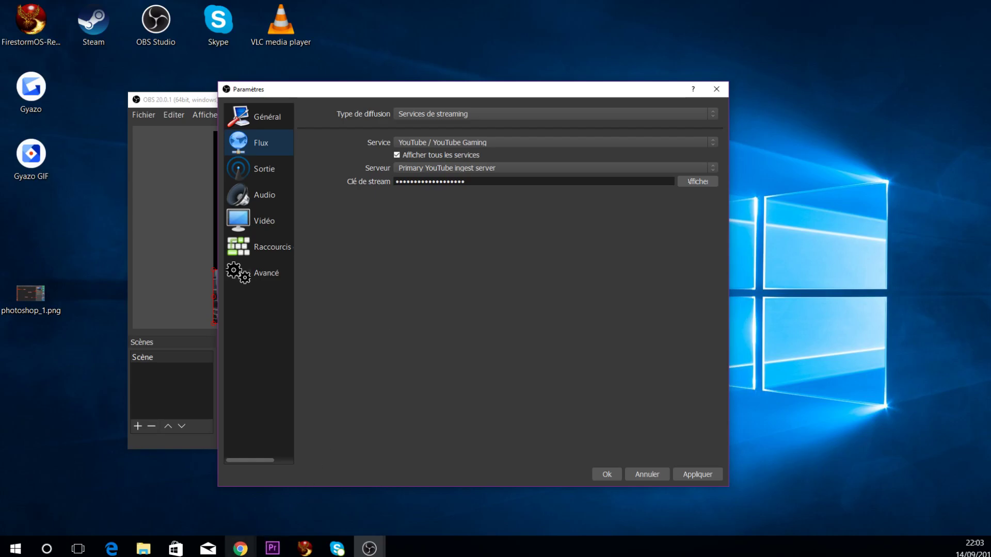
left_click(240, 548)
left_click(283, 494)
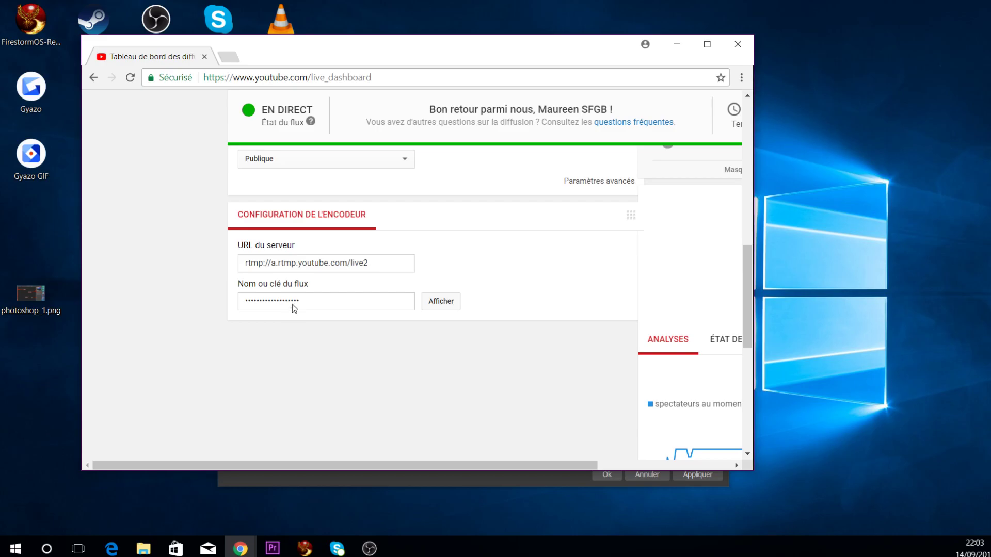
scroll(435, 169, "up", 6)
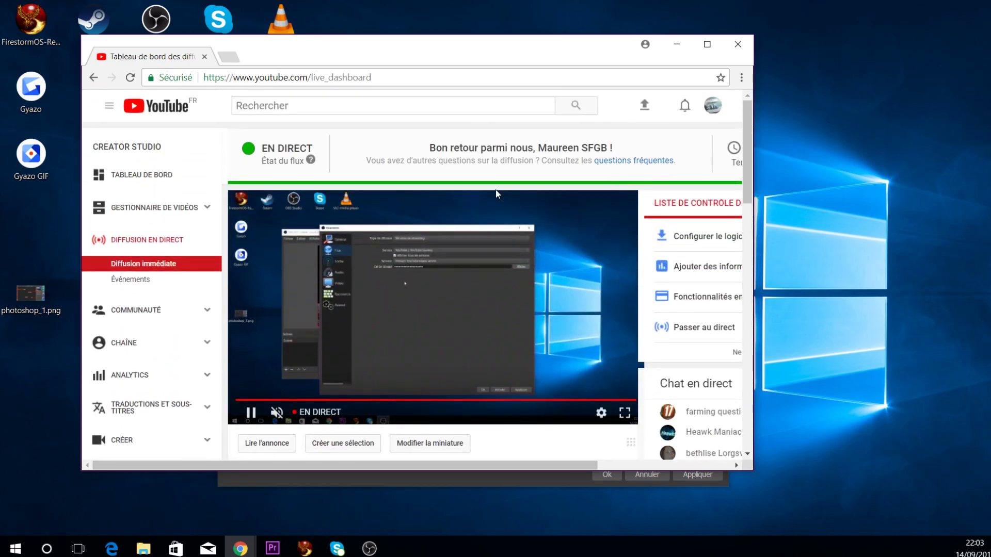
left_click(679, 44)
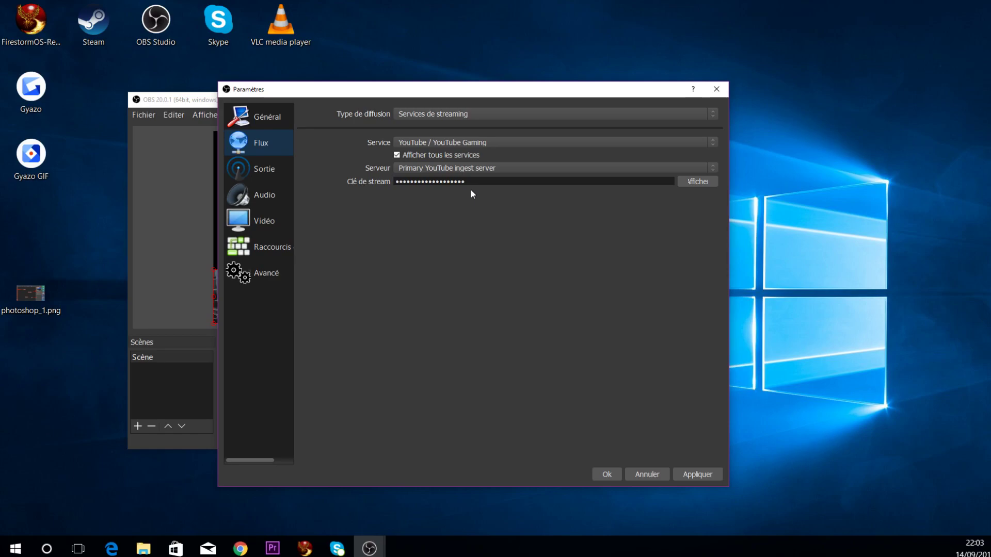
Step: Set the output mode to Avancé in the Sortie settings
left_click(274, 178)
left_click_drag(495, 94, 517, 56)
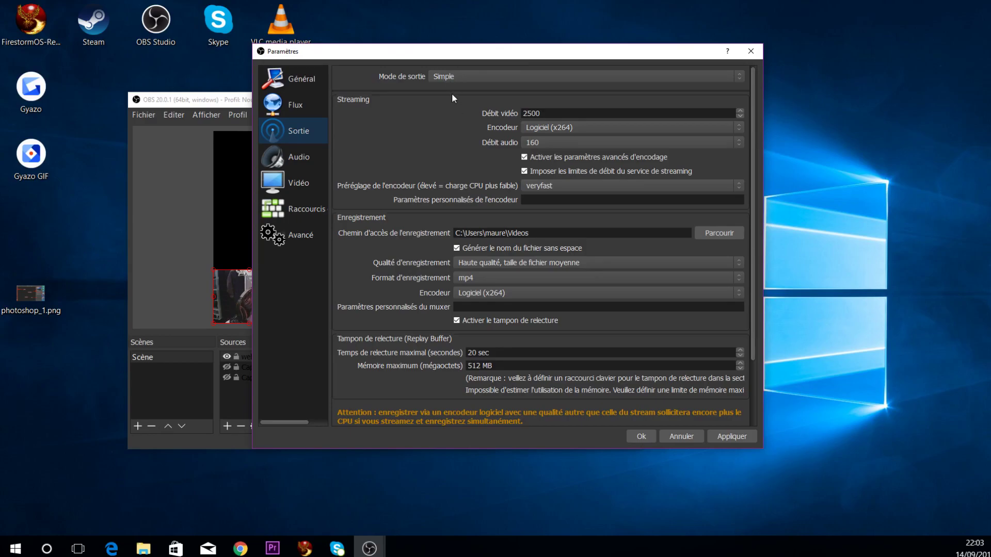
left_click(457, 76)
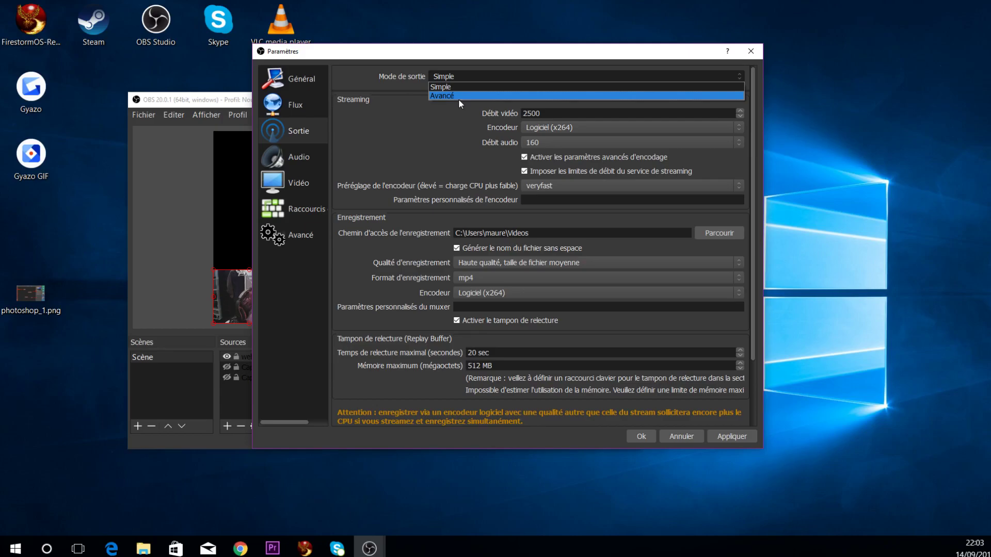
left_click(462, 95)
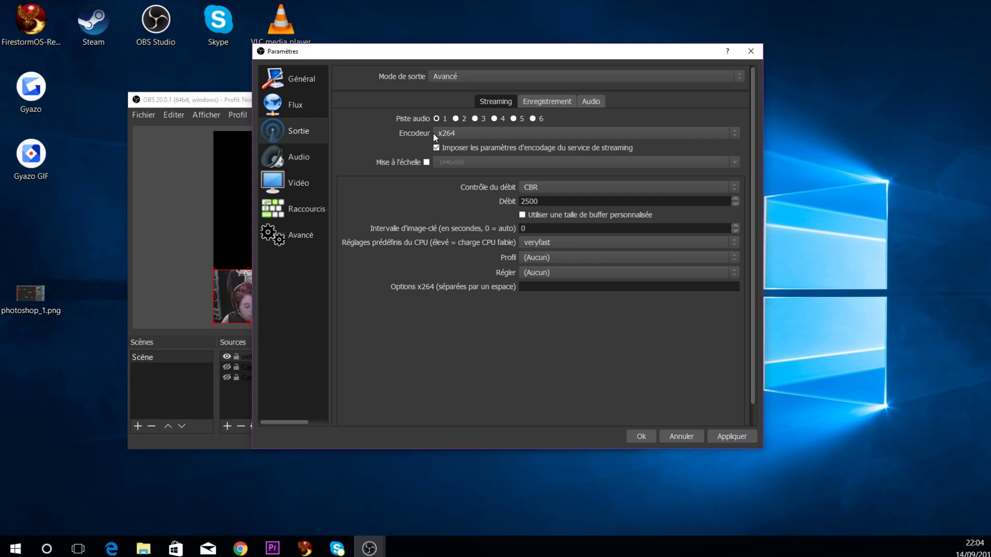
Step: Show the available streaming encoders, keeping x264
left_click(465, 131)
left_click(465, 132)
left_click(465, 133)
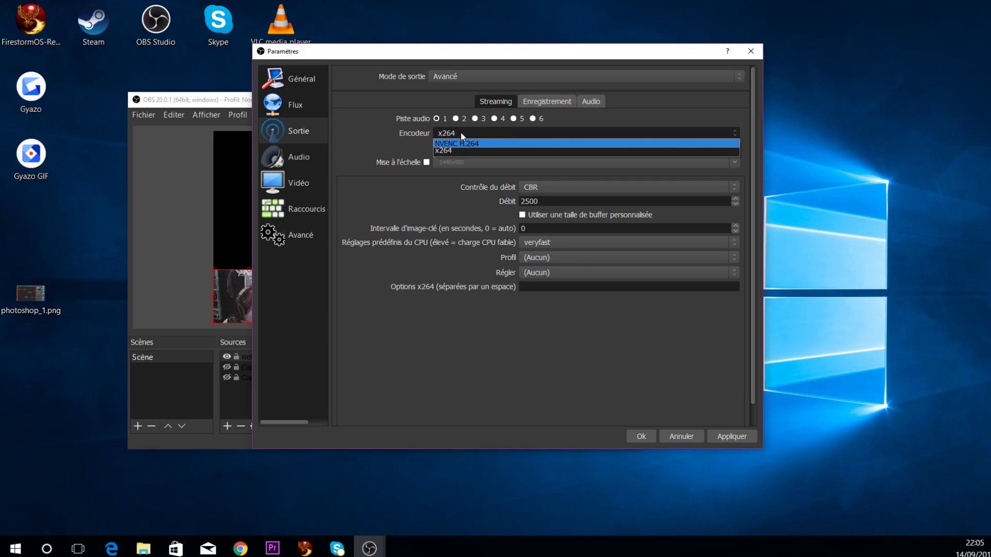
left_click(460, 132)
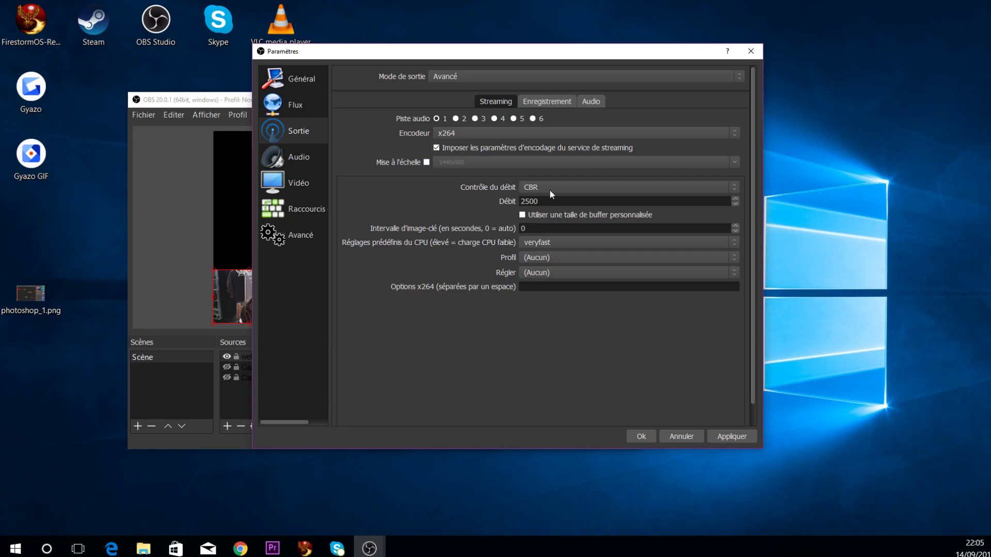
Step: Enable Mise à l'échelle for the streaming output and set the resolution to 1280x720
left_click(427, 163)
left_click(427, 163)
left_click(426, 163)
left_click(679, 164)
left_click_drag(477, 160, 437, 163)
type("1280x72")
left_click(463, 164)
Step: Show the rate control choices, keeping CBR, then try a bitrate of 1000 and restore it to 2500
left_click(643, 187)
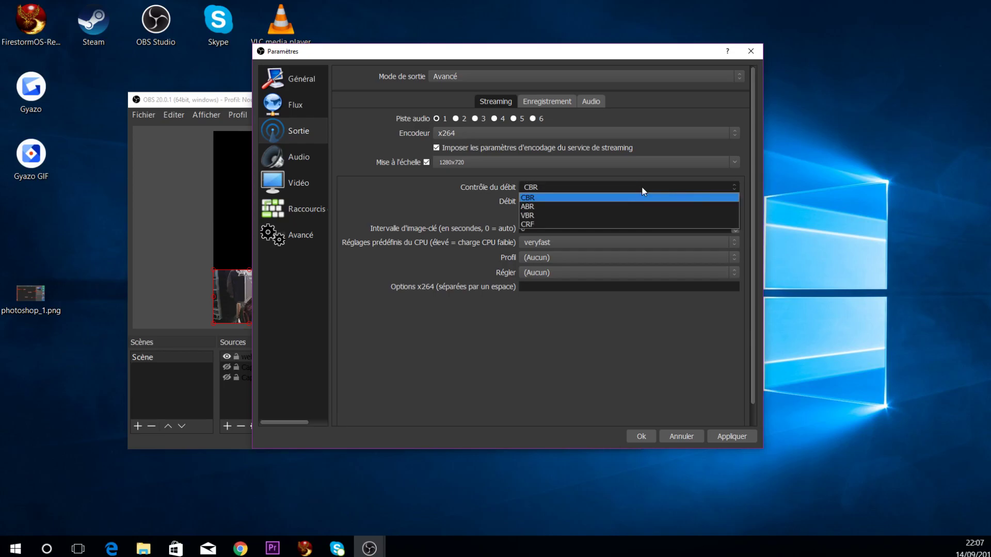
left_click(618, 198)
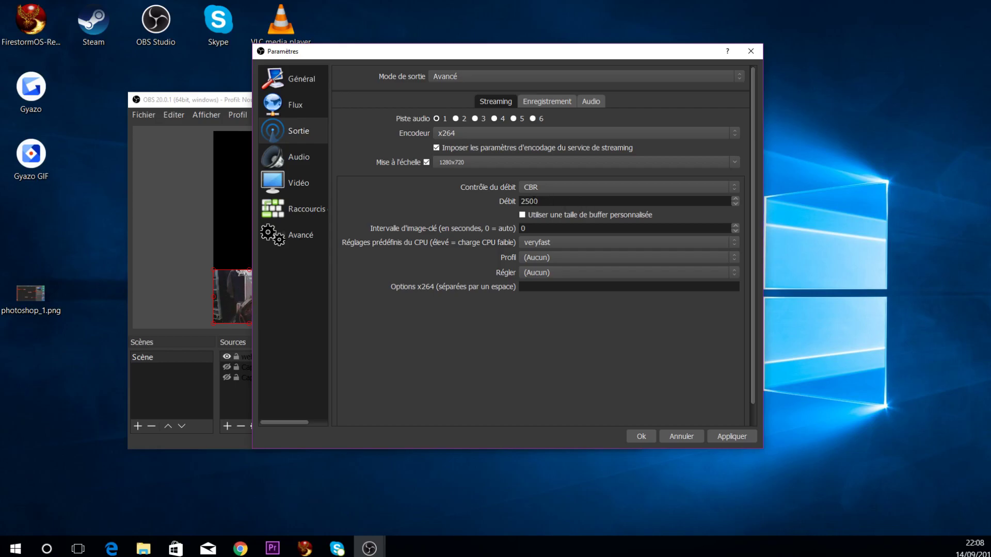
double_click(546, 200)
type("10")
type("00")
left_click_drag(546, 198, 507, 201)
type("250")
Step: Set the streaming keyframe interval to 2 seconds
key("Tab")
key("Tab")
type("2")
Step: Show the CPU presets, keeping veryfast, and set the x264 profile to main
left_click(553, 245)
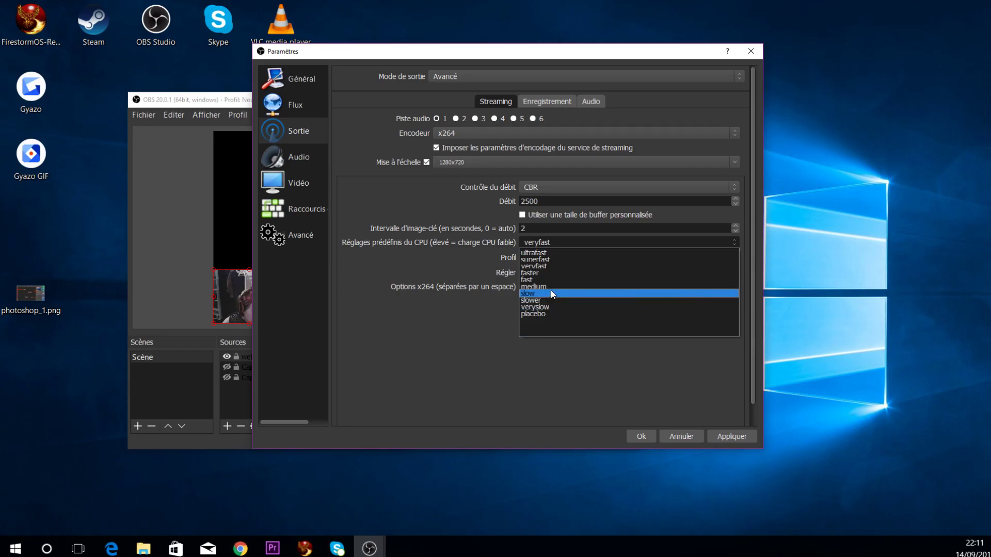
left_click(543, 267)
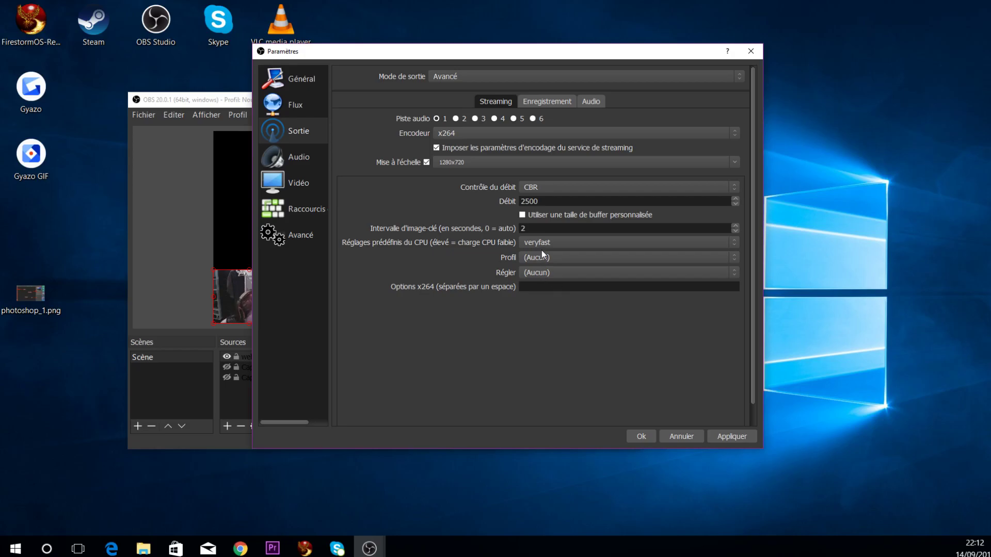
left_click(611, 261)
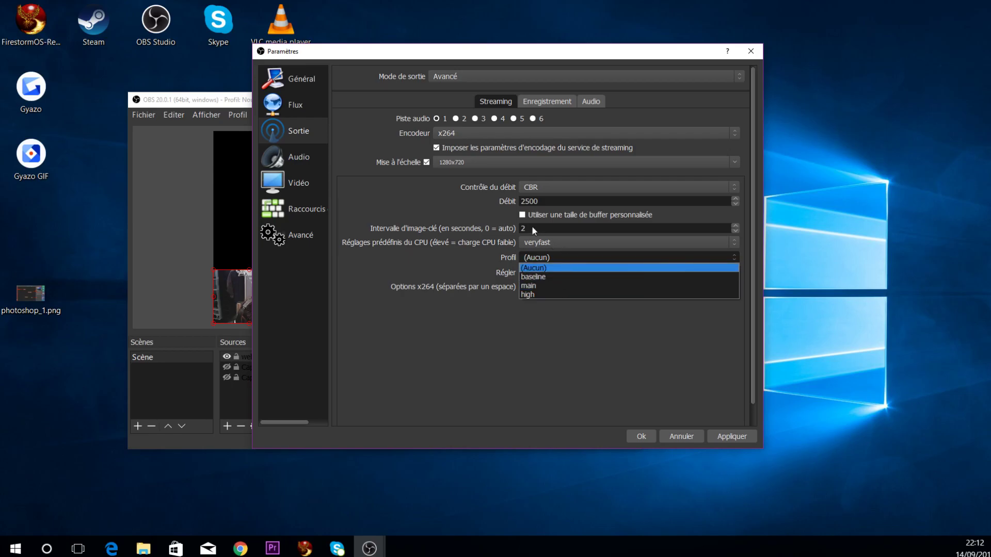
left_click(540, 286)
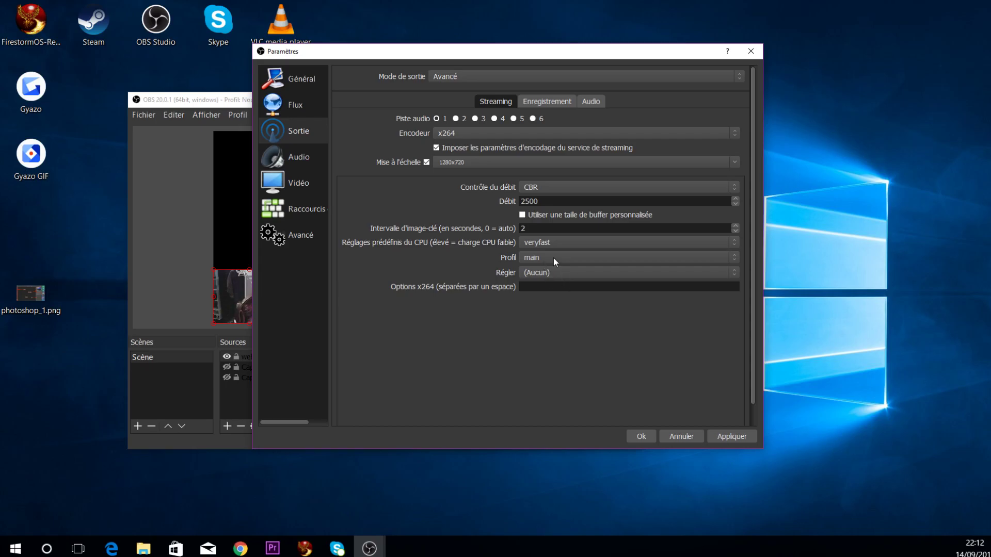
Step: Show the Régler choices, keeping (Aucun), and disable Mise à l'échelle for the streaming output
left_click(563, 271)
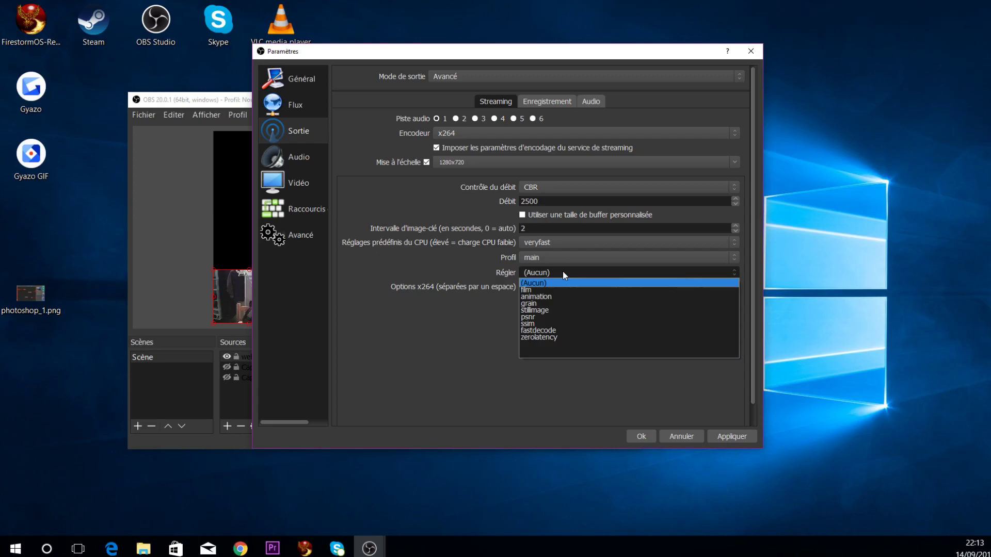
left_click(562, 271)
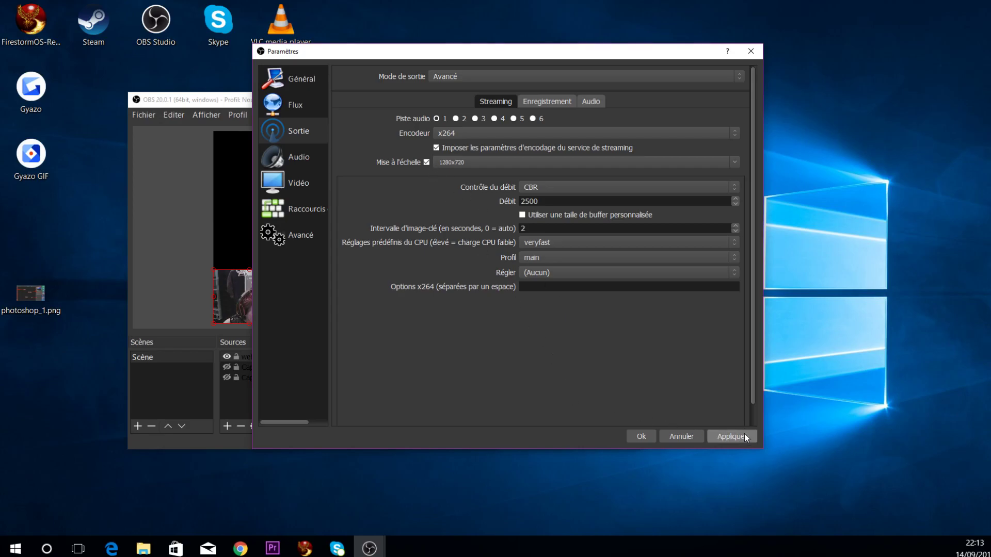
left_click(427, 162)
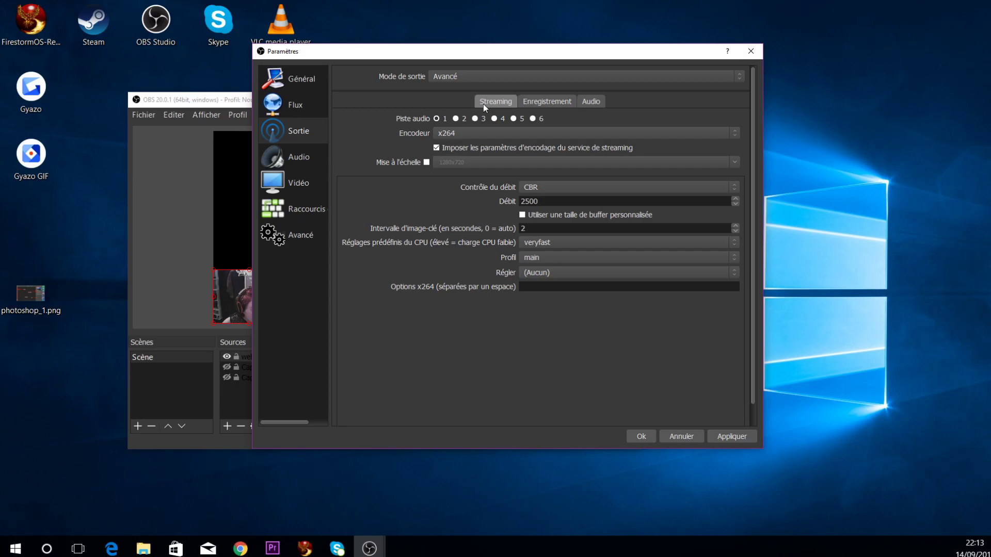
Step: View the Enregistrement output settings briefly and return to the Streaming settings
left_click(545, 104)
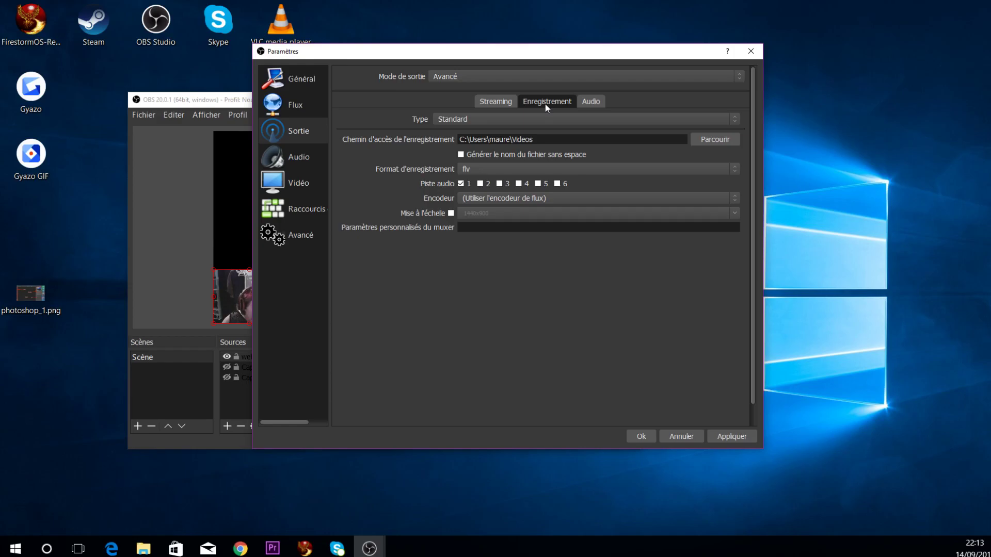
left_click(496, 101)
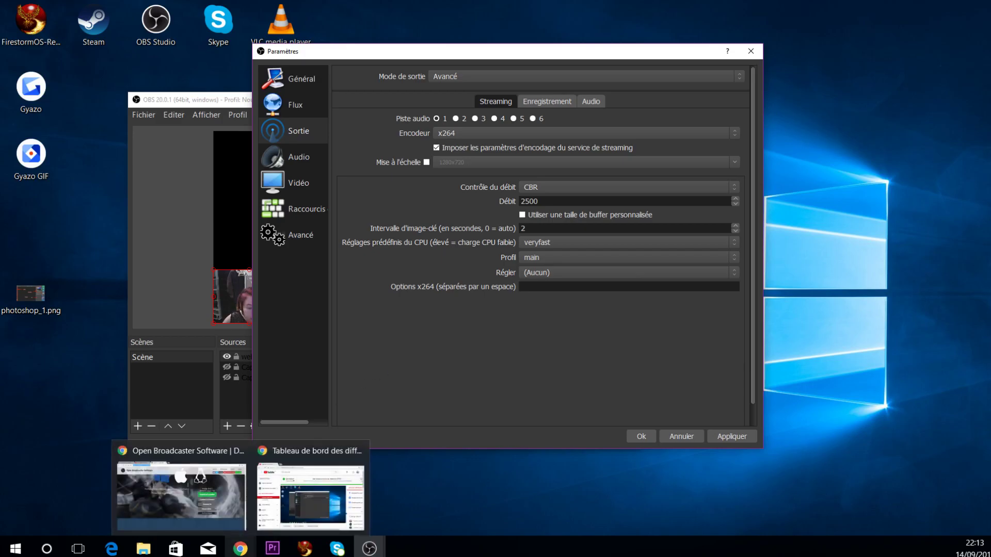
Step: Switch to Chrome and show the YouTube live stream page "test stream tuto obs 2" to check the viewers' chat
left_click(241, 549)
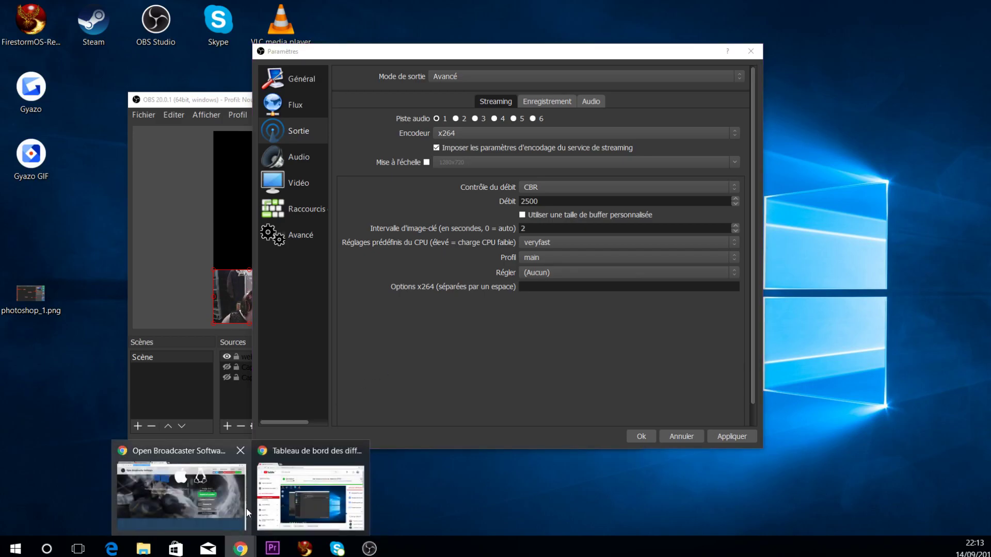
left_click(212, 497)
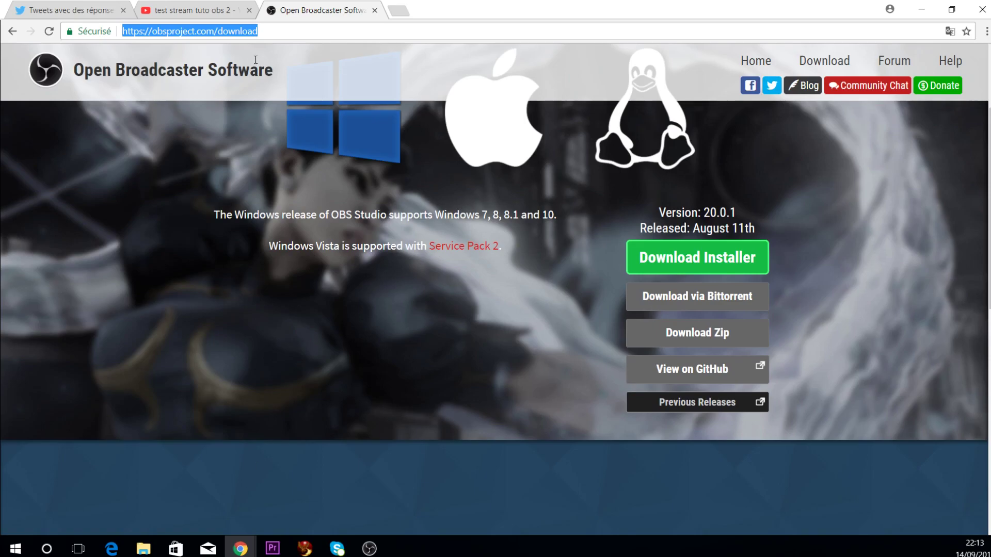
left_click(217, 10)
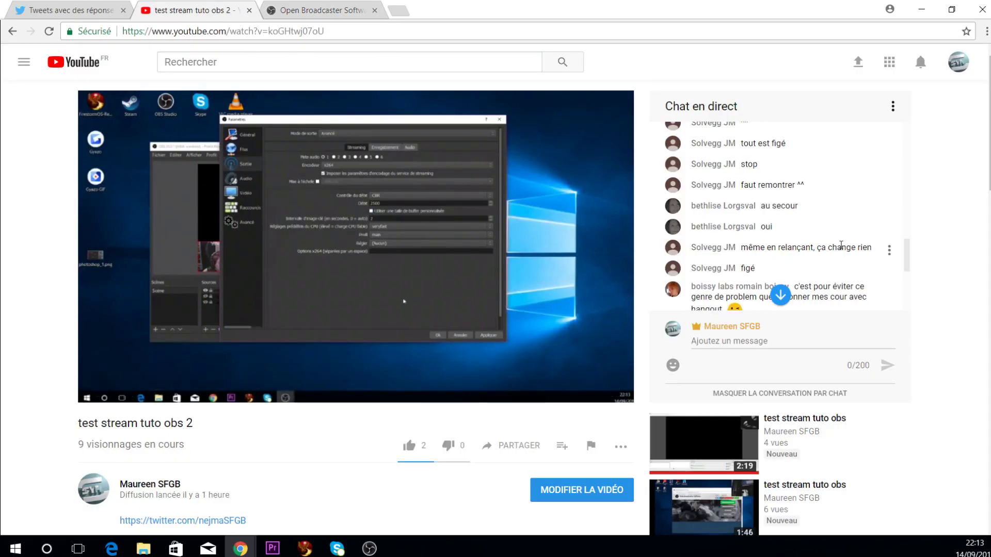
scroll(842, 246, "down", 5)
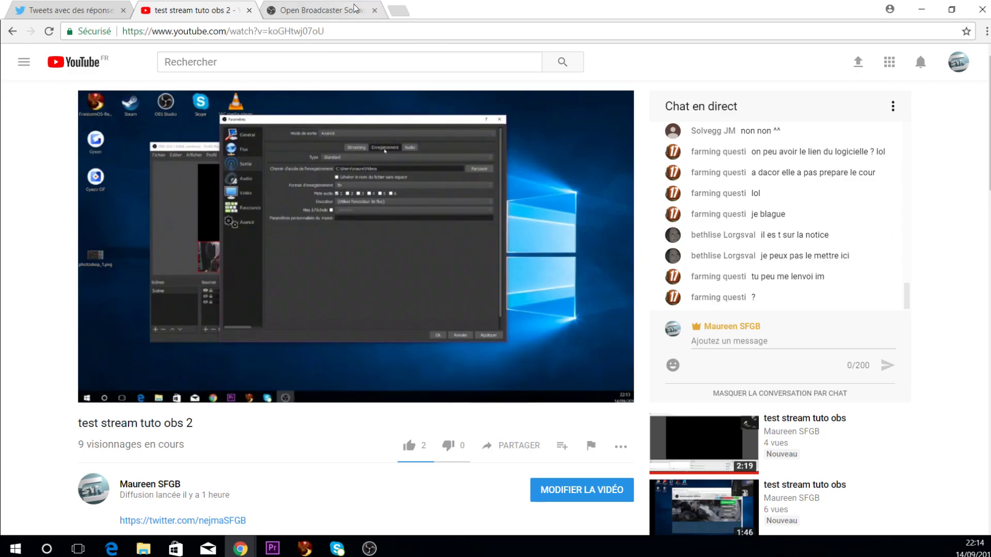
left_click(320, 11)
right_click(233, 31)
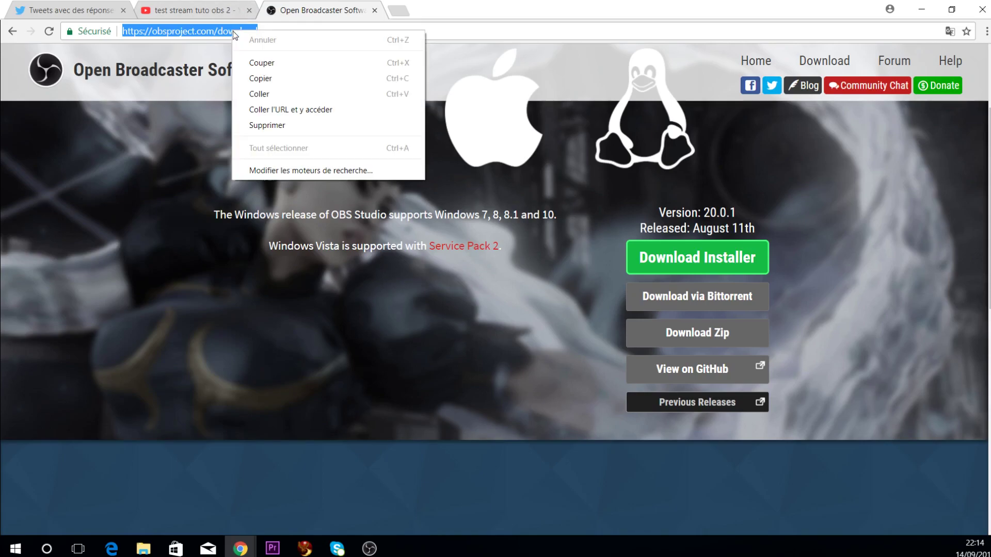
left_click(261, 77)
left_click(202, 10)
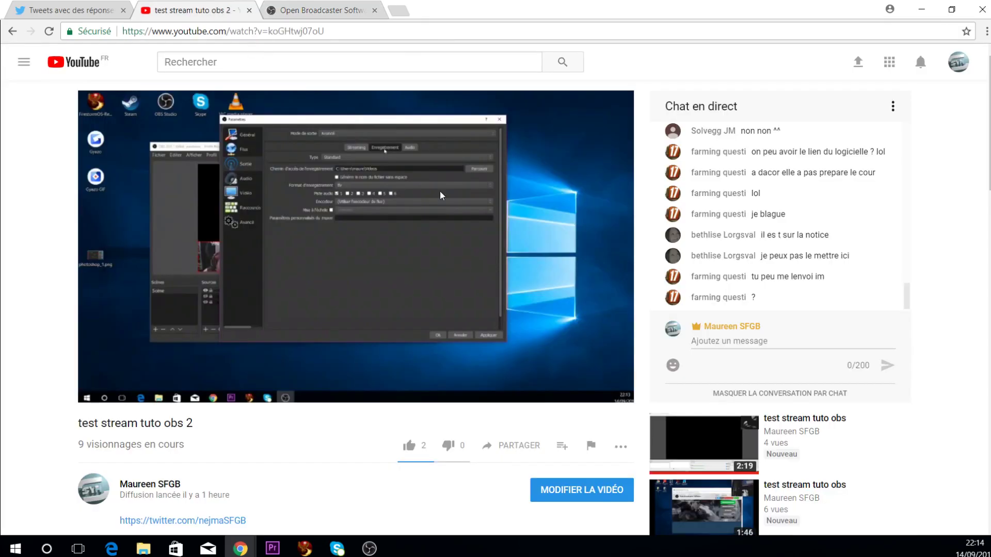
left_click(714, 340)
right_click(715, 341)
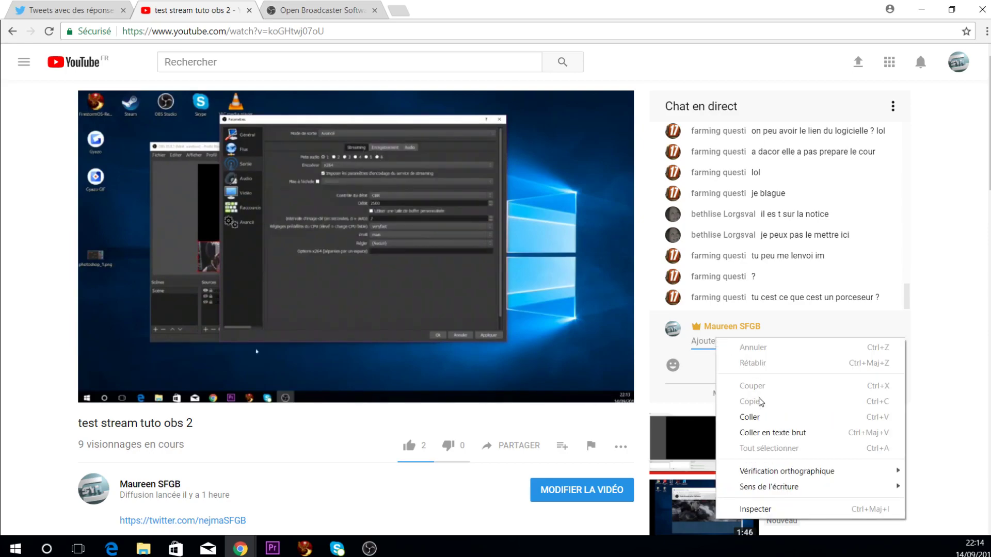
left_click(751, 417)
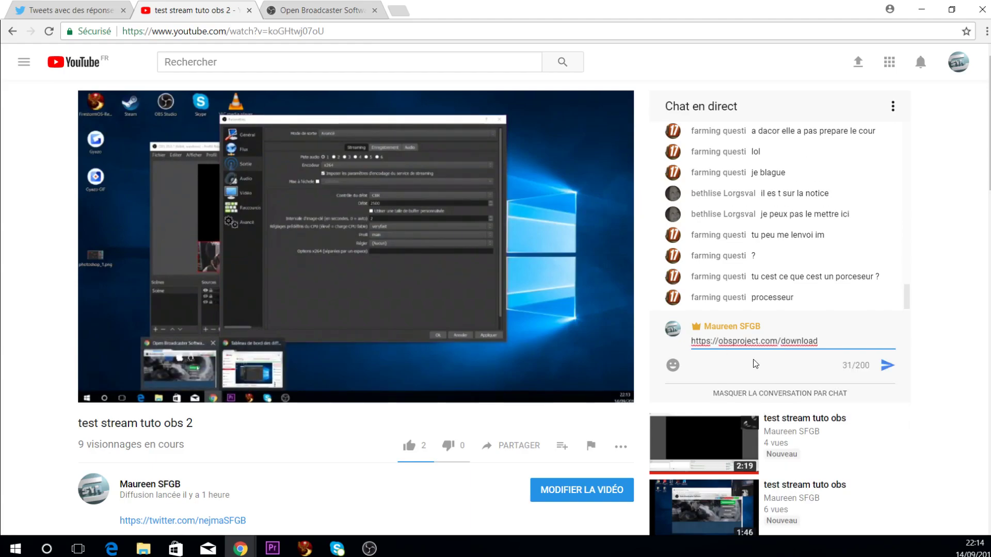
key("Return")
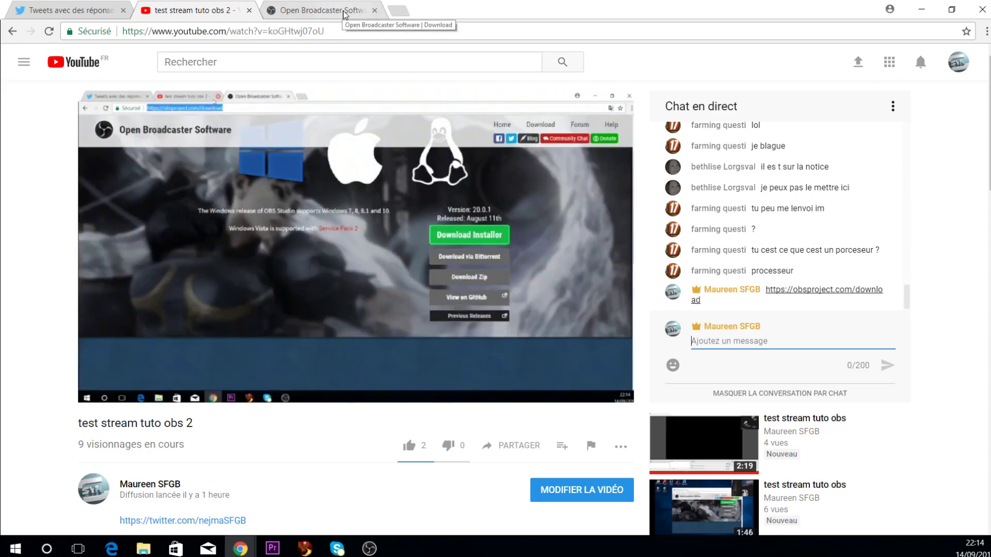
left_click(343, 14)
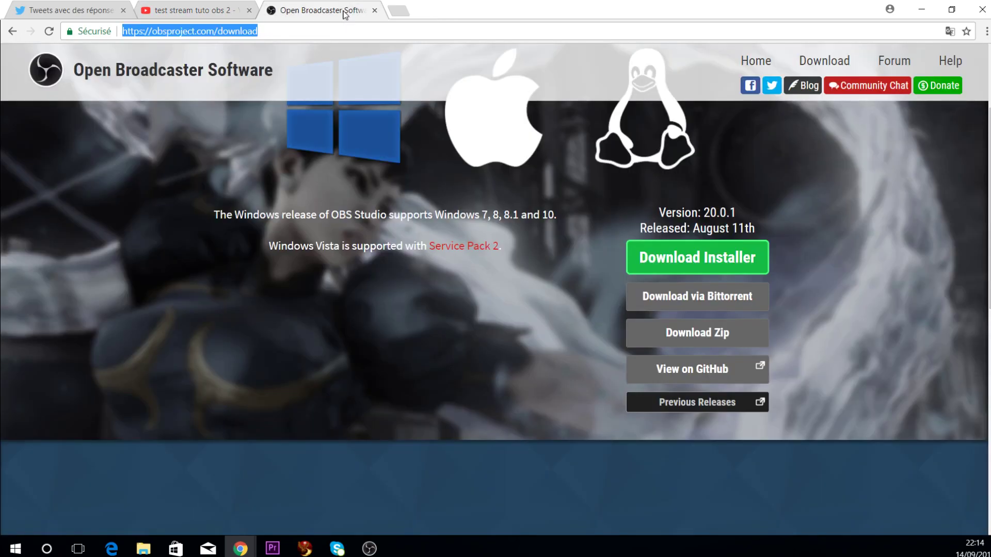
left_click(225, 8)
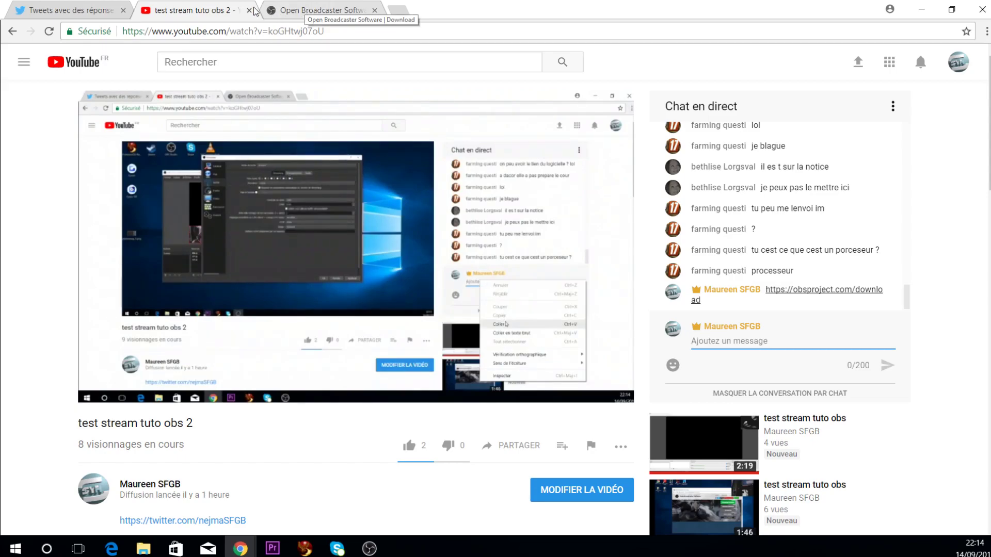
left_click(306, 9)
left_click(236, 11)
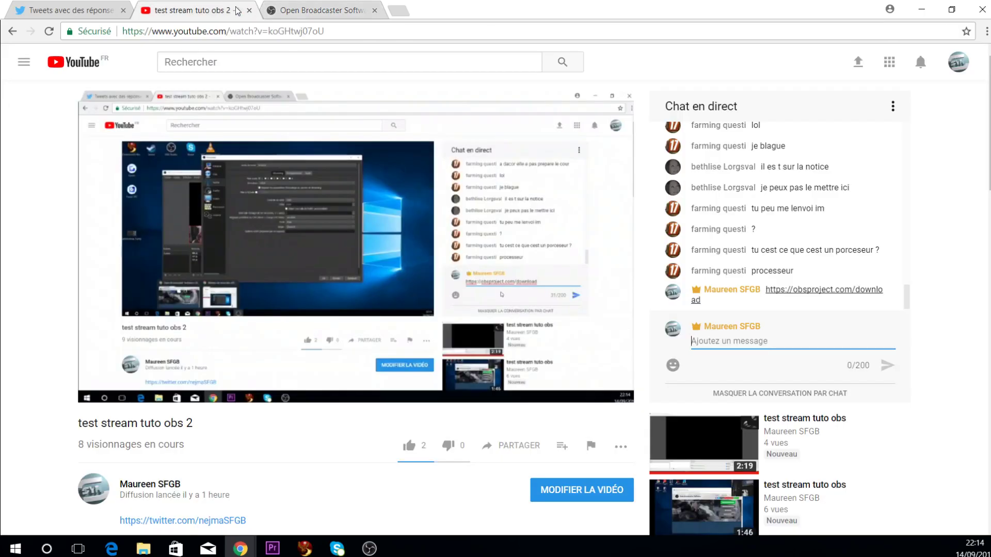
left_click(303, 7)
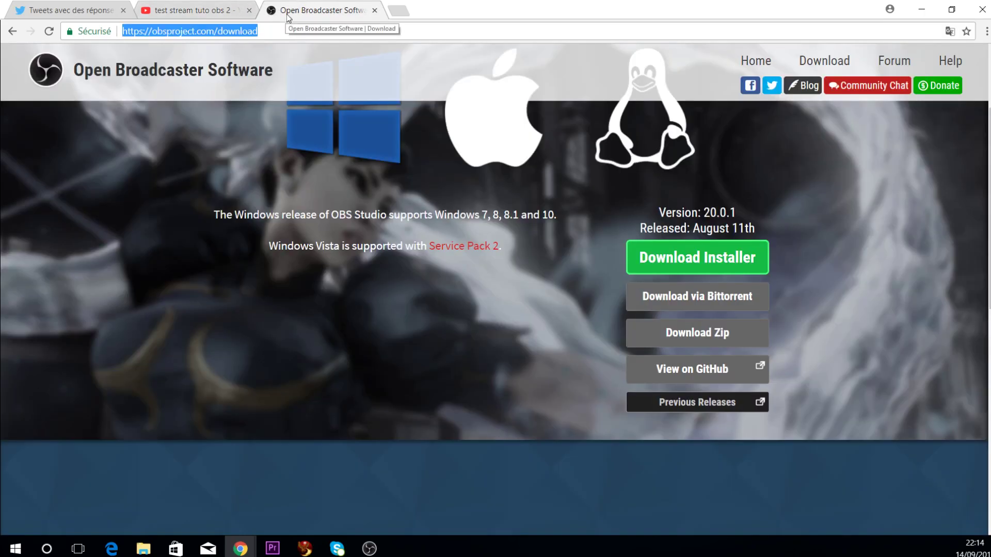
left_click(225, 10)
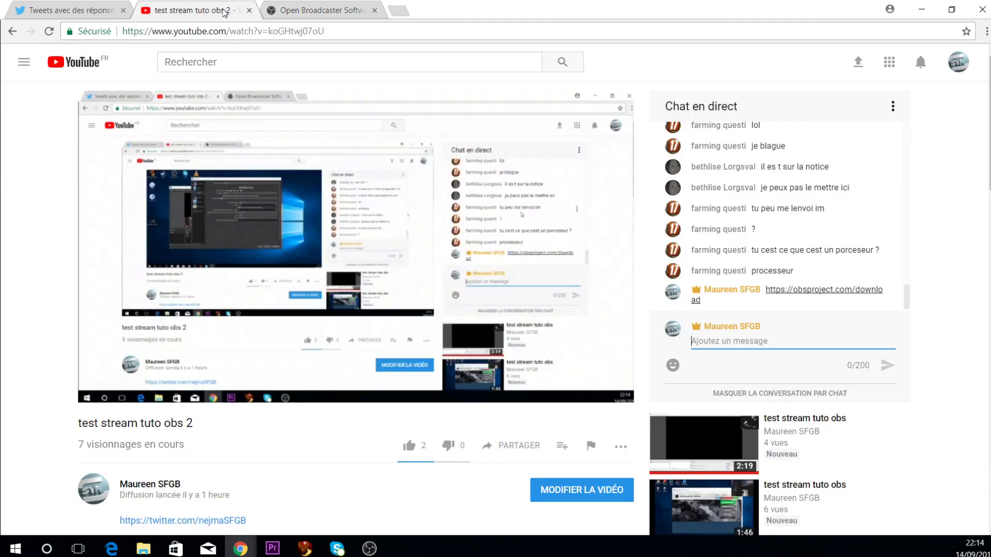
left_click(297, 15)
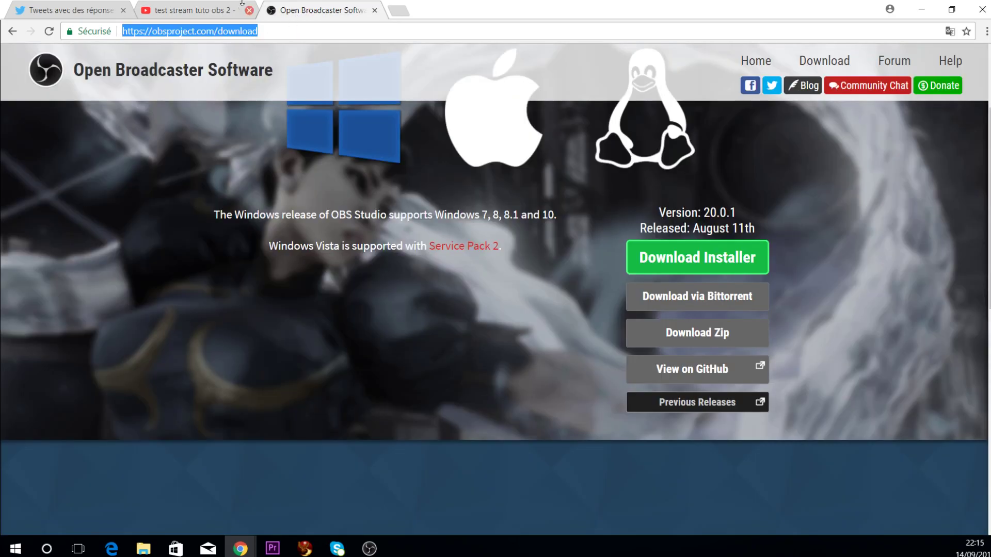
left_click(215, 13)
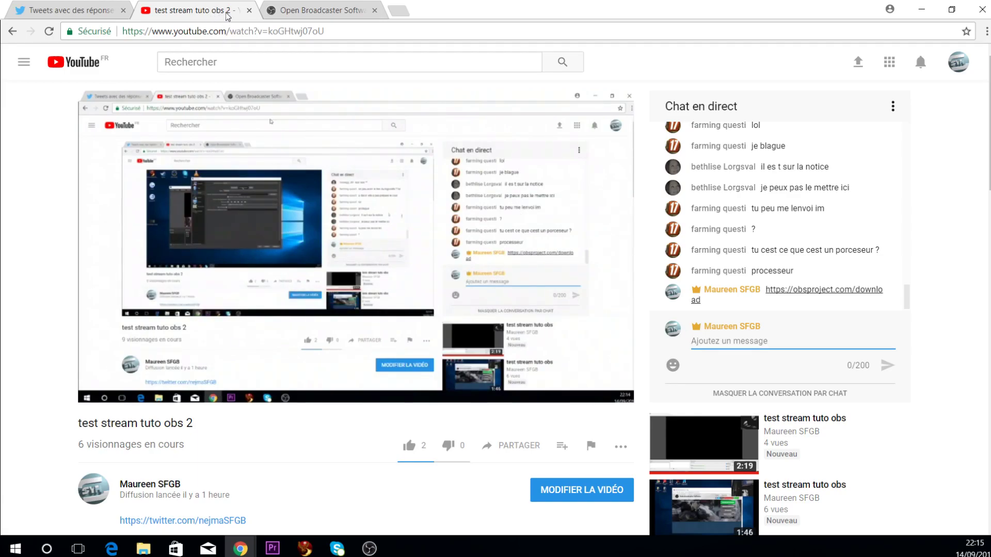
left_click(299, 12)
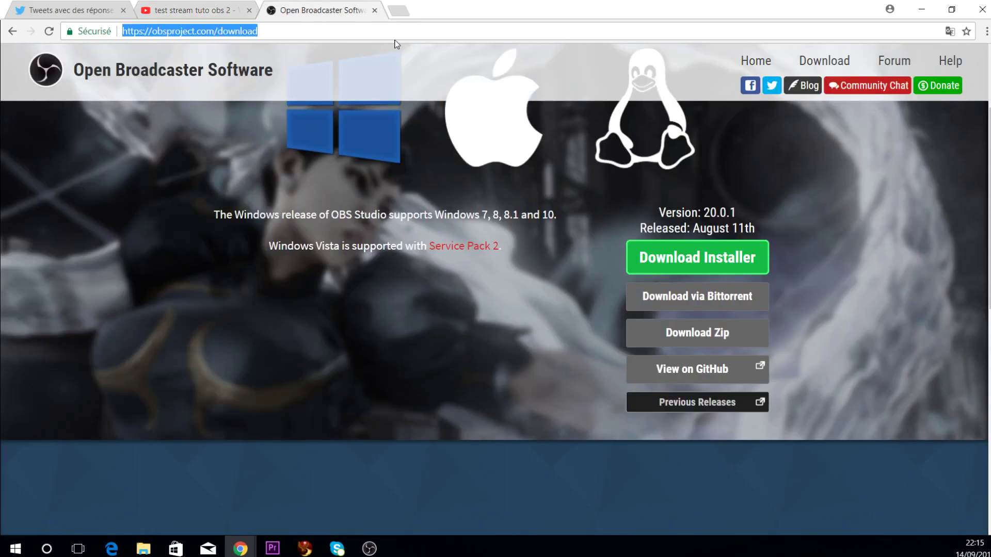
Step: Minimize the browser and show the recording (Enregistrement) output settings in OBS Studio
left_click(919, 11)
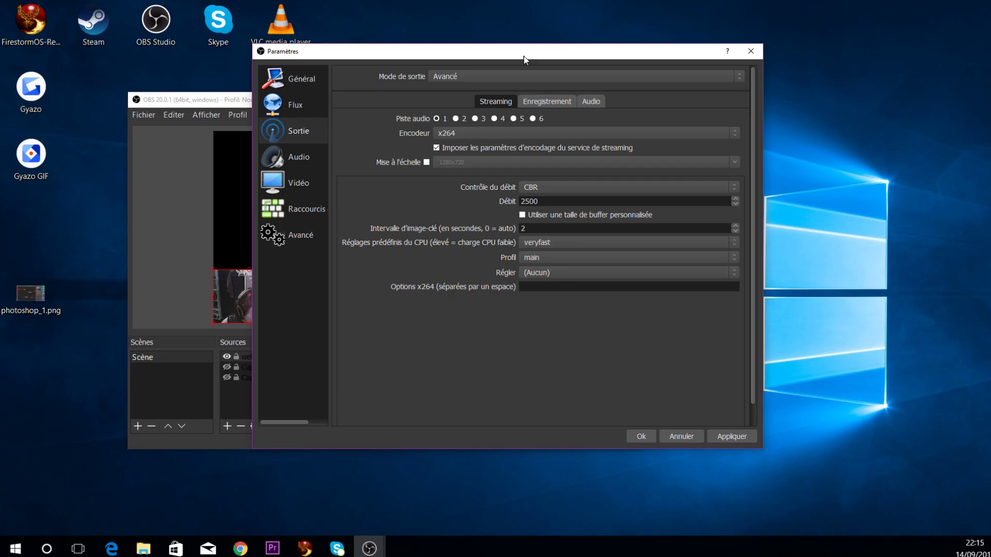
left_click(313, 149)
left_click(308, 135)
left_click(560, 102)
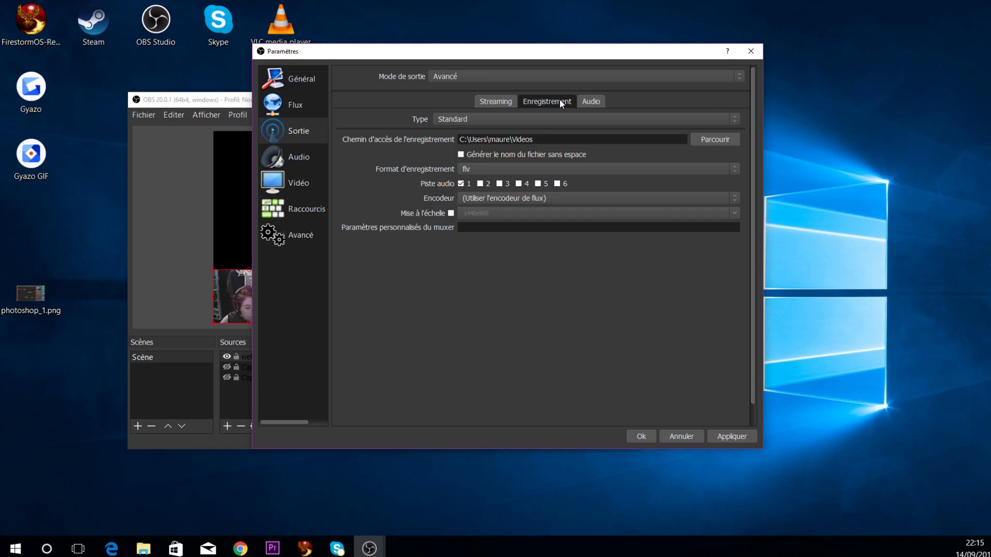
Step: Move the Paramètres window aside to look at the main OBS window, and bring it back over it
left_click_drag(540, 57, 482, 203)
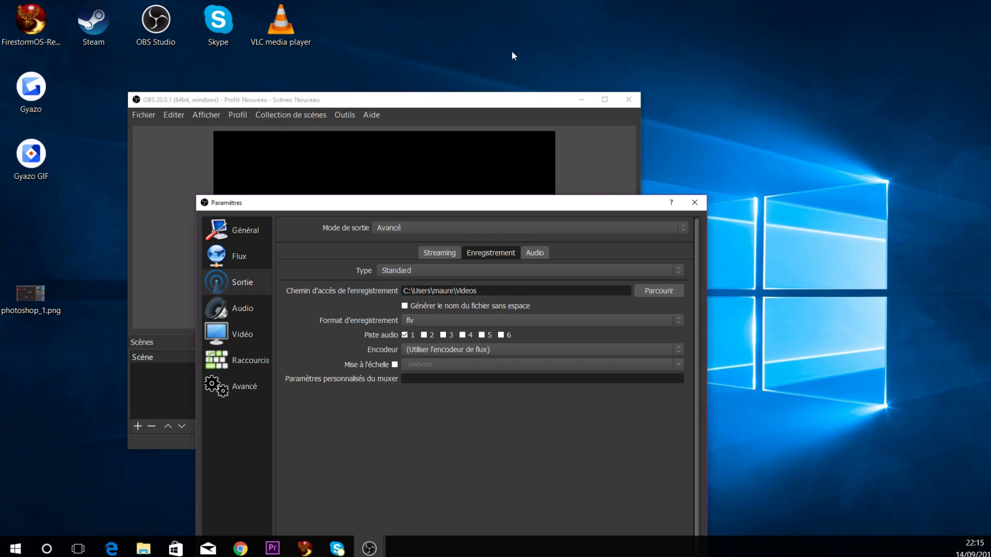
left_click_drag(526, 197, 960, 108)
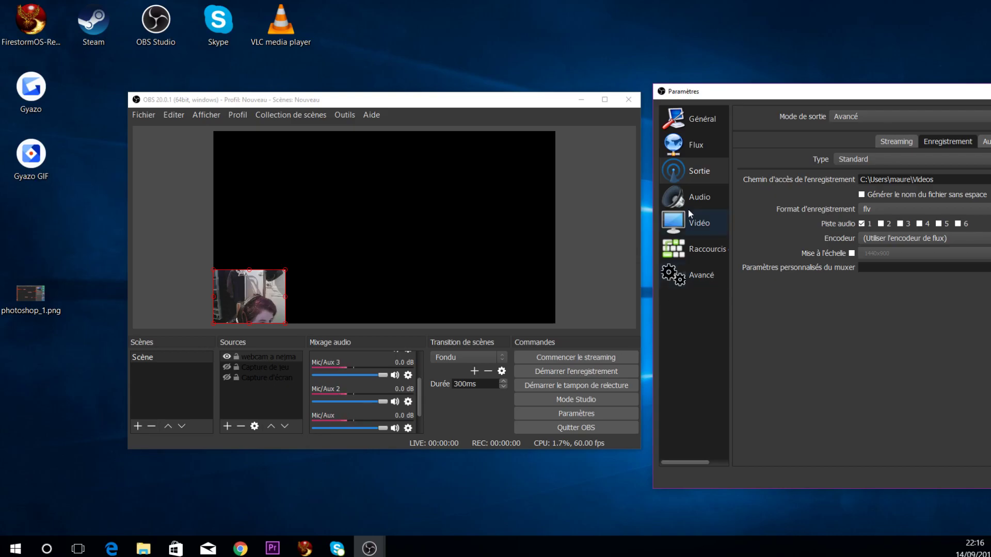
left_click_drag(896, 95, 442, 78)
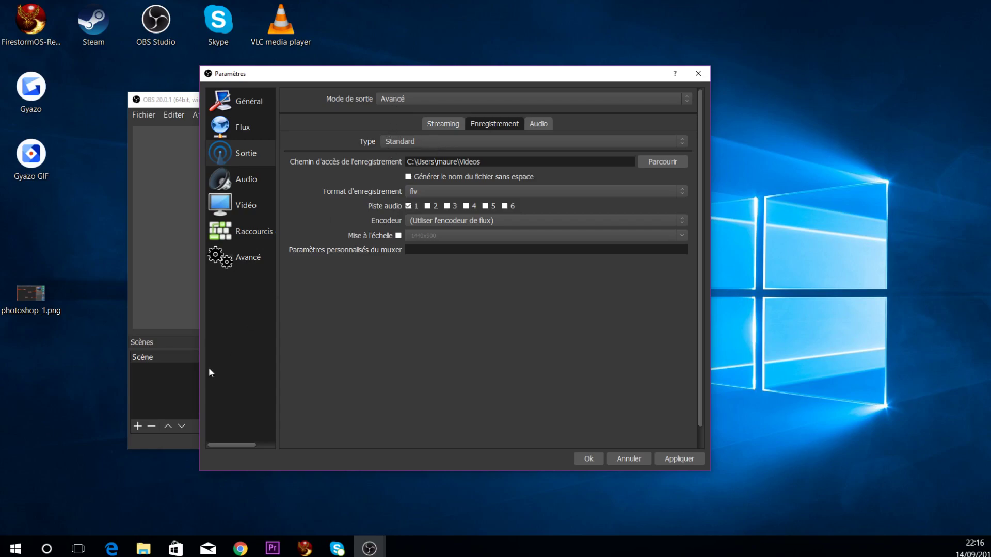
Step: Switch to File Explorer and show the contents of the Vidéos folder where recordings are saved
left_click(143, 550)
scroll(165, 278, "down", 3)
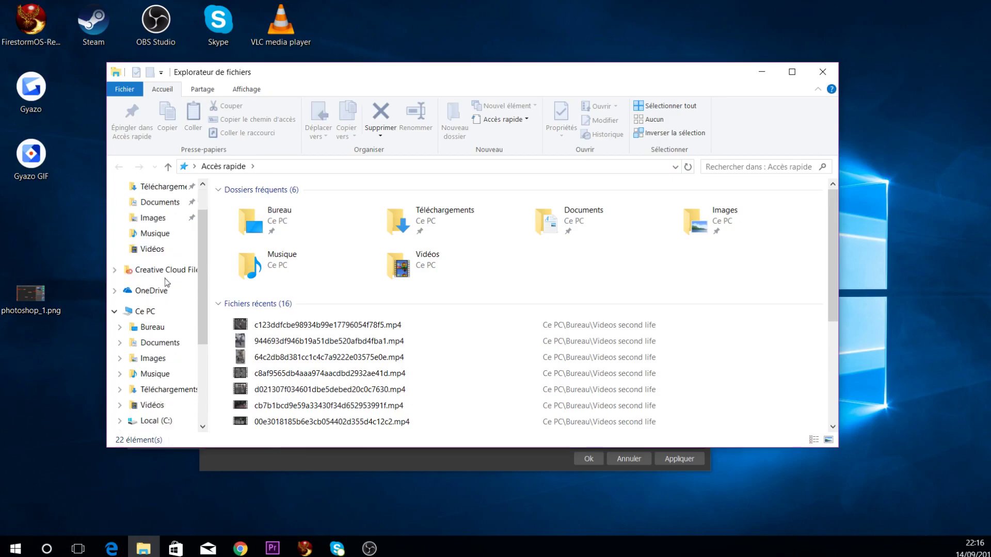
scroll(166, 383, "down", 1)
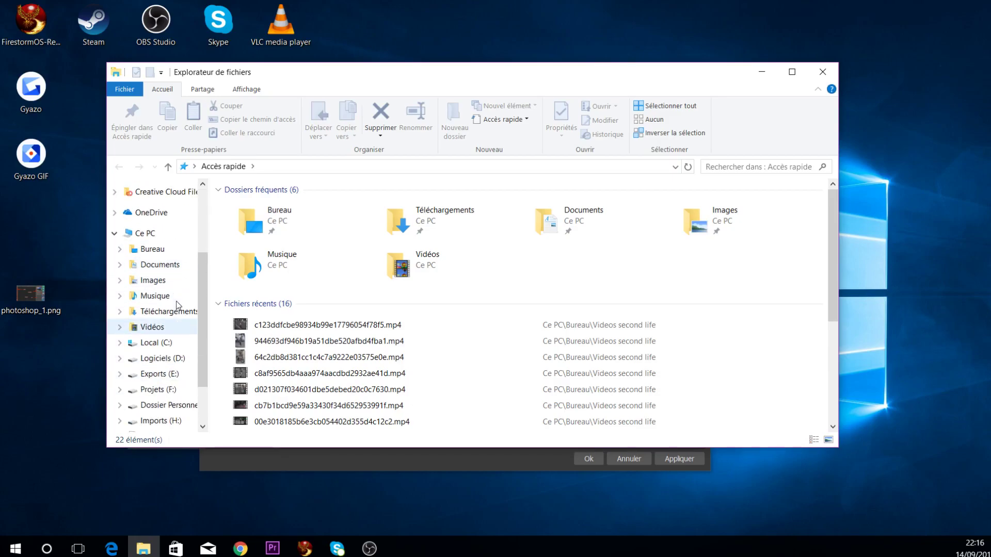
left_click(156, 281)
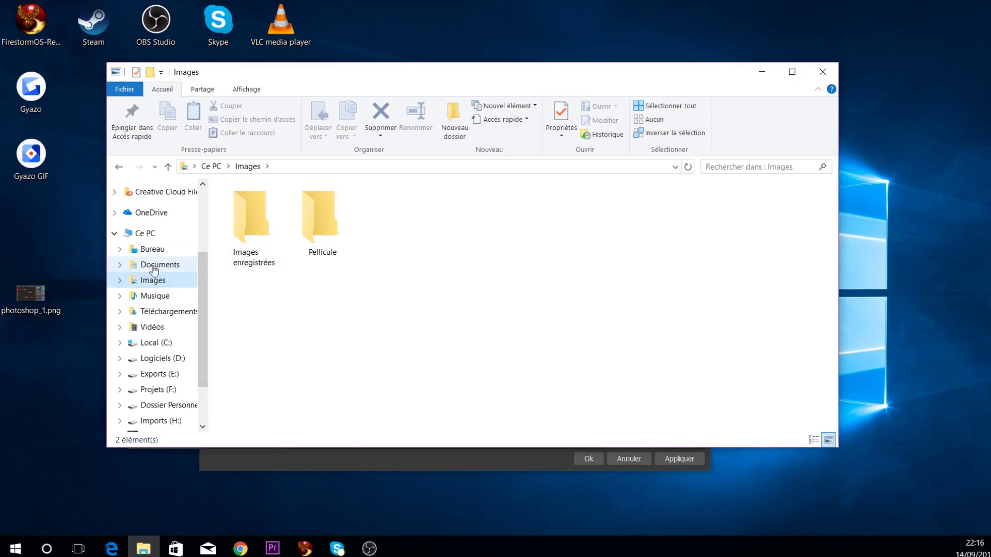
left_click(156, 327)
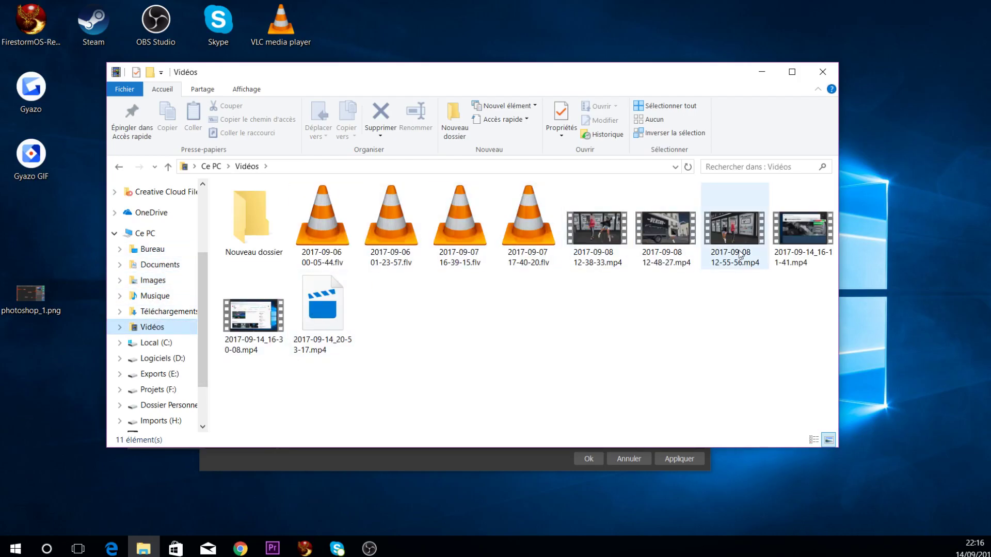
double_click(722, 235)
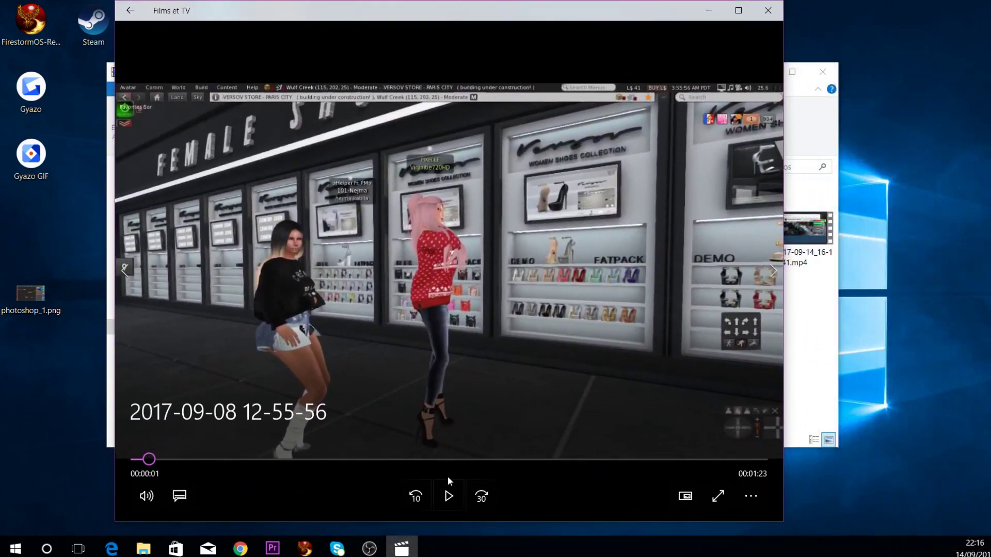
left_click(449, 496)
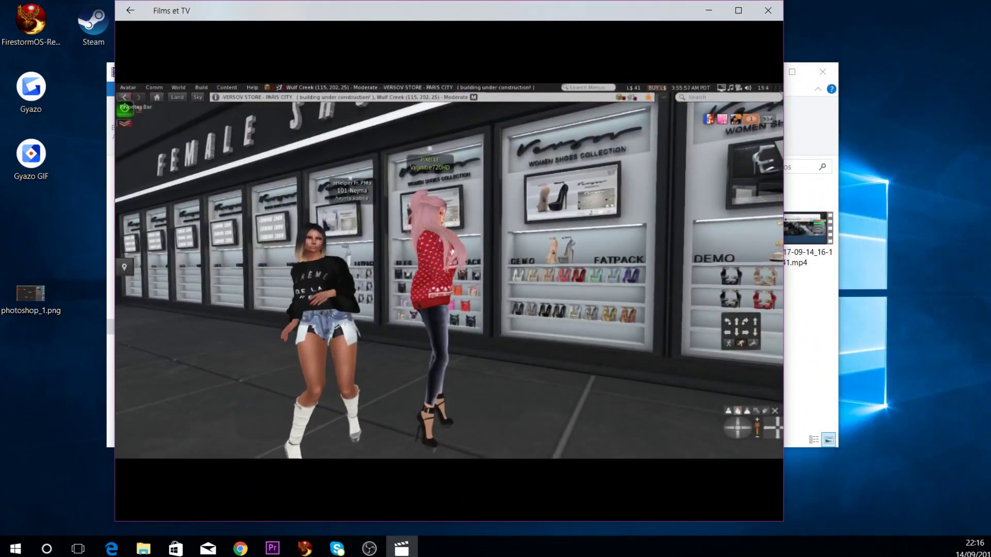
mouse_move(447, 496)
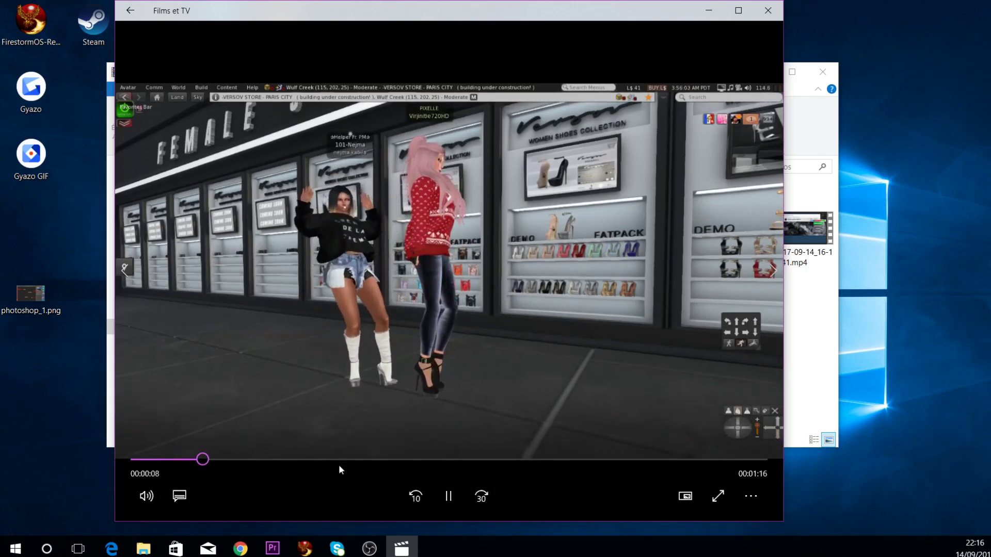
left_click(323, 460)
left_click(441, 459)
left_click(456, 498)
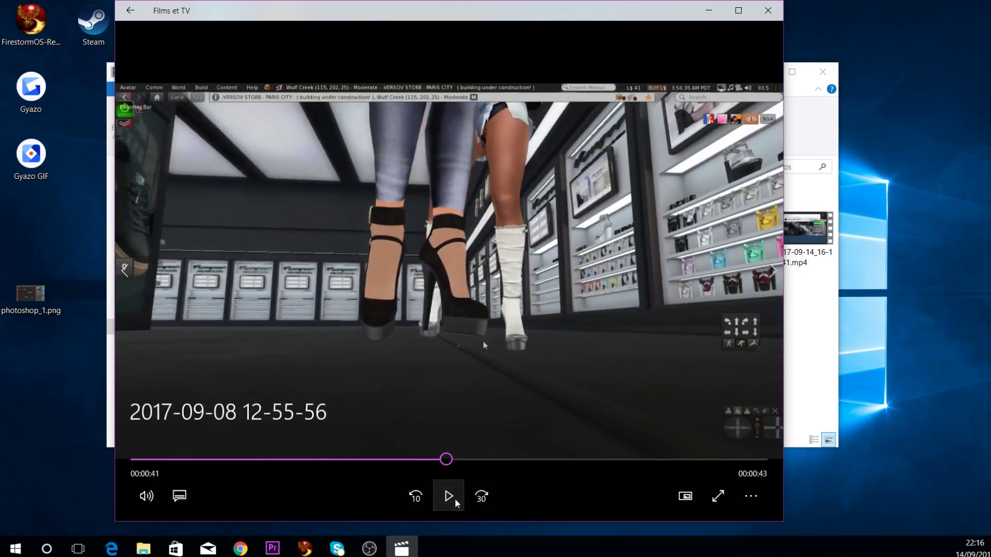
left_click(541, 459)
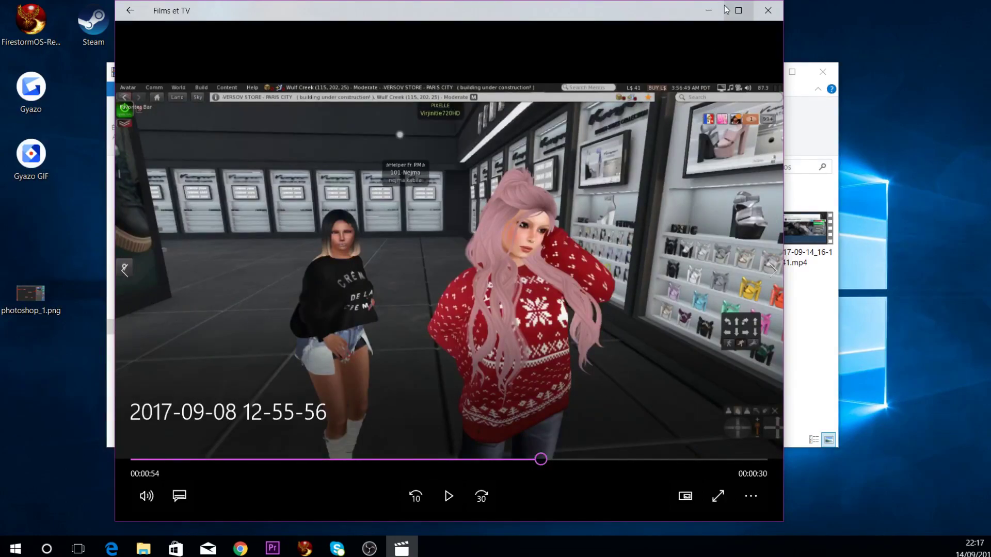
left_click(452, 499)
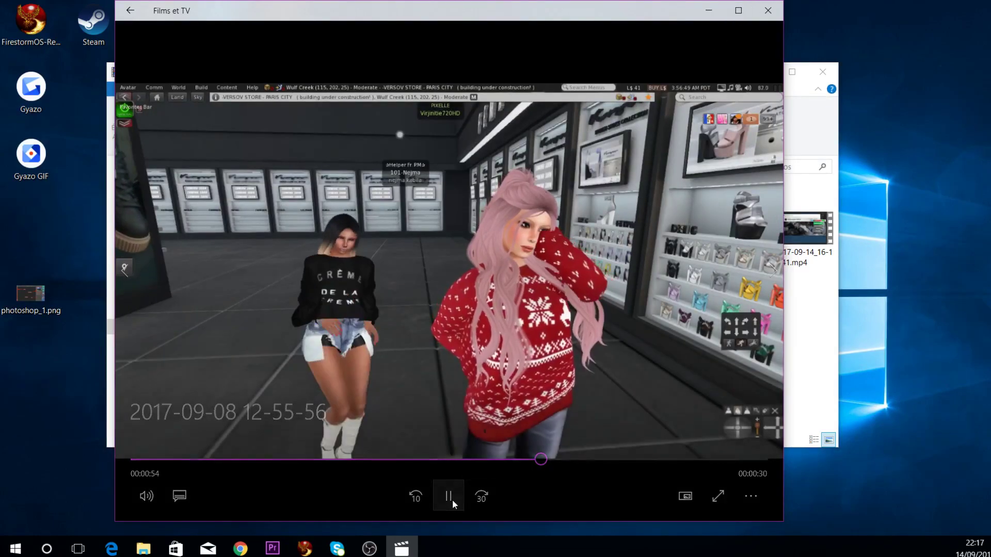
left_click(470, 473)
left_click(767, 11)
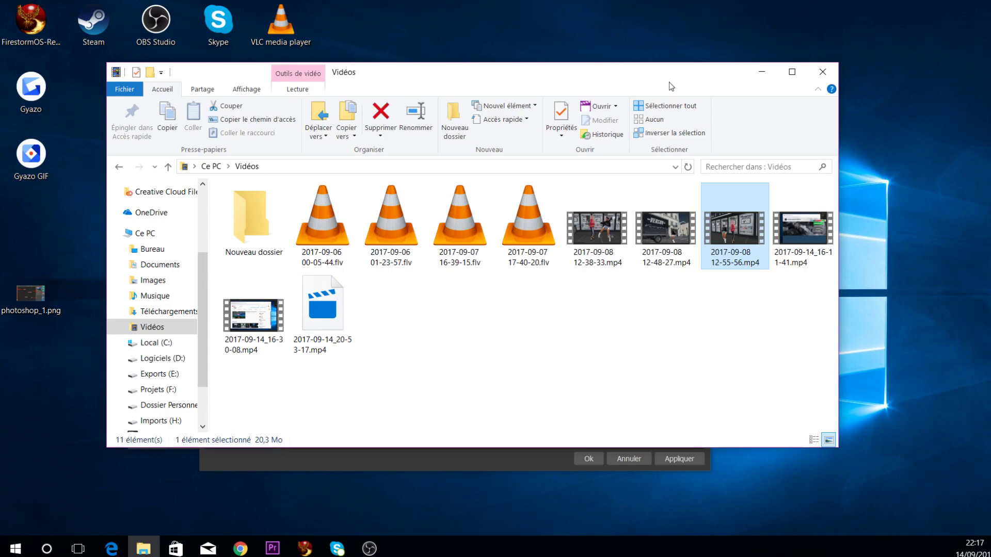
left_click(822, 74)
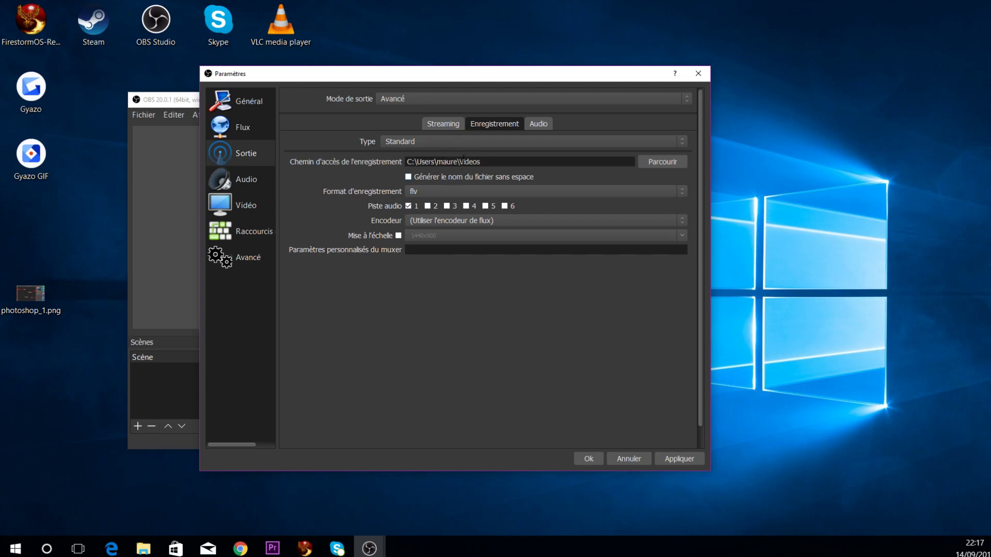
Step: Review the recording type choices, keeping Standard, and look at the recording folder picker before cancelling it
left_click(456, 141)
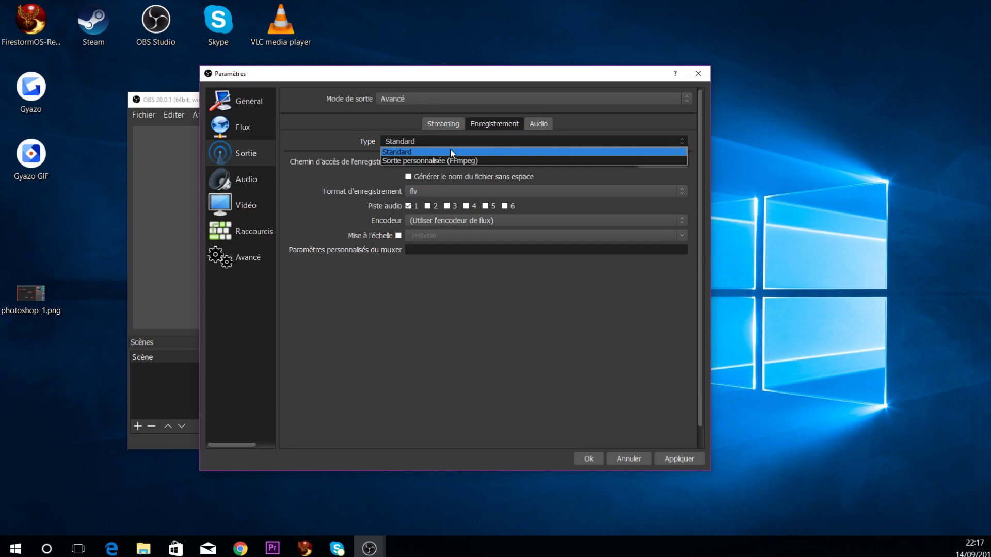
left_click(451, 151)
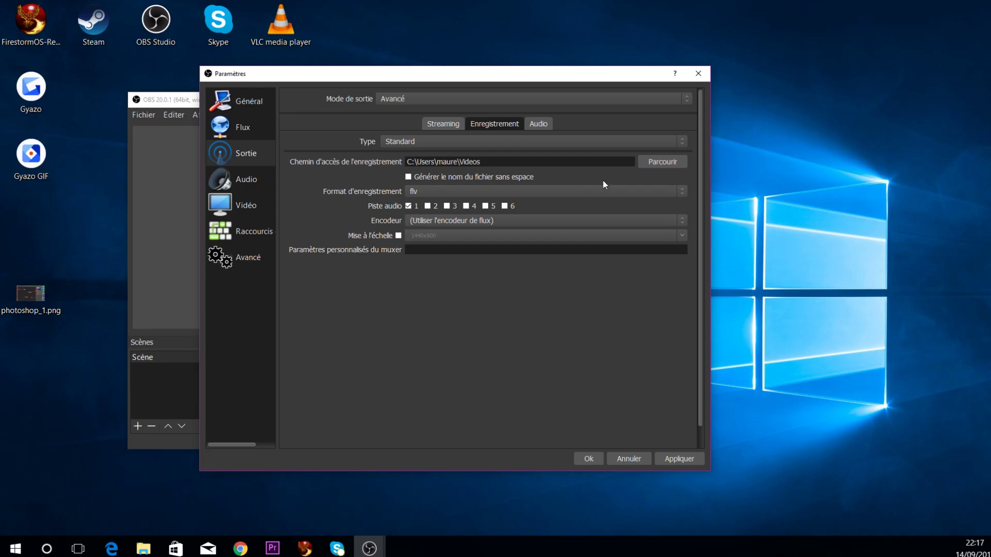
left_click(646, 163)
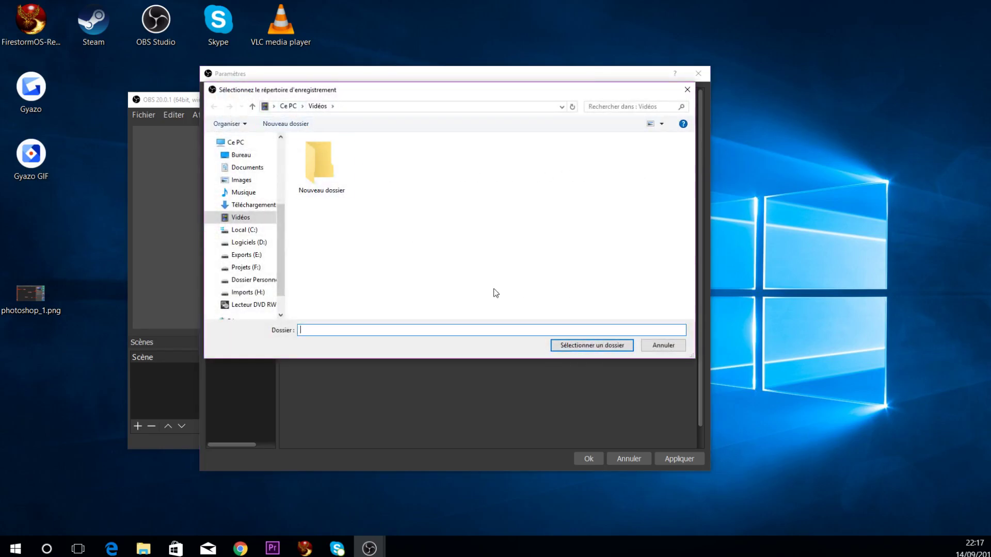
left_click(660, 346)
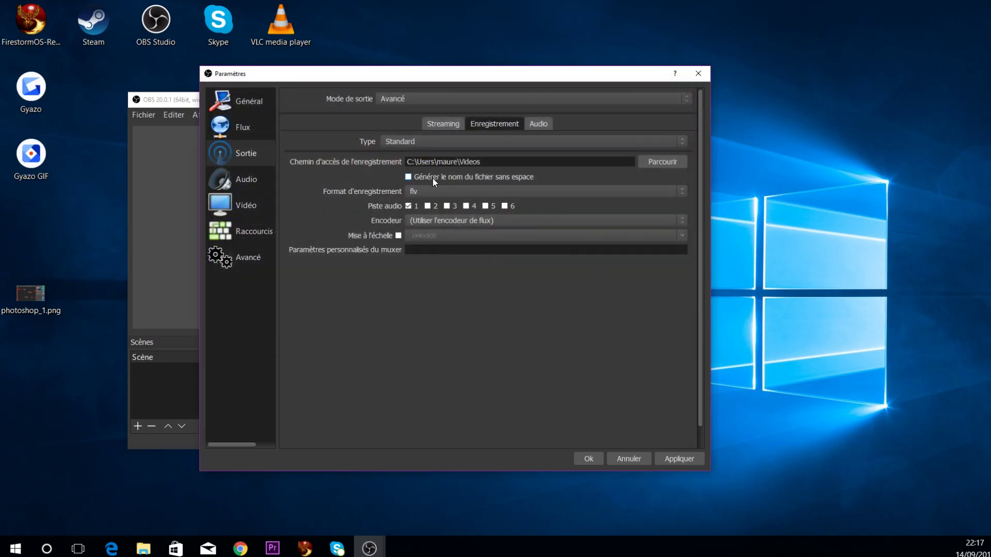
Step: Switch to File Explorer and look through the recent files under Accès rapide for how recordings are named
left_click(408, 178)
left_click(147, 552)
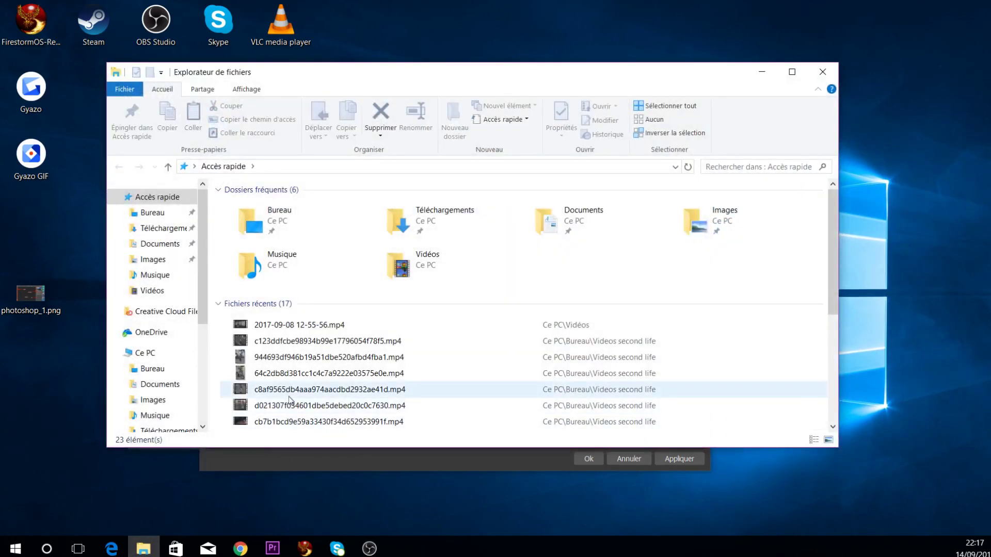
scroll(422, 278, "down", 3)
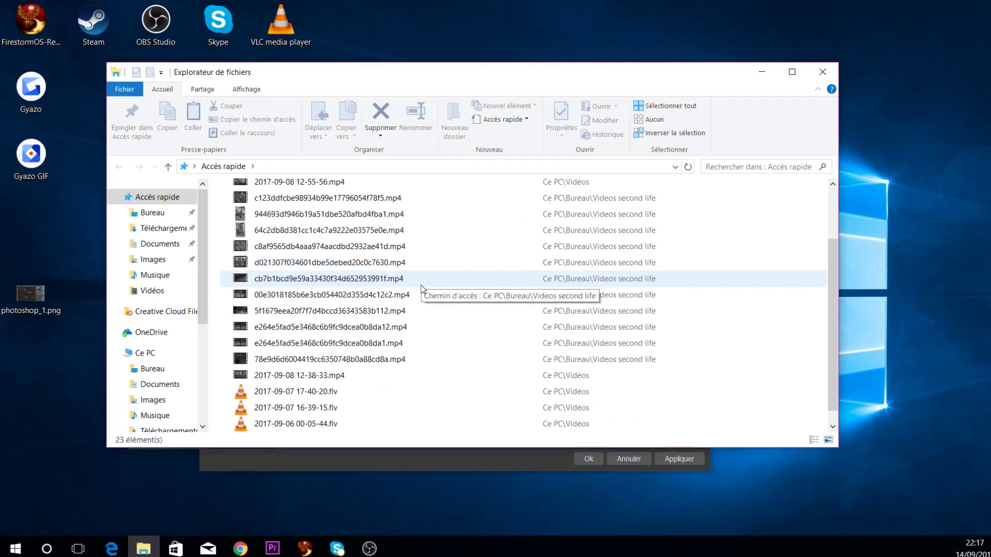
scroll(420, 285, "down", 1)
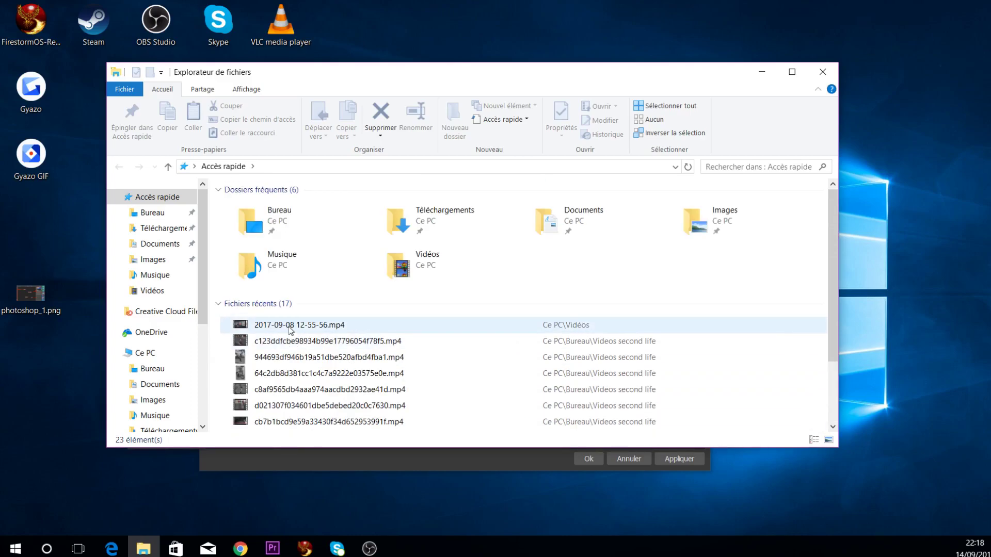
left_click(290, 328)
double_click(311, 327)
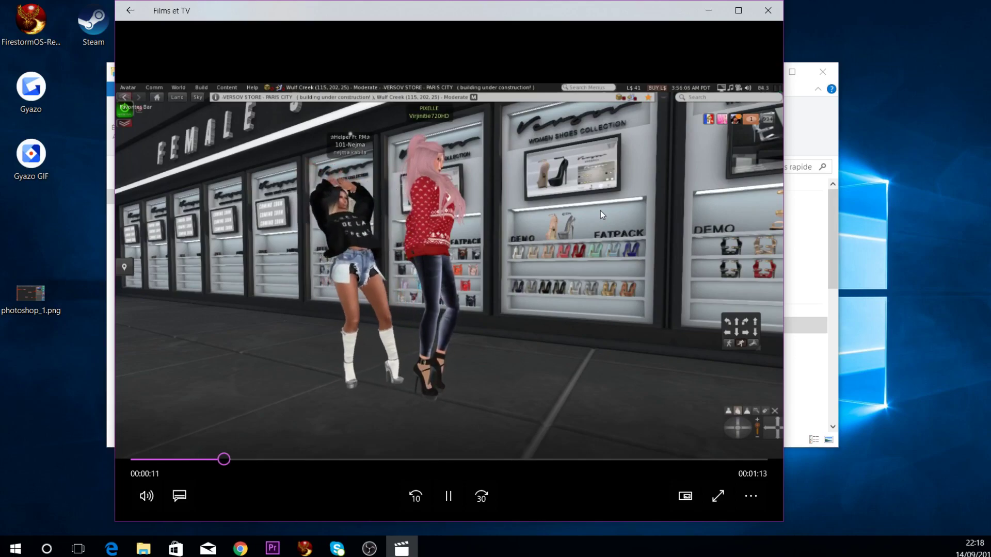
left_click(768, 10)
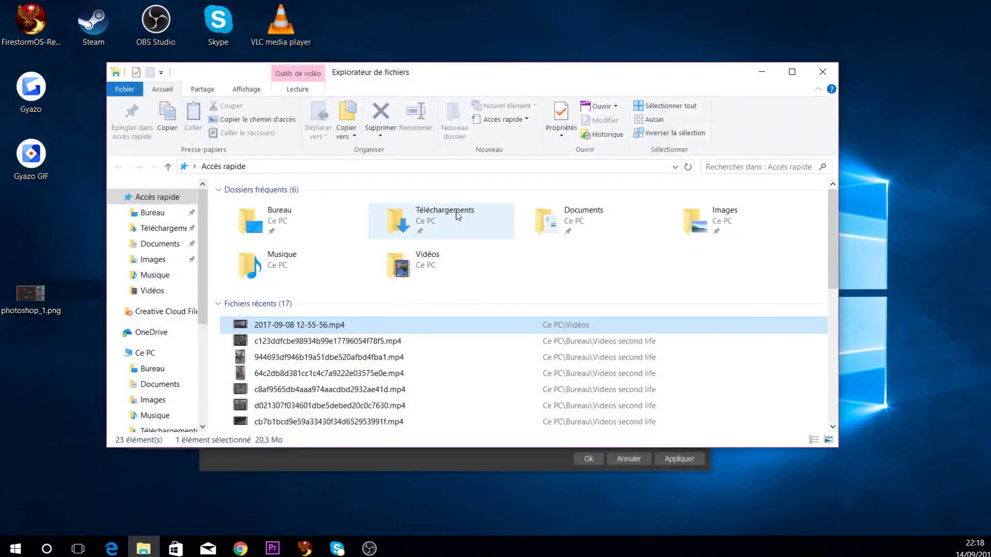
left_click(761, 72)
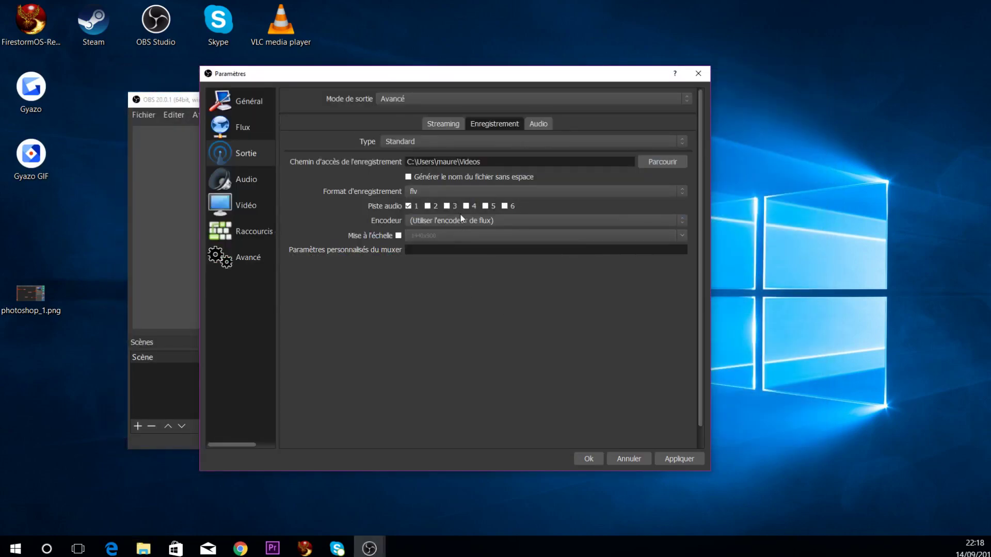
Step: Set the recording format to mp4, and move the Paramètres window aside and back to look at the audio mixer
left_click(441, 192)
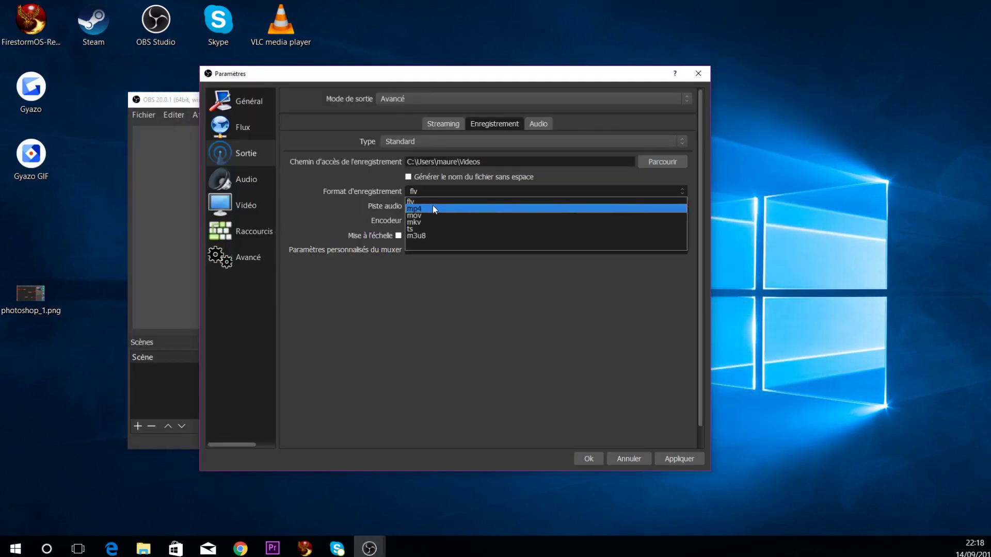
left_click(434, 209)
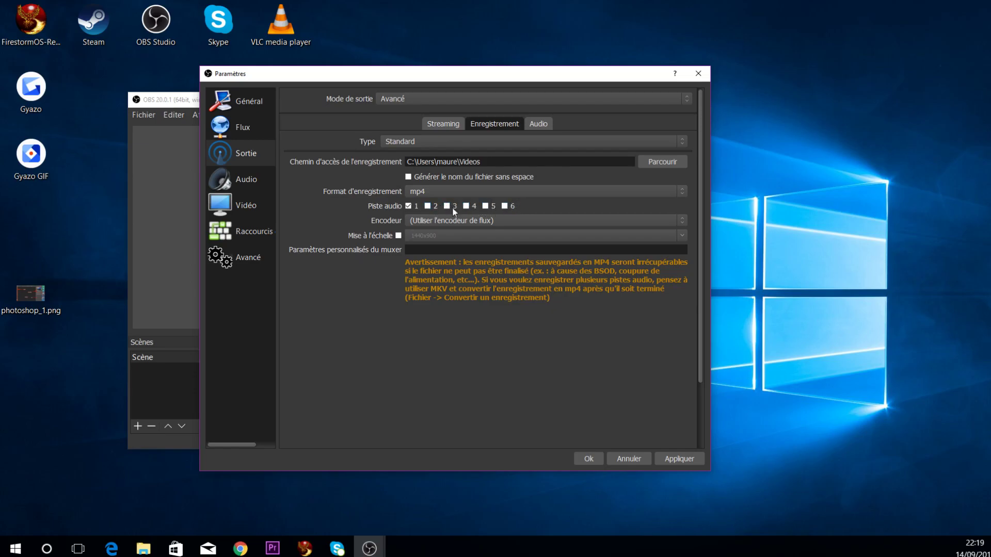
left_click_drag(369, 76, 744, 32)
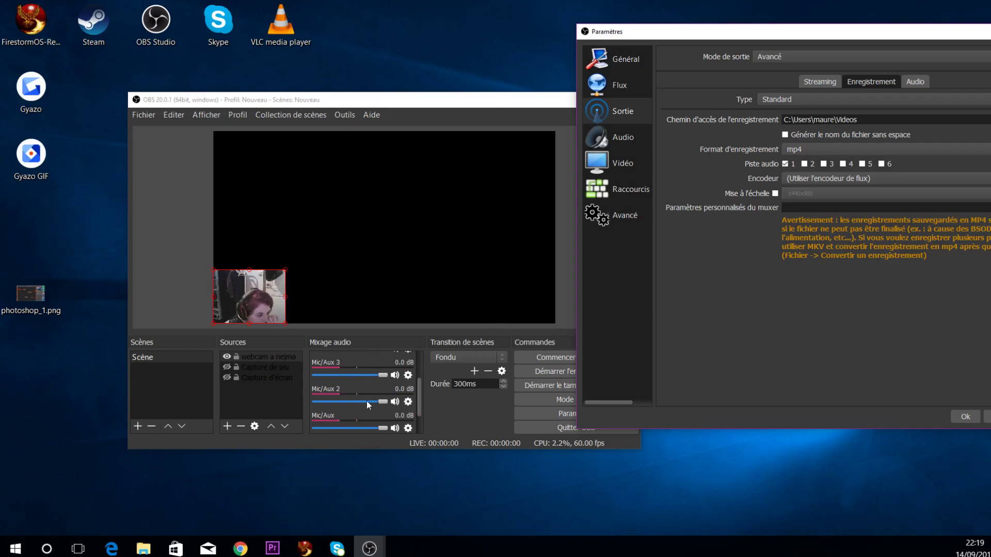
left_click_drag(809, 44, 444, 55)
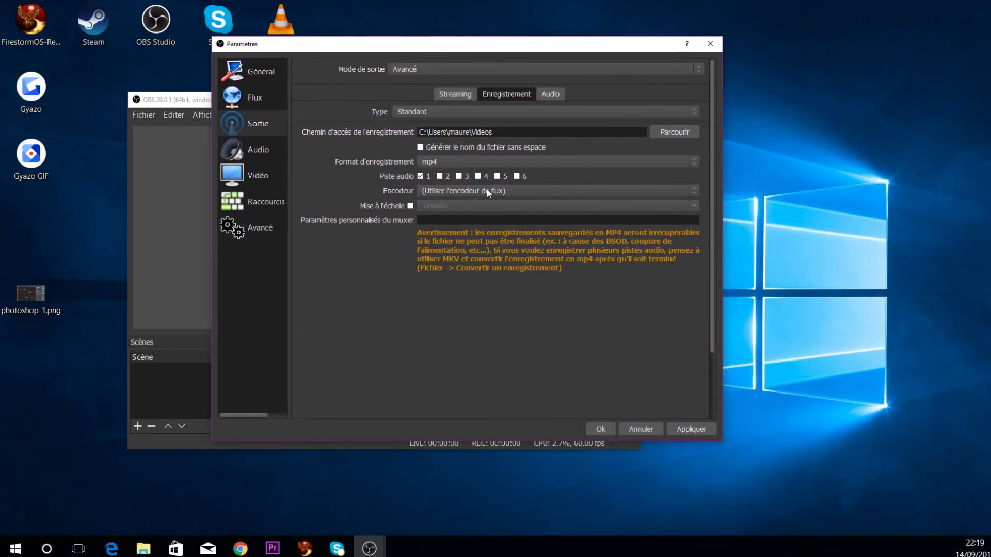
Step: Set the recording encoder to x264 and enable output rescaling at 1920x1080
left_click(524, 191)
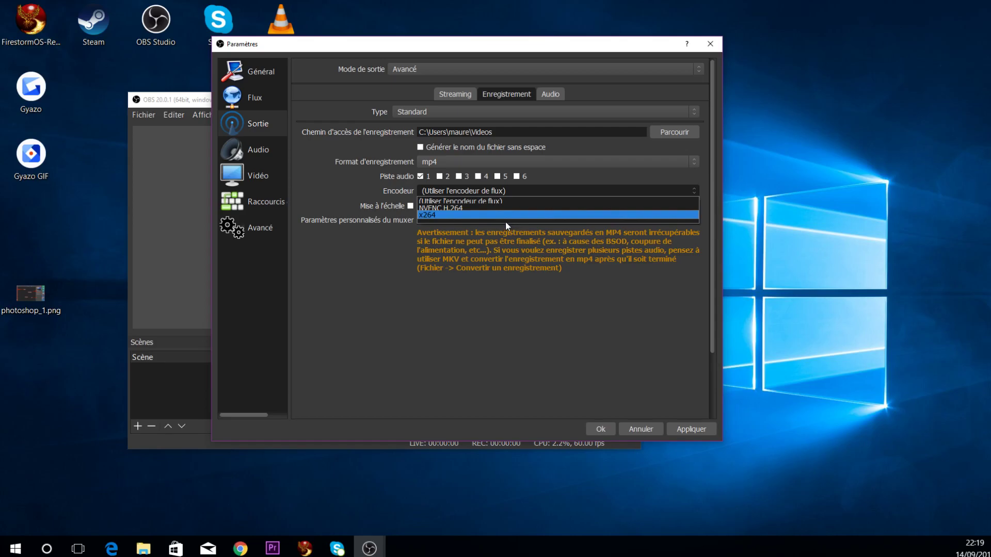
left_click(506, 222)
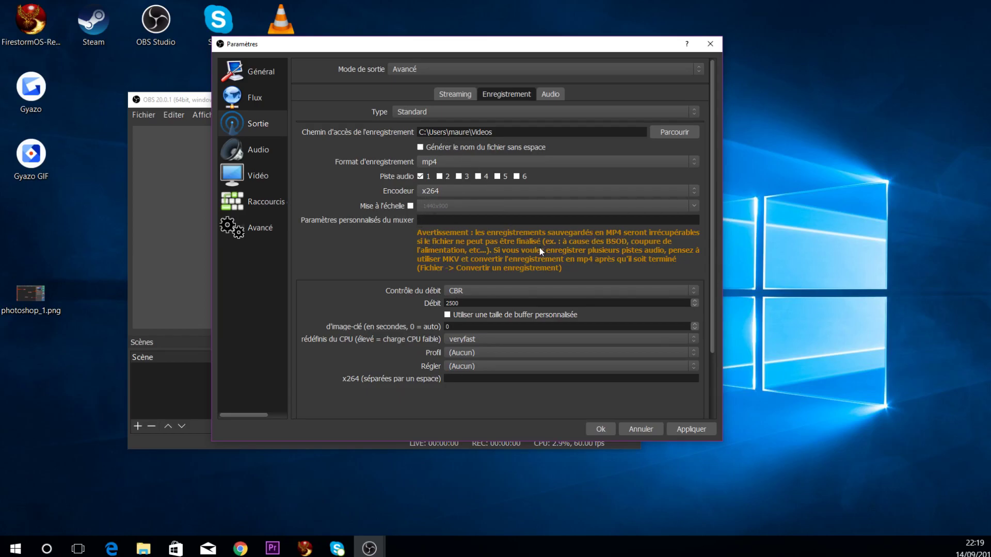
left_click(410, 206)
left_click(459, 209)
left_click(697, 206)
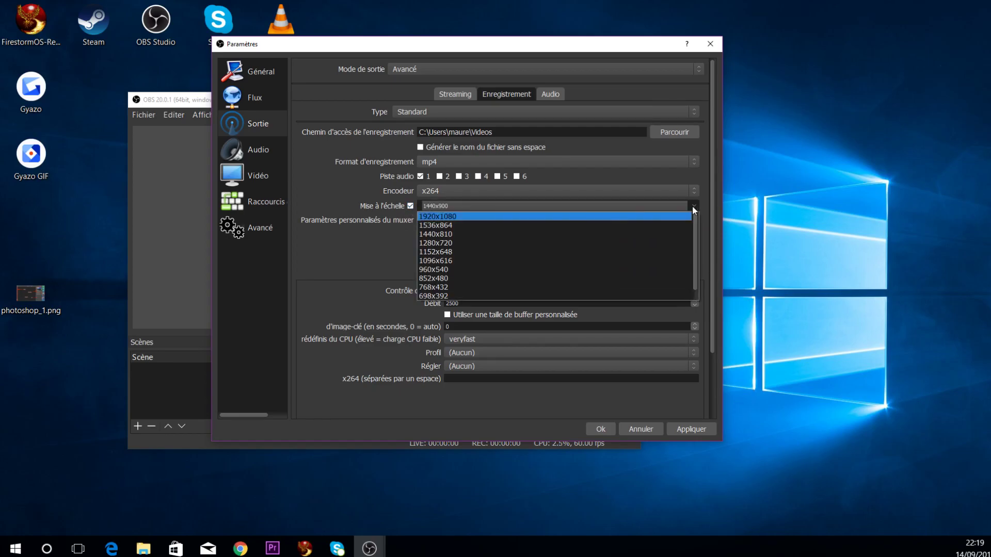
left_click(459, 215)
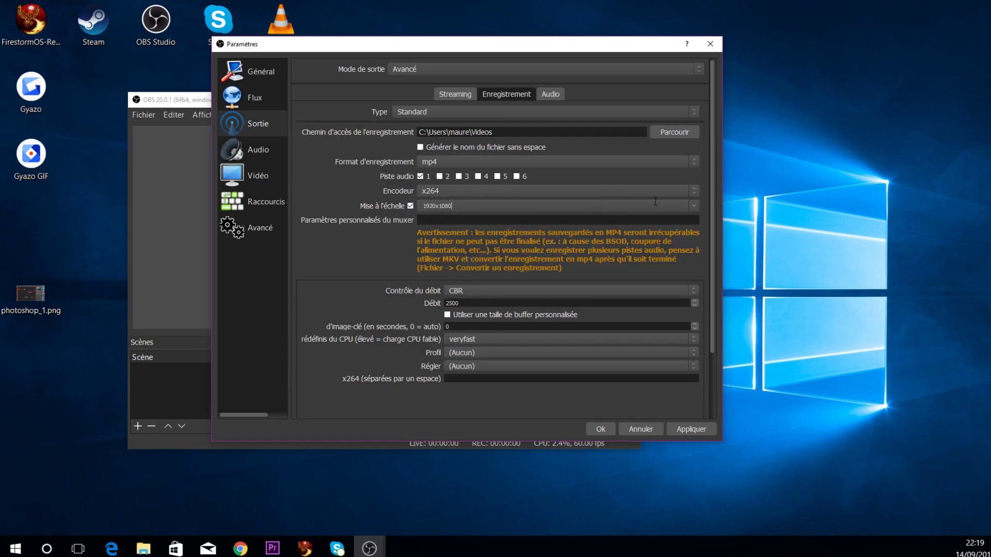
Step: Switch the recording's rescaled resolution between 1280x720 and 1920x1080, reviewing the other choices, and leave it at 1280x720
left_click(693, 206)
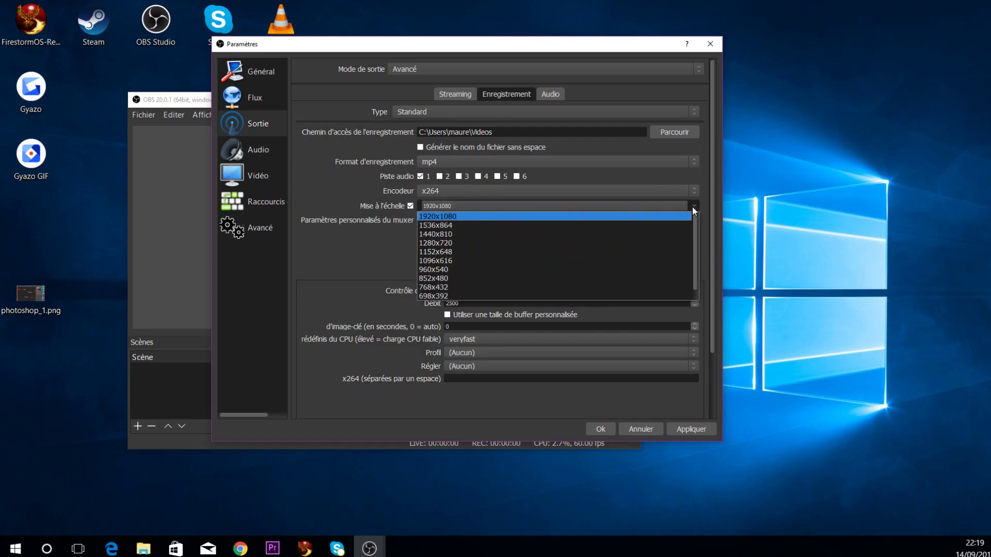
left_click(563, 243)
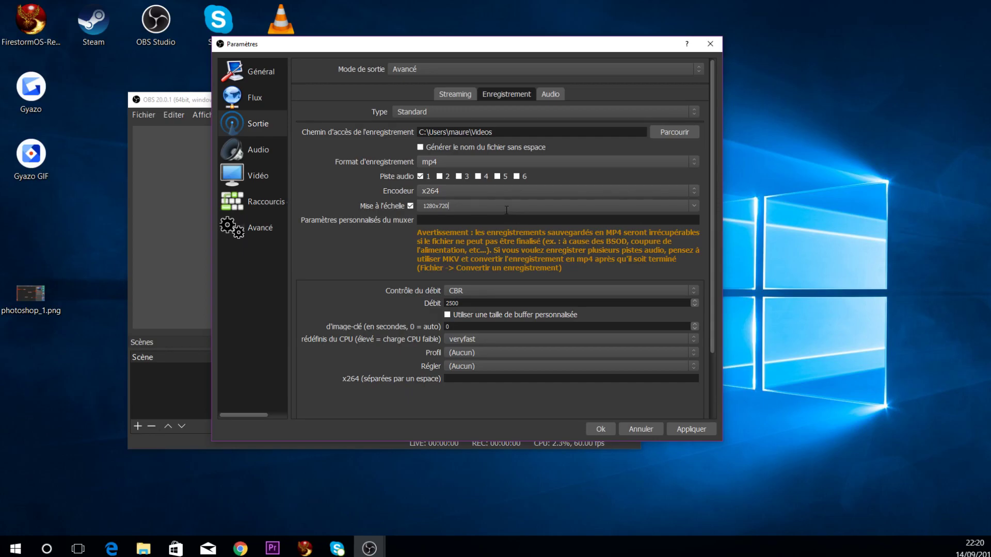
left_click(694, 206)
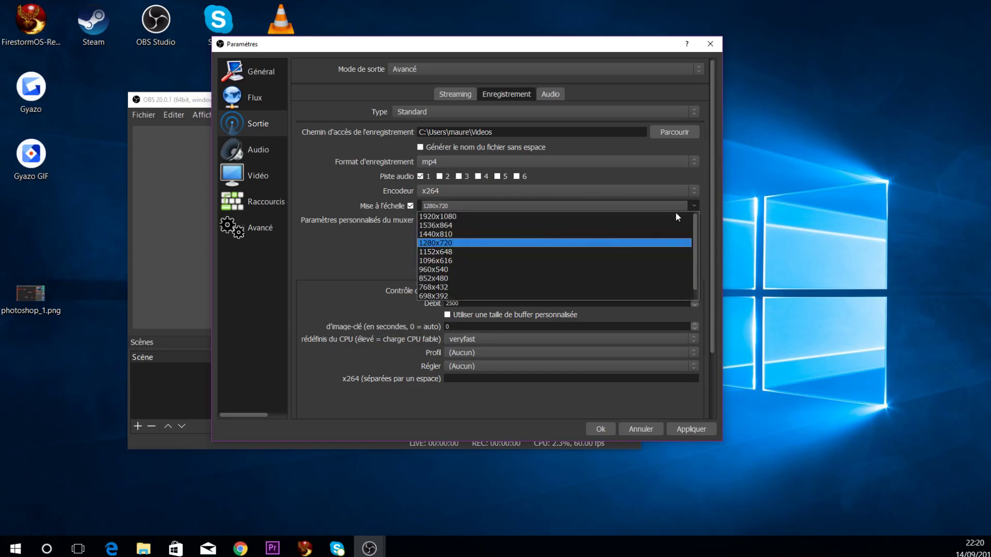
left_click(510, 215)
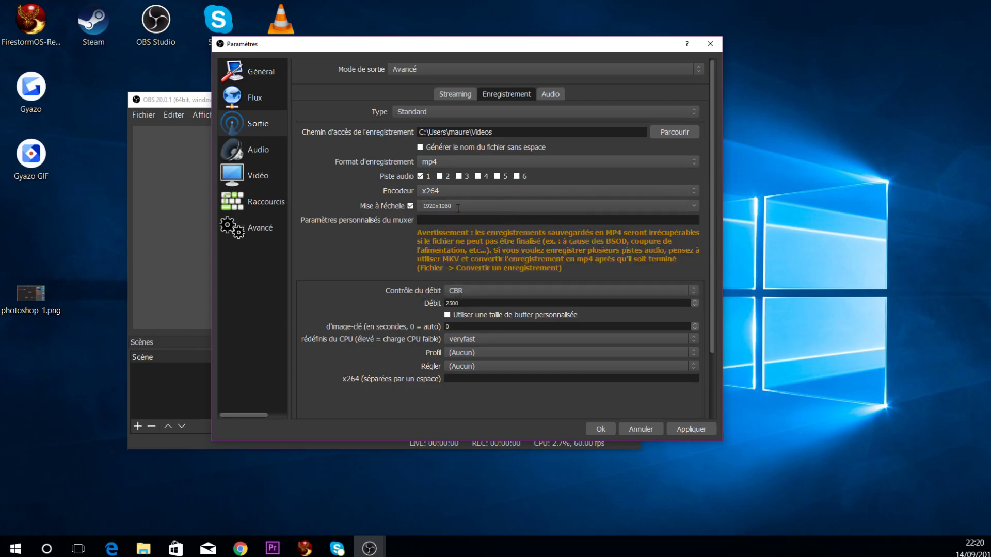
left_click(694, 209)
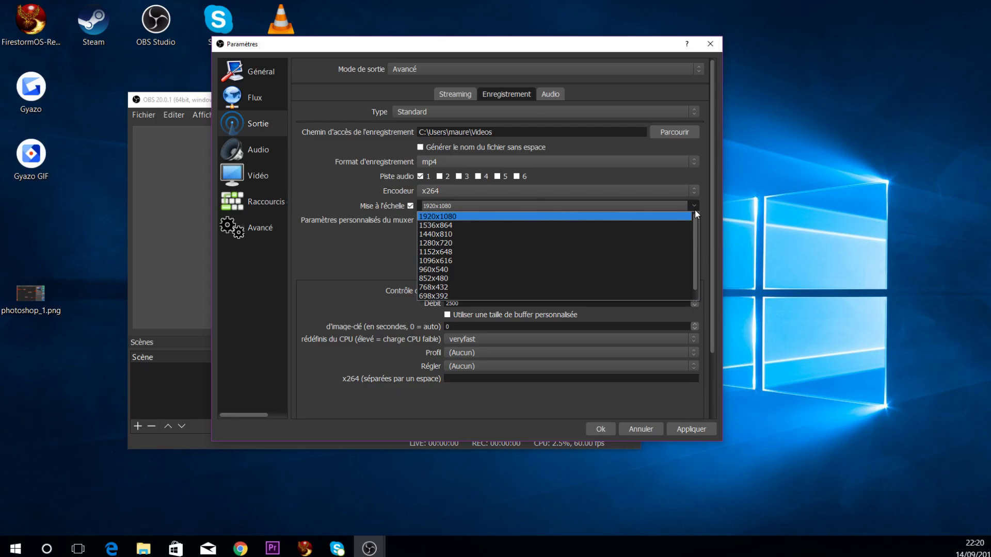
left_click(695, 209)
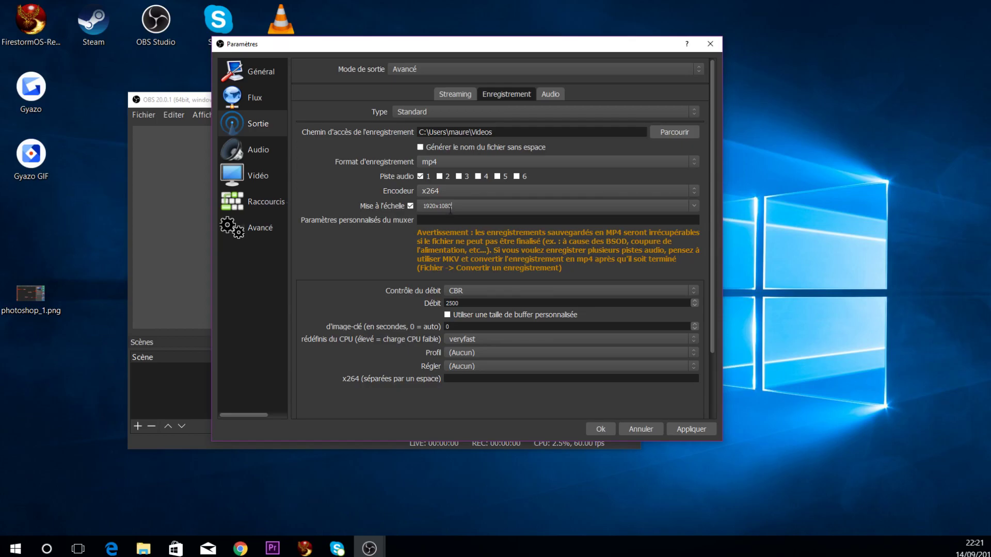
left_click(695, 206)
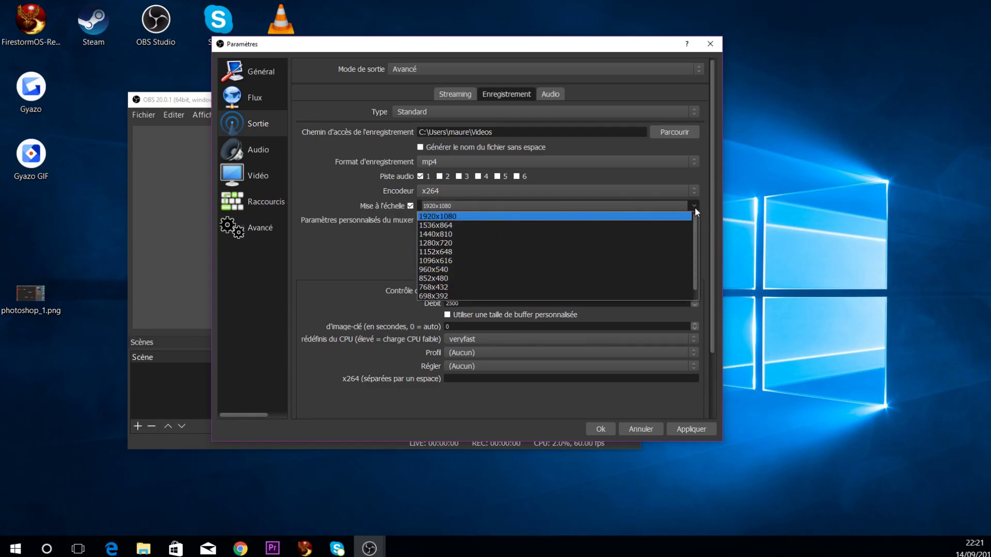
left_click(464, 244)
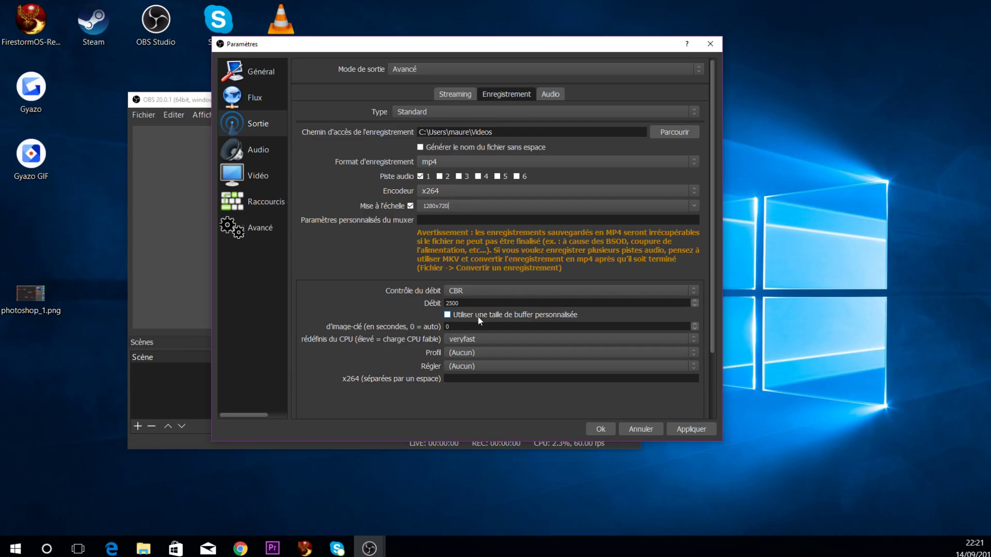
Step: Set the recording's rate control to ABR and the x264 profile to main, keeping the tuning at (Aucun)
left_click(479, 354)
left_click(469, 376)
scroll(537, 288, "down", 1)
left_click(482, 367)
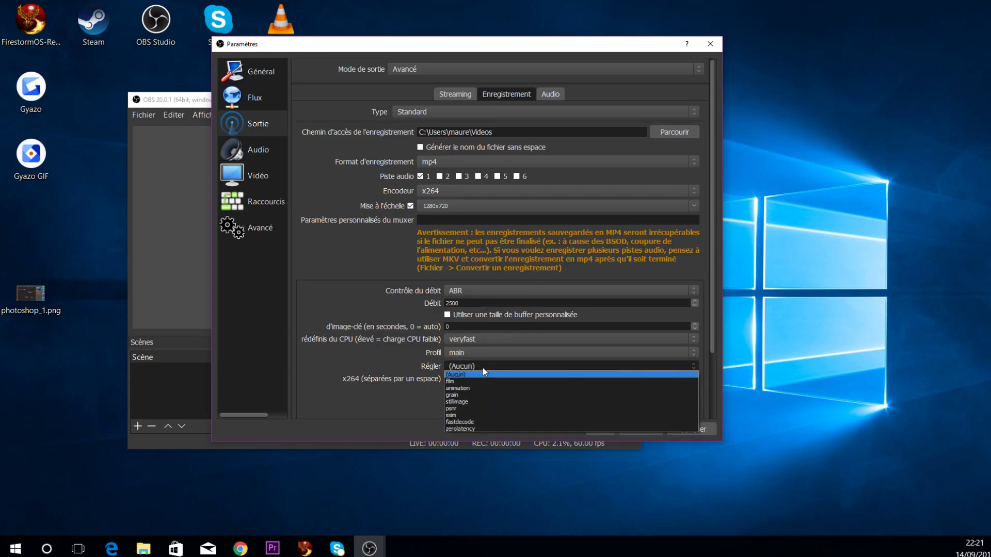
left_click(483, 369)
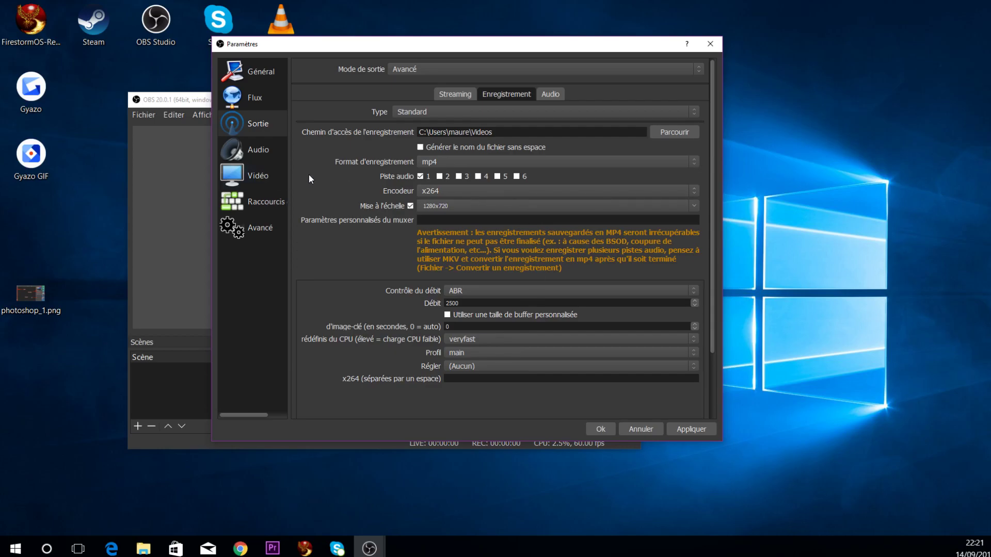
Step: In the output audio settings, try a bitrate of 96 for Piste 1 and set it to 128
left_click(549, 95)
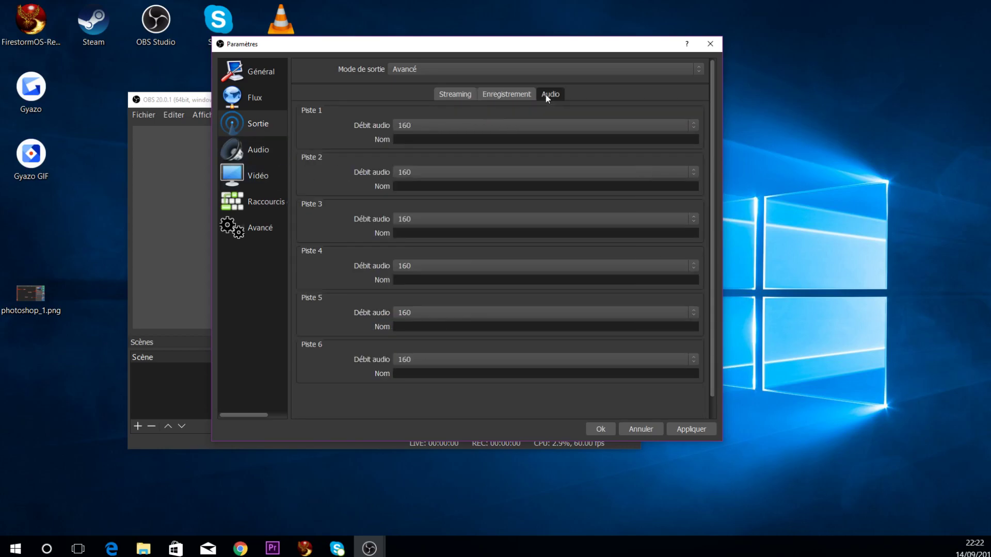
left_click(422, 126)
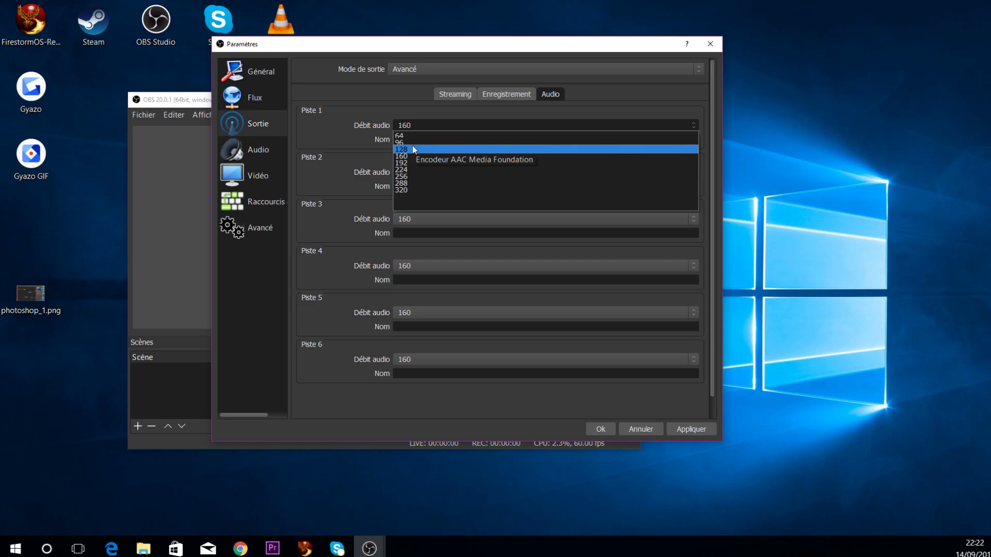
left_click(413, 148)
left_click(418, 126)
left_click(416, 143)
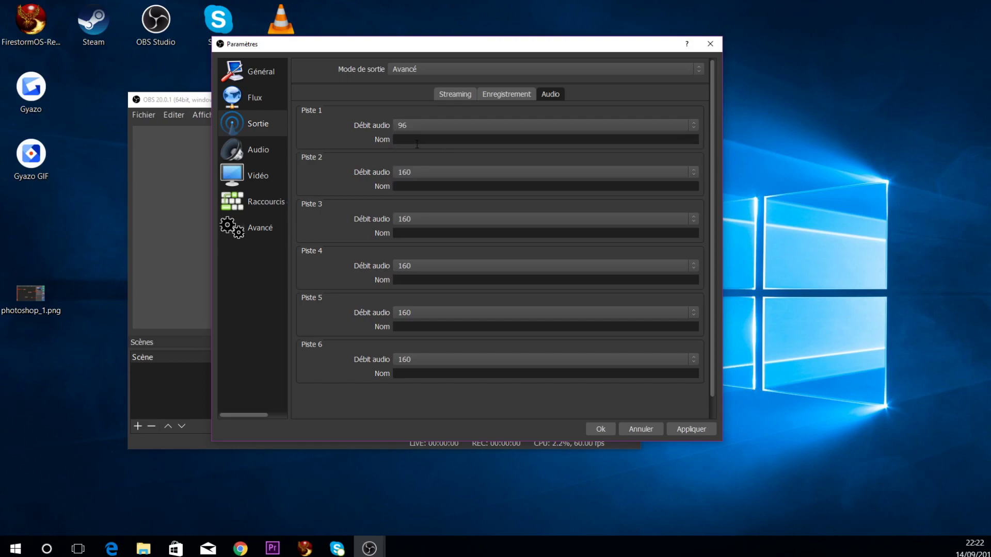
left_click(417, 128)
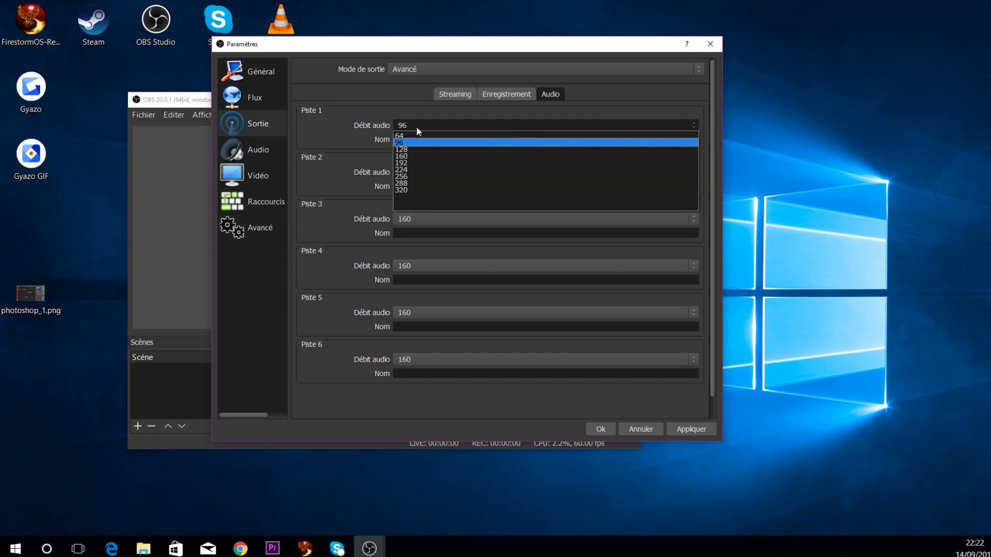
left_click(412, 149)
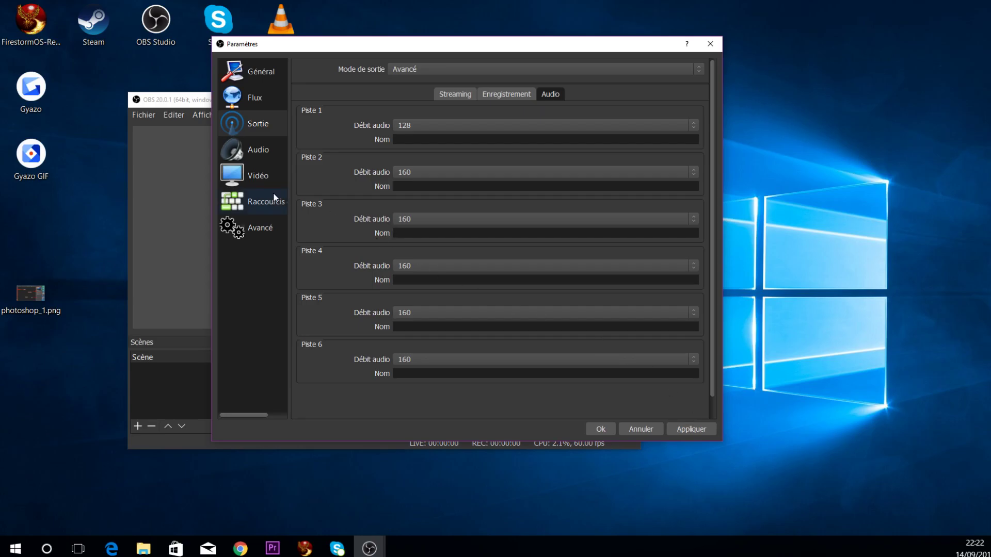
Step: Show the general Audio settings, and switch to the YouTube live dashboard in Chrome to read the latest chat messages
left_click(252, 154)
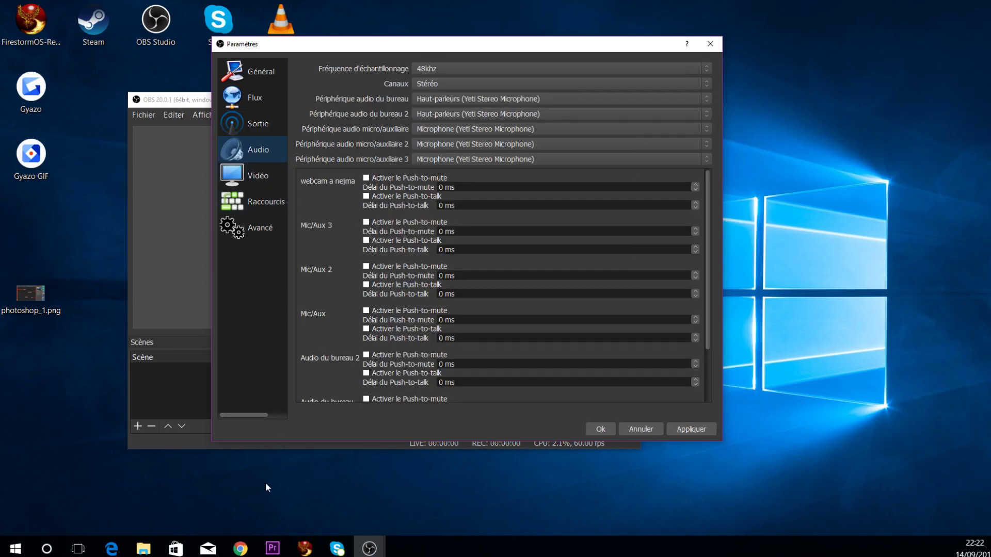
mouse_move(240, 549)
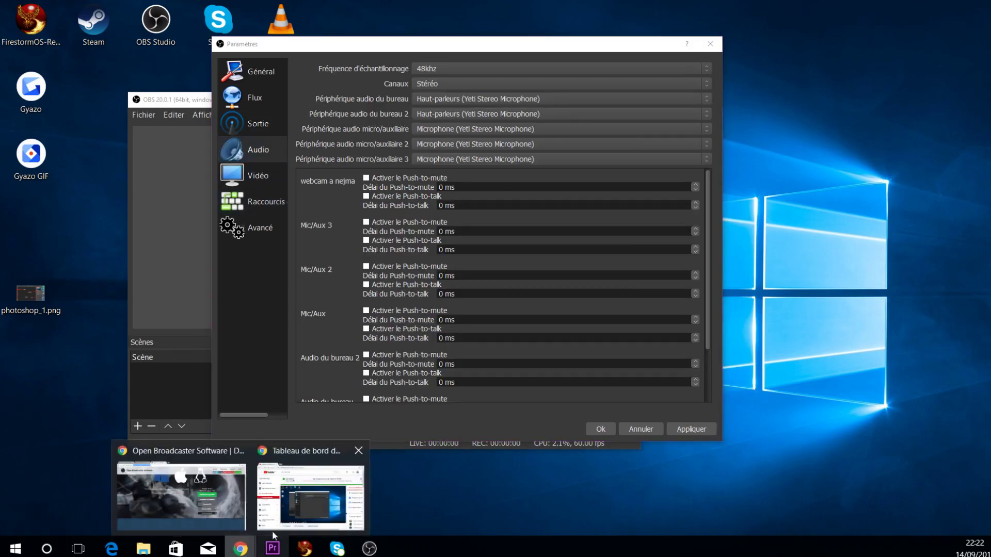
left_click(286, 491)
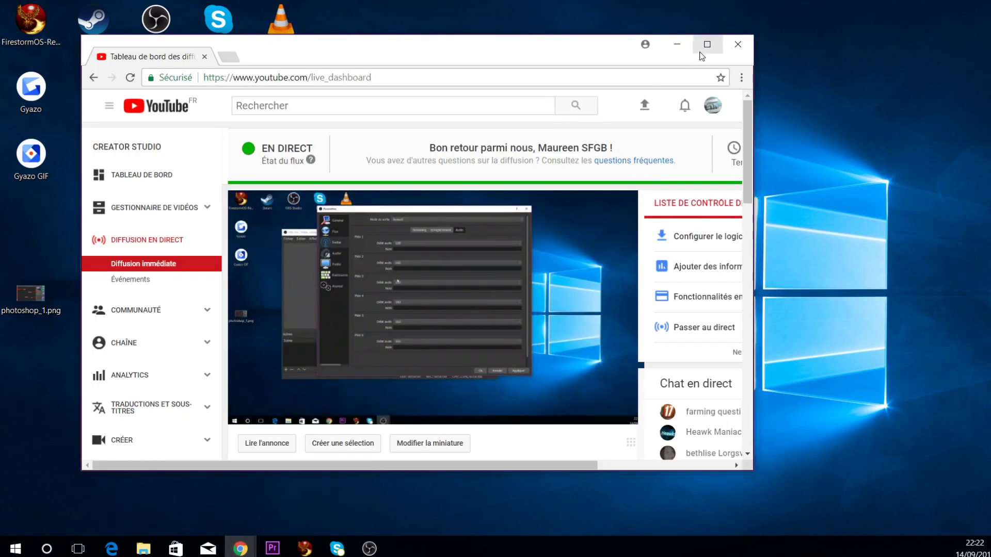
left_click(701, 51)
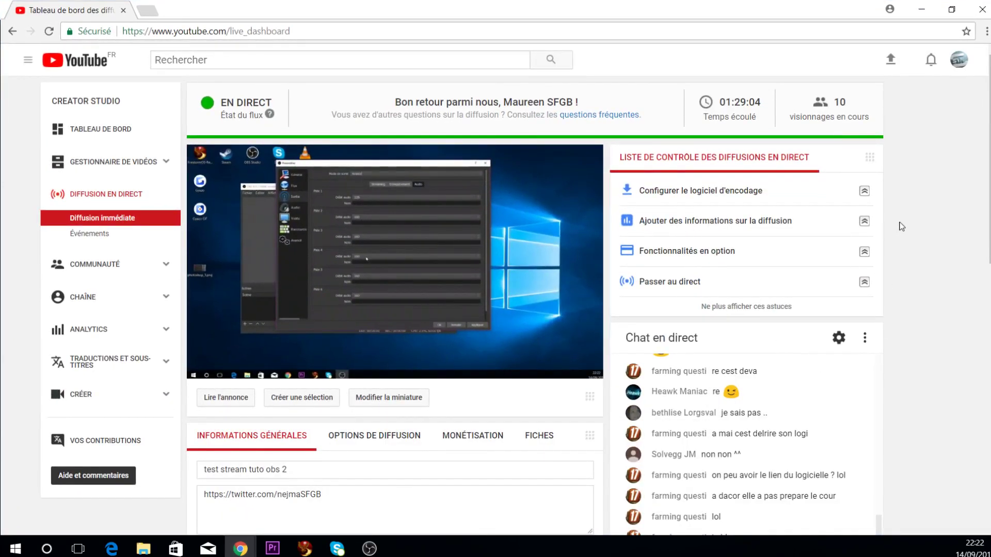
scroll(901, 228, "down", 3)
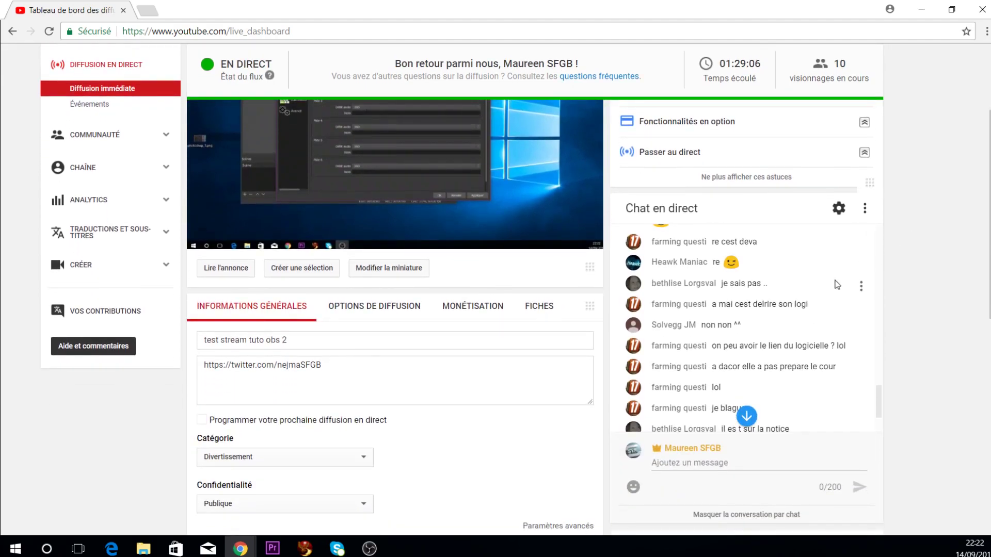
scroll(837, 285, "down", 5)
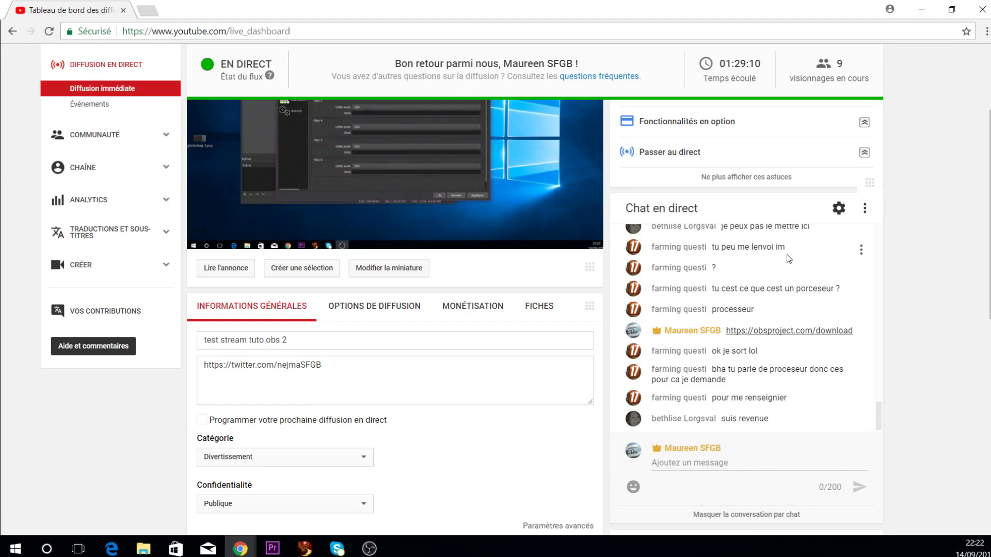
Step: Read back through the messages in the YouTube live chat, and return to the Audio settings in OBS Studio
scroll(787, 279, "down", 2)
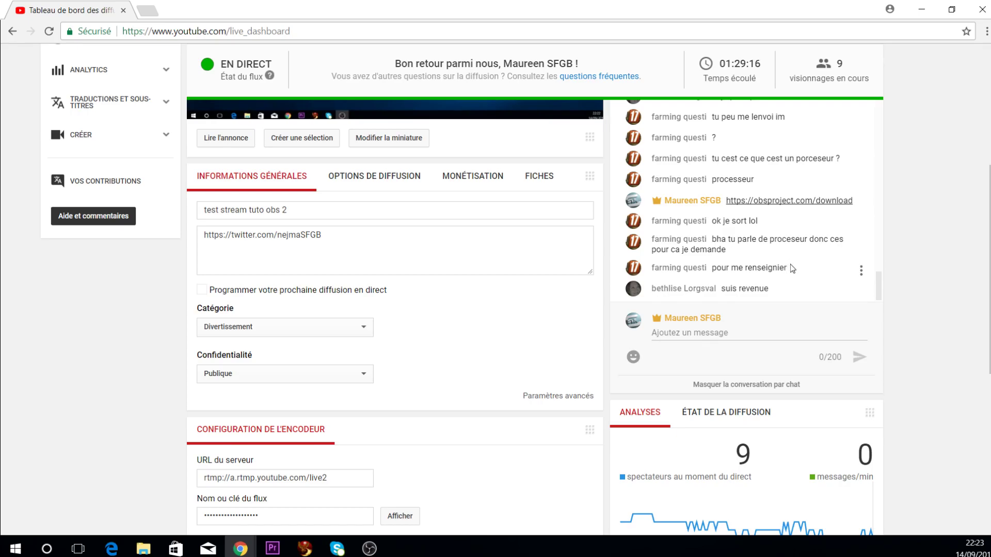
scroll(791, 264, "up", 1)
scroll(786, 241, "up", 1)
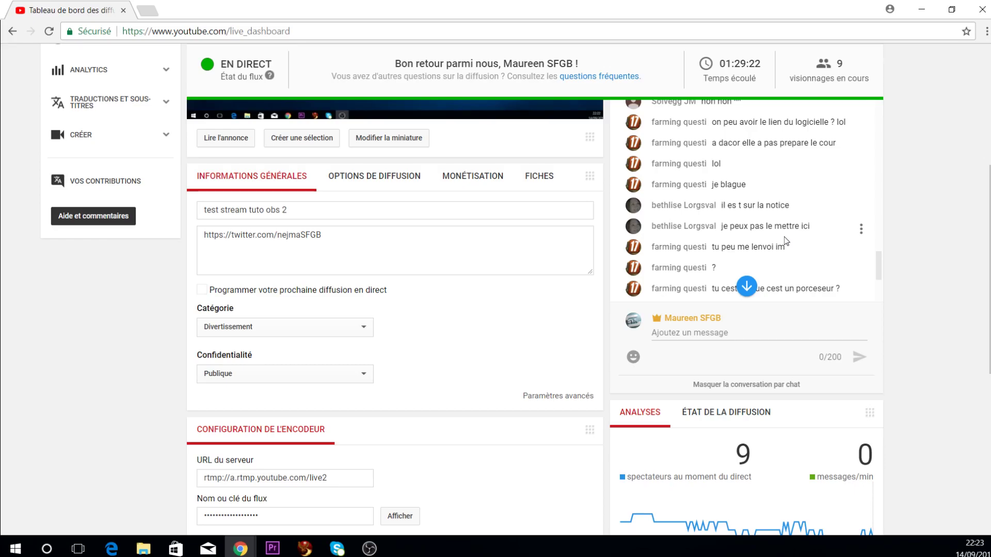
scroll(785, 241, "down", 4)
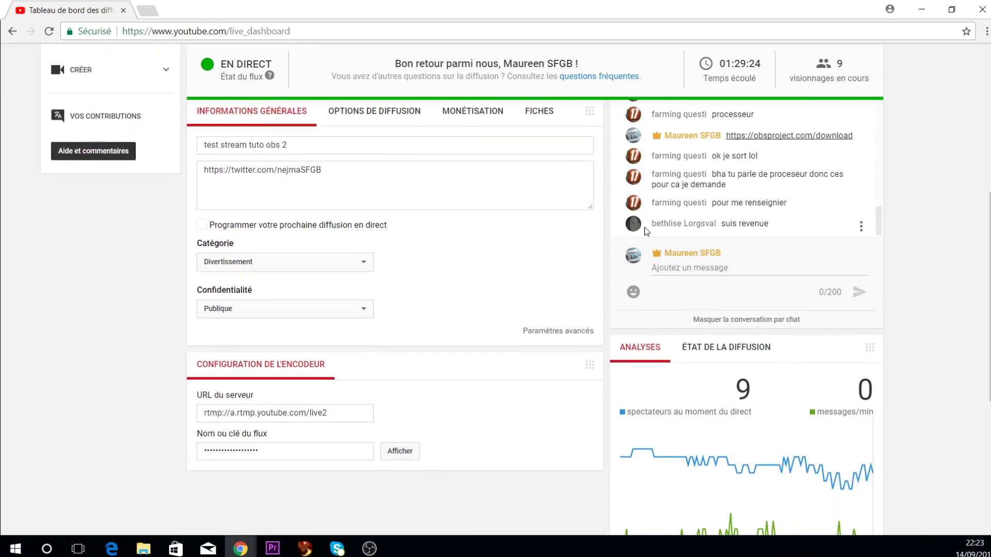
scroll(562, 273, "up", 5)
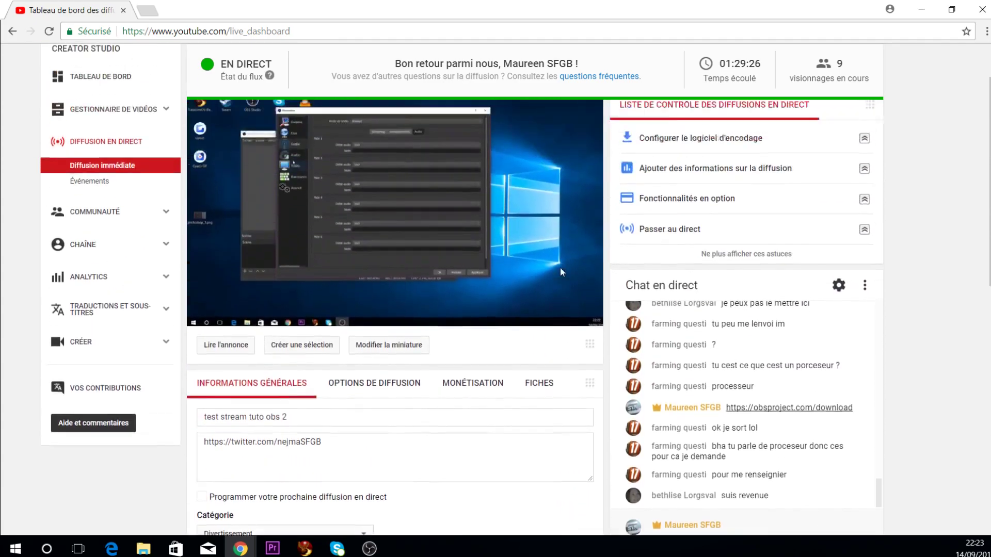
scroll(560, 267, "up", 1)
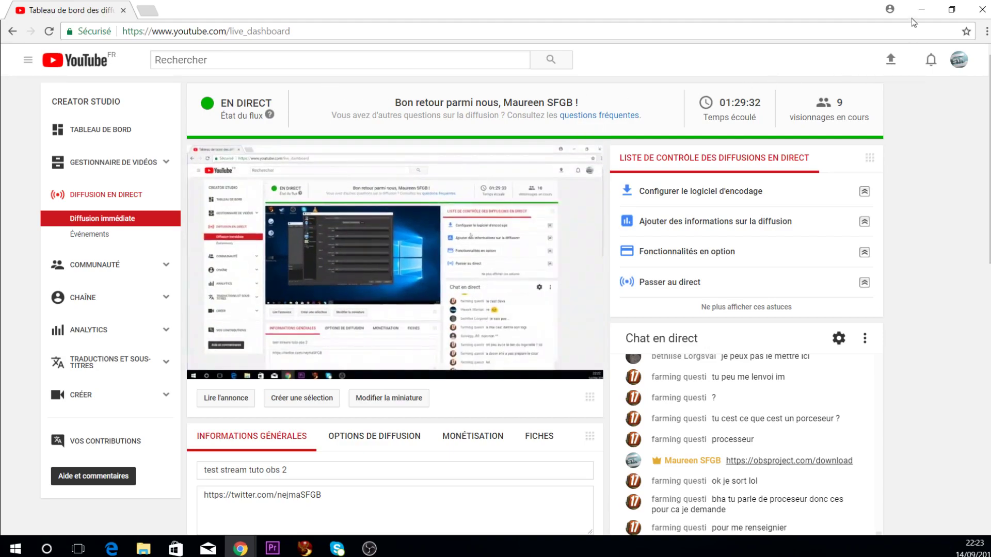
left_click(913, 16)
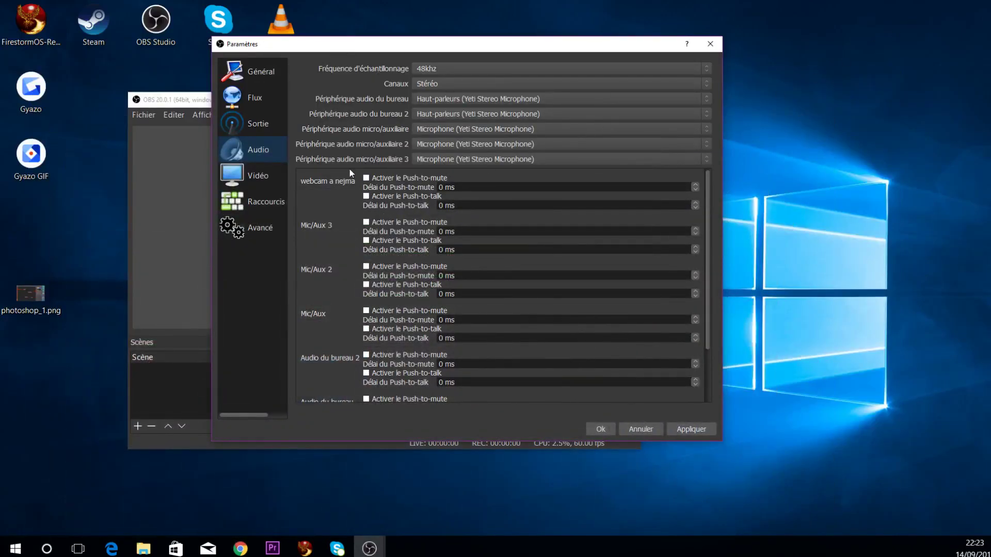
Step: Set the audio sample rate to 44.1khz, with the settings window moved clear of the OBS preview
left_click_drag(455, 47, 548, 55)
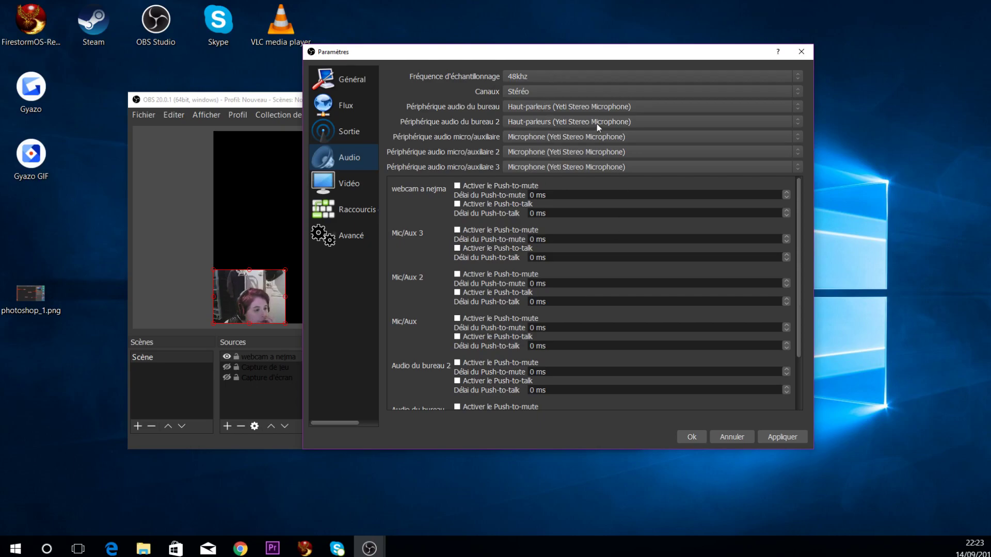
left_click_drag(544, 53, 636, 71)
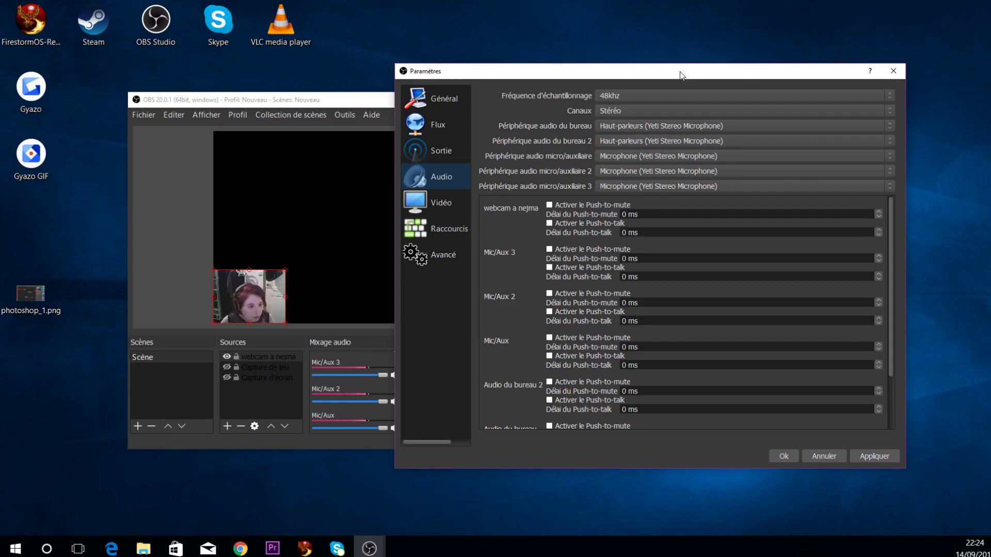
left_click_drag(654, 71, 624, 100)
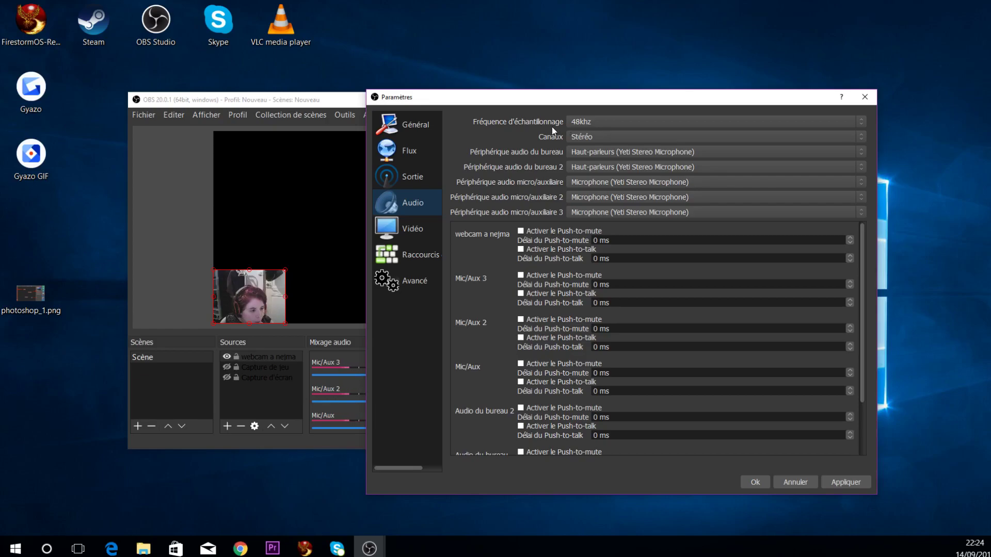
left_click(593, 123)
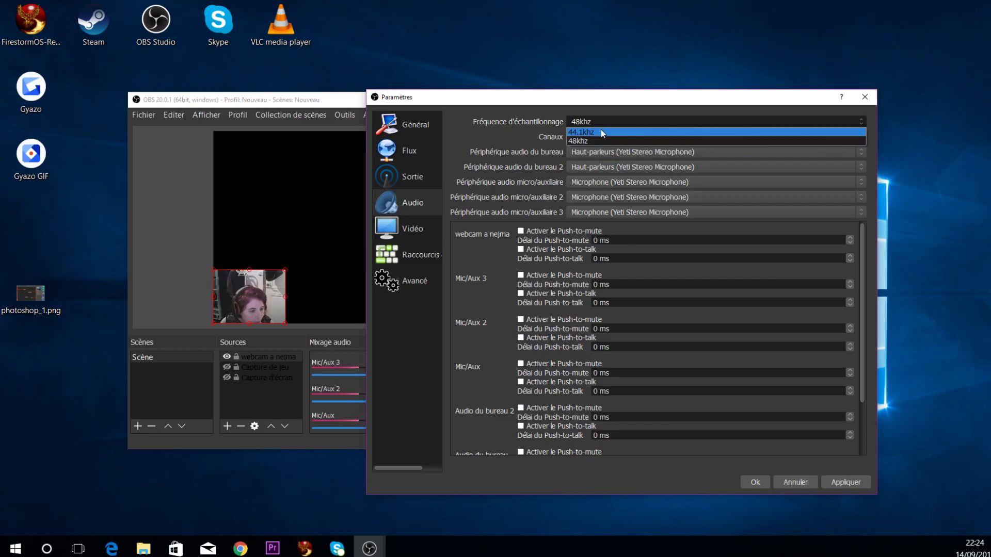
left_click(601, 132)
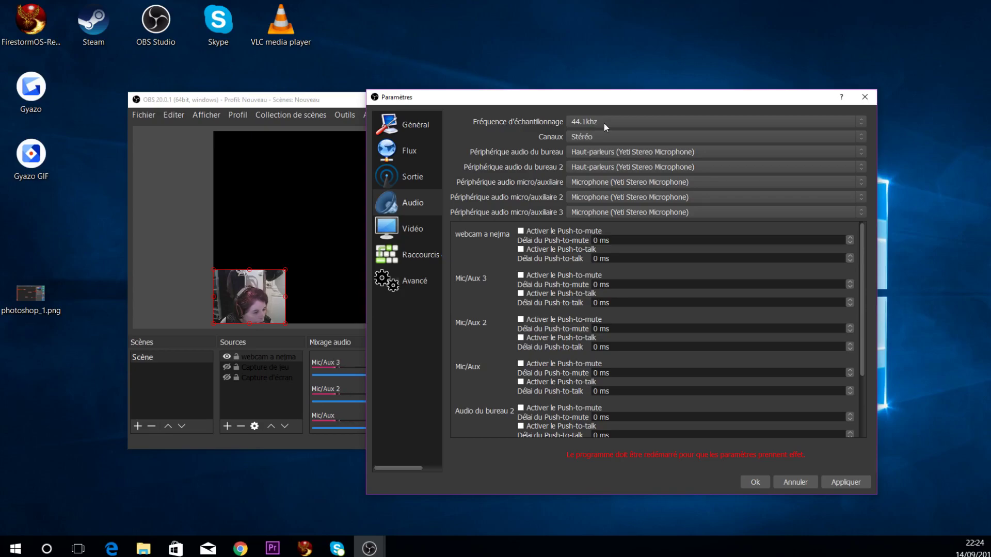
left_click(604, 123)
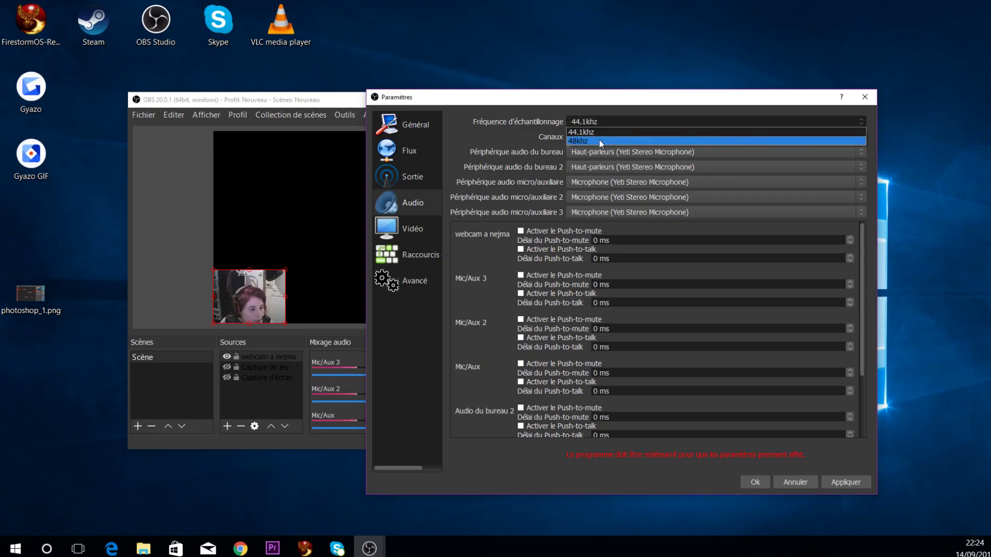
left_click(605, 121)
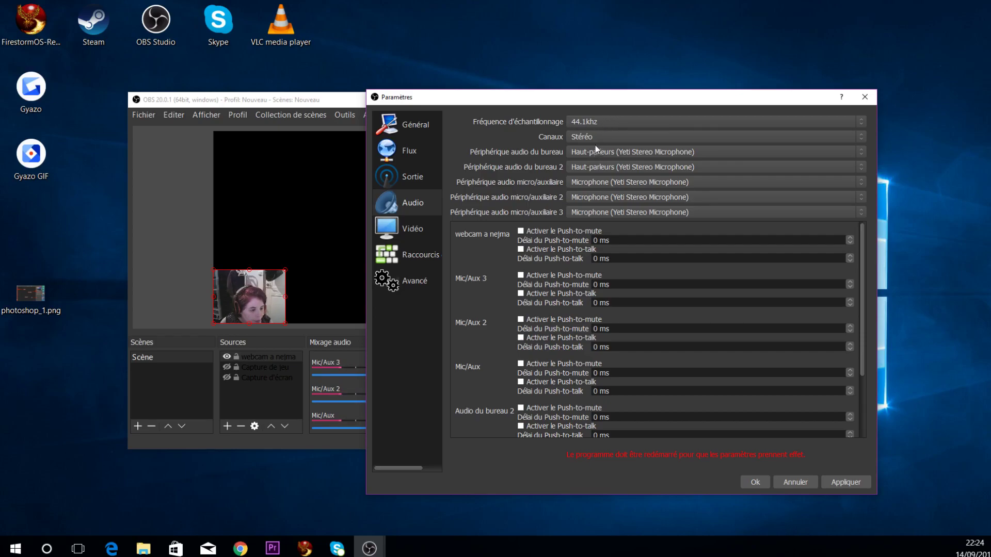
left_click(594, 127)
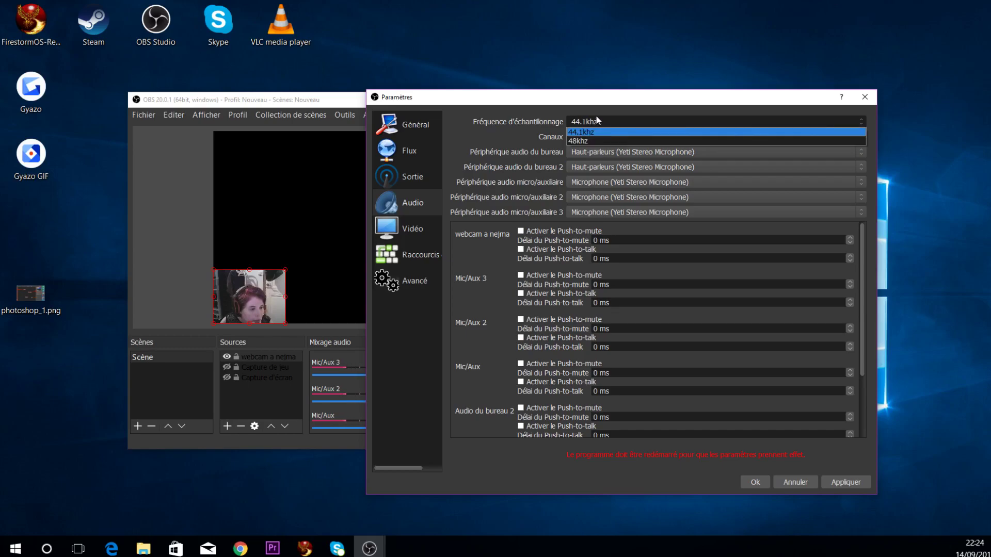
left_click(600, 125)
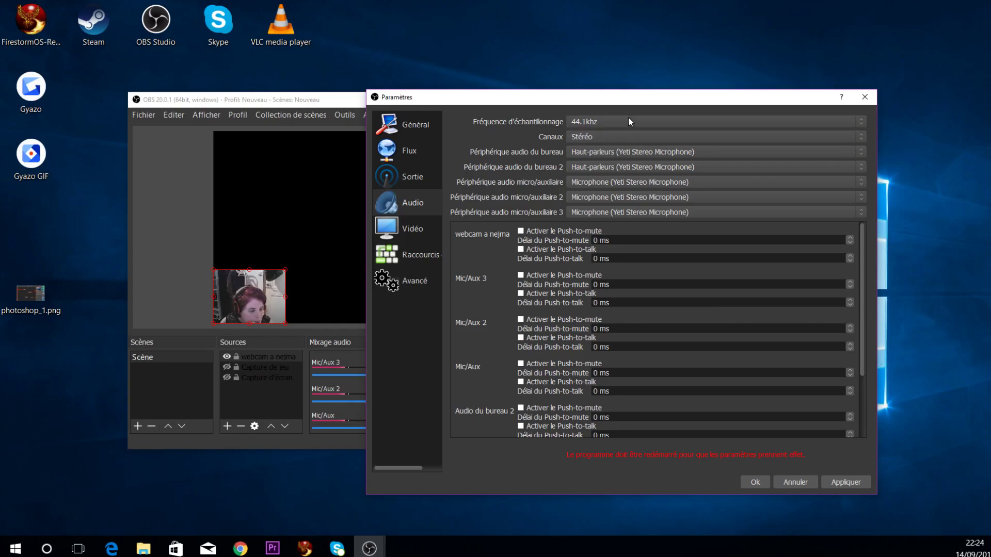
Step: Review the channel choices, try Mono and set the audio channels back to Stéréo
left_click_drag(637, 97, 599, 92)
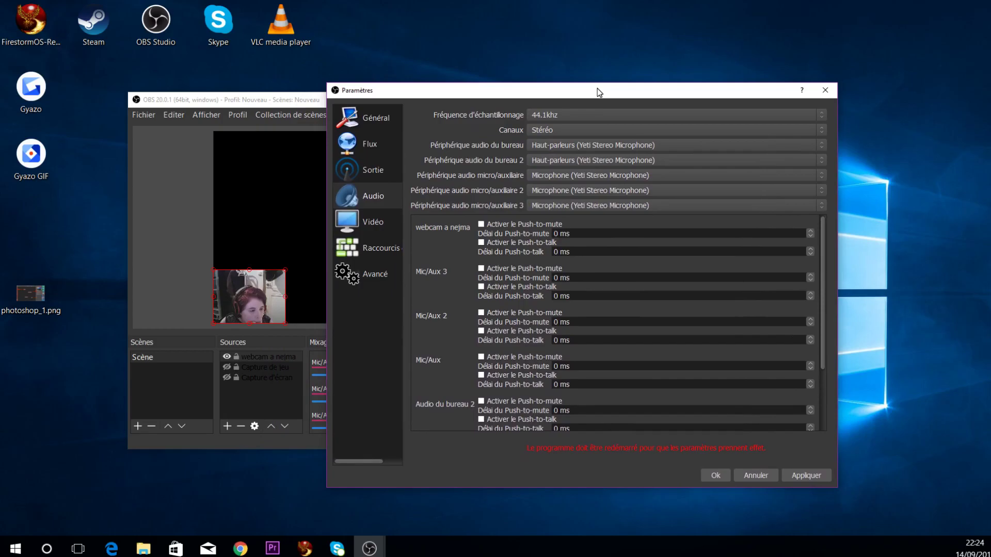
left_click(572, 135)
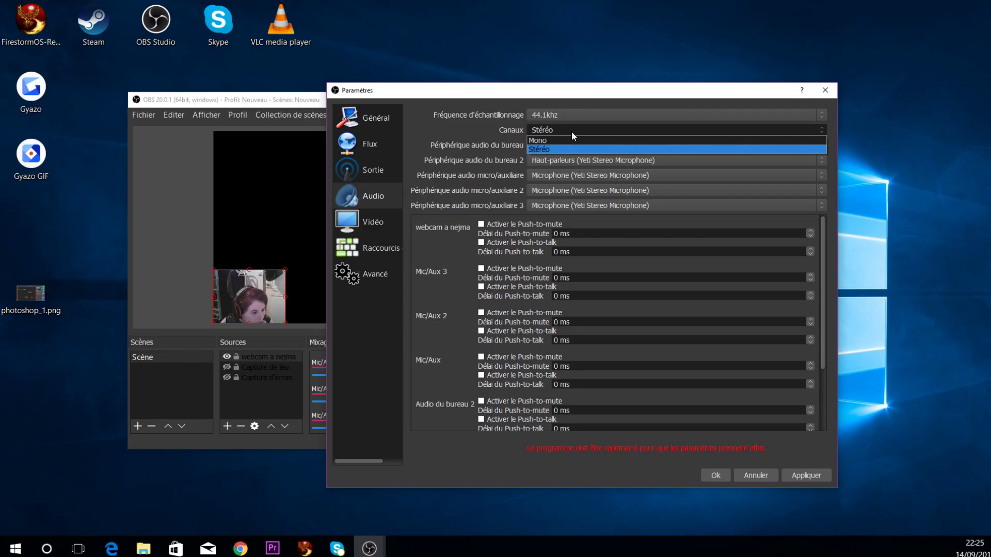
left_click(571, 131)
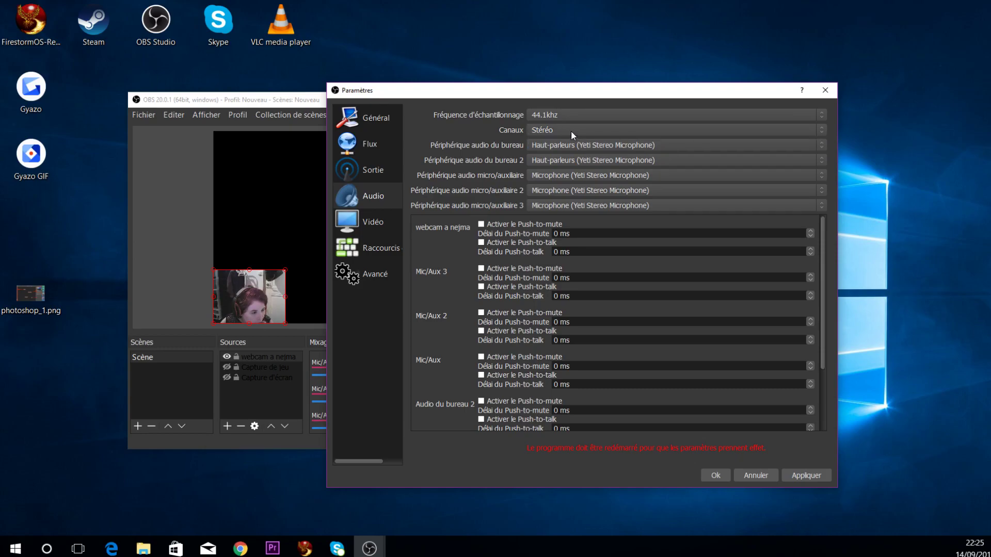
left_click(570, 131)
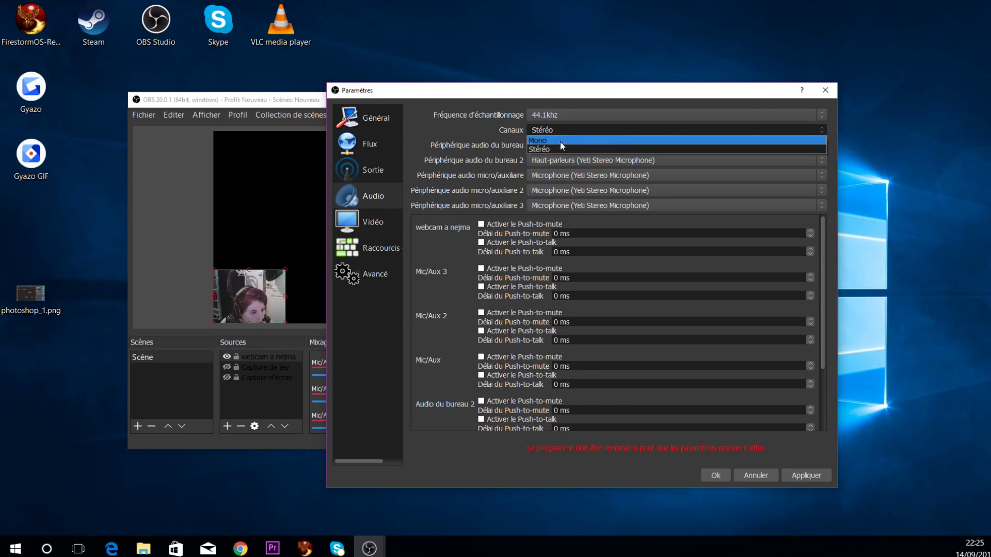
left_click(560, 141)
left_click(561, 131)
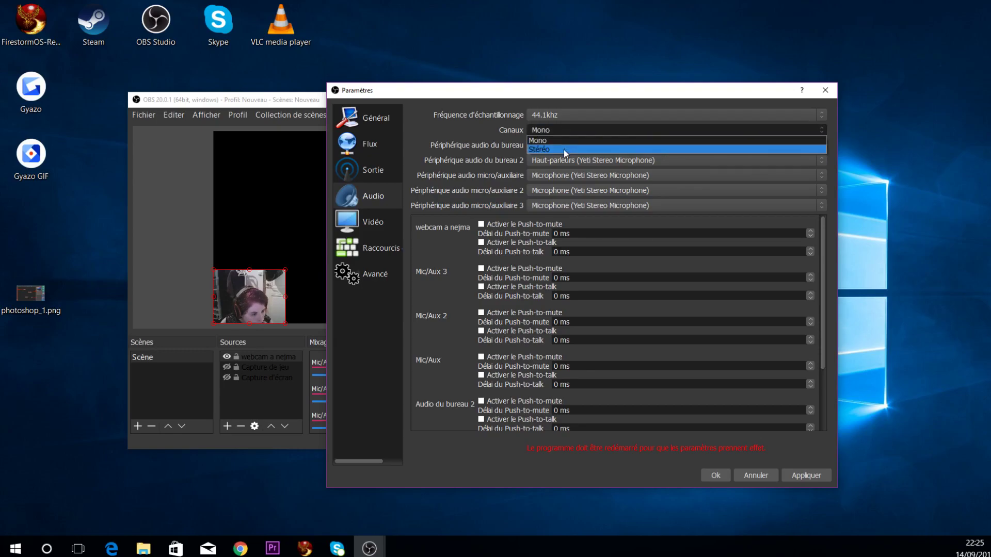
left_click(562, 147)
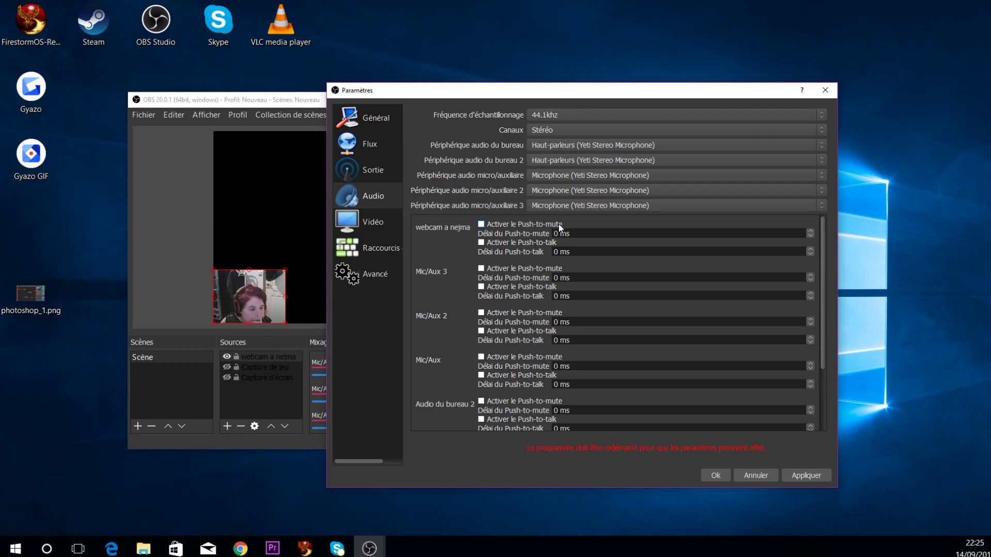
Step: Examine the devices available for Périphérique audio du bureau without choosing a different one
left_click_drag(577, 96, 539, 94)
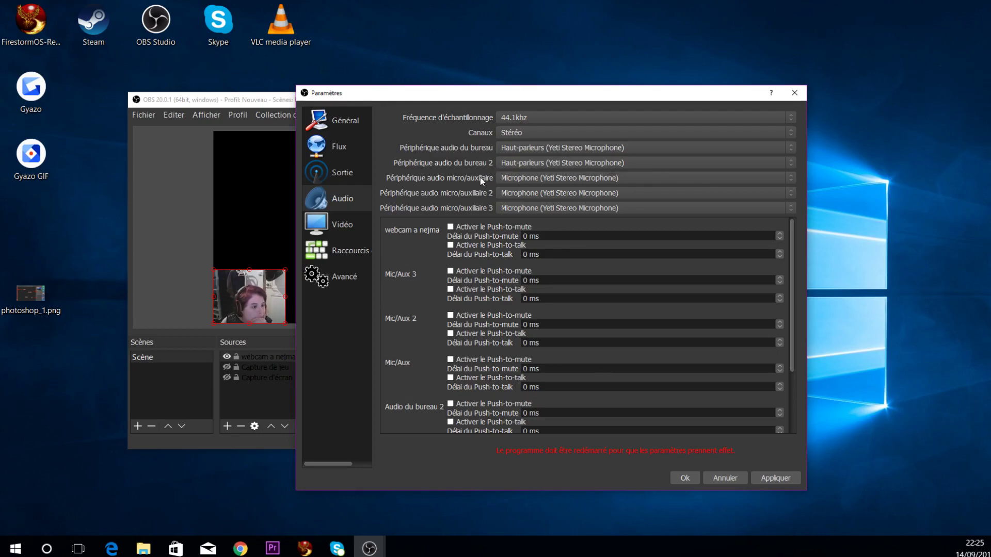
left_click_drag(532, 92, 610, 77)
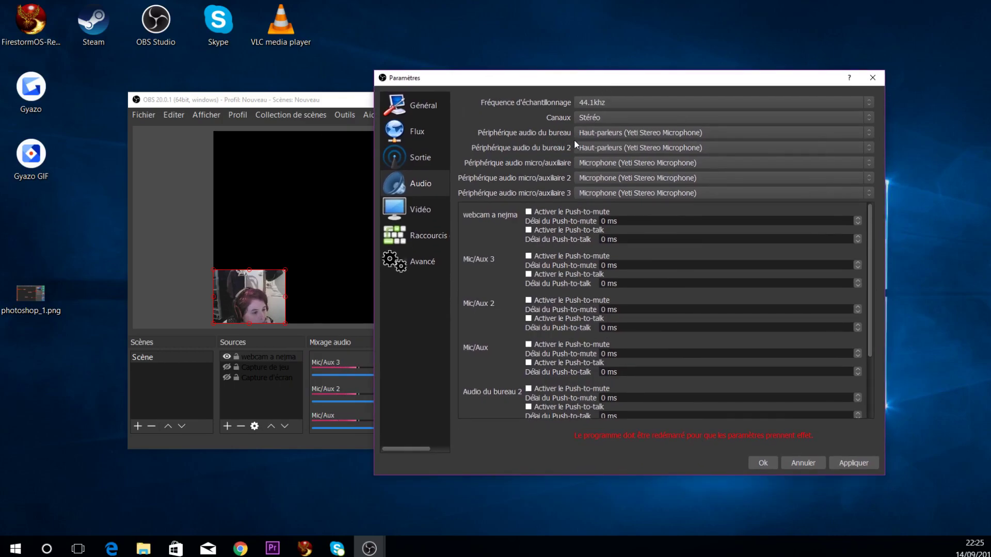
left_click(671, 137)
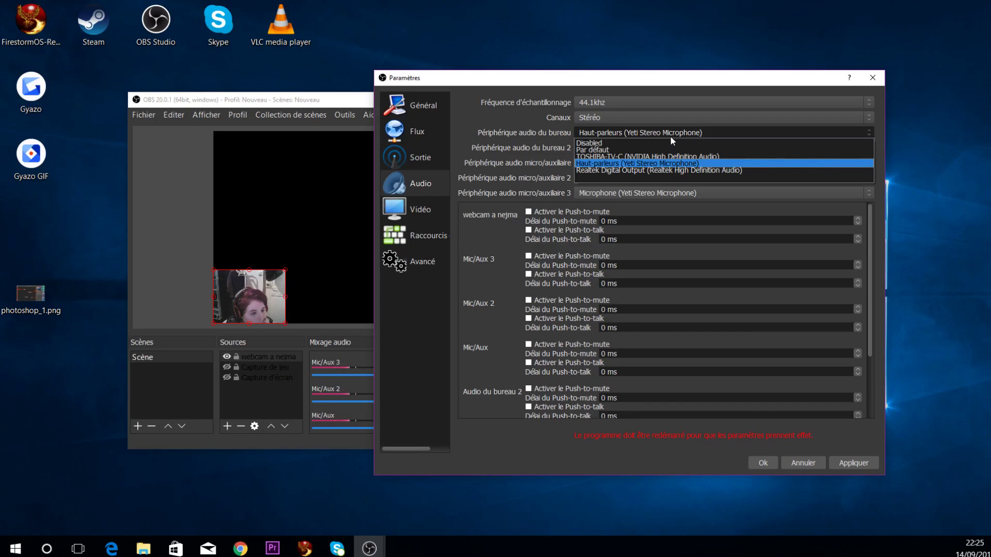
left_click(670, 137)
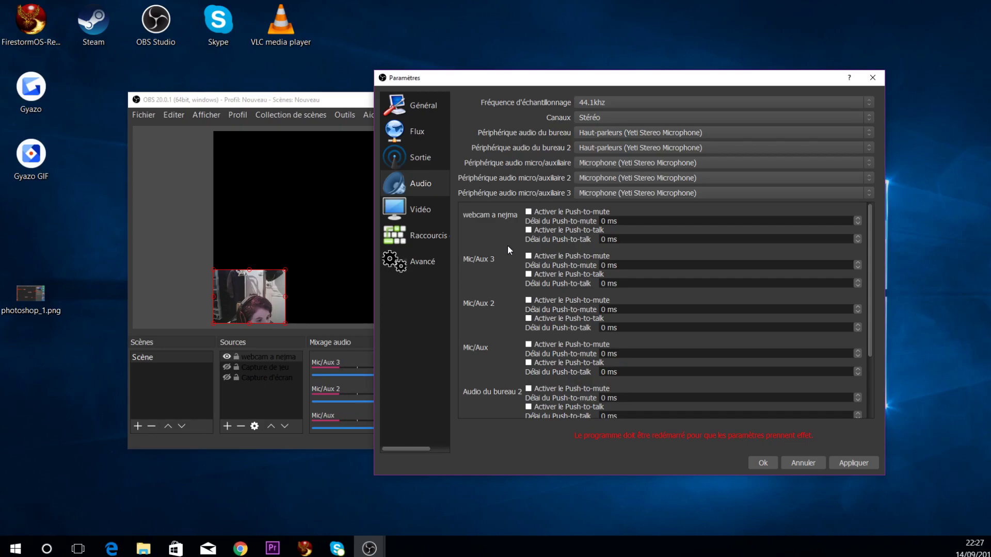
Step: Enable Push-to-mute for Mic/Aux 3, the webcam source, Audio du bureau 2 and Audio du bureau
scroll(512, 287, "down", 3)
scroll(513, 287, "up", 3)
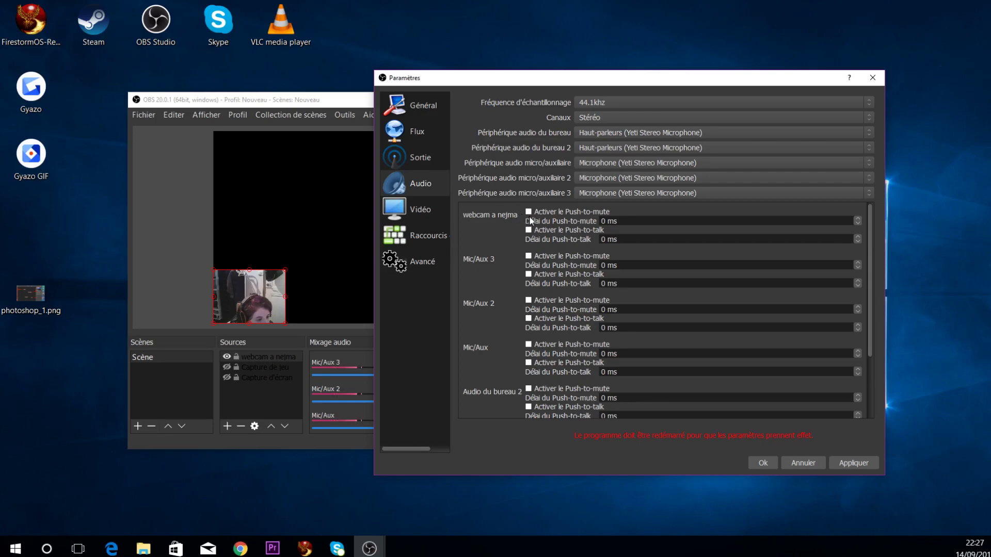
left_click(529, 257)
scroll(535, 331, "down", 1)
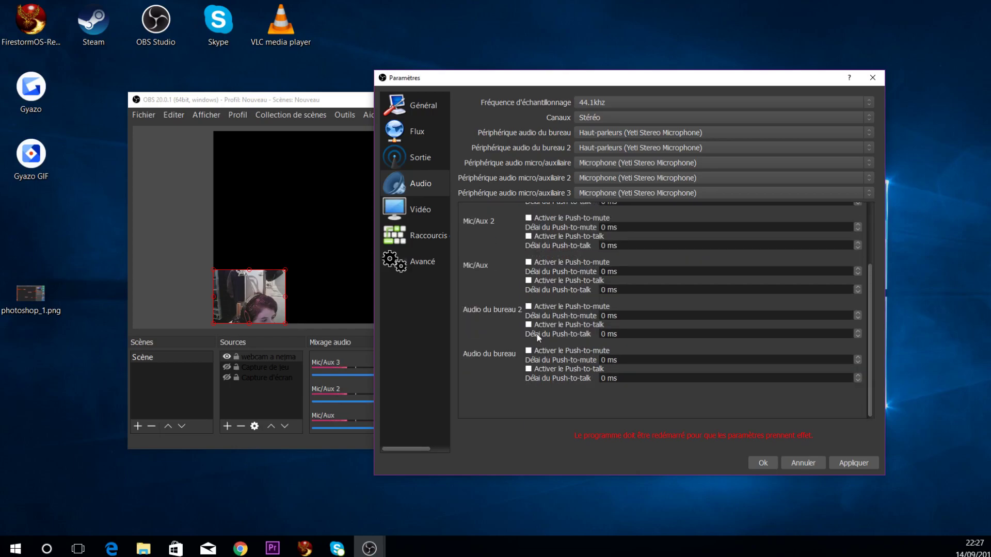
scroll(537, 334, "up", 1)
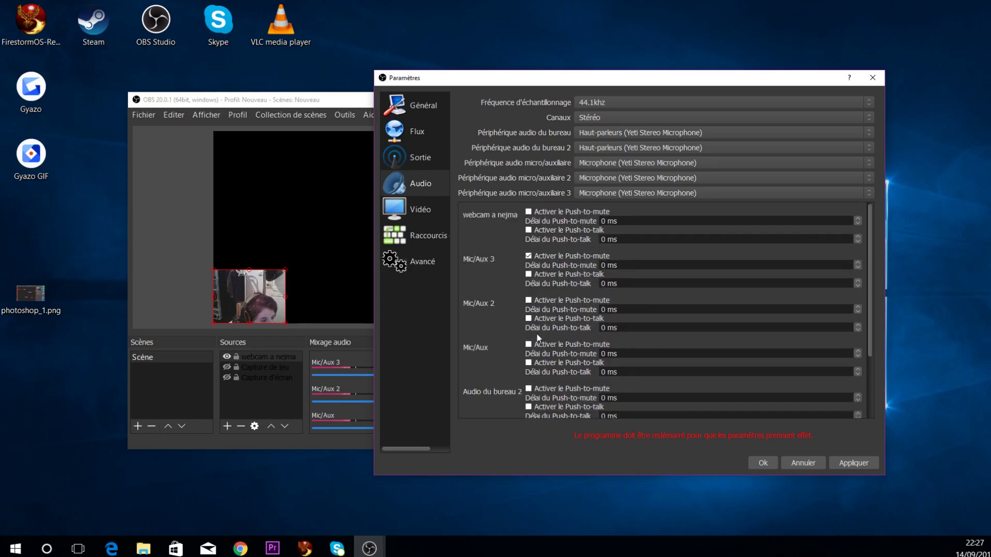
left_click(529, 212)
scroll(534, 357, "down", 2)
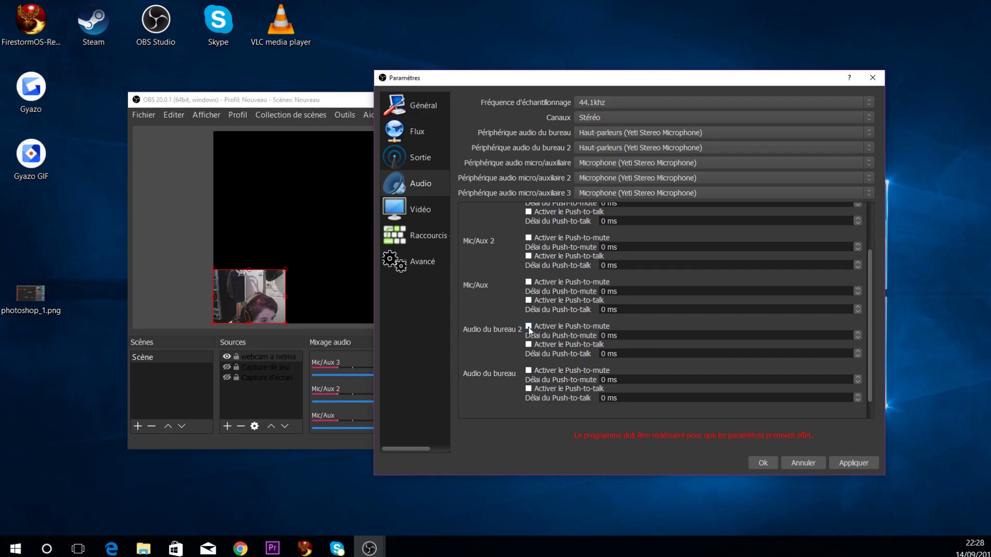
left_click(528, 327)
left_click(529, 370)
scroll(578, 281, "up", 2)
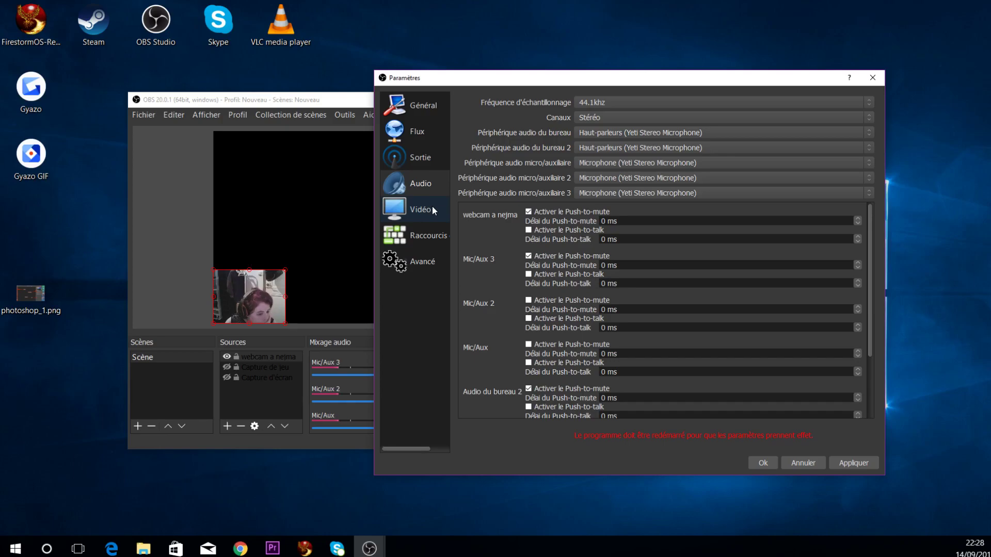
Step: Disable Push-to-mute again for the webcam source, Mic/Aux 3, Audio du bureau and Audio du bureau 2
left_click(529, 212)
left_click(528, 256)
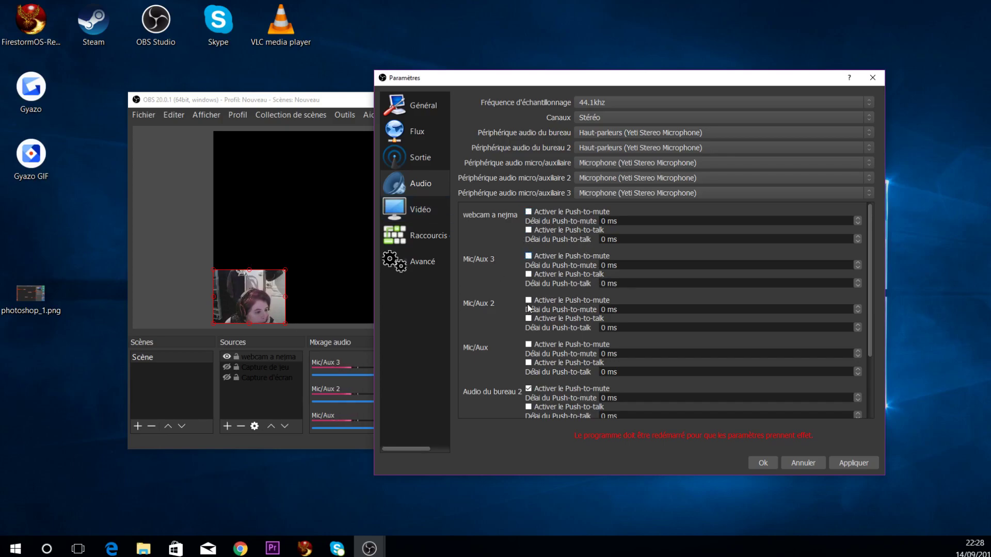
scroll(531, 351, "down", 3)
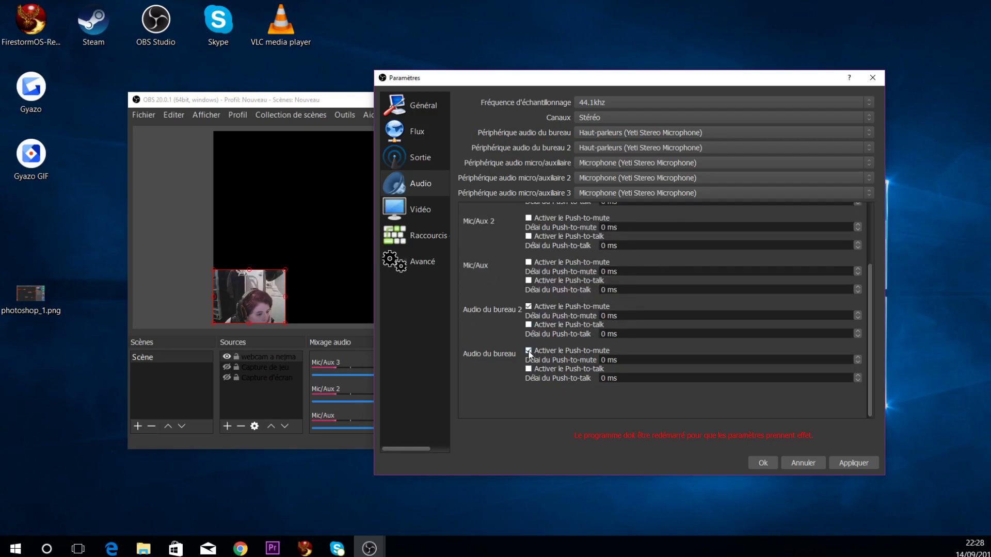
left_click(528, 306)
scroll(561, 318, "up", 3)
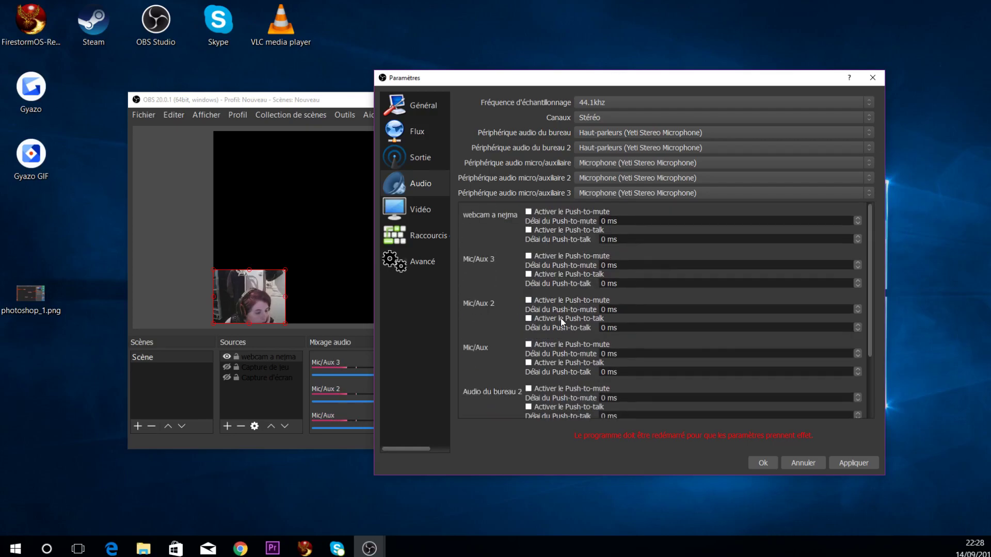
Step: Change the Push-to-mute delay of the Mic/Aux source to 7 ms
scroll(583, 284, "down", 3)
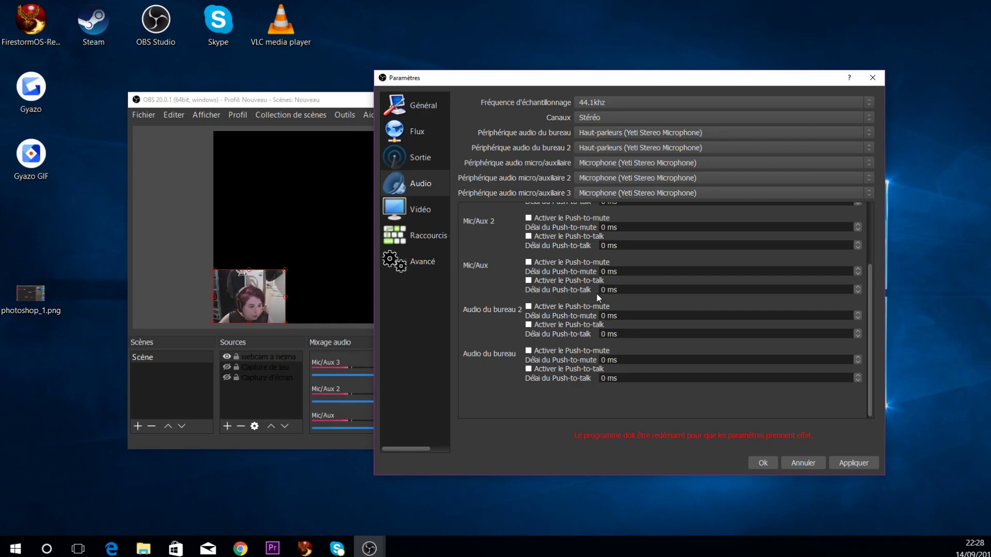
scroll(633, 301, "up", 1)
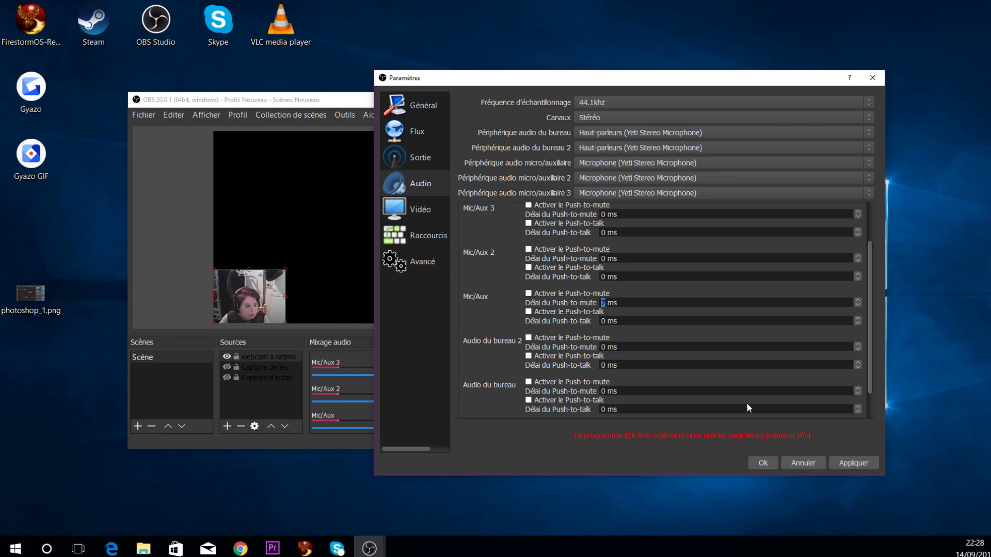
Step: Bring up the Vidéo settings, switch to the YouTube live dashboard in Chrome to read the chat, and return to OBS
left_click(421, 217)
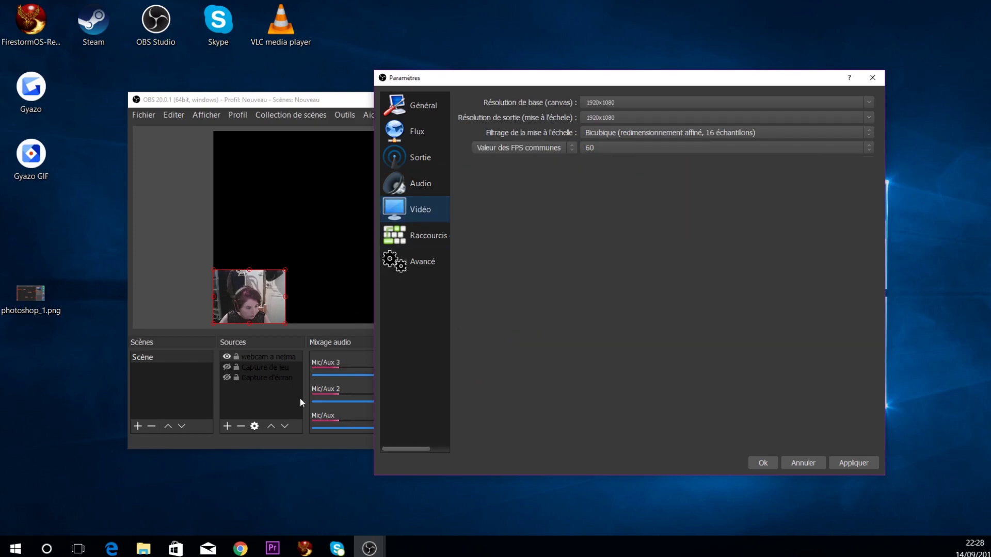
mouse_move(240, 547)
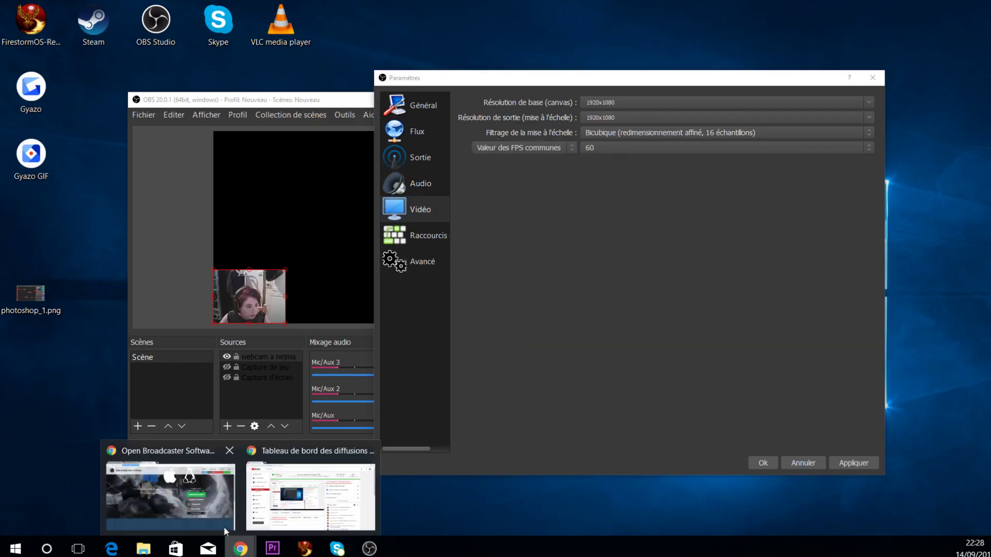
left_click(305, 459)
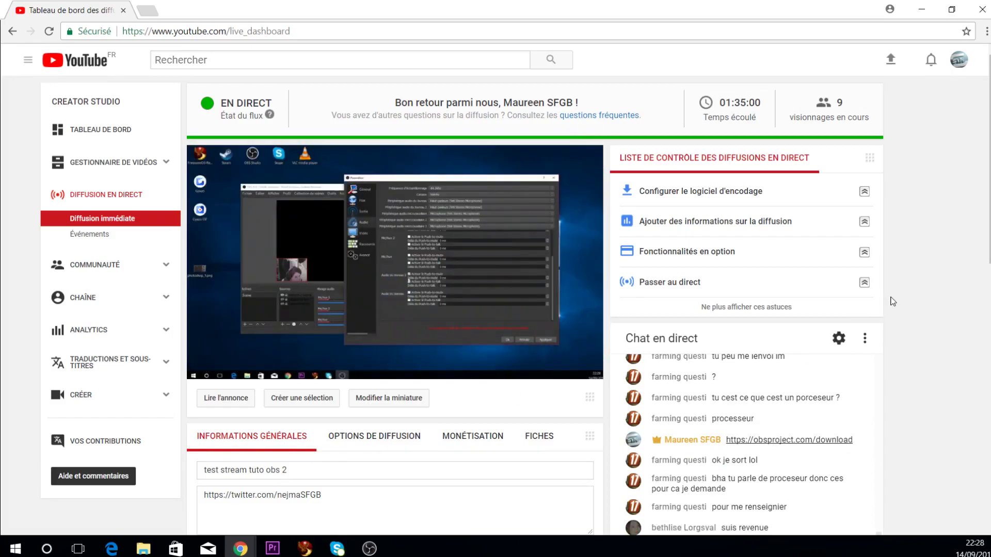
scroll(931, 320, "down", 1)
scroll(928, 317, "down", 3)
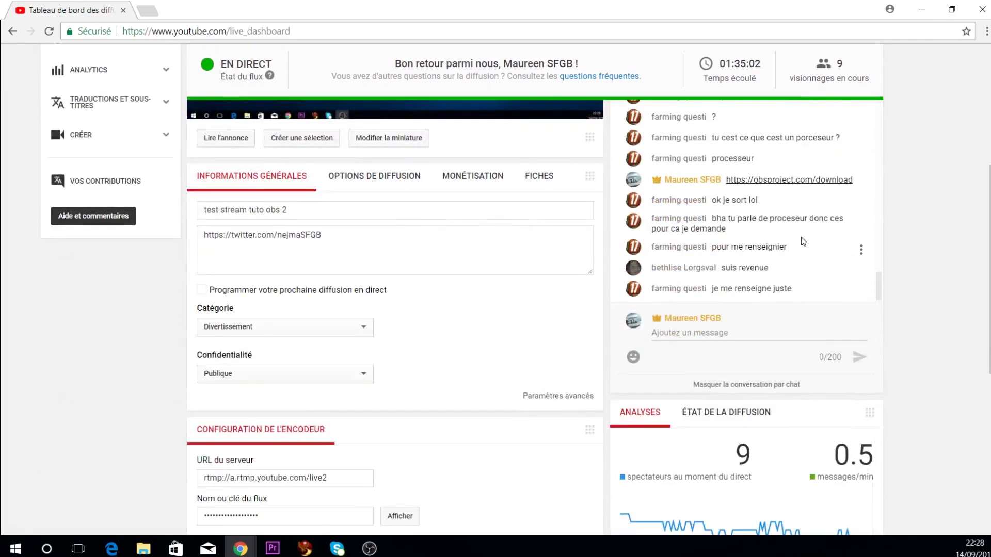
scroll(801, 242, "down", 1)
scroll(821, 199, "up", 1)
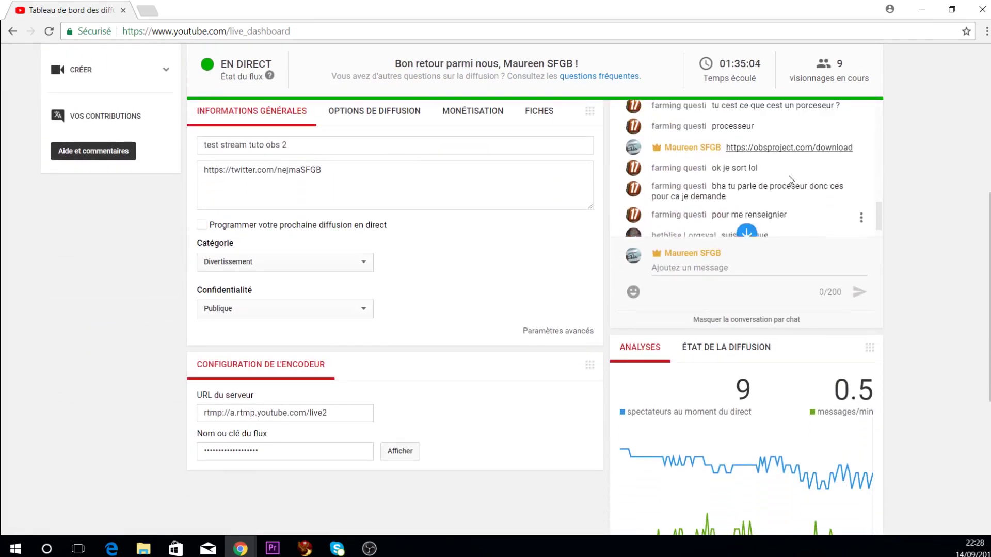
left_click(922, 9)
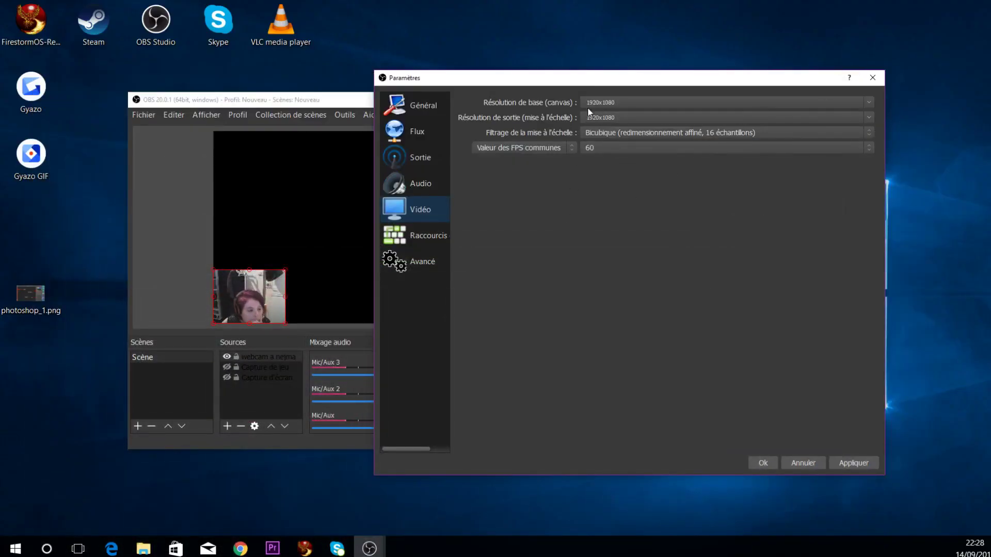
Step: Move the Paramètres window aside to look at the main window's preview and sources, and bring it back over them
left_click_drag(622, 82, 551, 108)
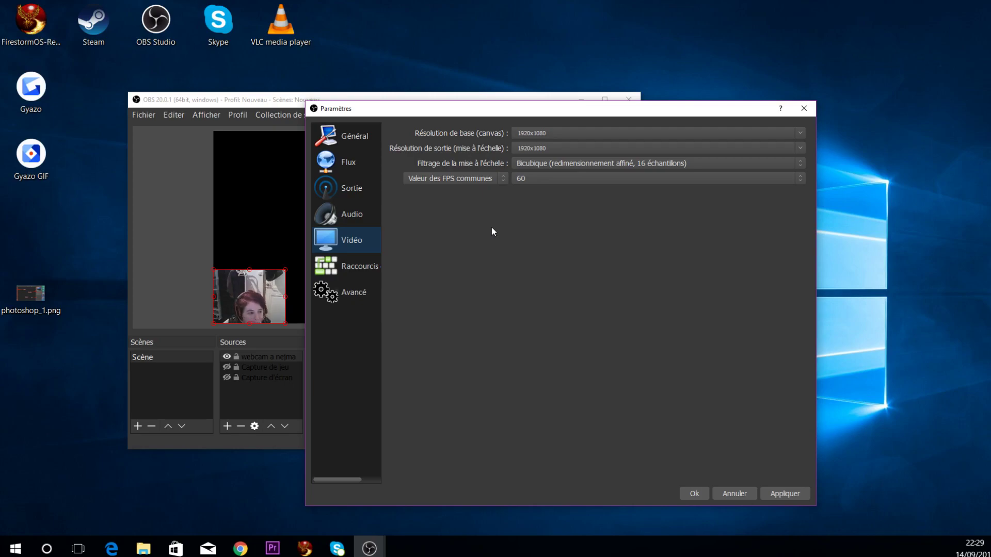
left_click_drag(461, 113, 631, 70)
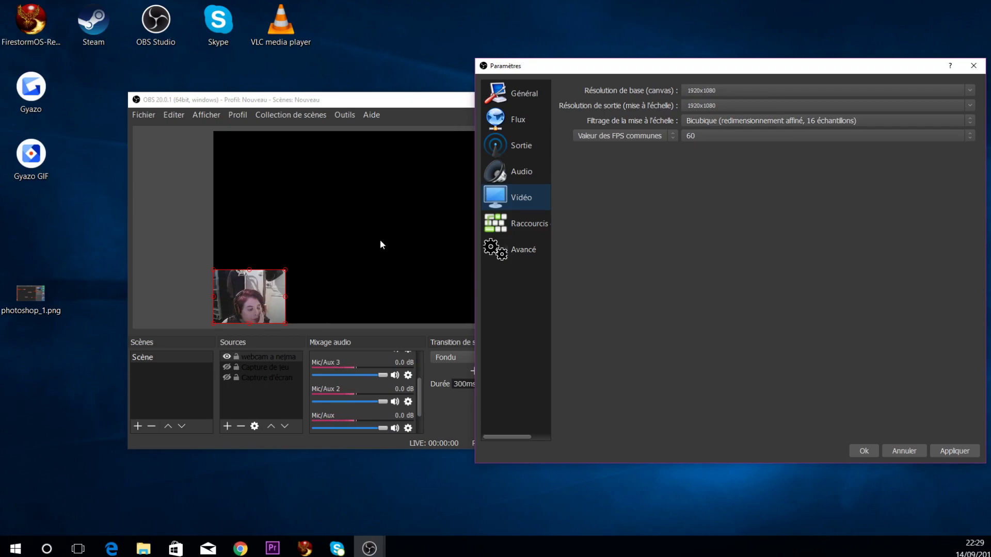
left_click(225, 380)
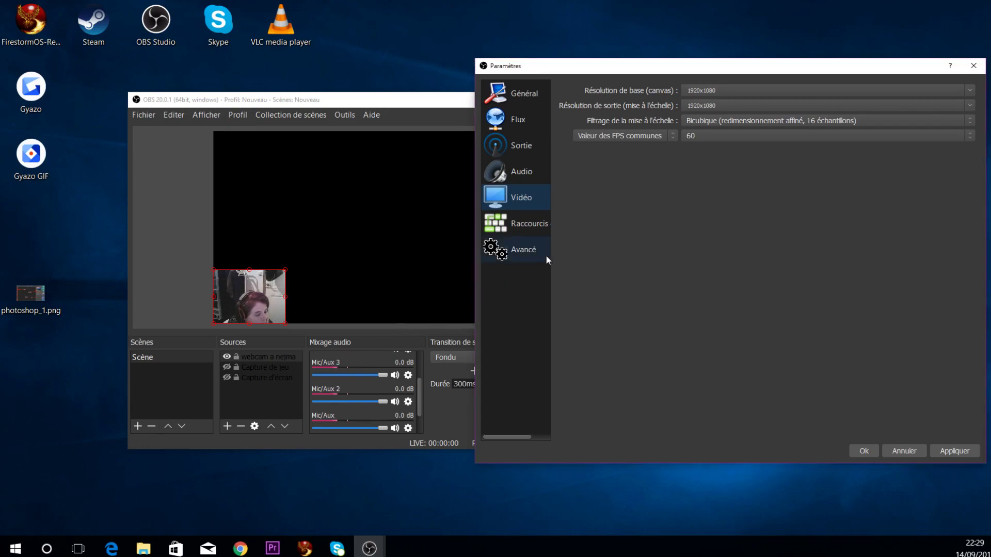
left_click_drag(635, 68, 410, 106)
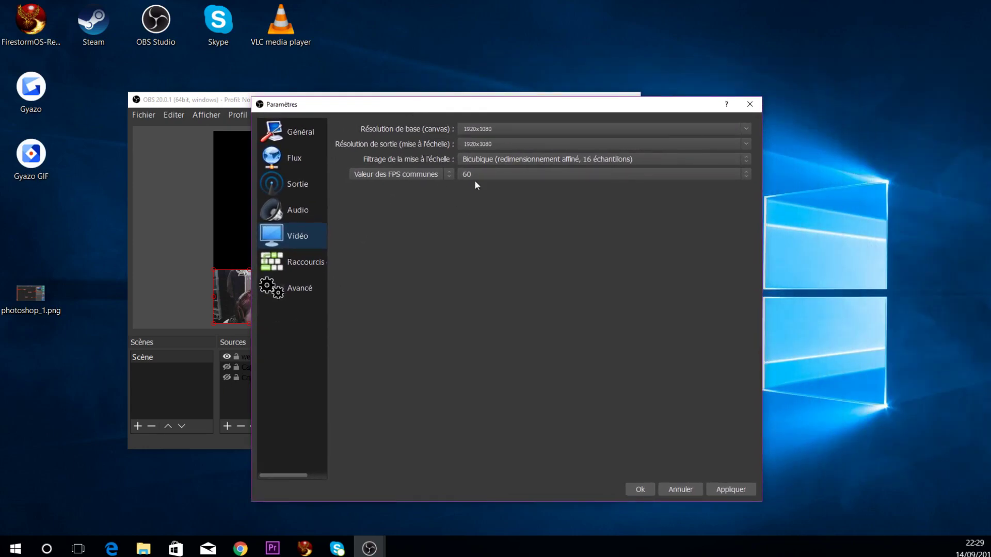
left_click_drag(485, 111, 525, 131)
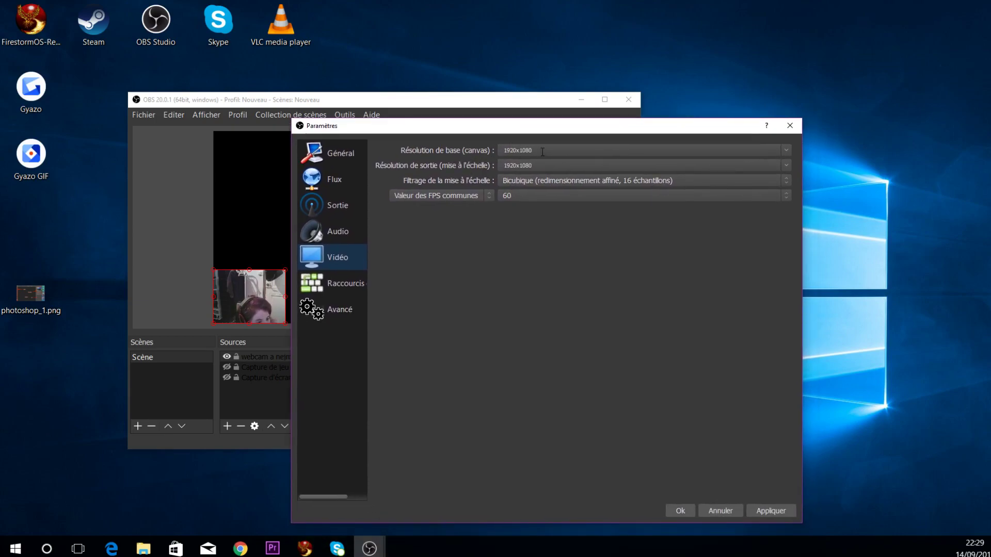
Step: Set the scaled output resolution to 1280x720 and choose Bicubique (redimensionnement affiné, 16 échantillons) as the scaling filter
left_click(785, 163)
left_click(706, 165)
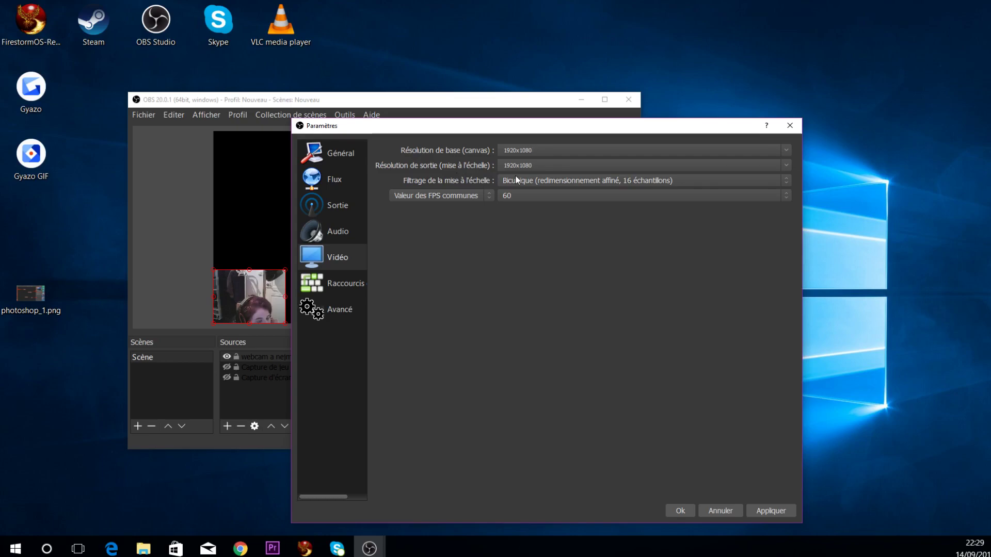
left_click(790, 166)
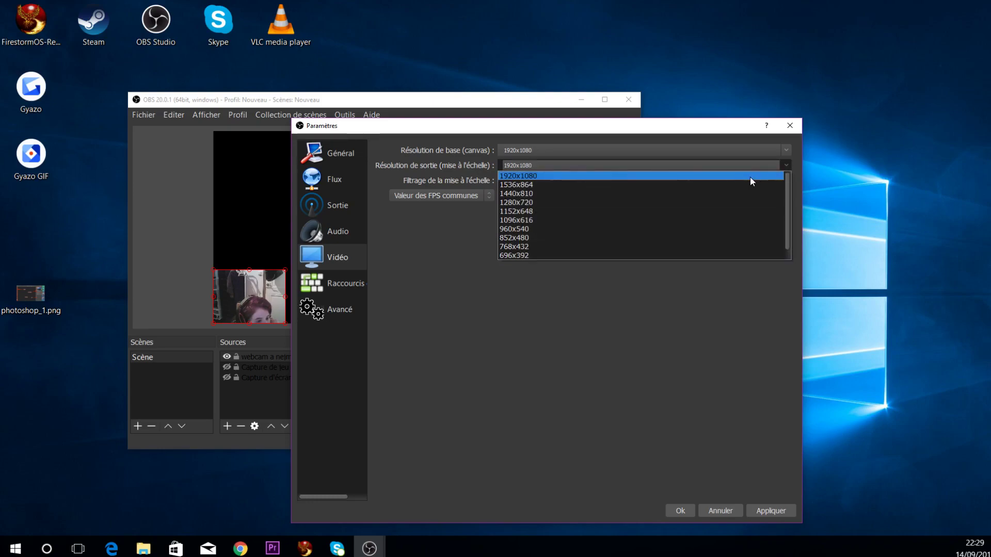
left_click(525, 202)
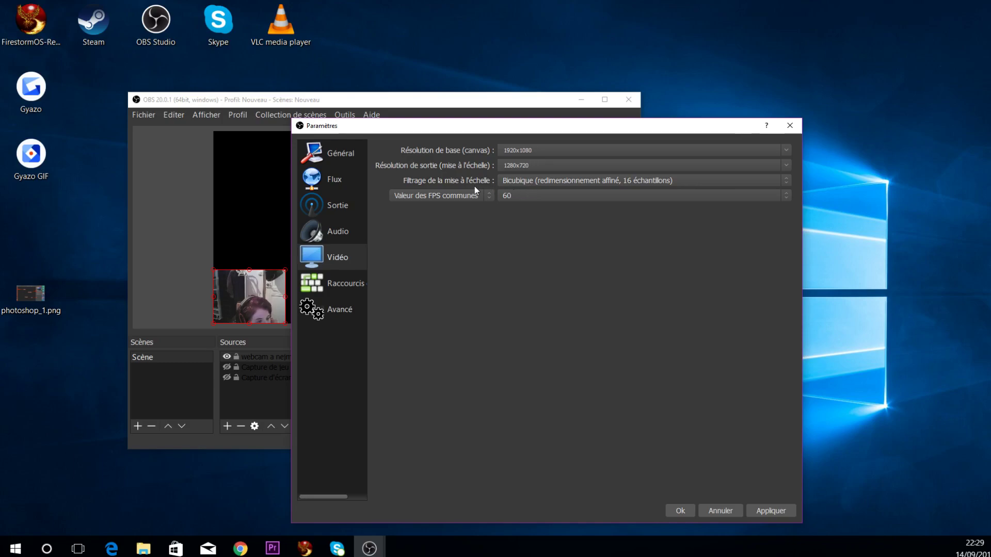
left_click(783, 184)
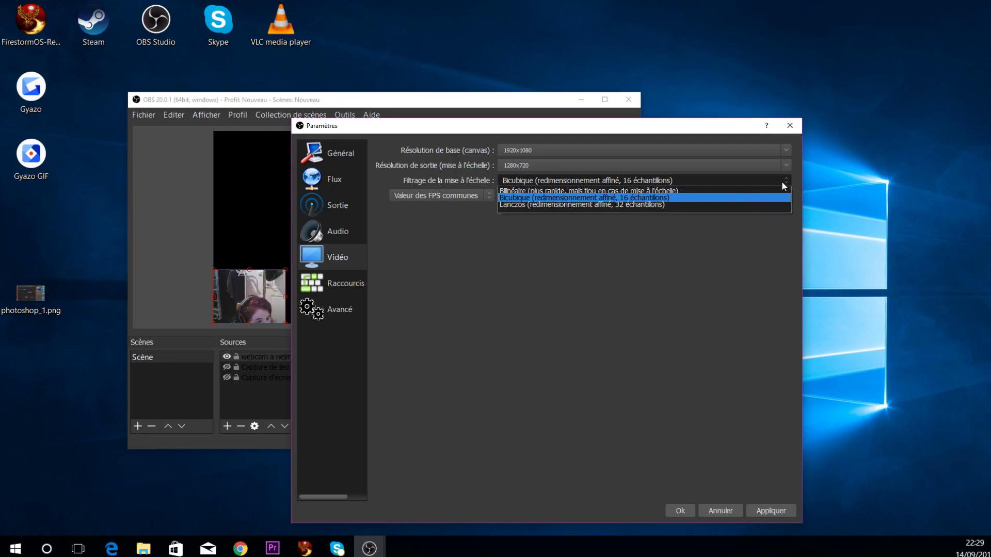
left_click(648, 196)
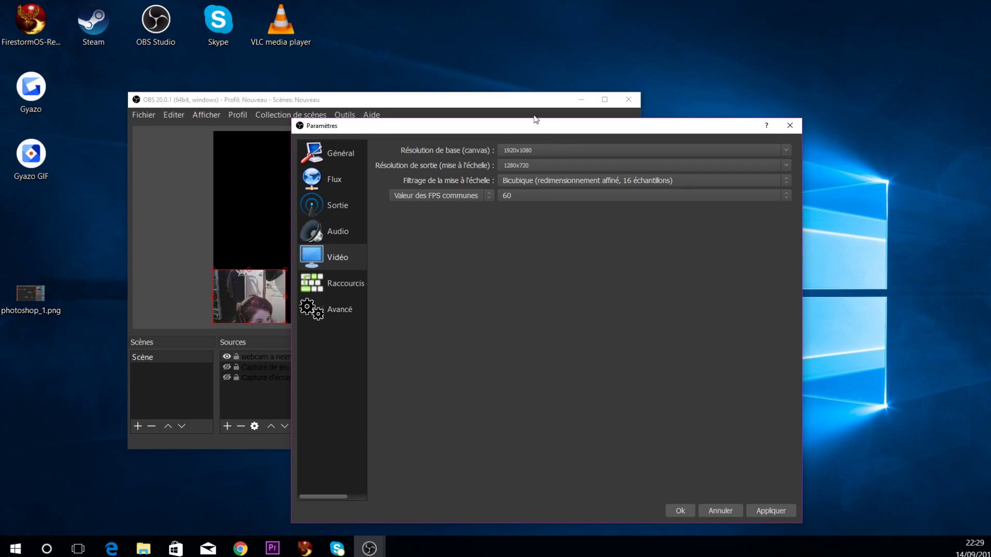
Step: Examine the common FPS values available for the video without choosing a different one
left_click_drag(528, 127, 450, 95)
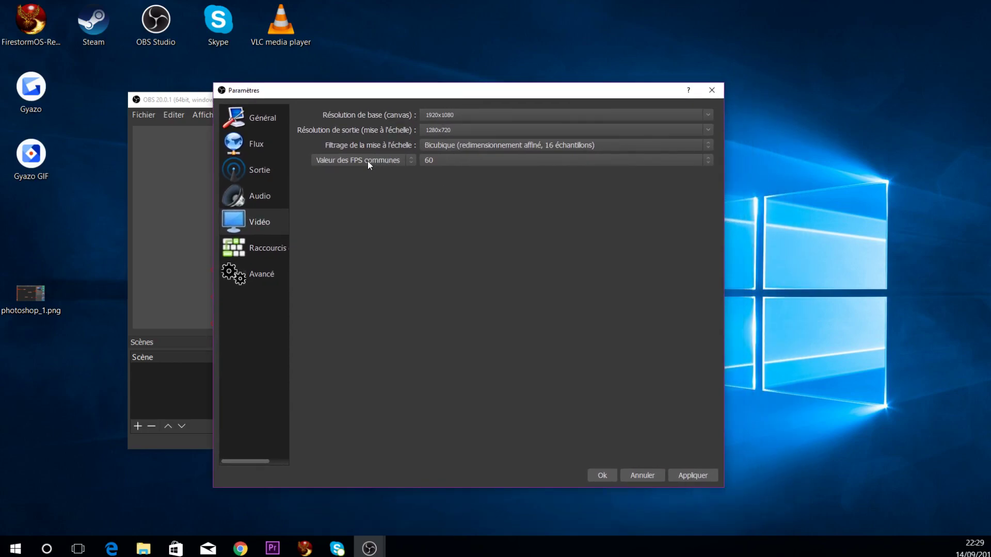
left_click(710, 159)
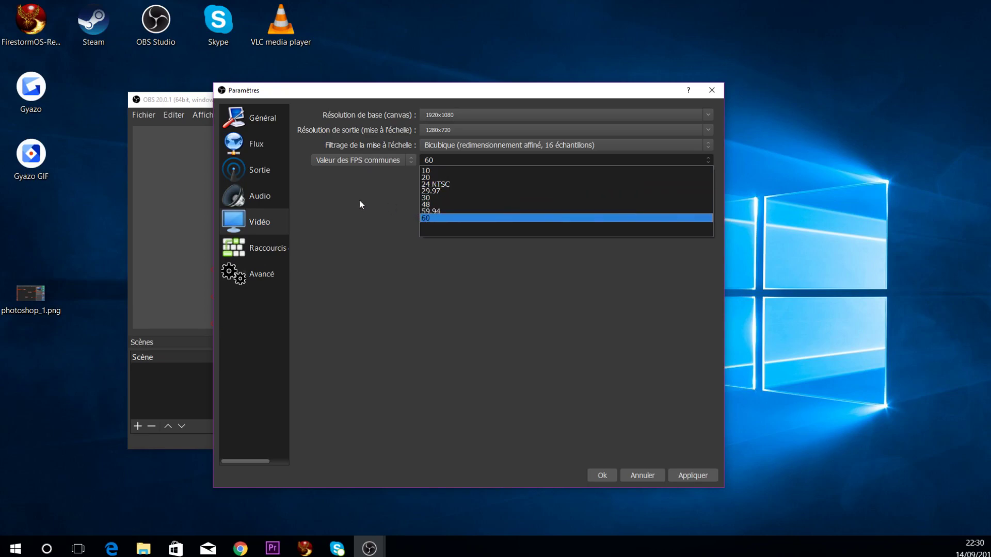
left_click(334, 221)
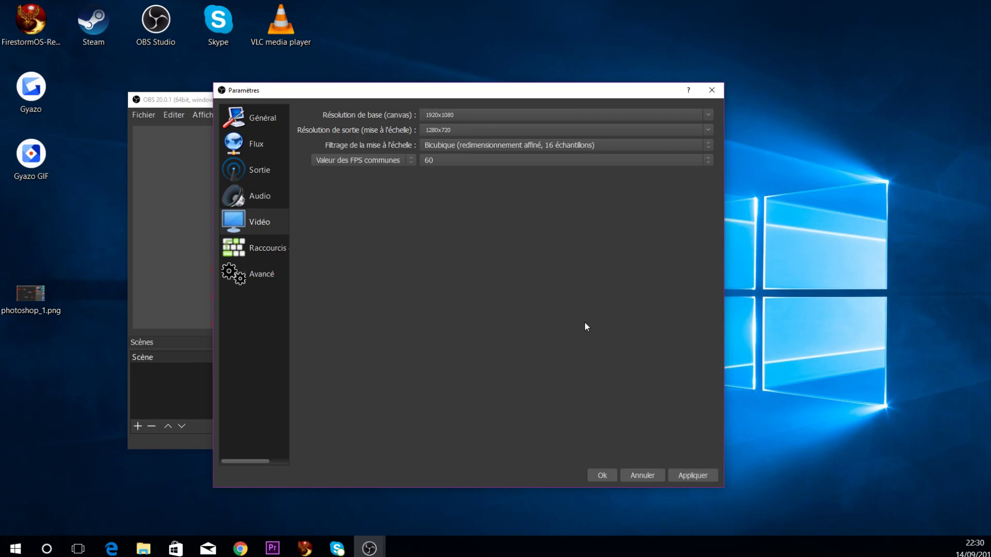
Step: Assign F1 as the hotkey for both Commencer le streaming and Arrêter le streaming
left_click(276, 251)
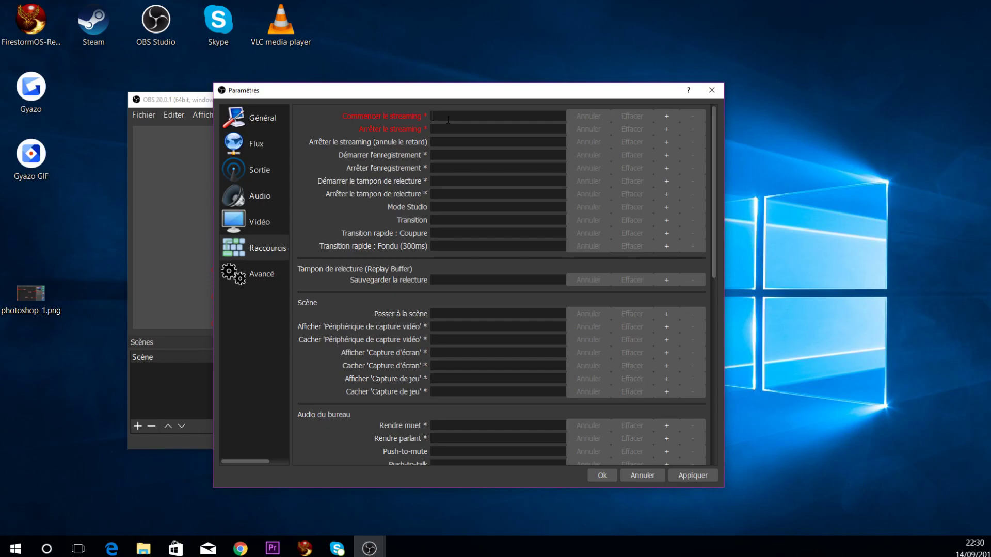
left_click(448, 118)
key("F1")
left_click(451, 129)
key("F1")
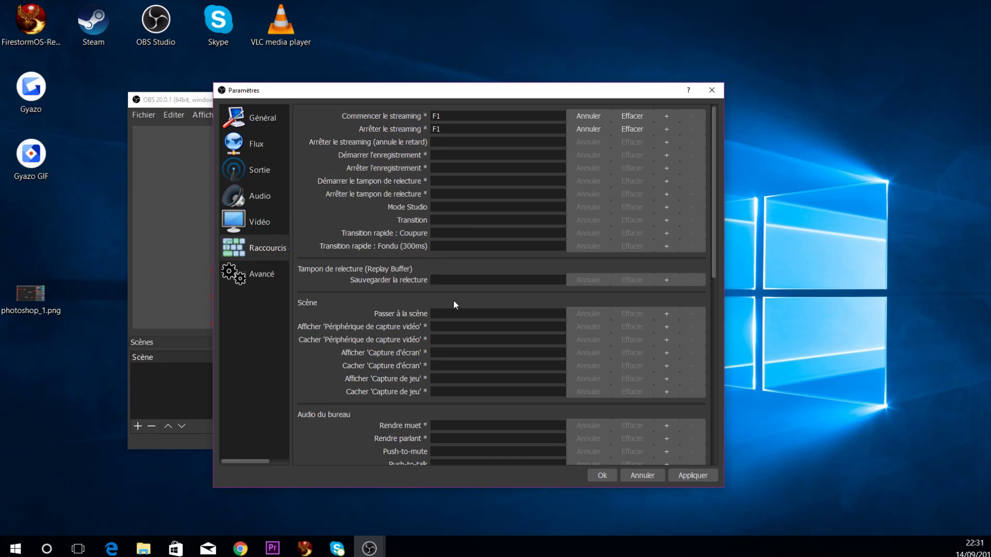
Step: Assign F2 as the hotkey for both Démarrer l'enregistrement and Arrêter l'enregistrement
scroll(464, 317, "down", 4)
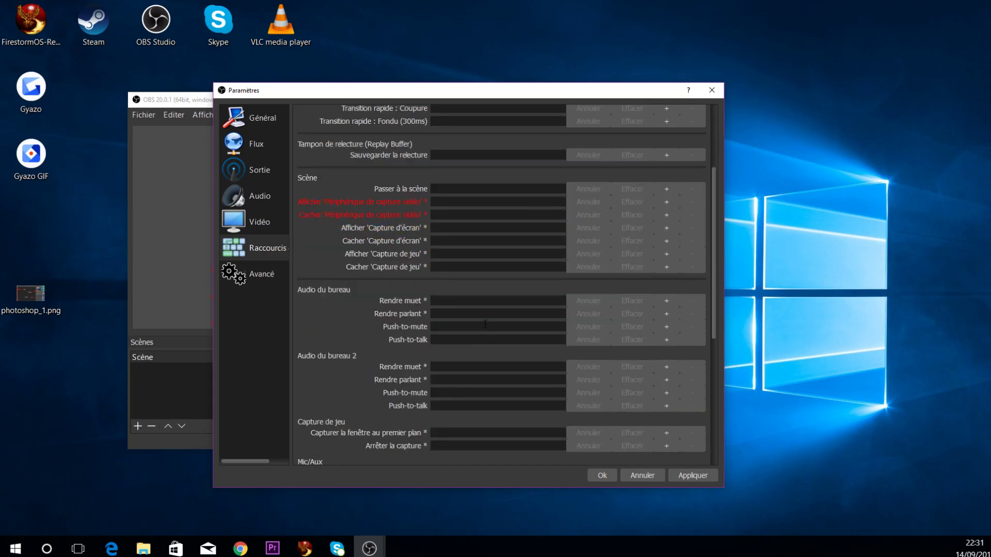
scroll(485, 325, "up", 4)
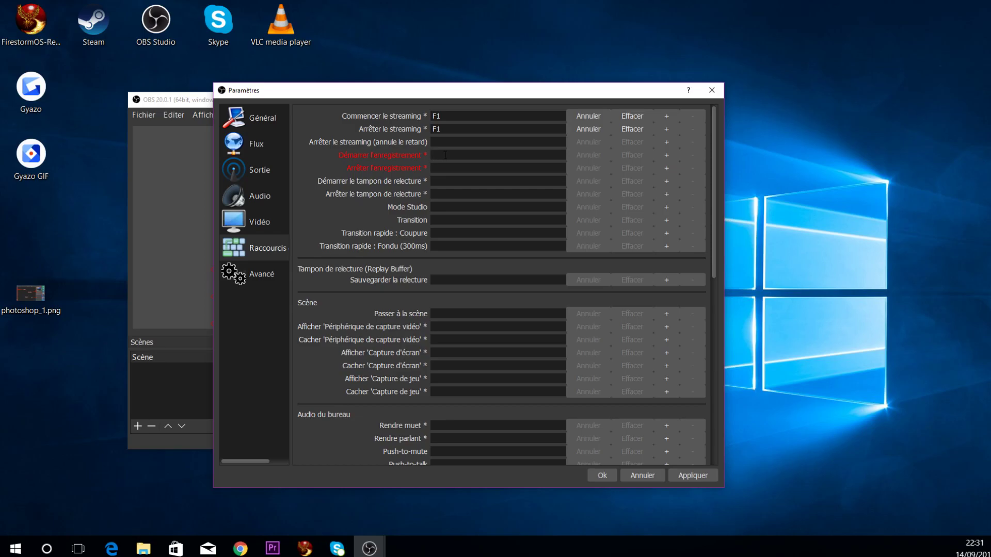
key("F2")
key("F2")
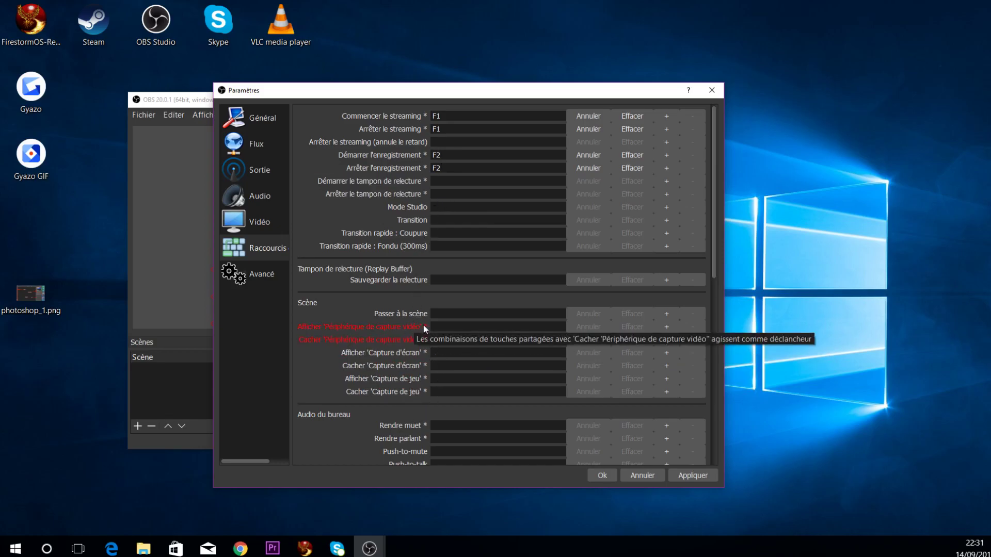
Step: Review the remaining audio and capture hotkeys, and apply the settings changes
scroll(439, 330, "down", 5)
scroll(444, 325, "down", 5)
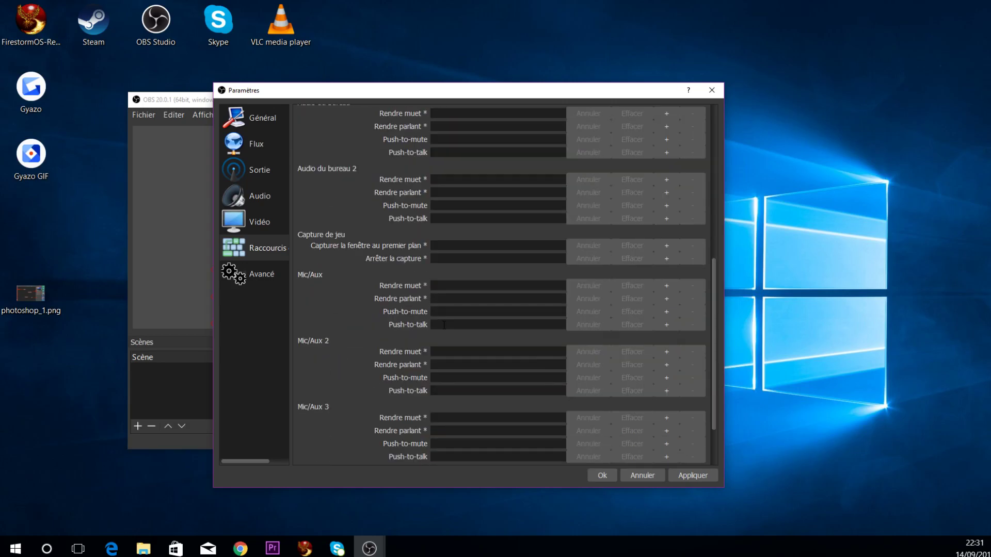
scroll(492, 314, "down", 2)
scroll(492, 313, "up", 12)
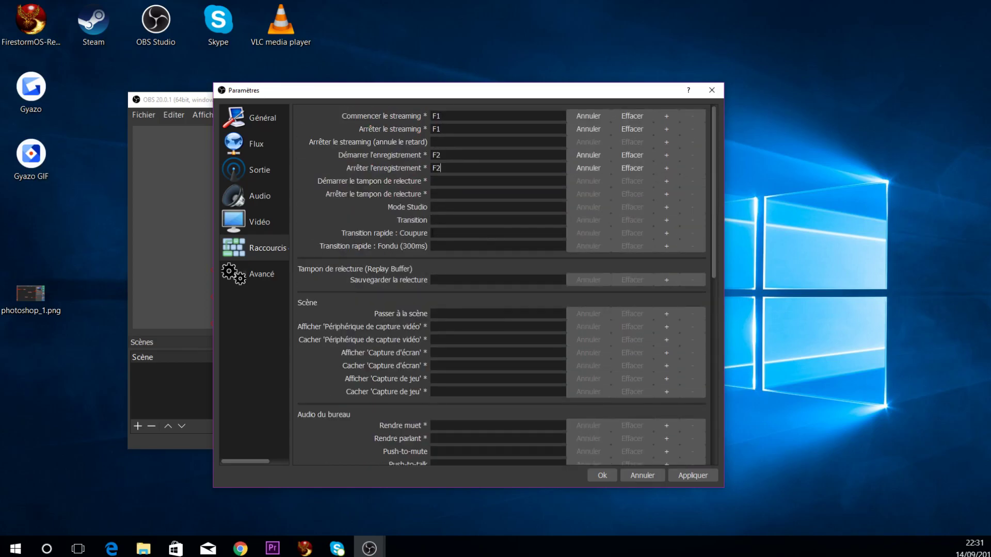
left_click(709, 477)
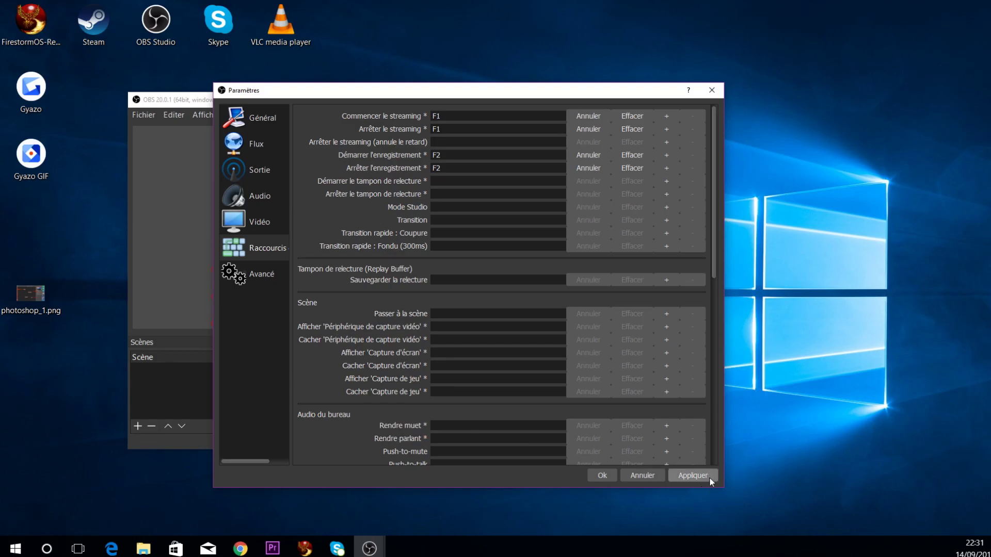
Step: Show the Avancé settings and examine the Priorité du processus options without choosing a different one
left_click(257, 275)
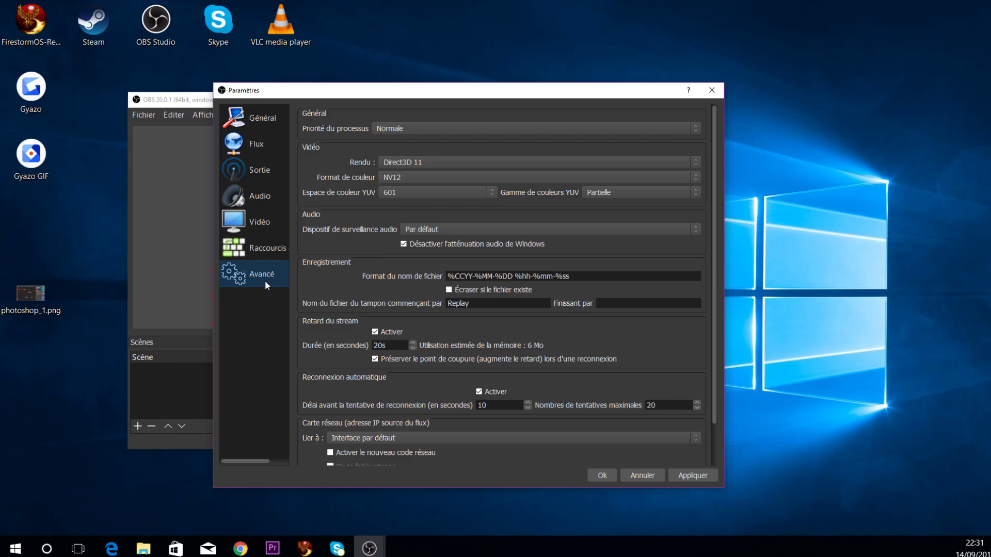
scroll(549, 261, "down", 1)
scroll(549, 261, "up", 1)
left_click_drag(436, 97, 466, 116)
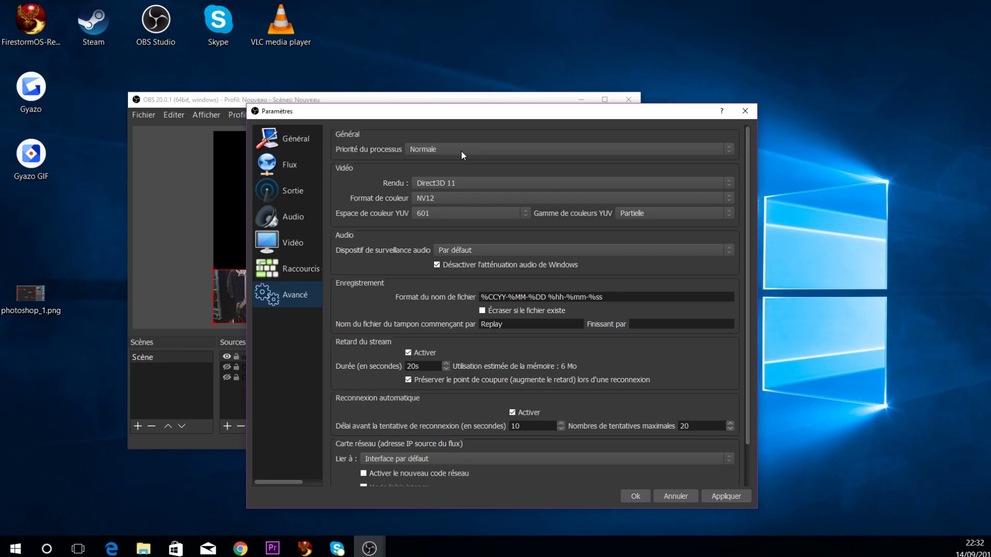
left_click(463, 149)
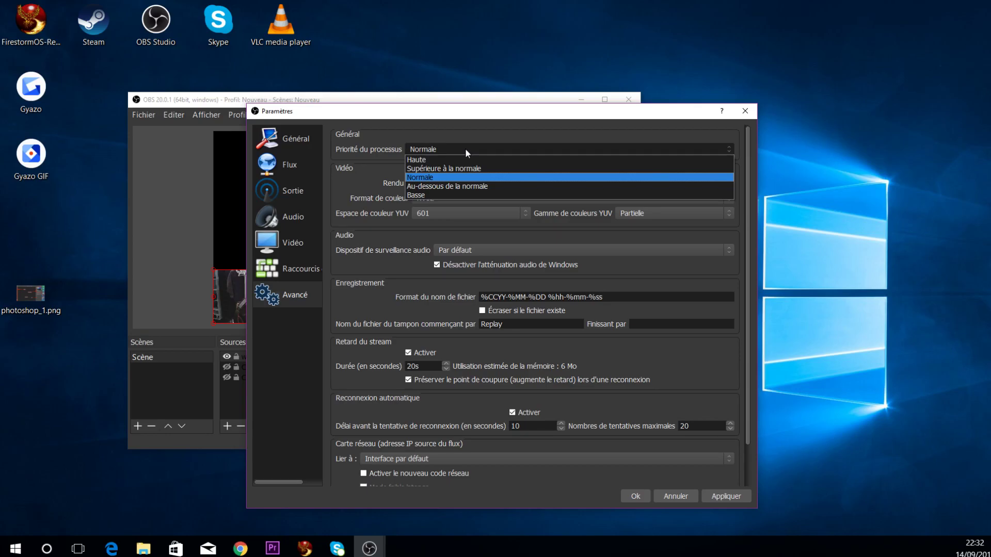
left_click(466, 149)
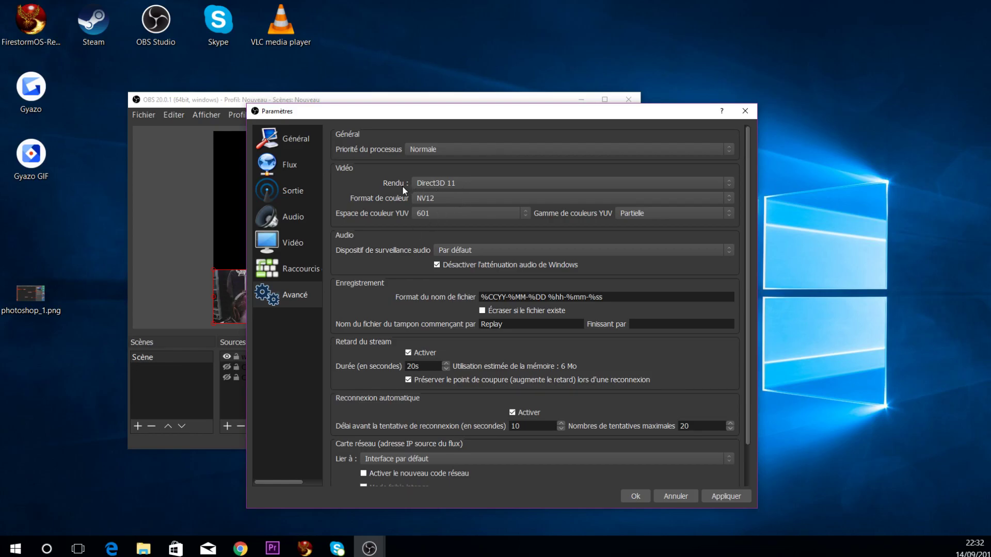
Step: Examine the video renderers available under Rendu without changing the selection
left_click(459, 187)
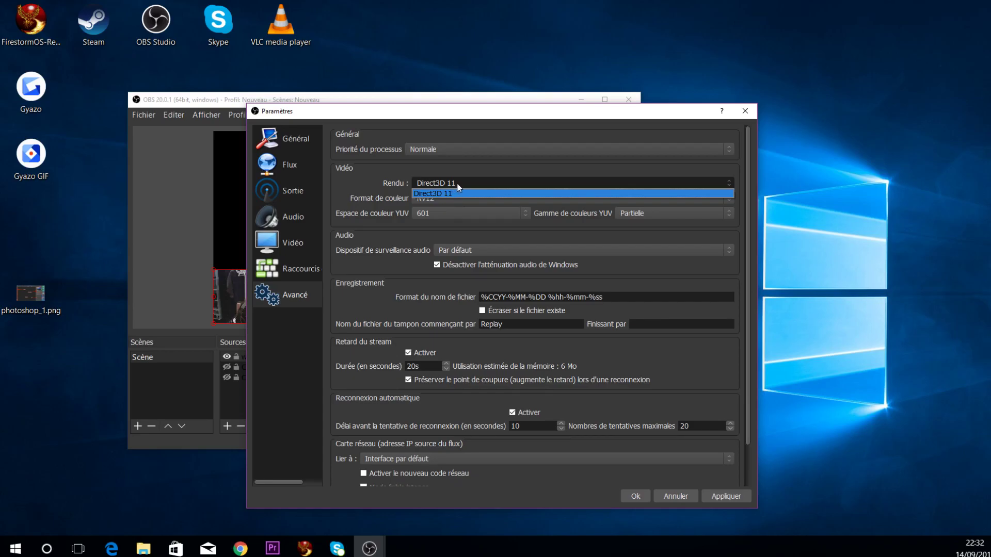
left_click(457, 184)
left_click(456, 182)
left_click(466, 188)
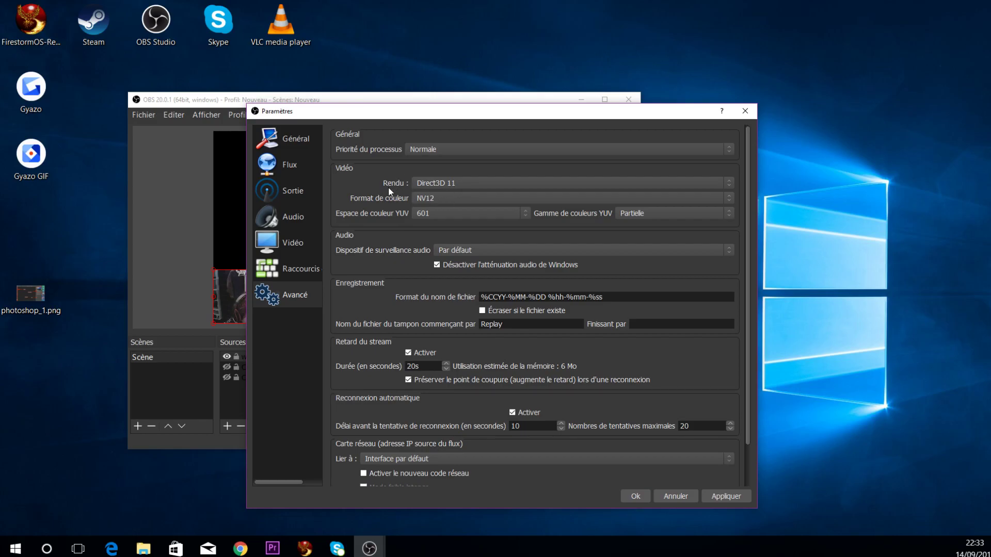
left_click(472, 184)
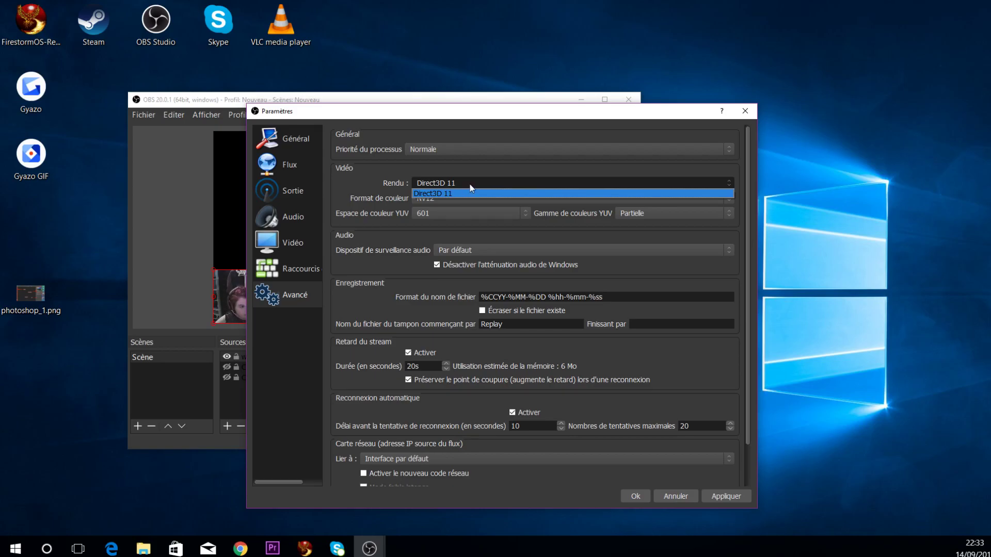
left_click(472, 172)
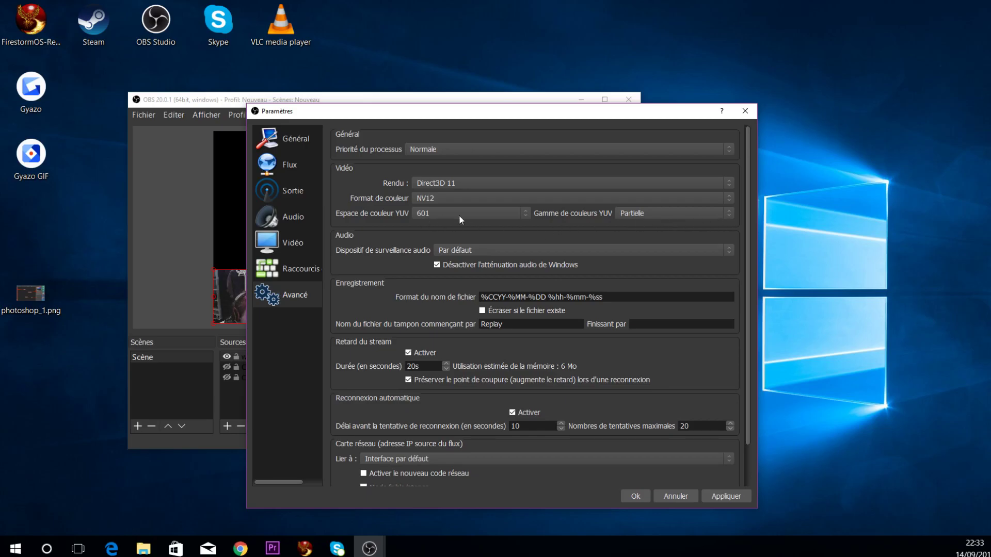
Step: Examine the colour formats available under Format de couleur and keep NV12 selected
left_click(520, 200)
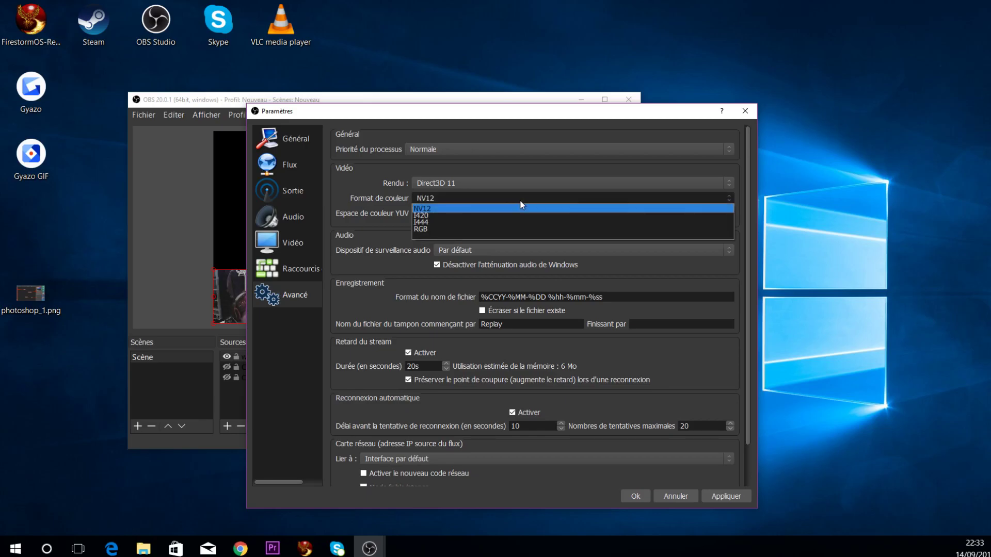
left_click(521, 207)
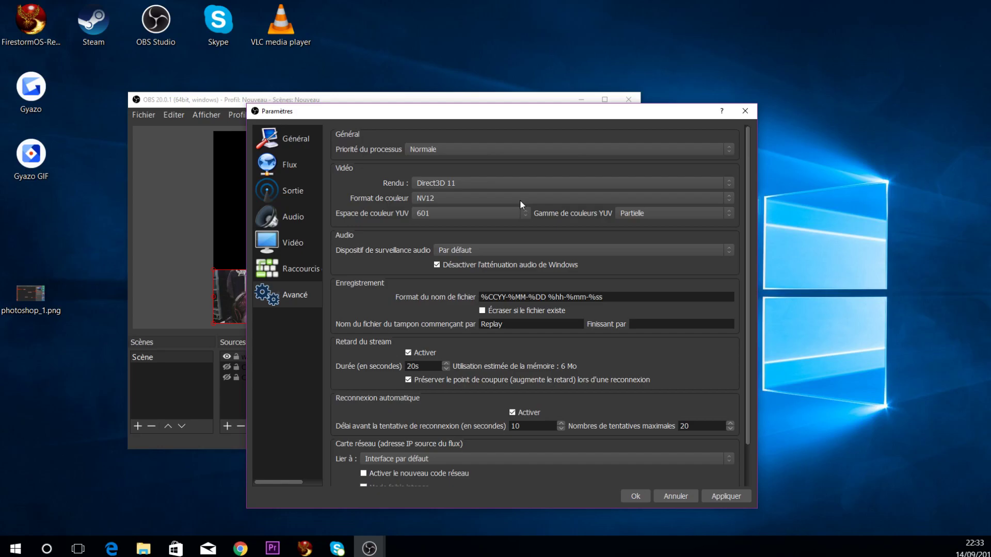
left_click(520, 202)
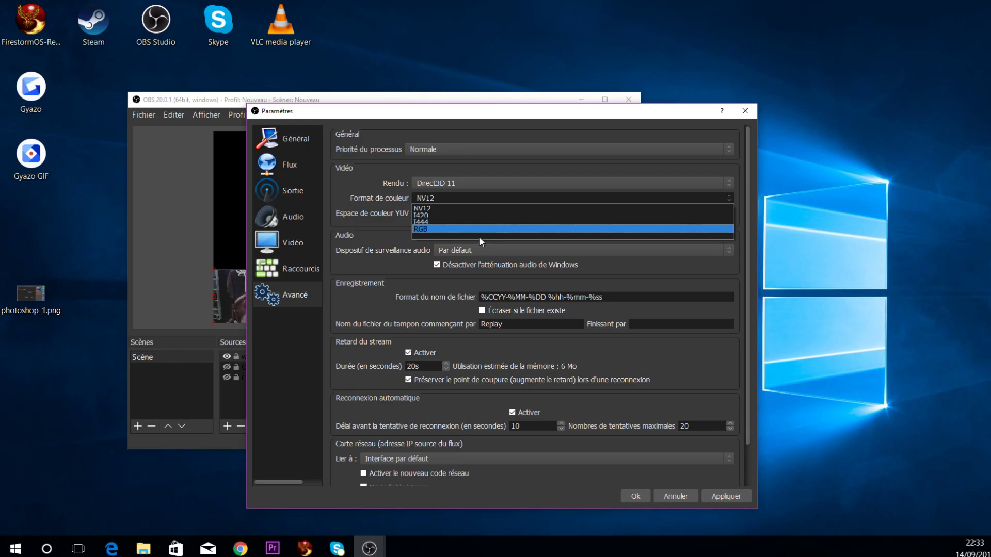
left_click(466, 209)
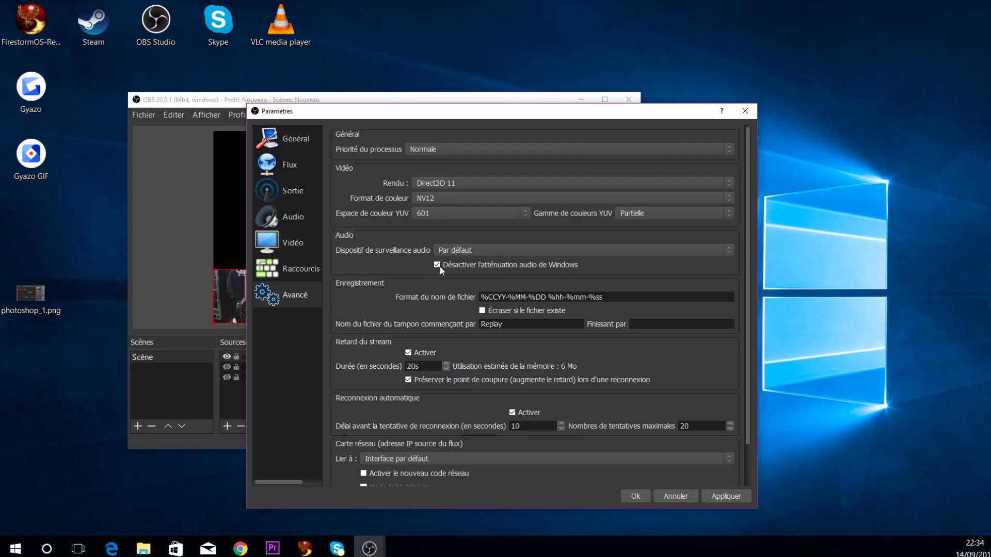
Step: Choose Haut-parleurs (Yeti Stereo Microphone) as the Dispositif de surveillance audio
left_click(479, 252)
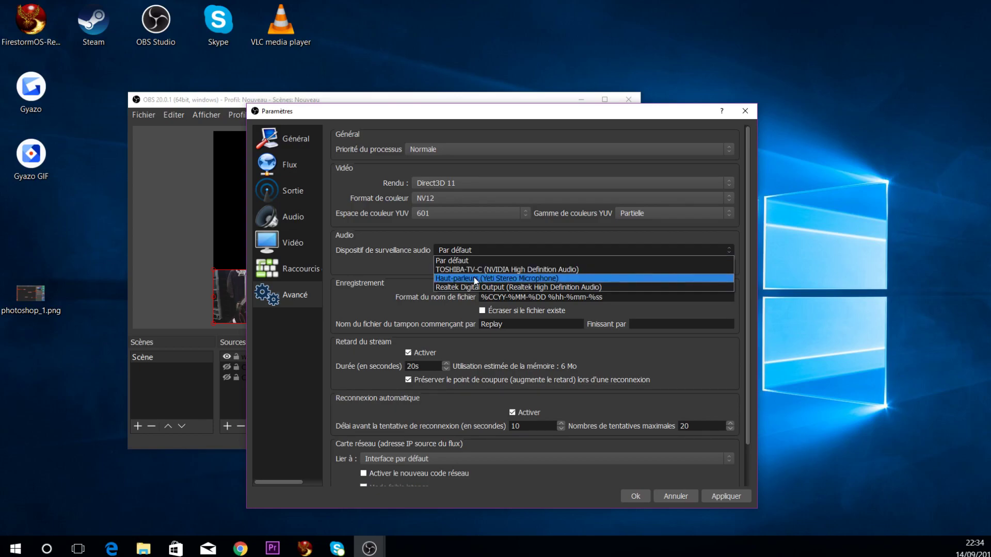
left_click(475, 279)
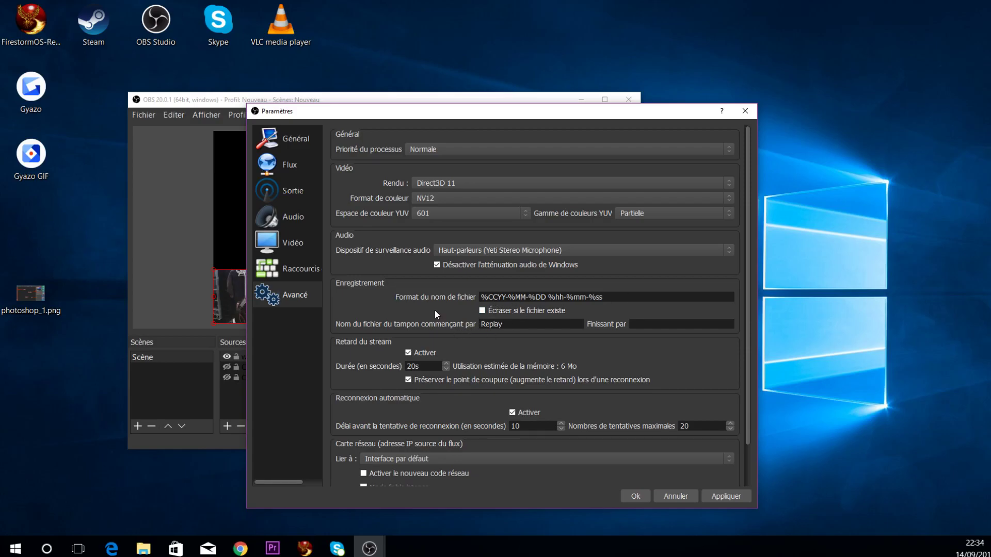
Step: Review the Retard du stream and Reconnexion automatique settings and the network interfaces offered under Lier à
scroll(435, 313, "down", 1)
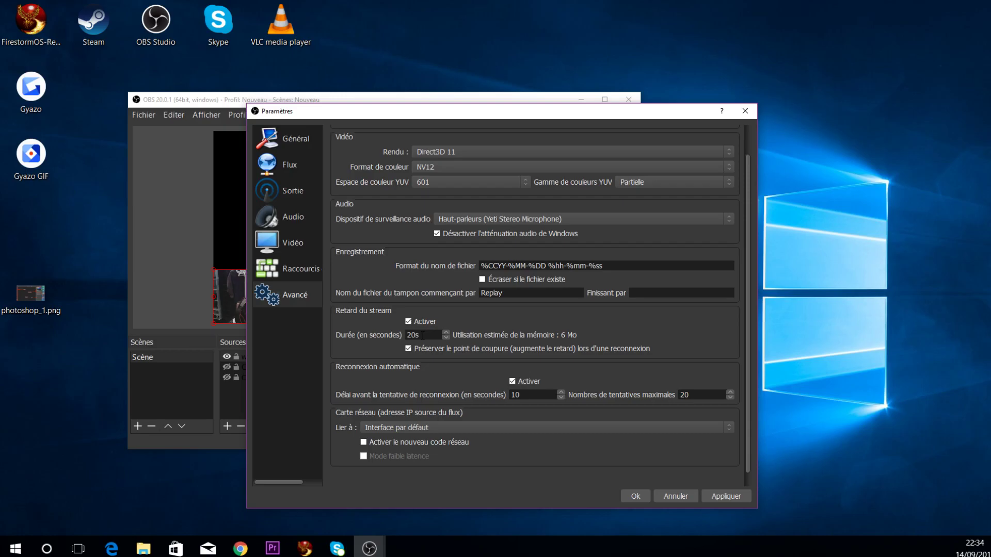
scroll(437, 361, "down", 1)
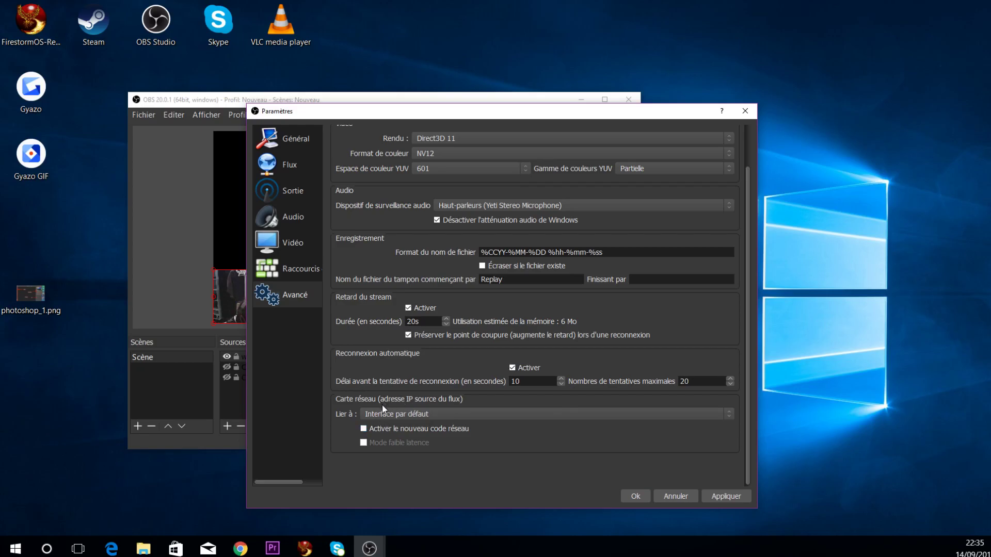
left_click(474, 417)
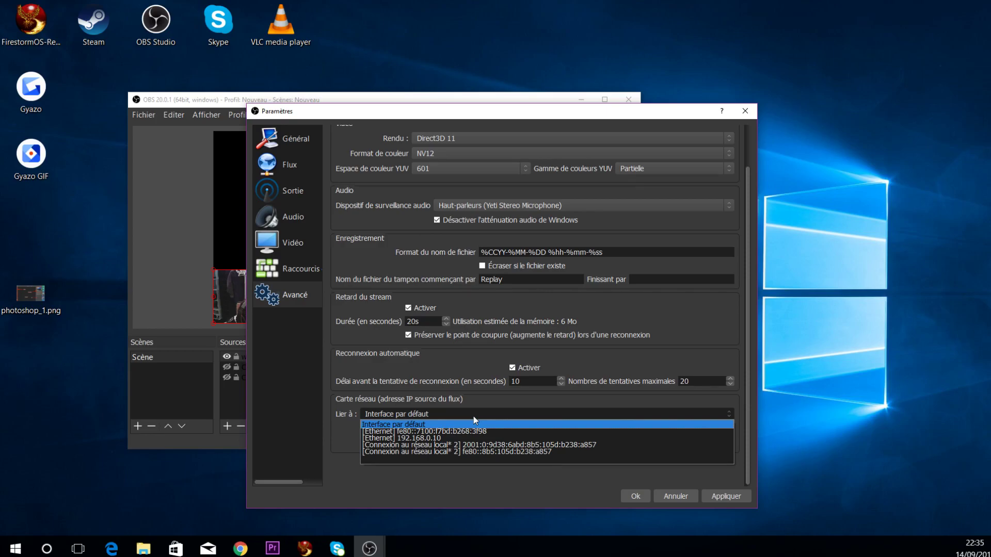
left_click(473, 416)
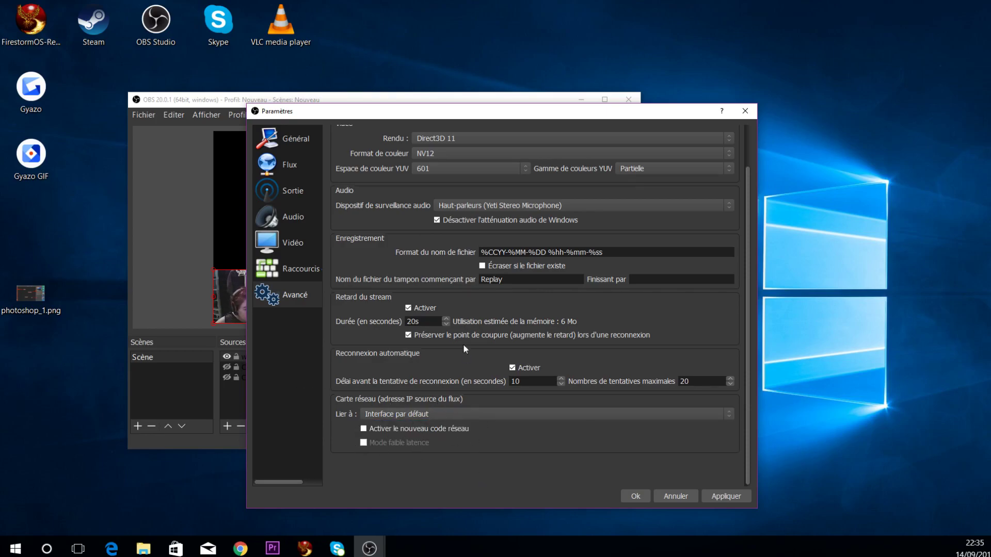
scroll(446, 358, "up", 5)
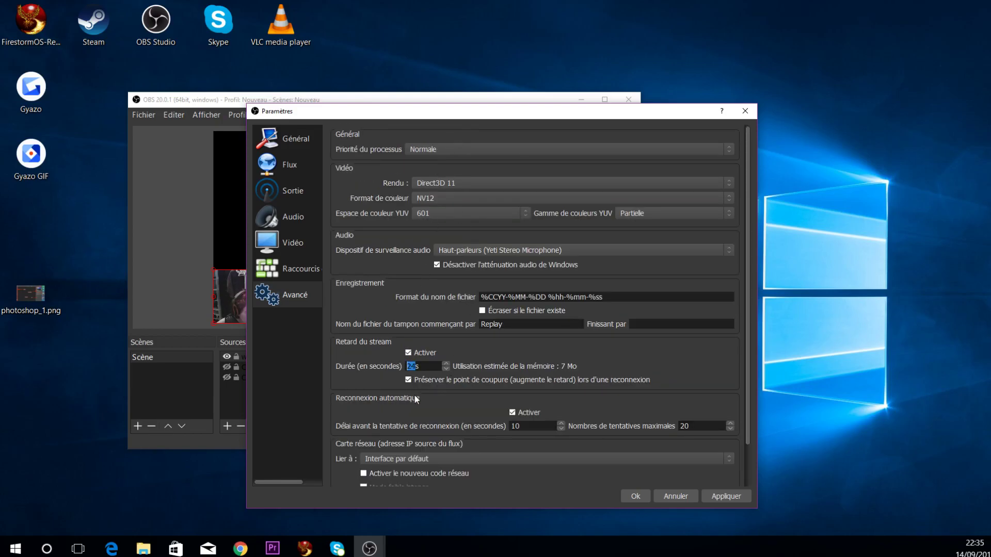
scroll(525, 349, "down", 2)
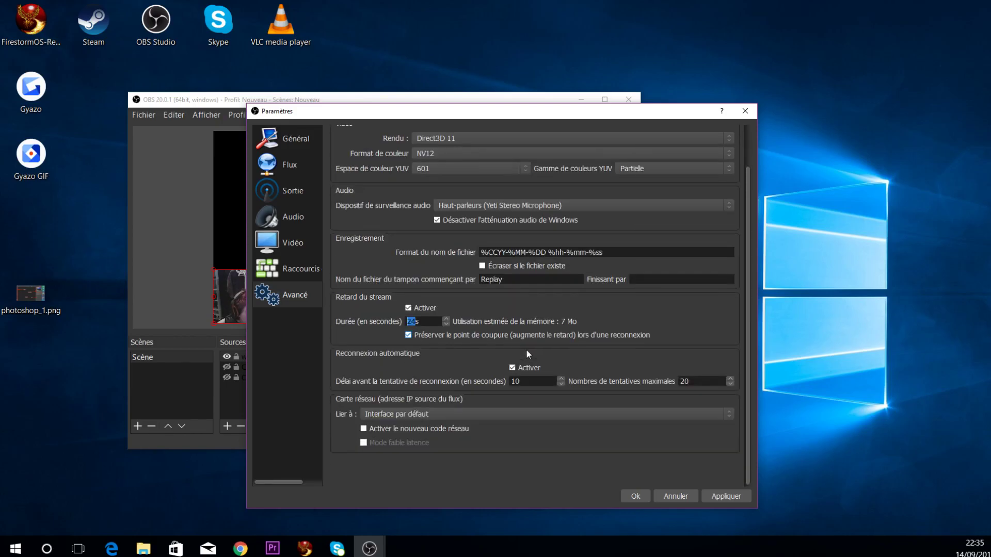
scroll(524, 433, "up", 2)
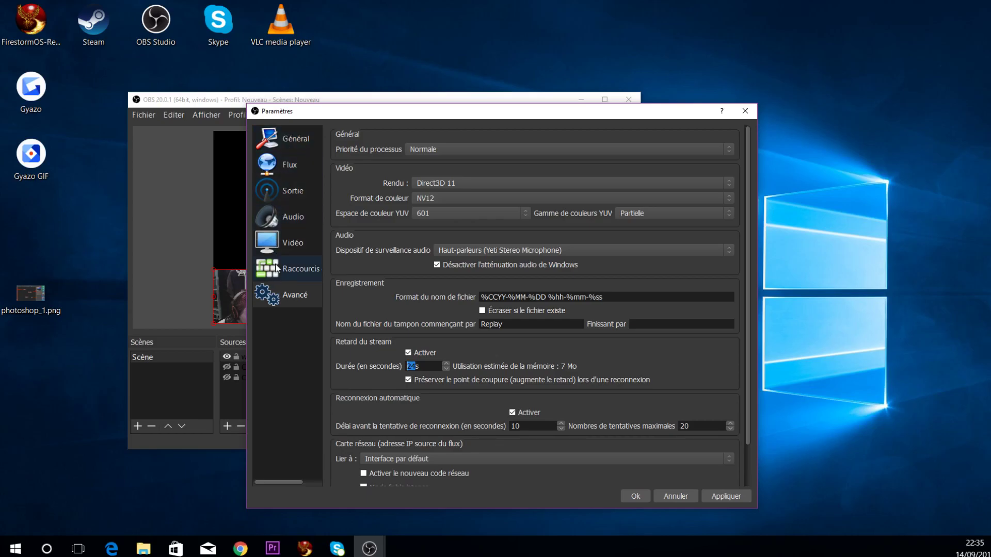
Step: Return to the Général settings and close the settings window without saving the modifications
left_click(288, 143)
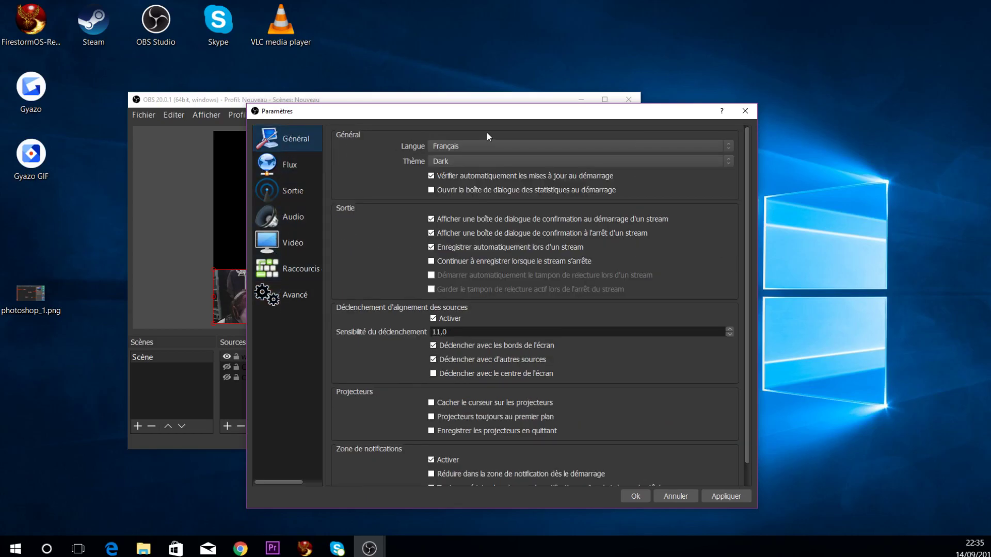
left_click(747, 114)
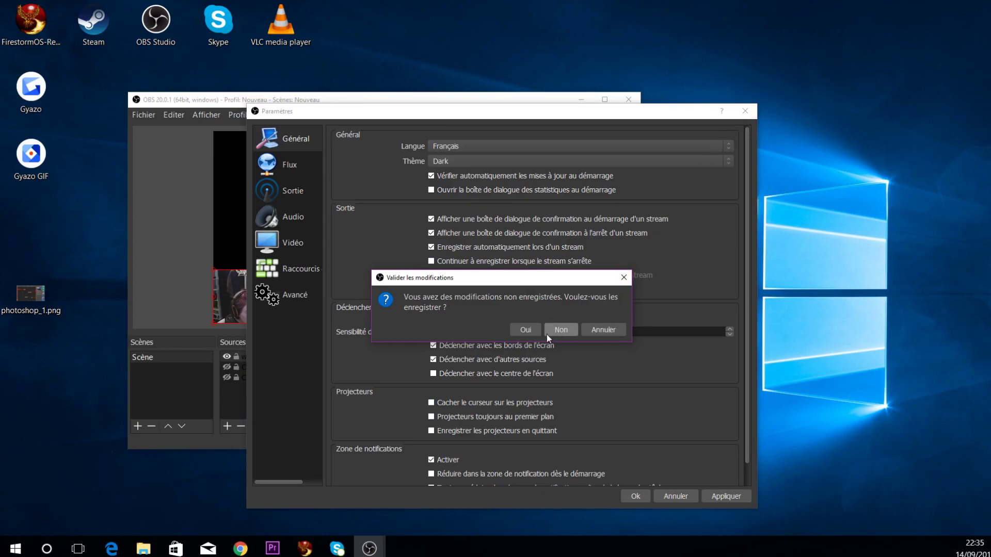
left_click(596, 328)
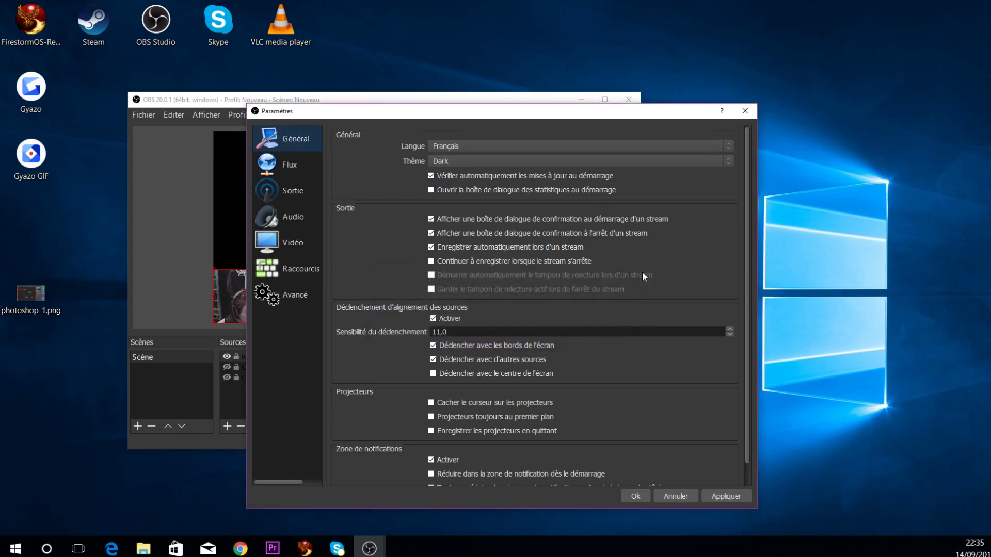
left_click(745, 115)
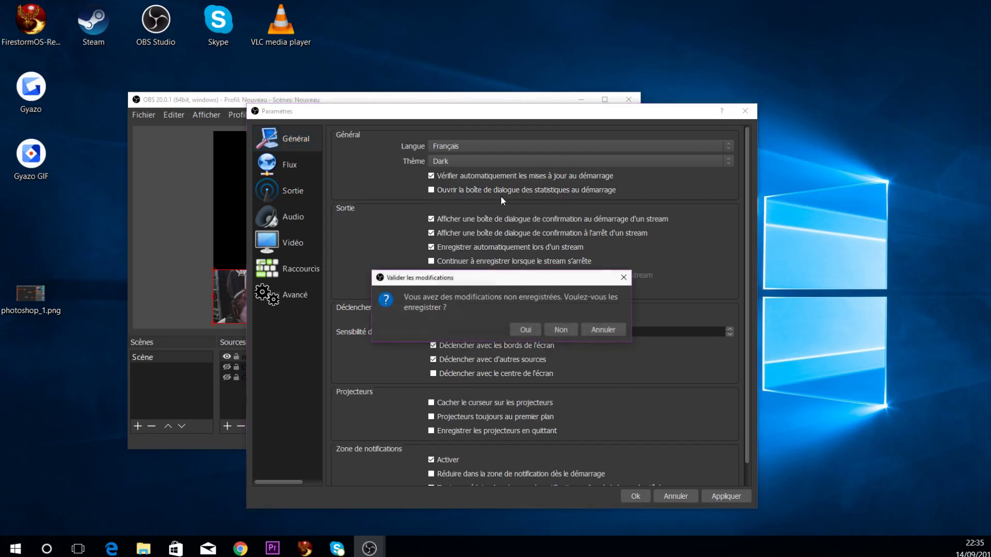
left_click(561, 329)
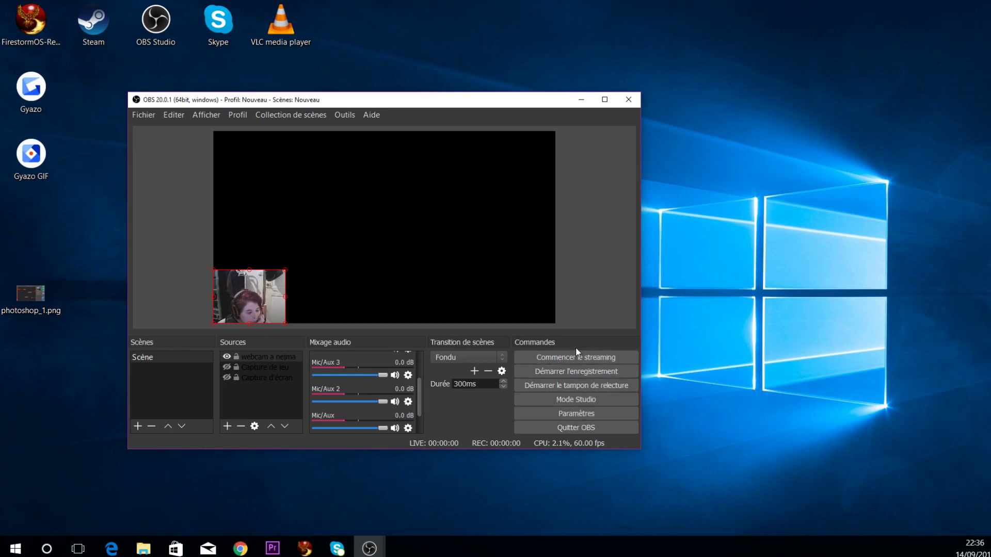
Step: Reopen the settings to look over the Général options, and close them without changes
left_click(569, 415)
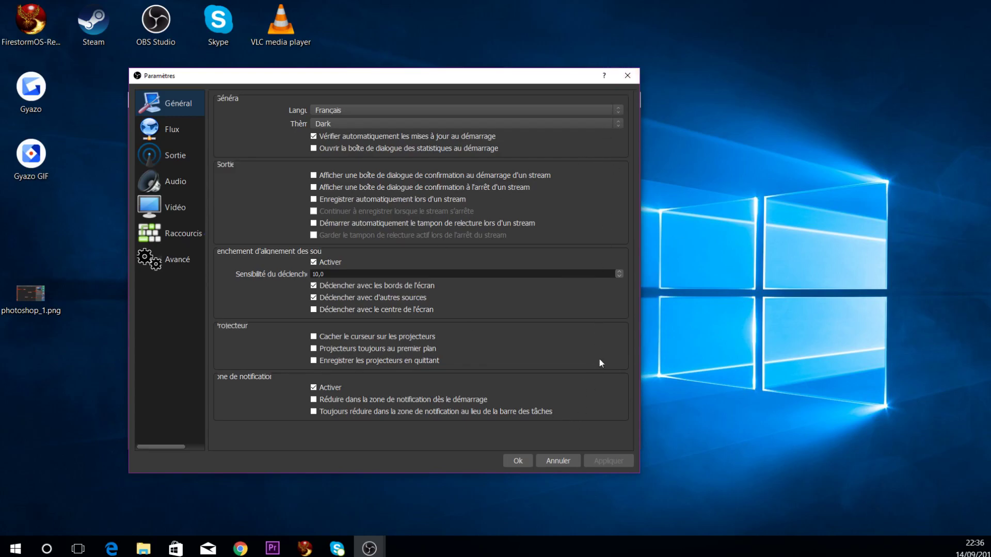
key("Escape")
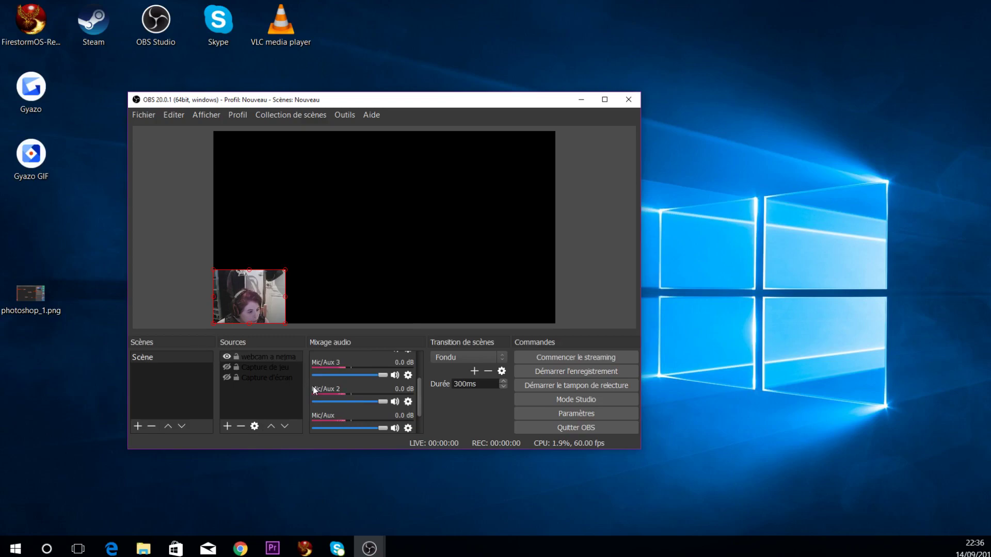
Step: Look through the Mixage audio channels and the options offered for Audio du bureau 2
left_click_drag(419, 405, 425, 385)
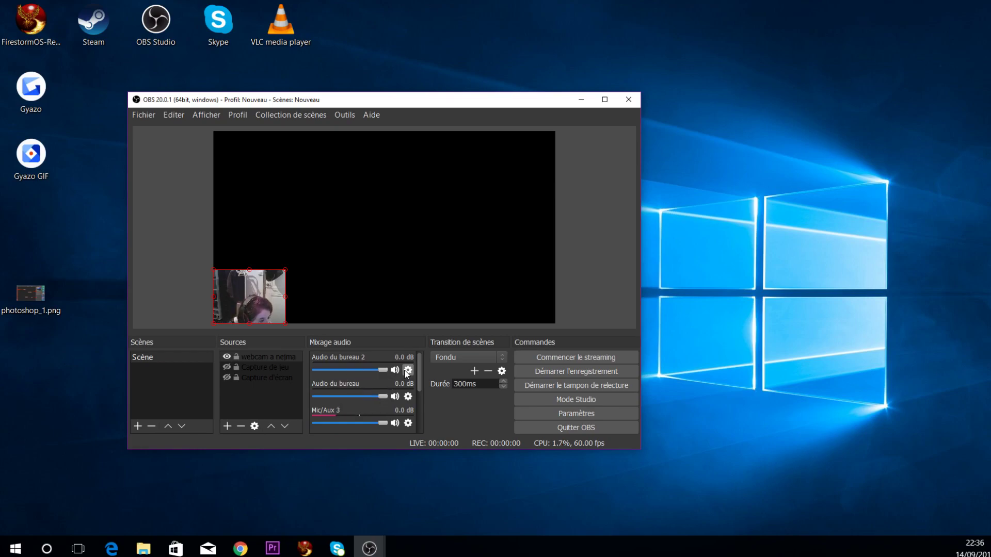
left_click(407, 370)
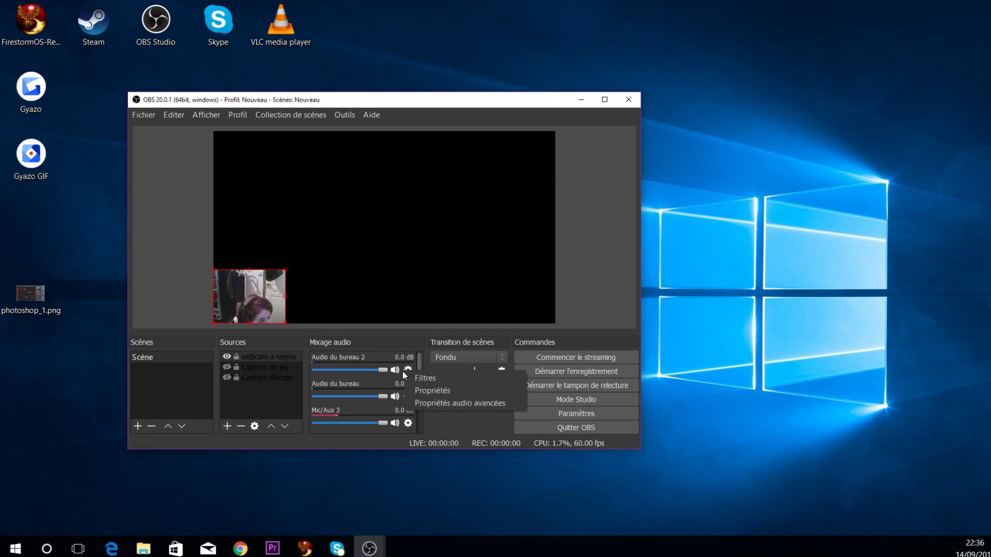
left_click(362, 382)
scroll(358, 383, "down", 5)
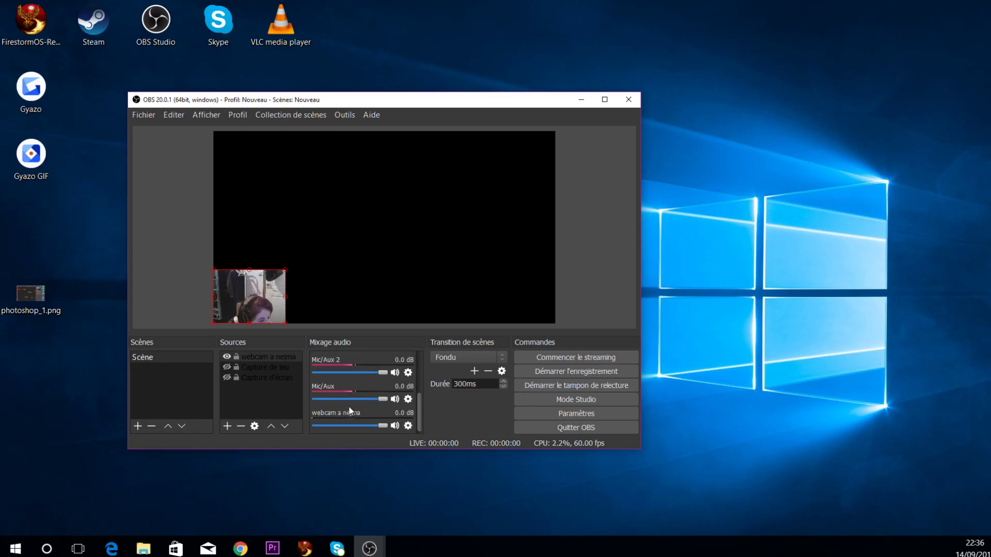
scroll(349, 413, "up", 5)
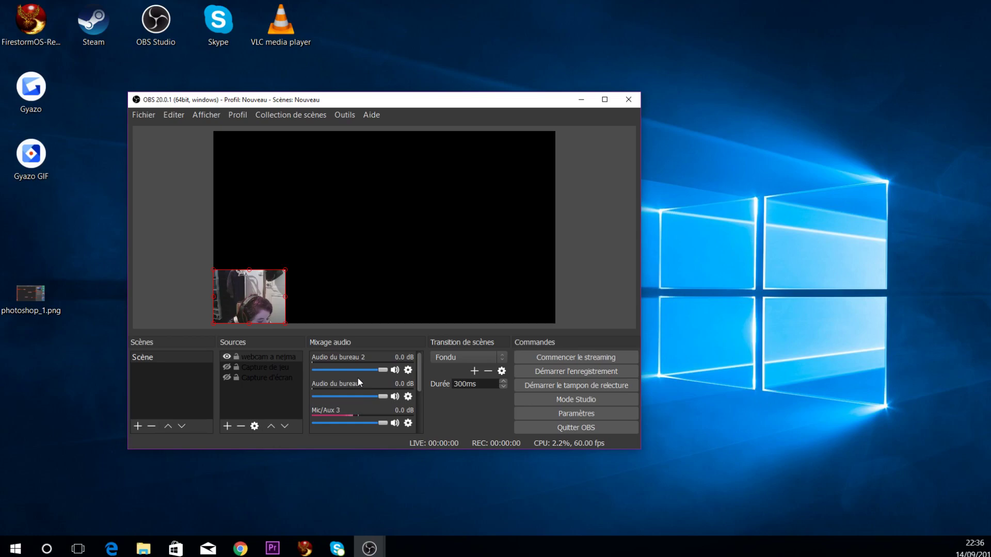
Step: Lower Audio du bureau to -0.8 dB and Mic/Aux 3 to -3.3 dB in the audio mixer, and review the remaining channels
scroll(354, 382, "down", 1)
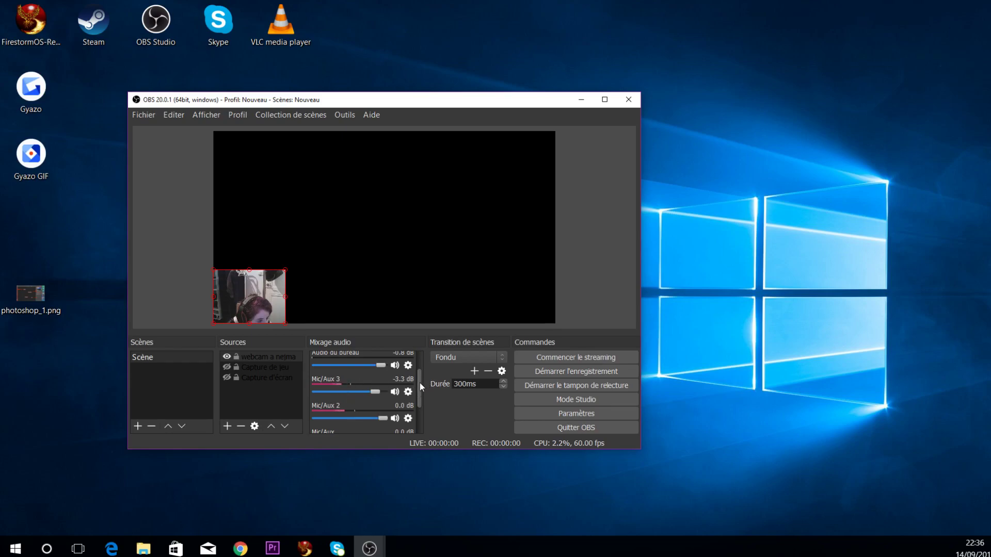
left_click_drag(420, 383, 416, 406)
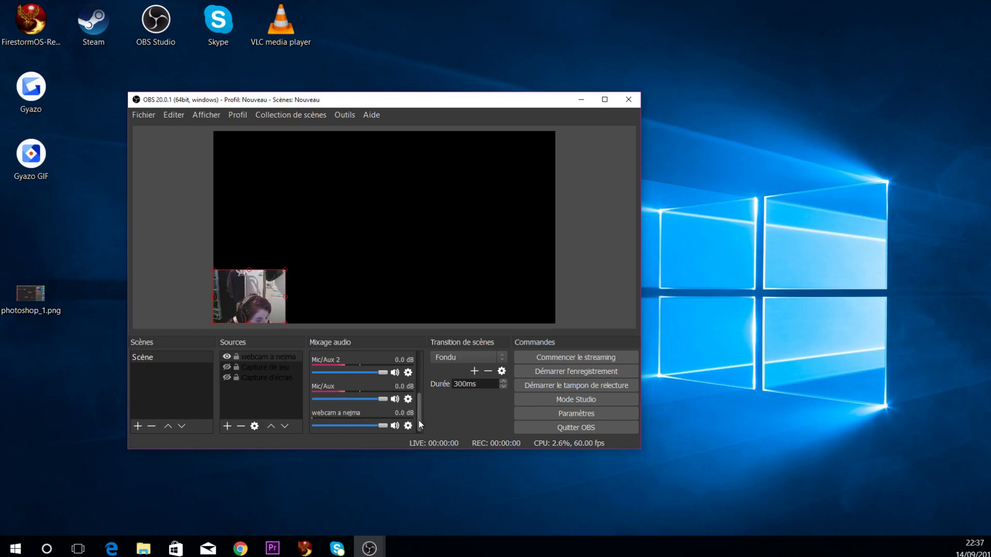
left_click_drag(419, 420, 413, 365)
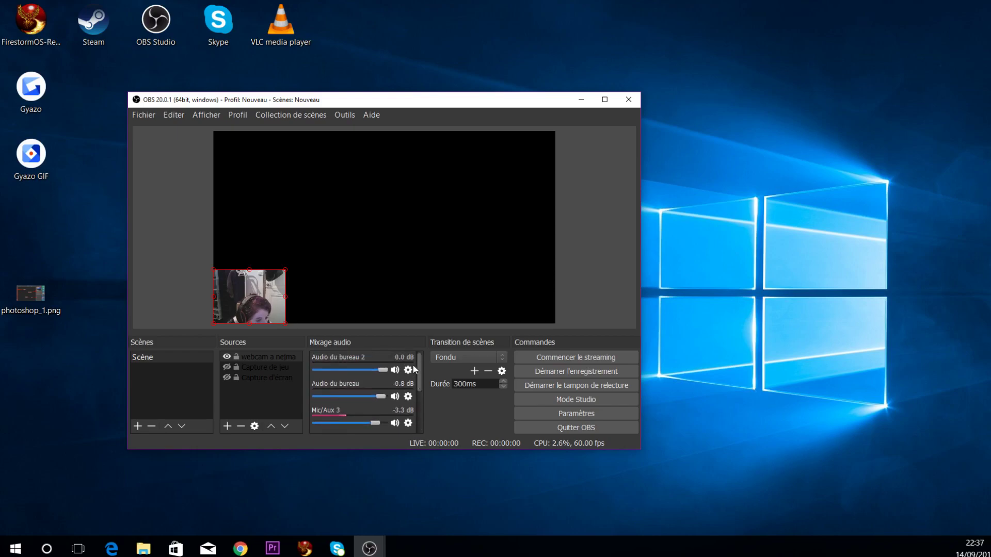
Step: Examine the source types that can be added to the scene, without adding one
left_click(253, 402)
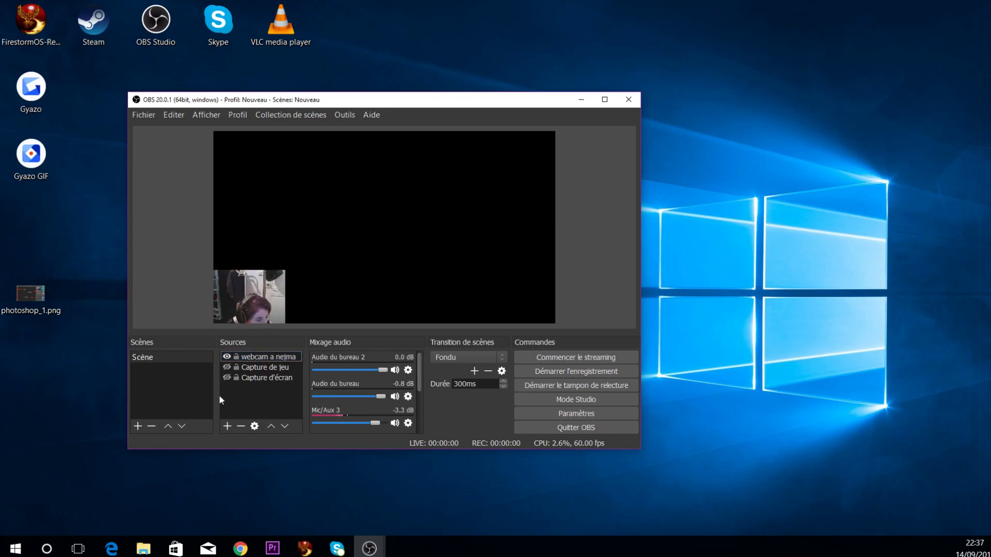
right_click(259, 392)
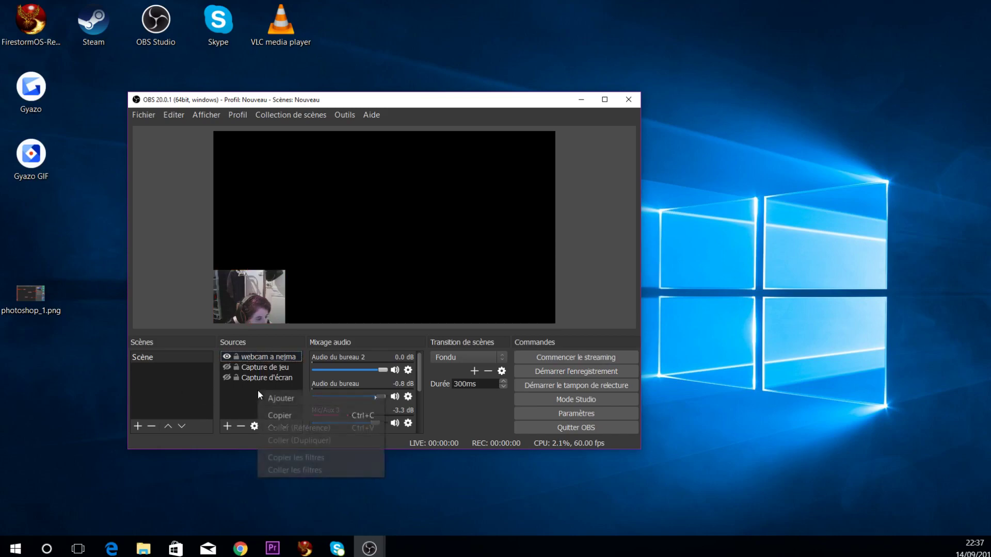
mouse_move(264, 396)
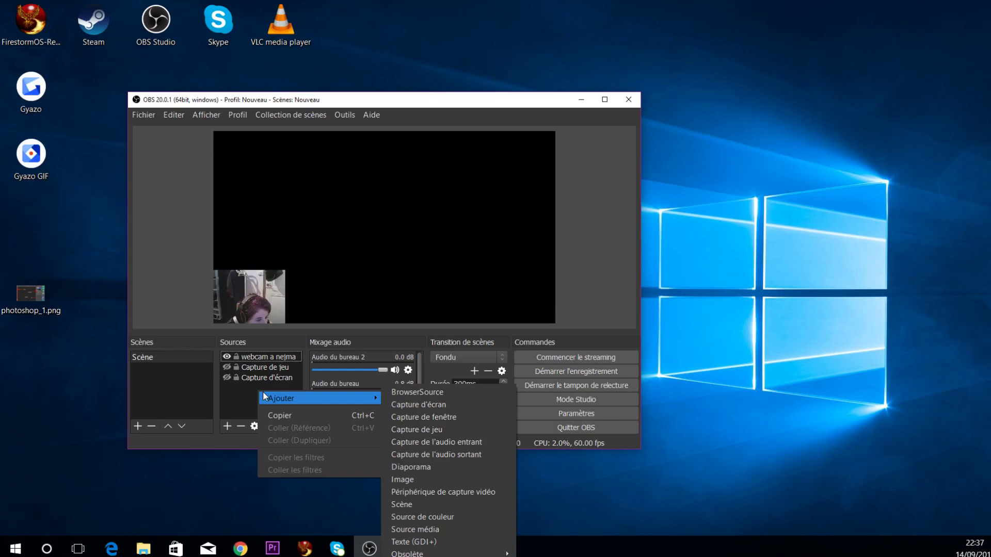
left_click(250, 396)
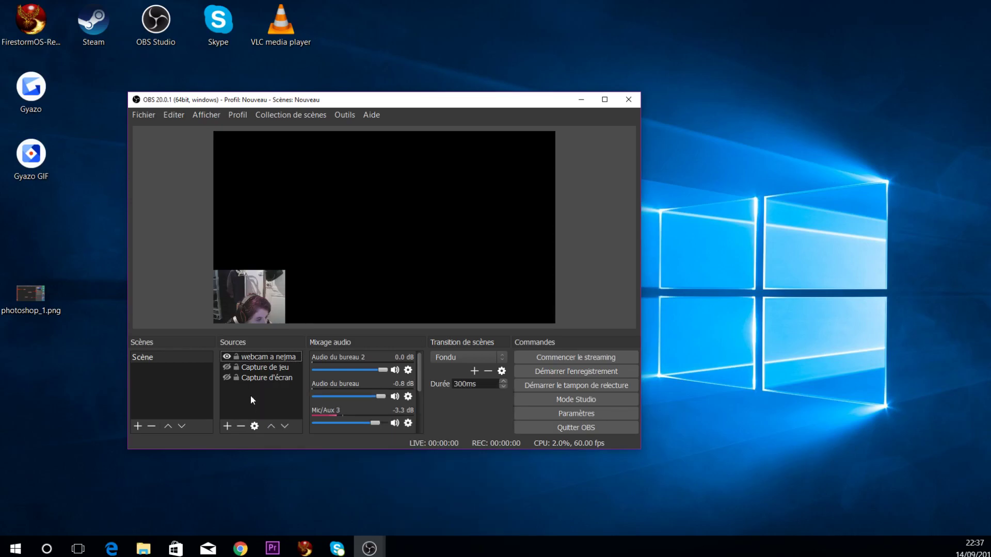
Step: Reopen the settings, move their window aside from the main window, and show the Flux settings
left_click(139, 115)
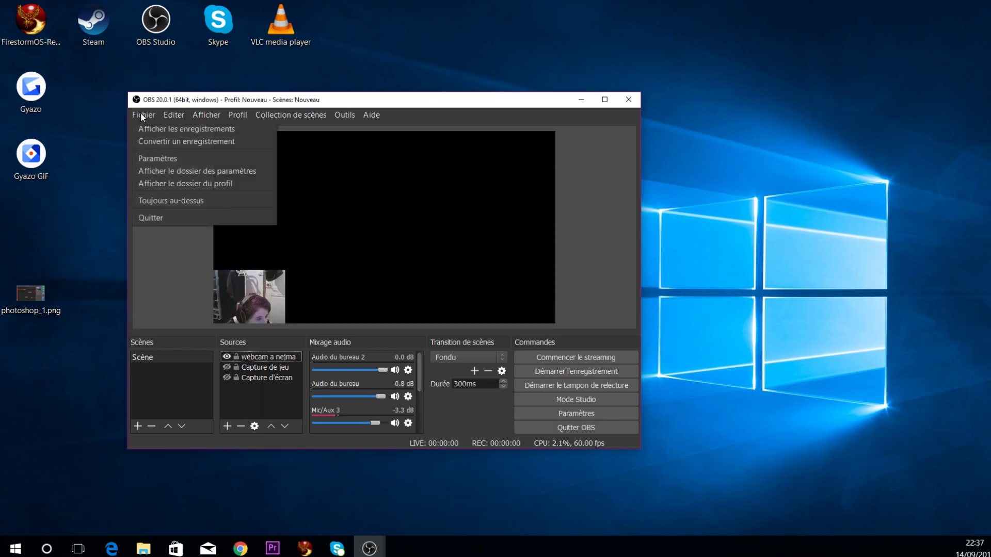
left_click(179, 162)
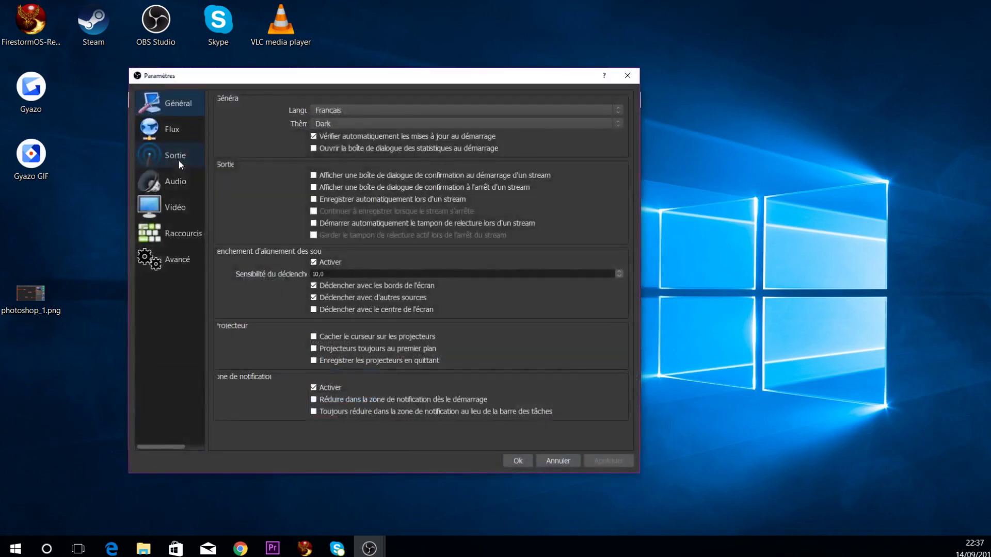
left_click_drag(302, 72, 561, 104)
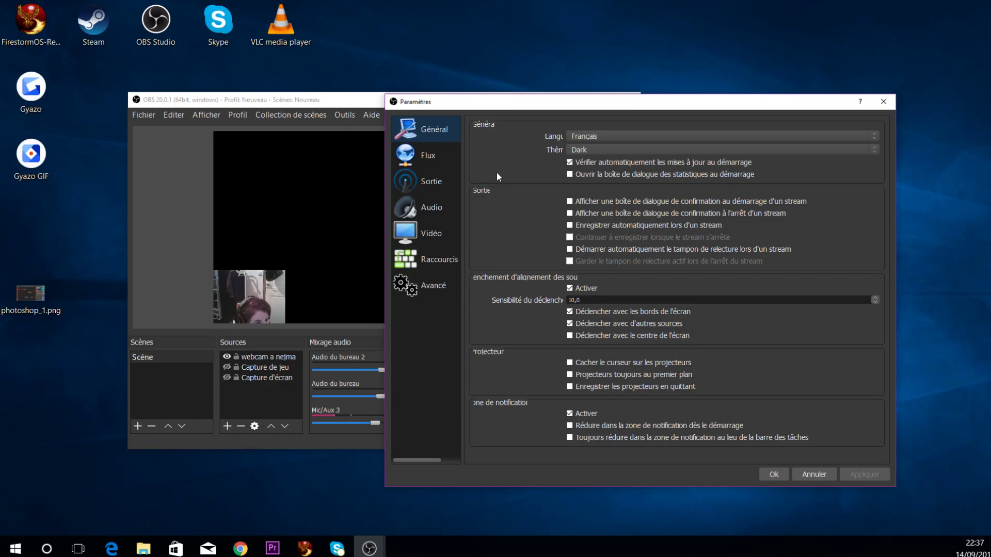
left_click(446, 161)
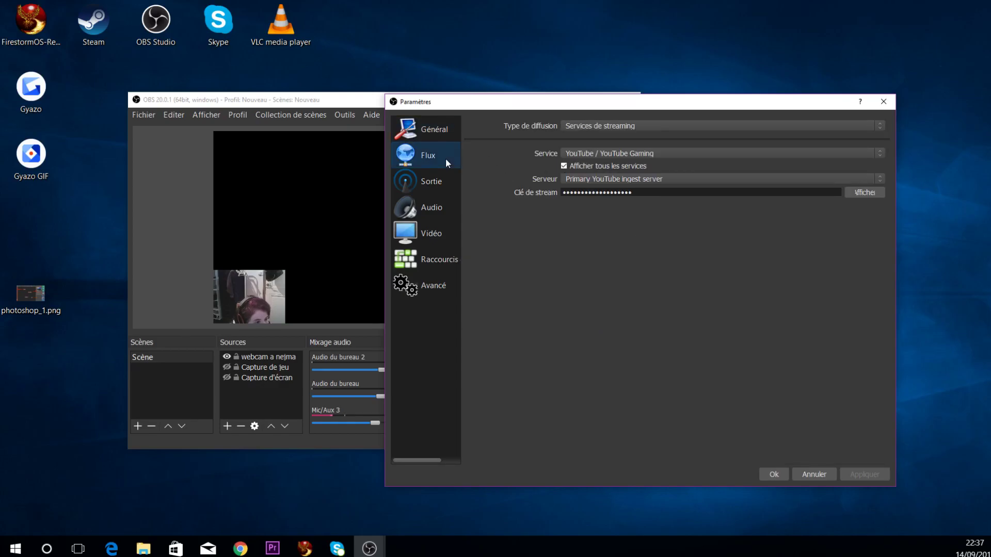
Step: Review the Sortie, Audio, Vidéo, Raccourcis and Général settings pages, and close the settings without saving
left_click(434, 184)
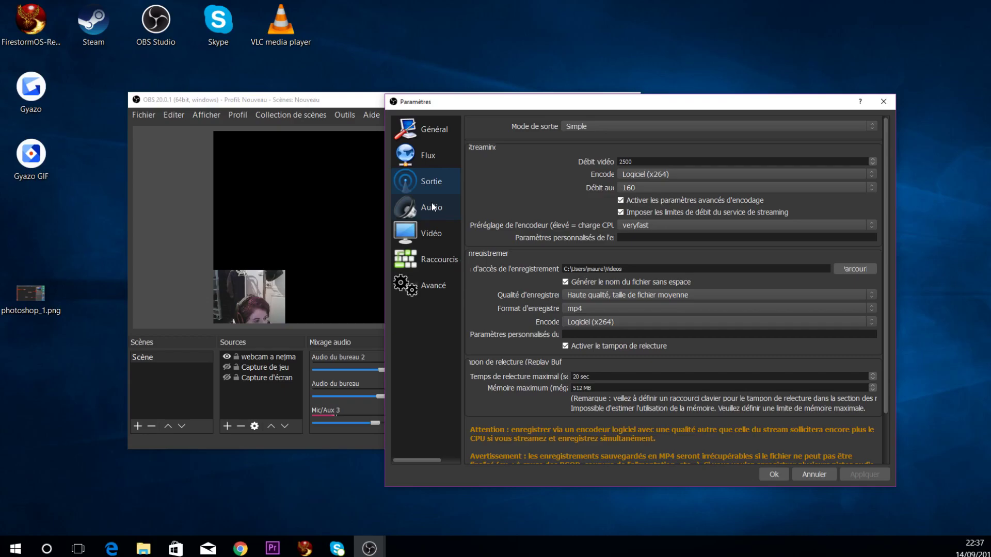
left_click(431, 207)
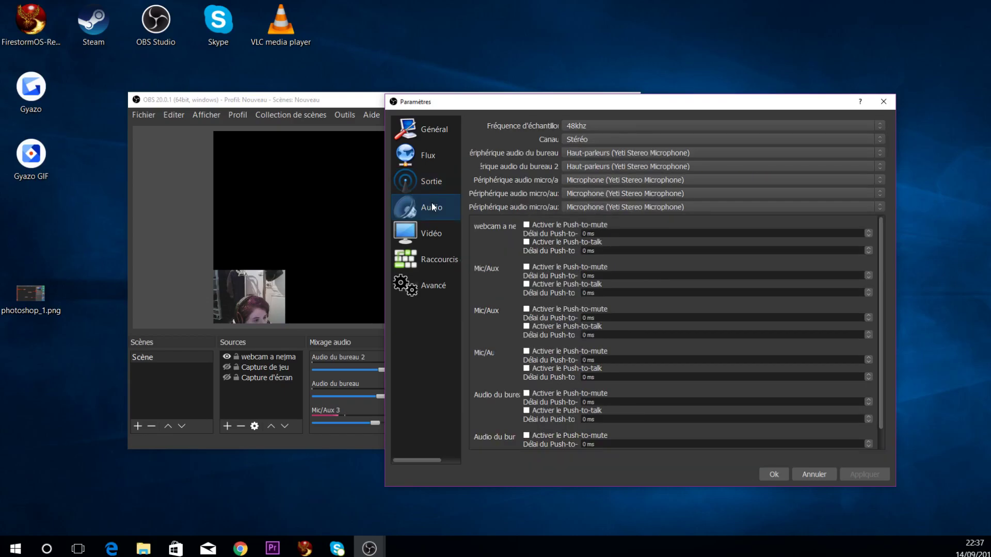
left_click(424, 234)
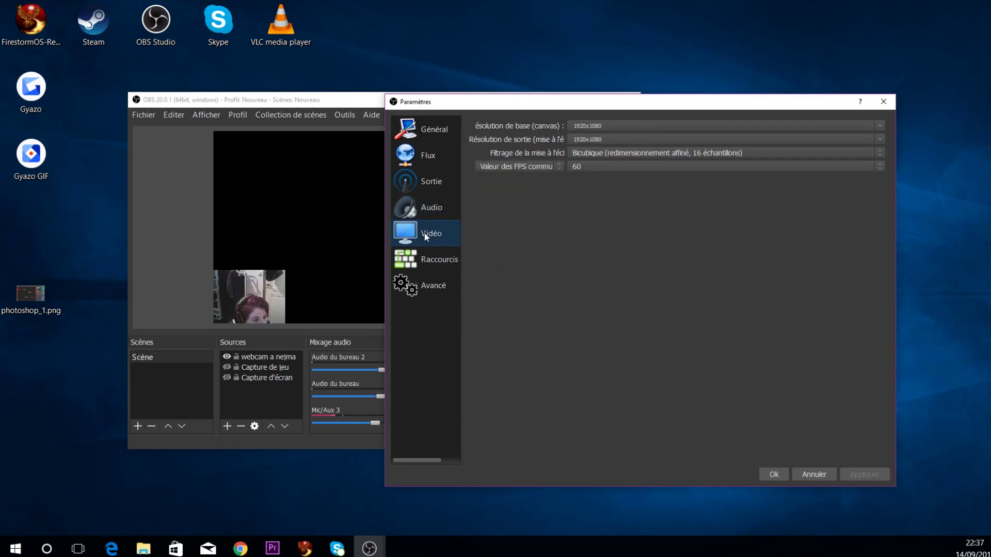
left_click(421, 254)
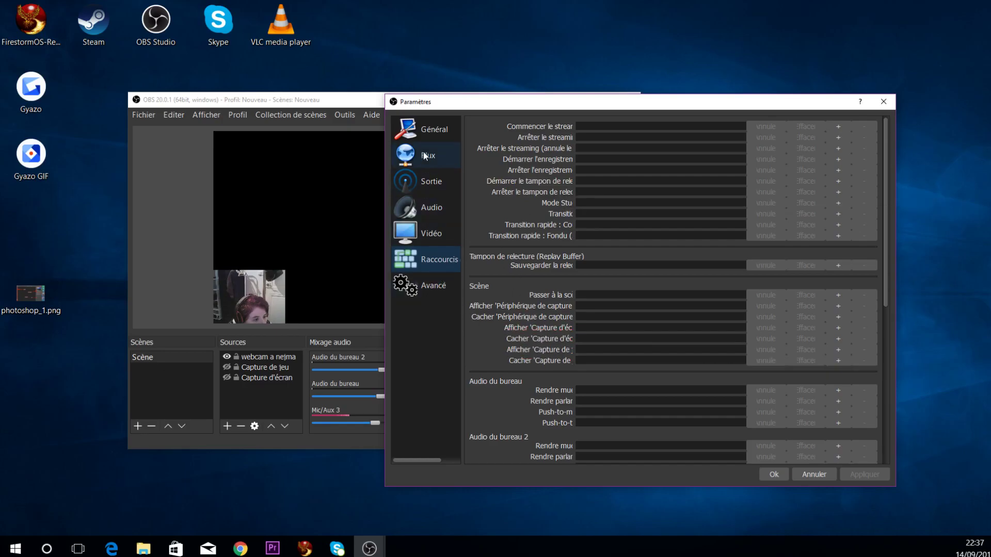
left_click(431, 130)
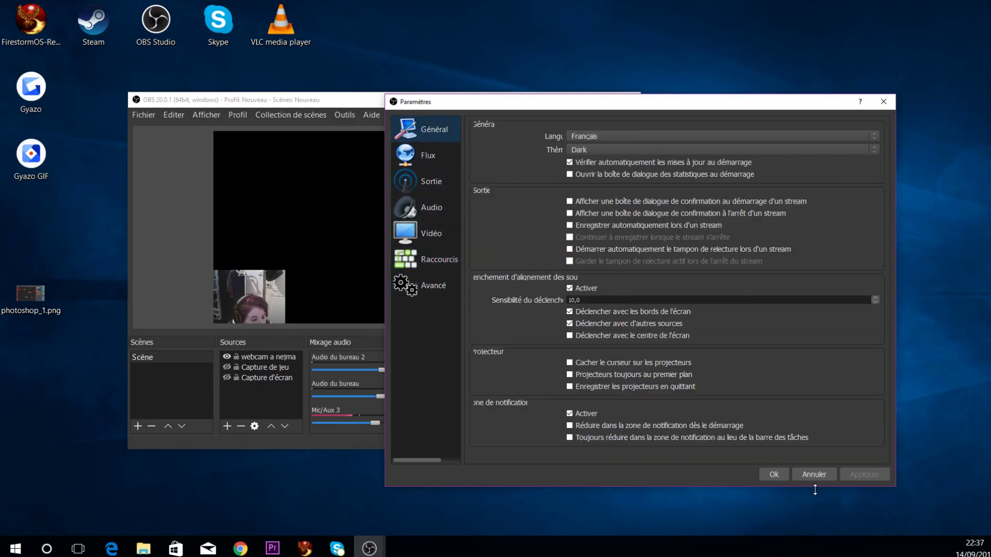
left_click(815, 475)
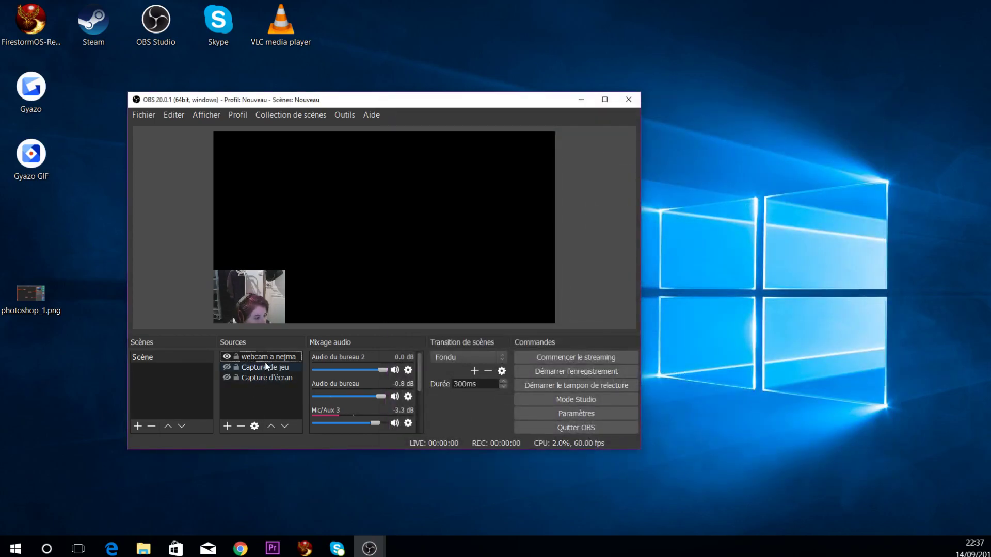
Step: Look over the source types that can be added, without adding one, and review the Mixage audio channels
right_click(267, 400)
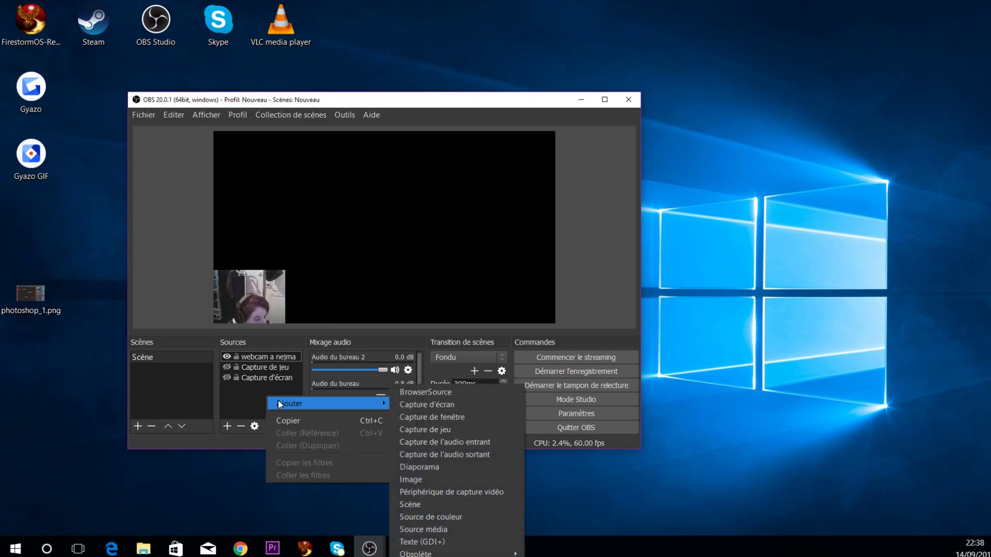
left_click(260, 401)
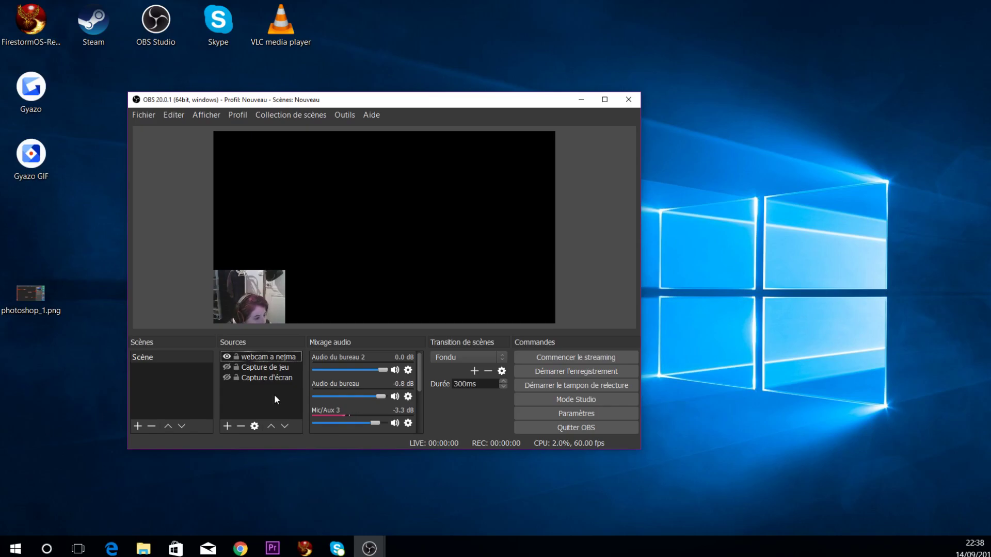
left_click(423, 377)
left_click_drag(421, 389, 426, 351)
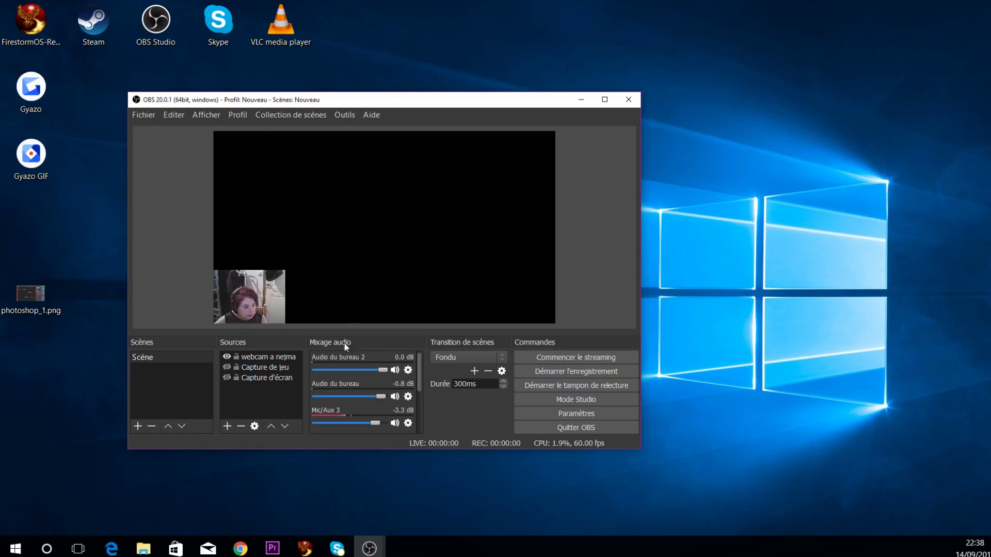
scroll(371, 382, "down", 3)
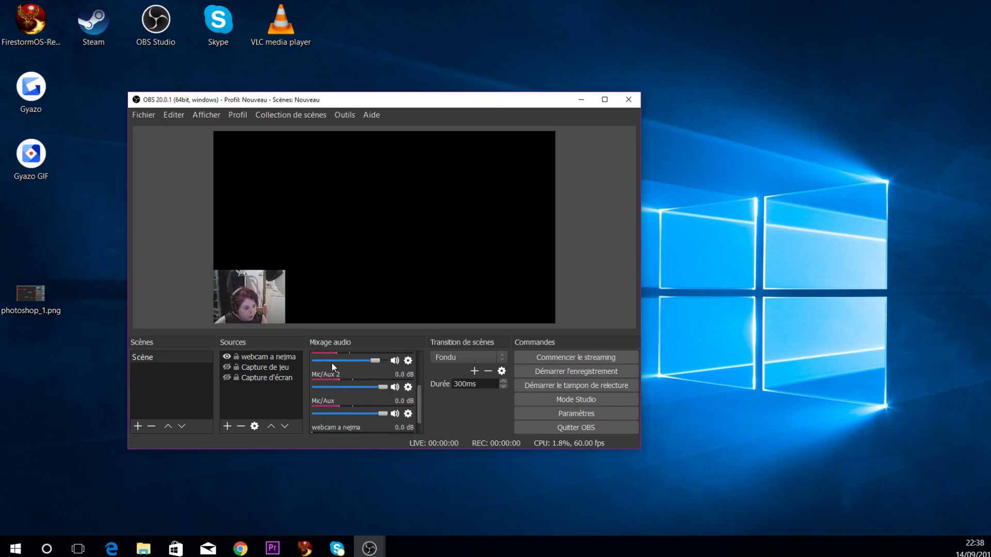
scroll(365, 383, "up", 3)
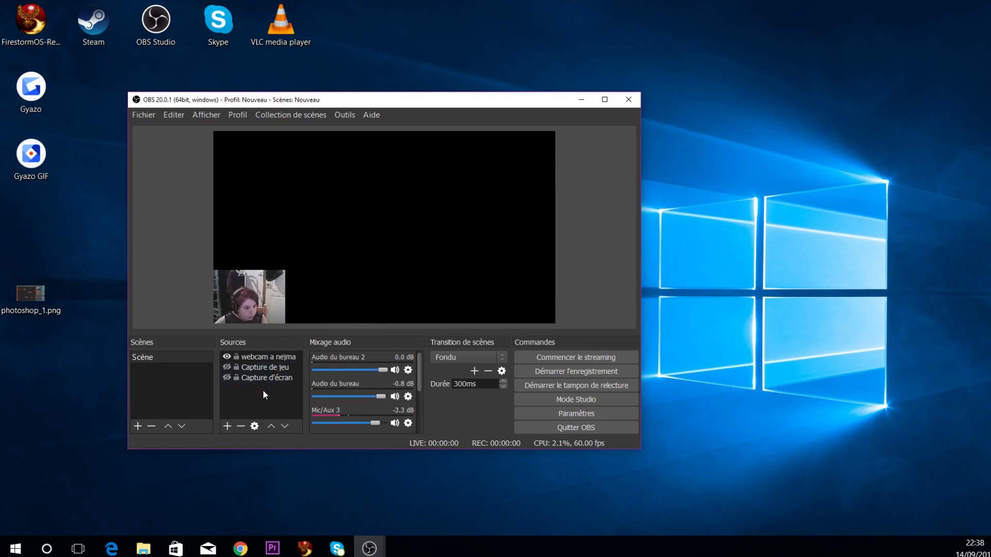
Step: Make the Capture d'écran source visible in the scene
left_click(227, 379)
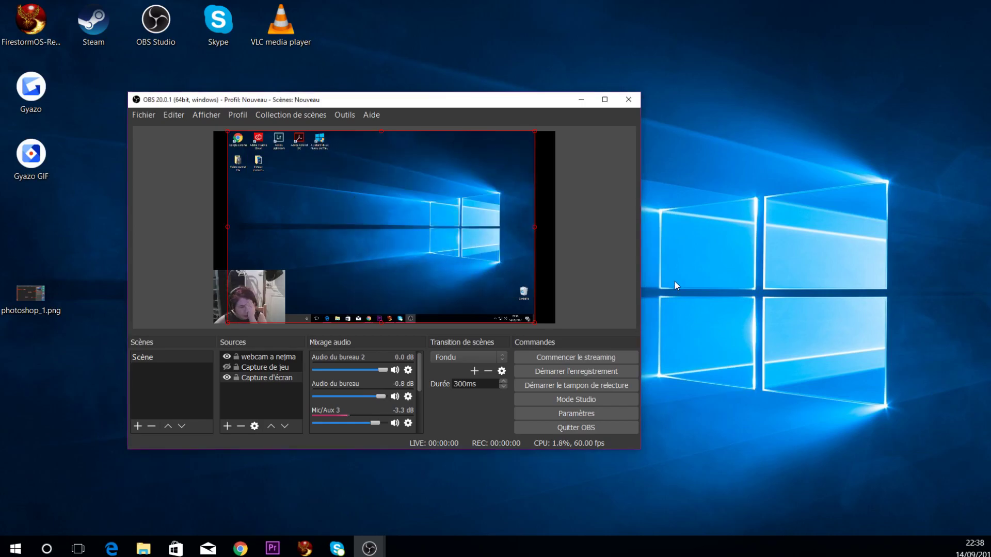
Step: Reopen the settings, review every page from Général and Flux through Avancé, and close them without saving
left_click(154, 120)
left_click(176, 155)
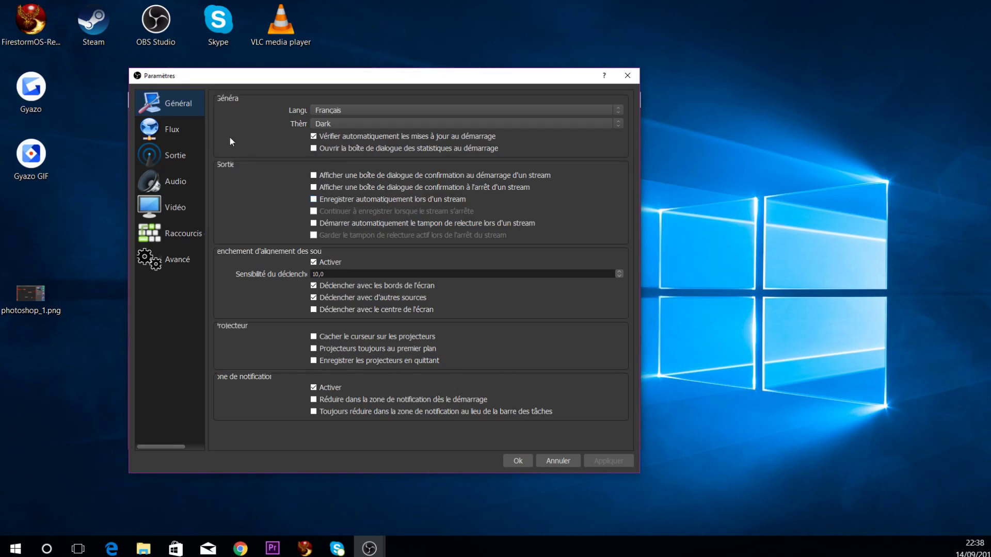
left_click(201, 133)
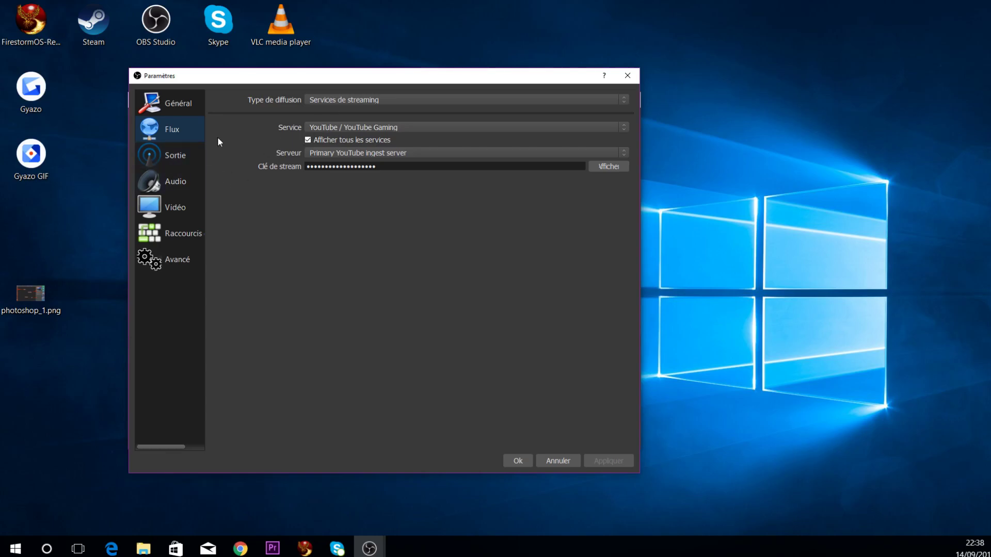
left_click(200, 160)
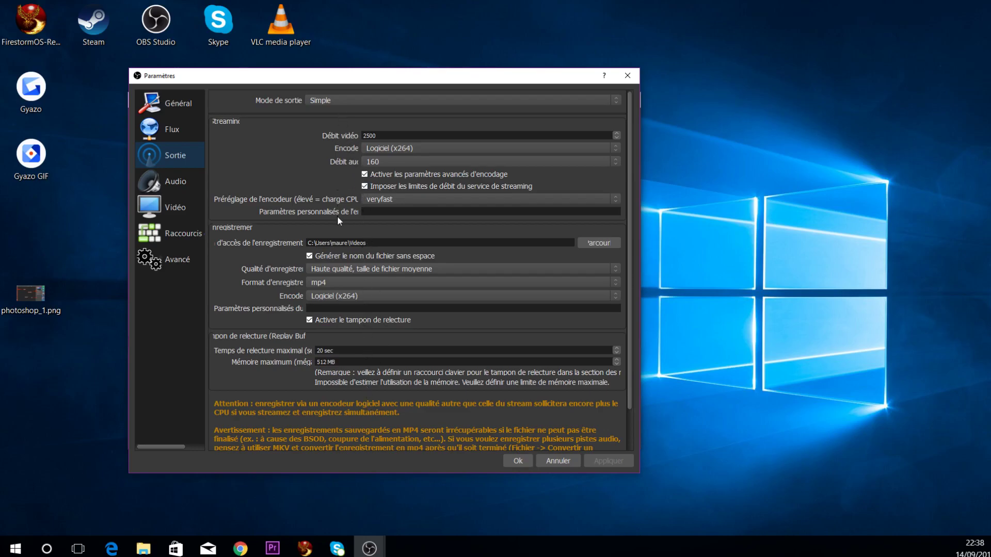
left_click(189, 186)
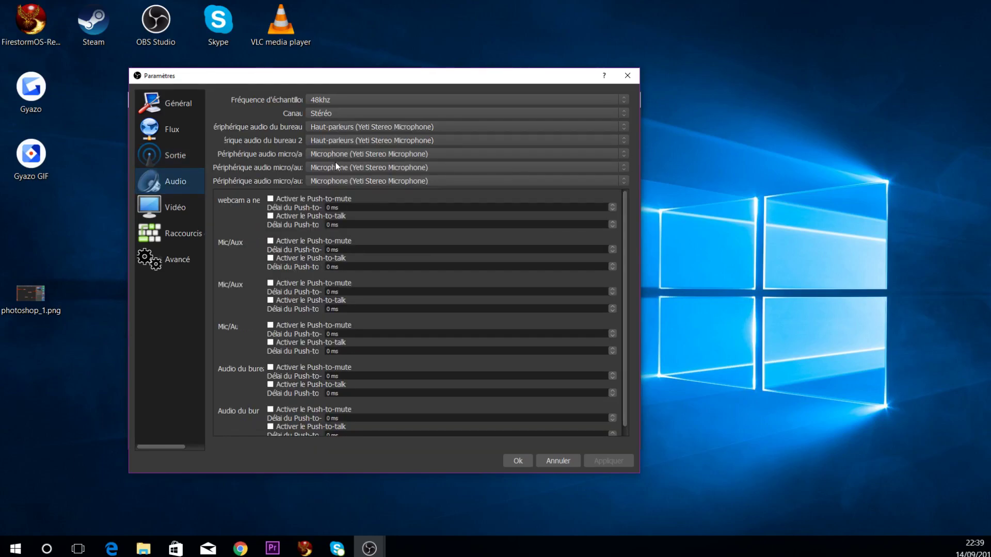
left_click(185, 206)
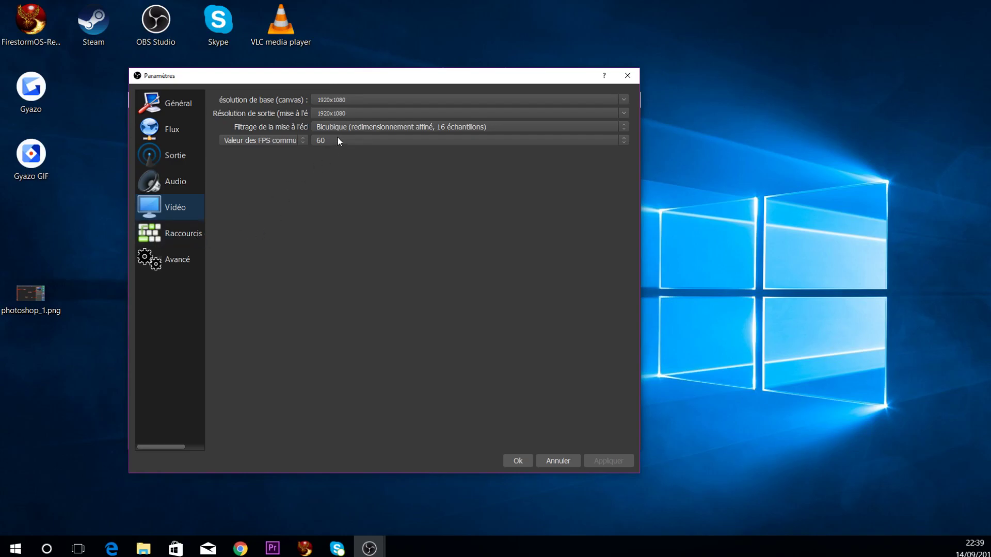
left_click(174, 238)
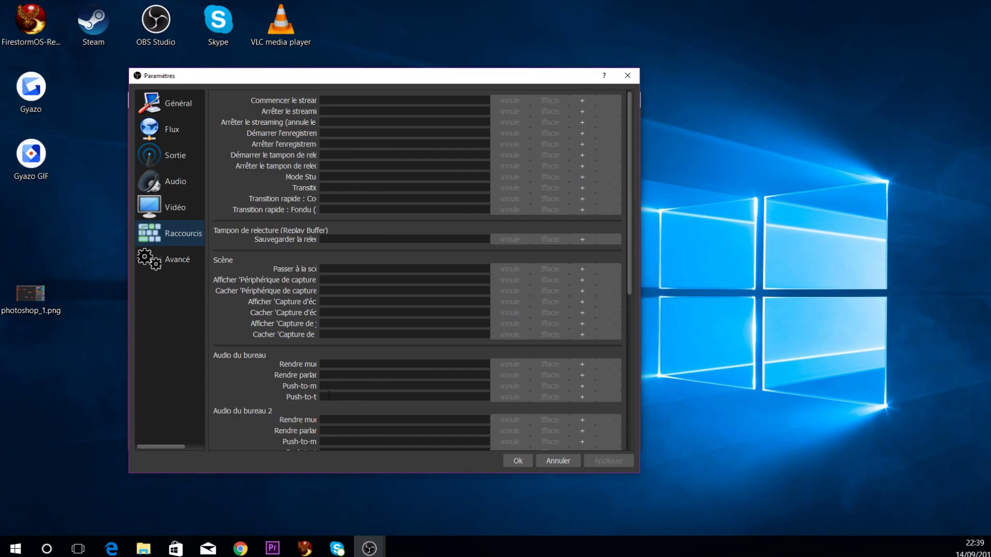
left_click(181, 261)
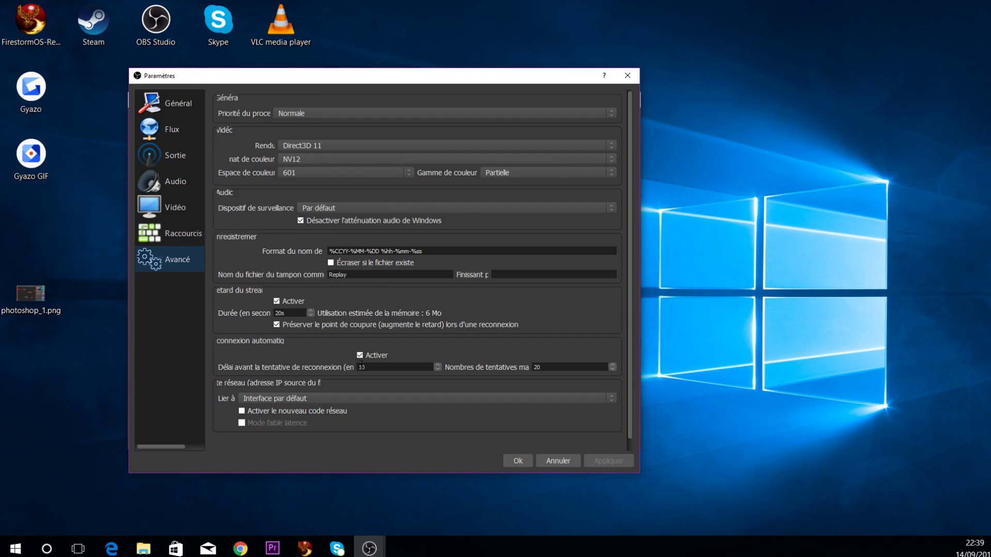
left_click(170, 104)
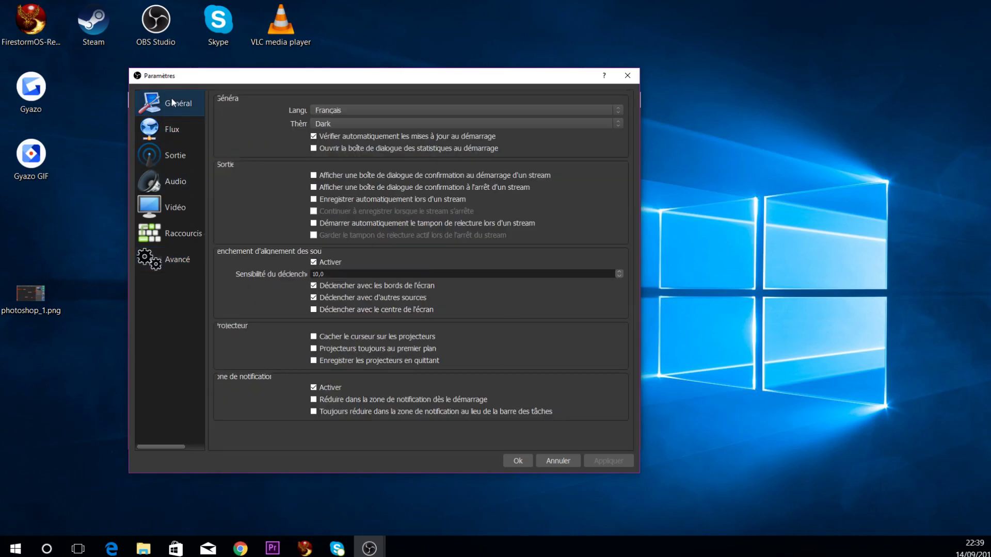
left_click(551, 463)
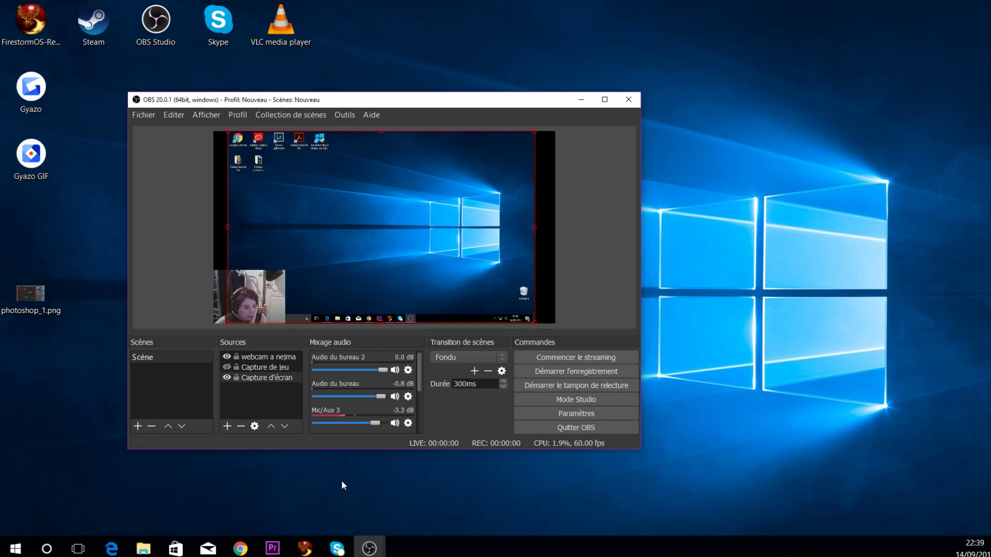
Step: Turn on Mode Studio and reposition the main window on the desktop
mouse_move(240, 549)
left_click_drag(424, 98, 324, 32)
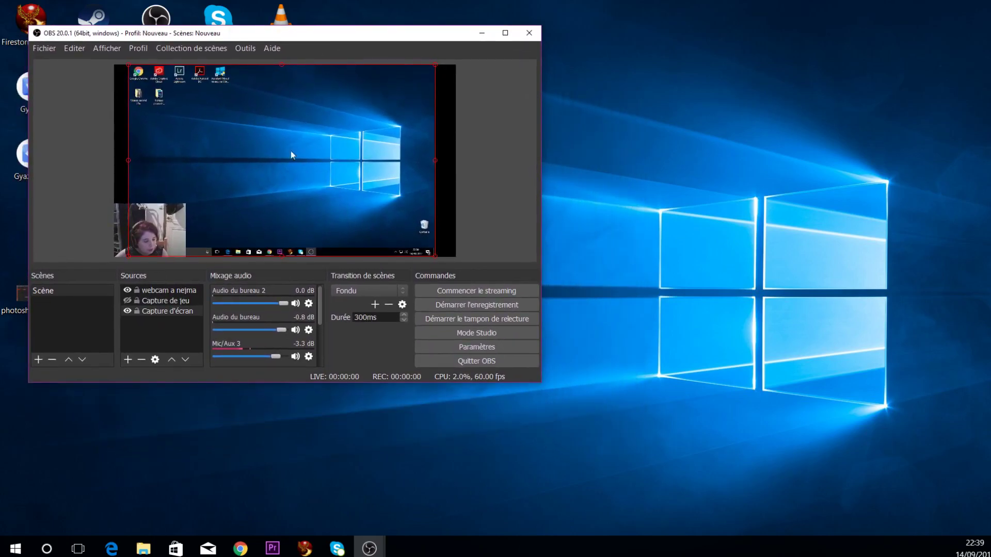
left_click(458, 334)
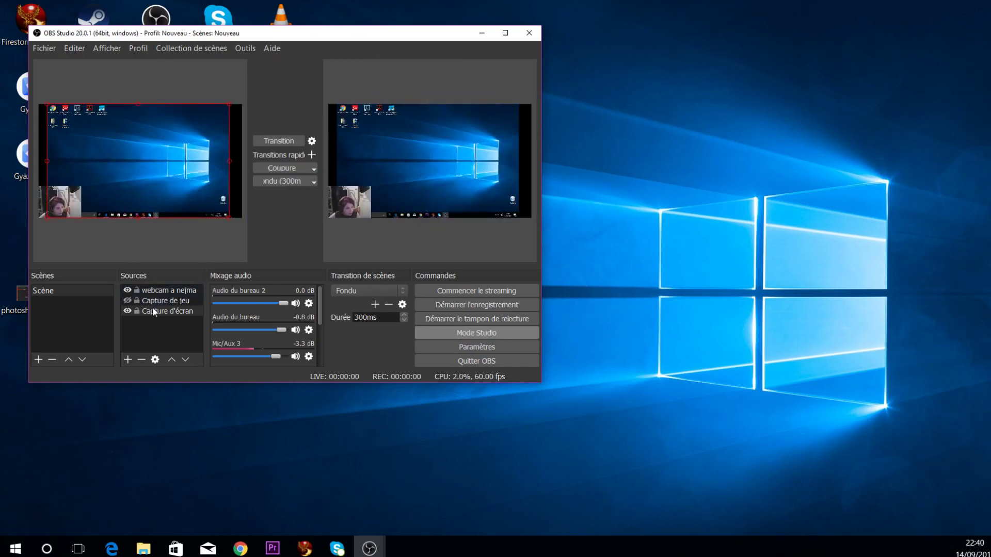
left_click_drag(371, 36, 572, 32)
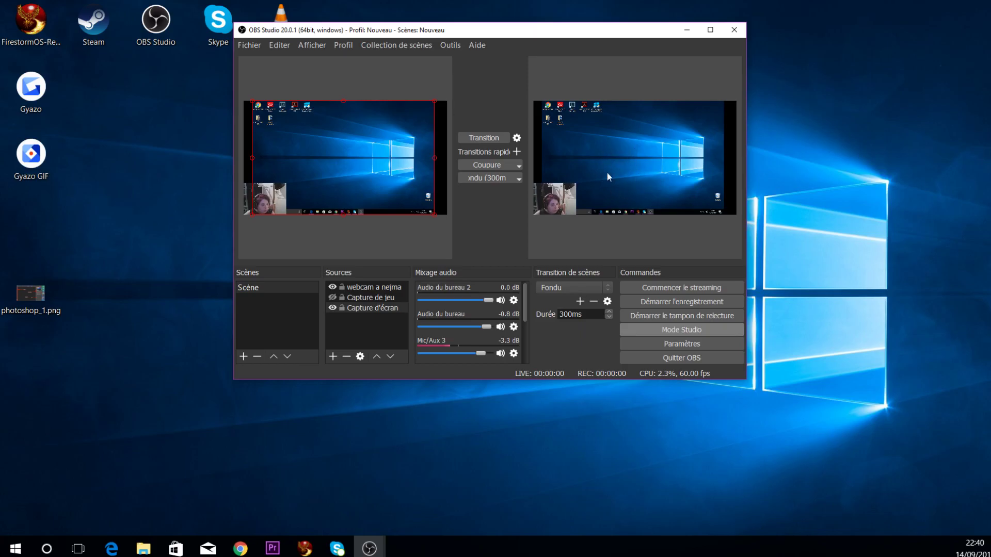
Step: Enlarge the Capture d'écran source in the studio preview, shift it below the visible canvas, and leave Mode Studio
left_click_drag(431, 101, 385, 161)
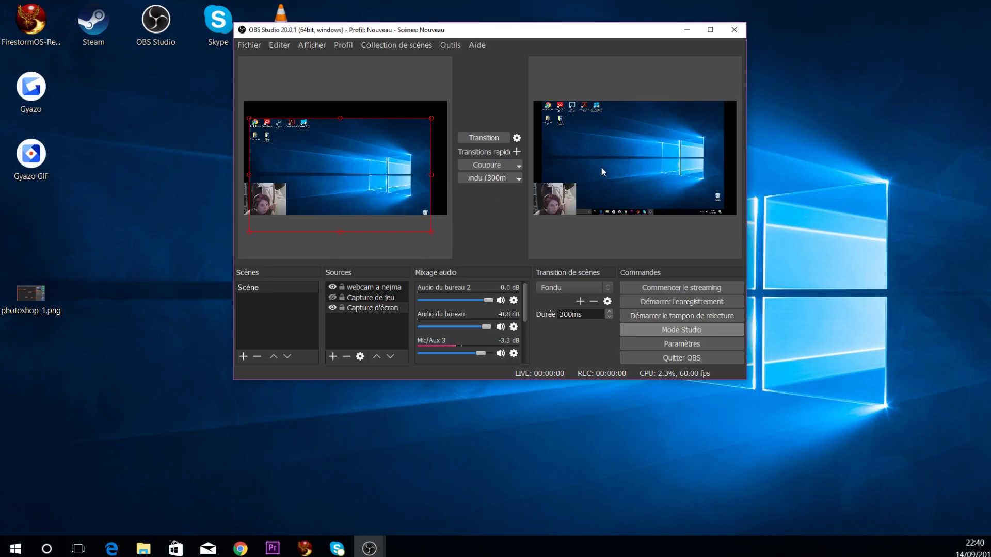
mouse_move(387, 176)
left_mouse_down()
mouse_move(396, 151)
mouse_move(391, 187)
mouse_move(381, 190)
mouse_move(388, 171)
left_mouse_up()
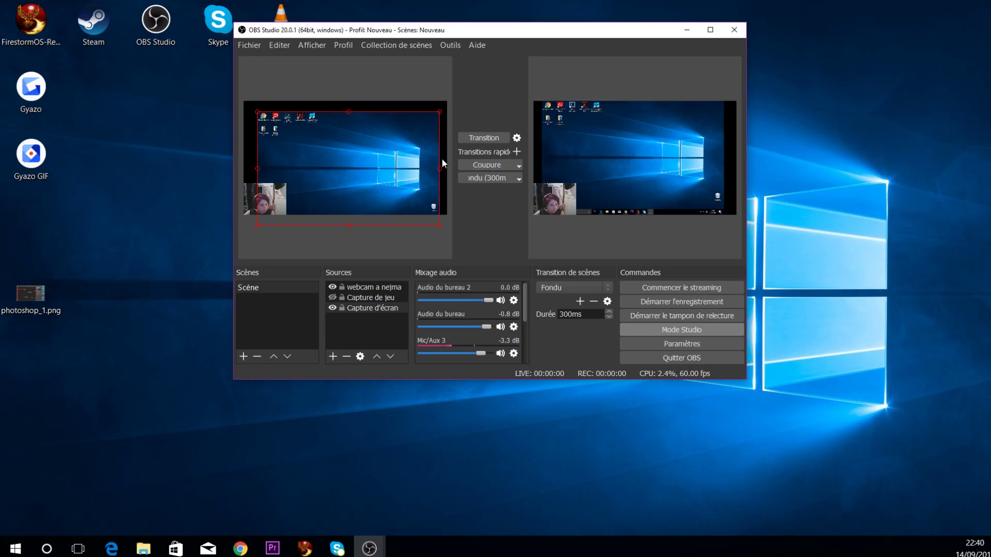
left_click_drag(441, 116, 397, 258)
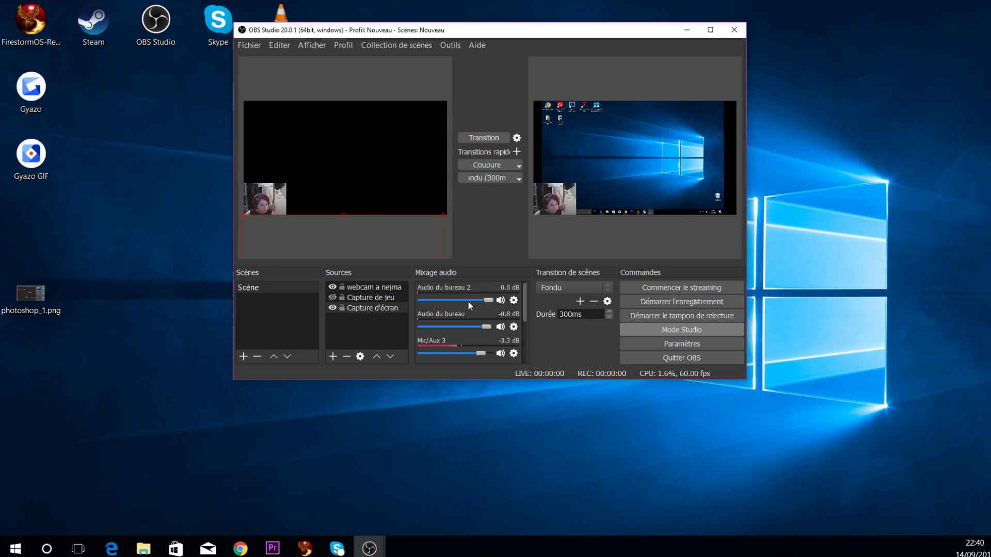
left_click(644, 333)
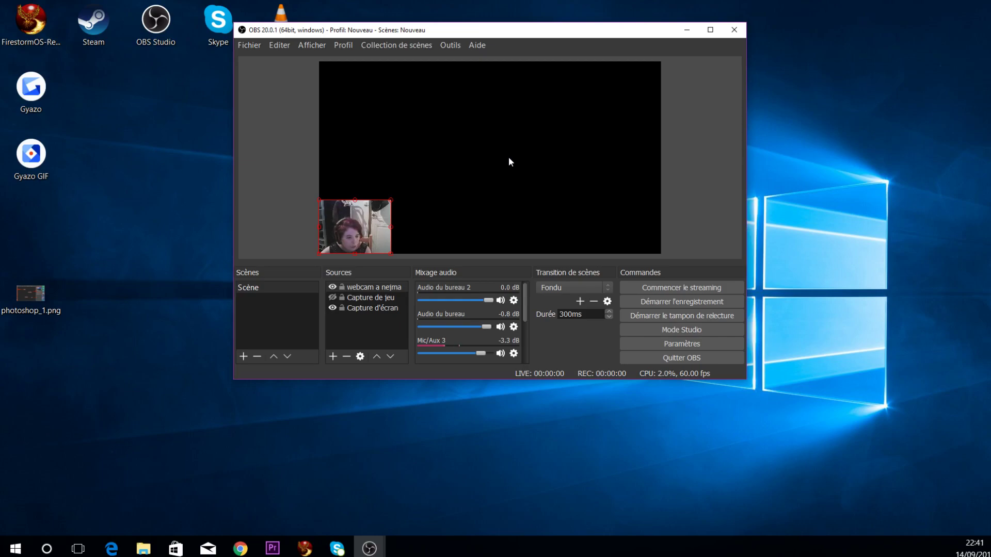
Step: Return to Mode Studio, enlarge the webcam source in the preview's lower-left corner, and leave Mode Studio
left_click(633, 330)
left_click_drag(287, 184, 365, 129)
left_click_drag(380, 132, 341, 152)
left_click_drag(311, 168, 284, 179)
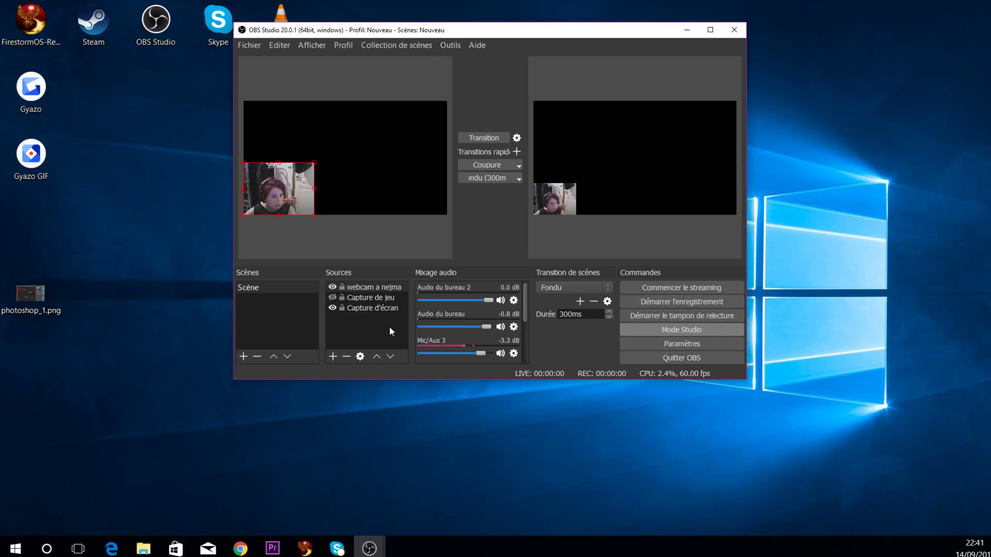
left_click(271, 305)
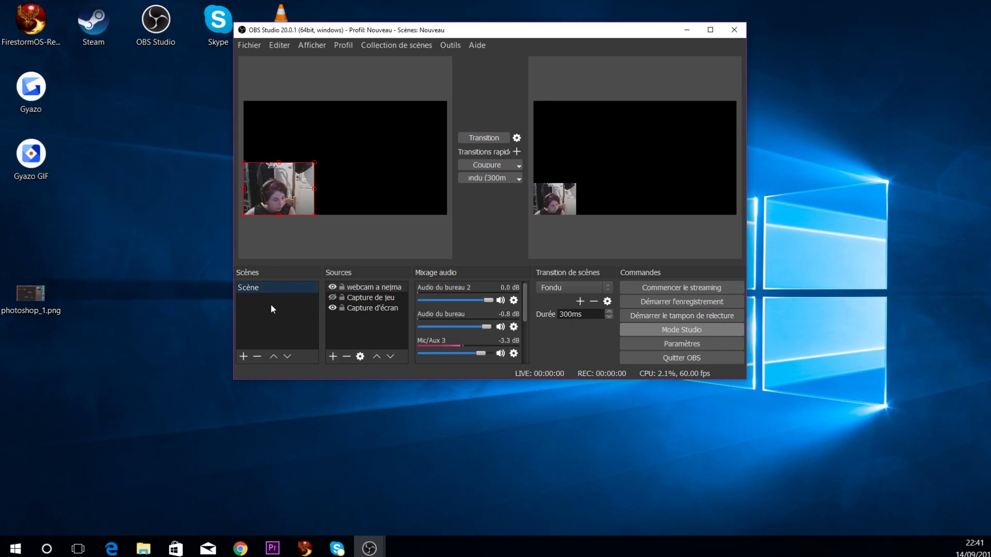
left_click(313, 164)
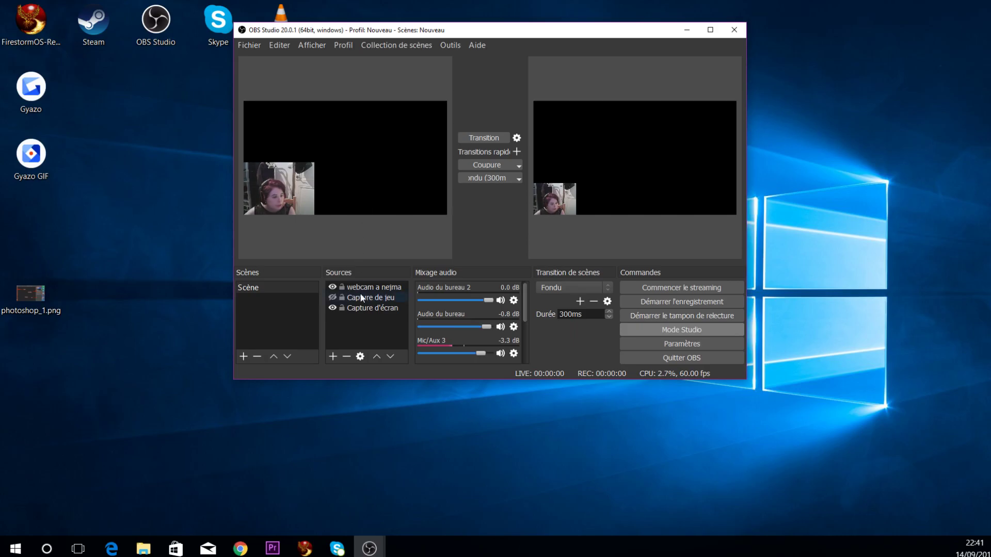
left_click(334, 299)
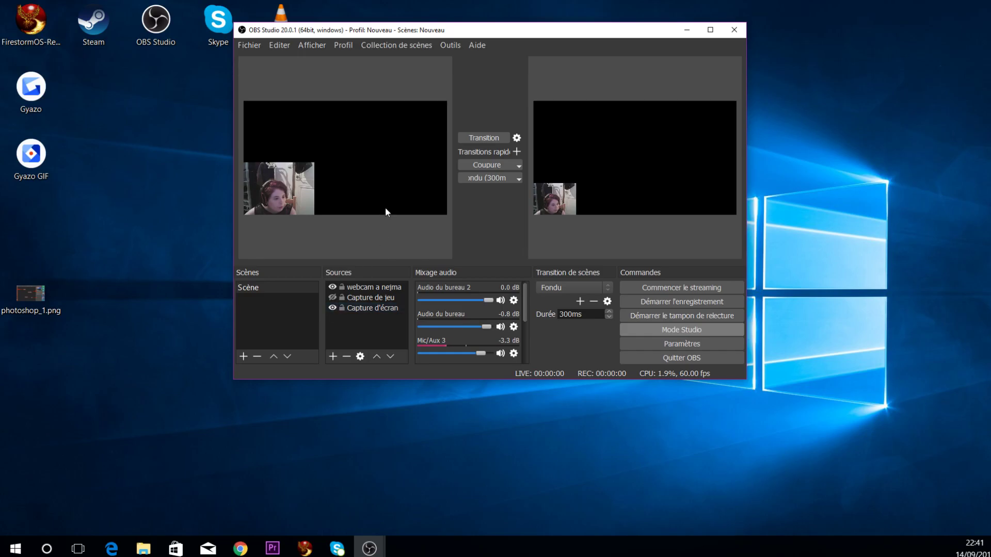
left_click(632, 333)
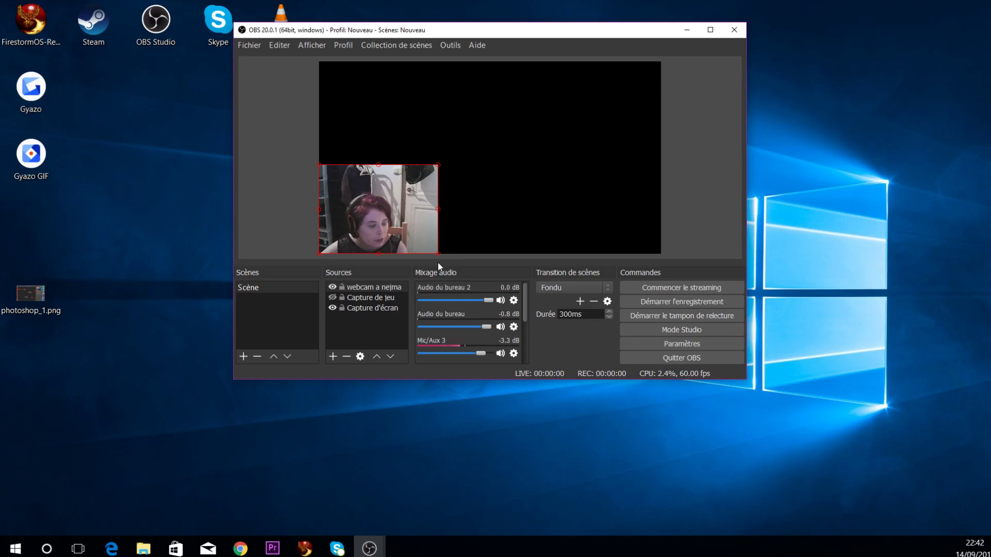
Step: Add a new scene with the proposed name Scène 2
left_click(277, 307)
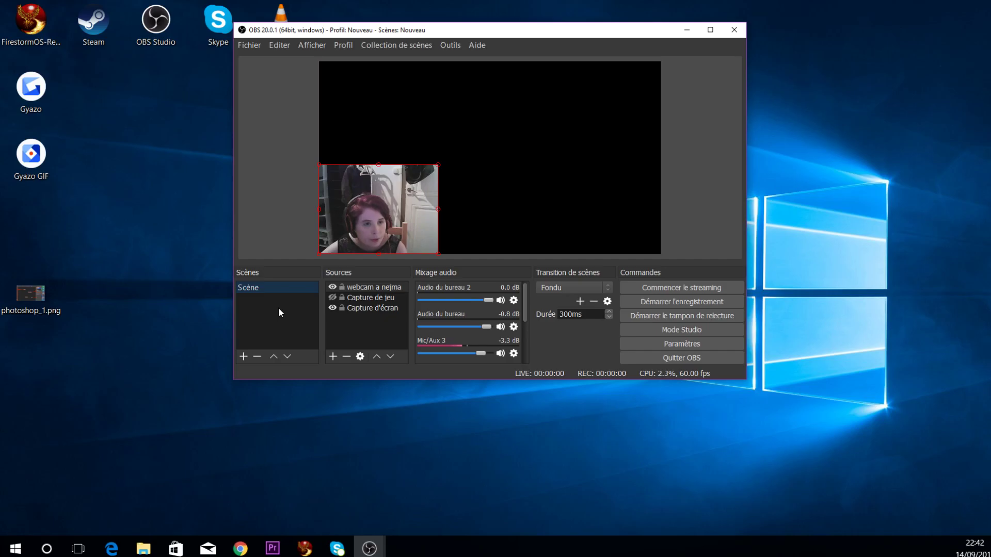
right_click(279, 309)
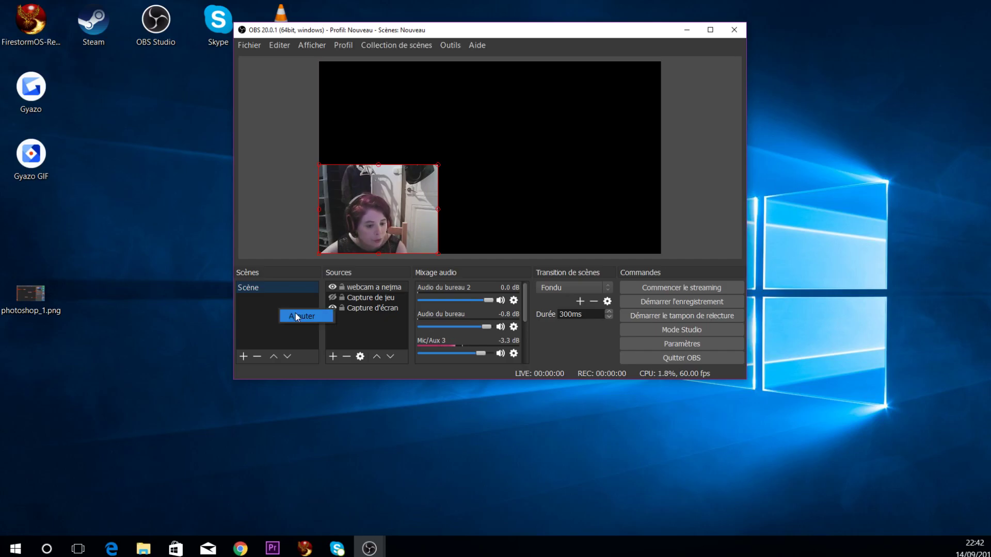
left_click(296, 313)
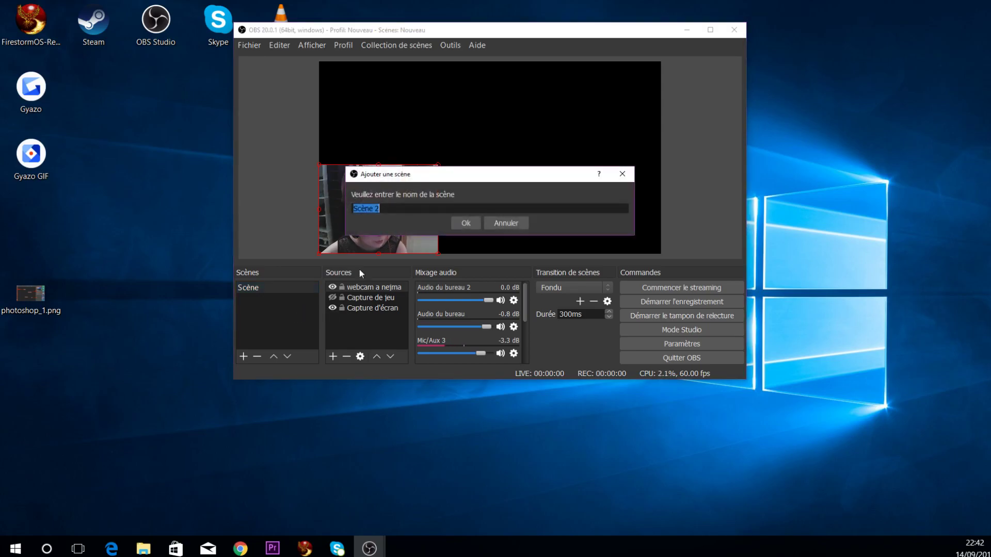
left_click(464, 223)
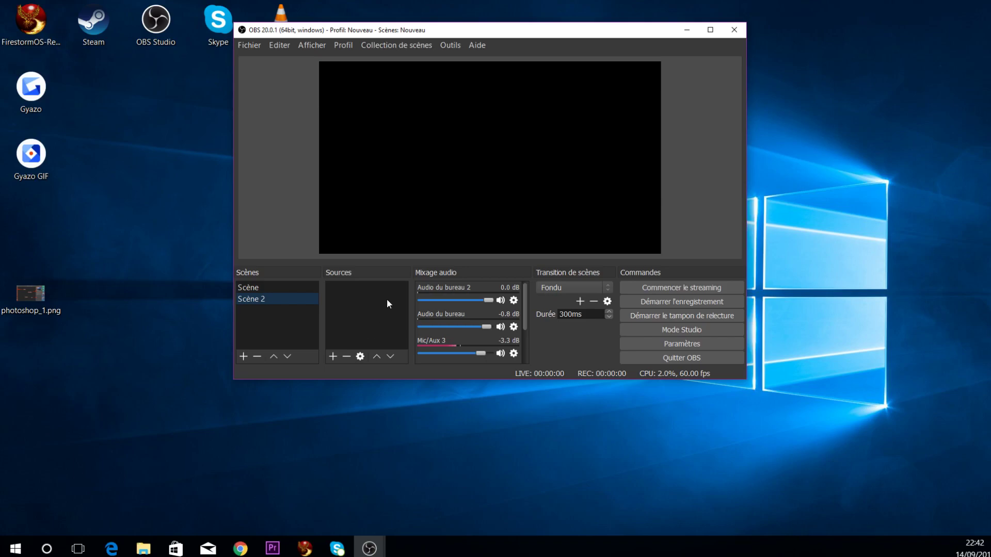
Step: Add a Périphérique de capture vidéo source to Scène 2, using the FULL HD 1080P Webcam device with its default settings
right_click(356, 299)
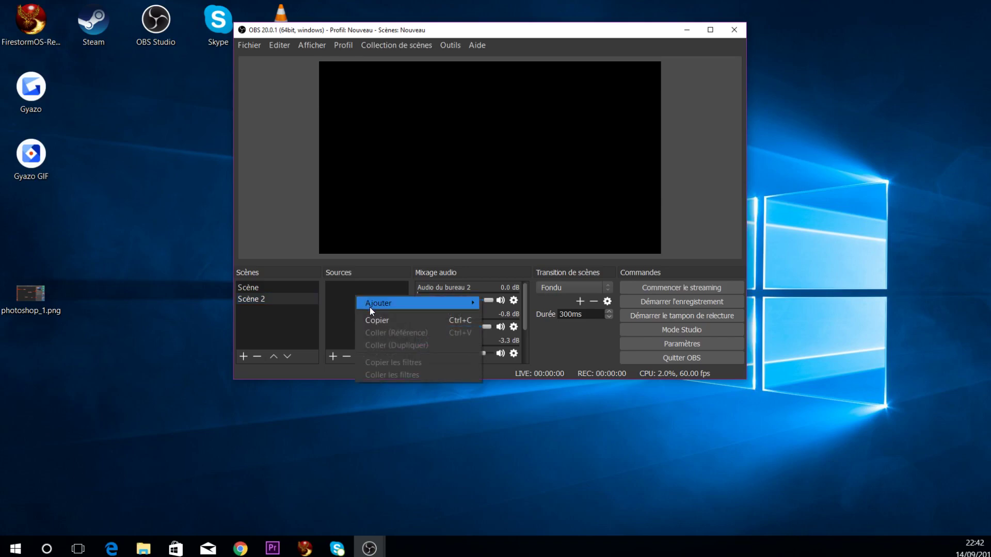
mouse_move(436, 303)
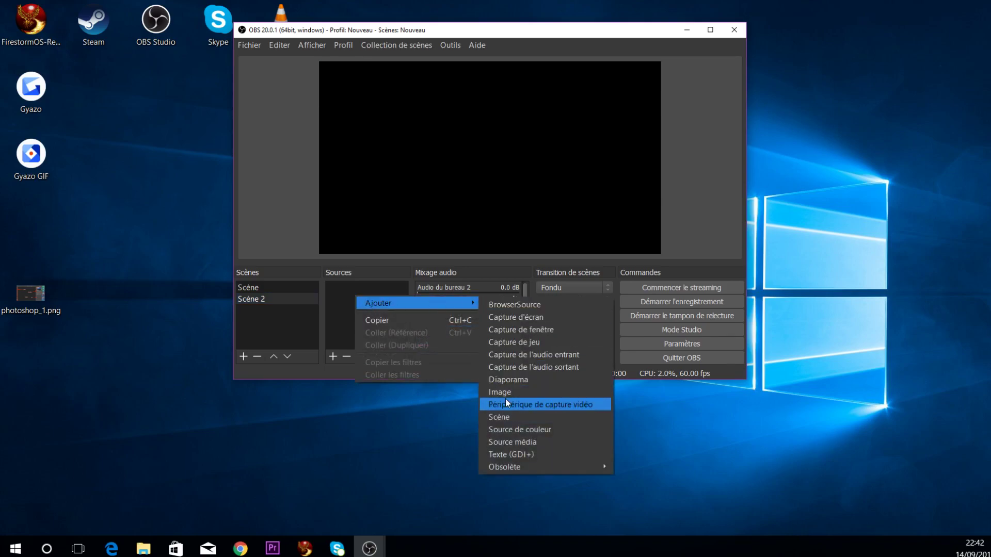
left_click(558, 407)
left_click(513, 278)
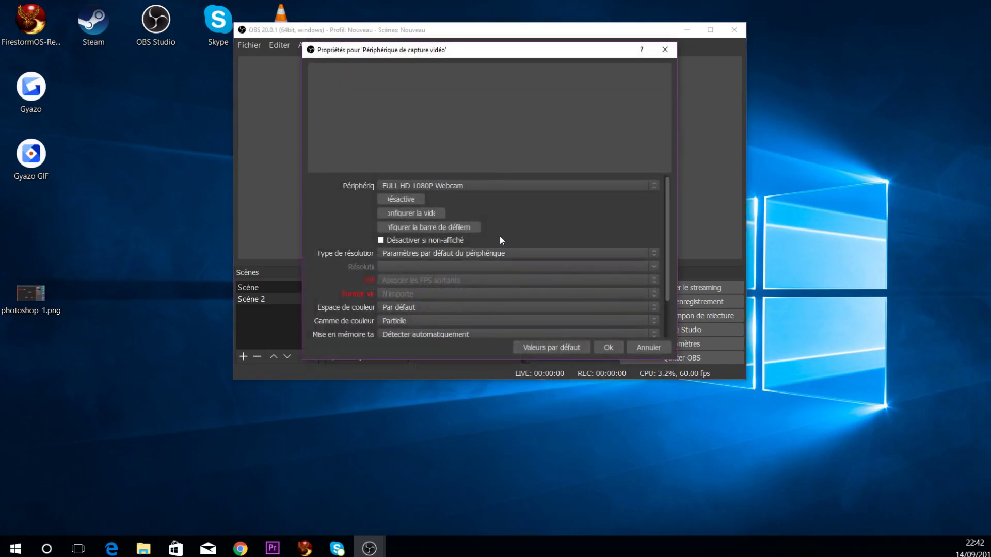
left_click(597, 345)
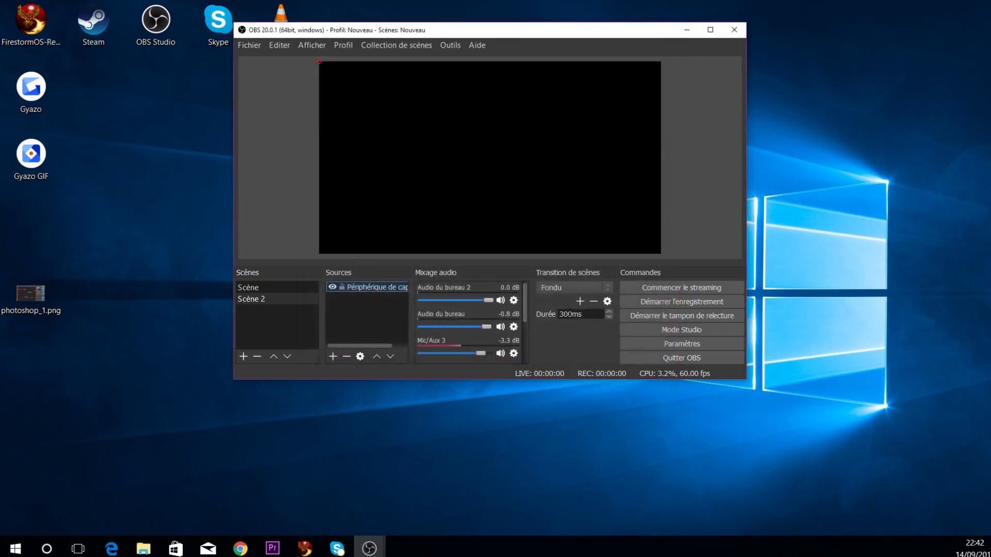
Step: Add a new Capture d'écran 2 source showing Écran 0 to Scène 2 and move it to the middle of the canvas
right_click(374, 304)
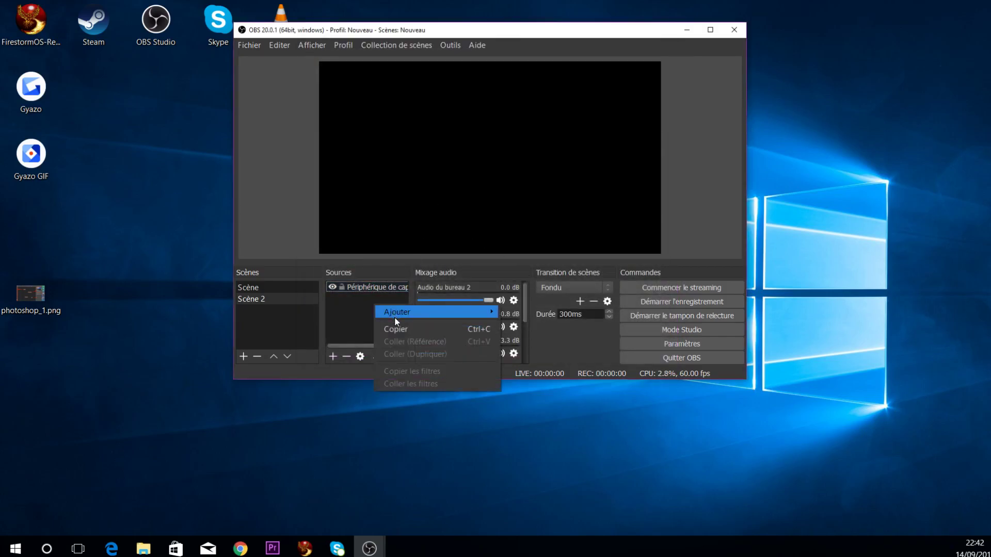
mouse_move(410, 315)
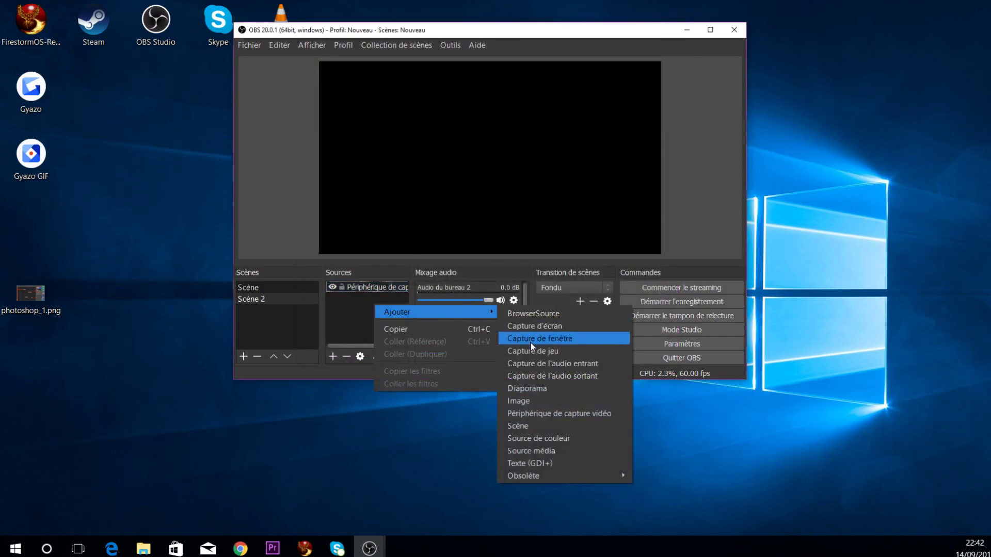
left_click(527, 328)
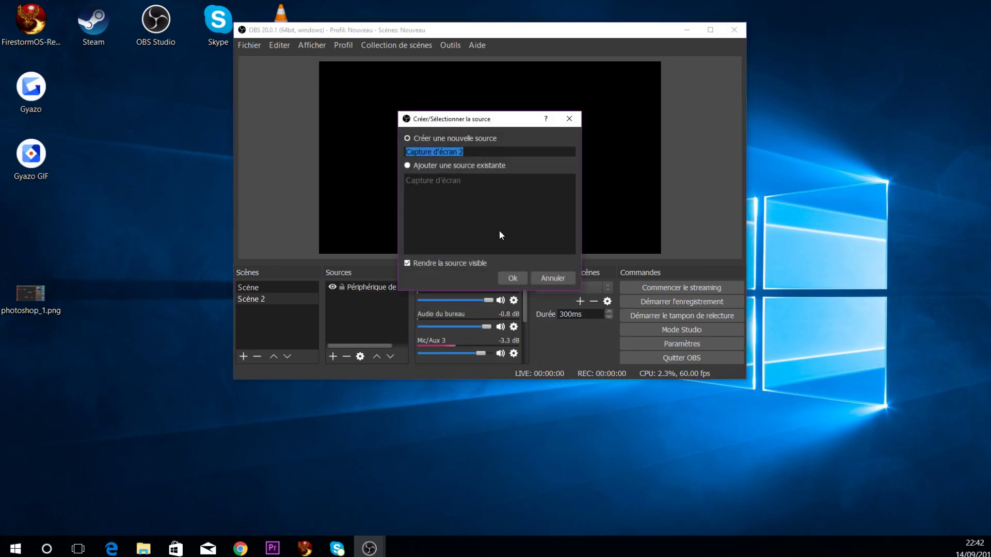
left_click(510, 279)
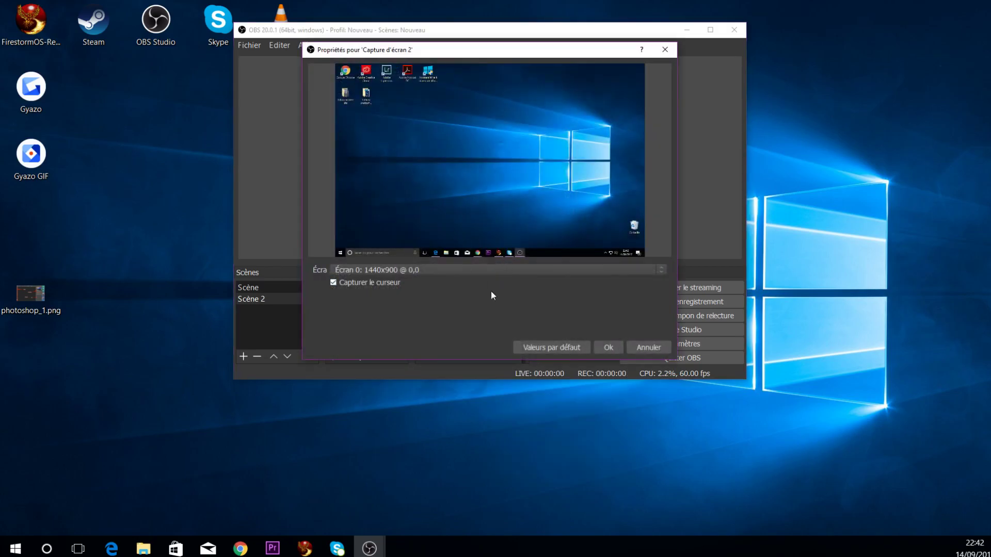
left_click(602, 347)
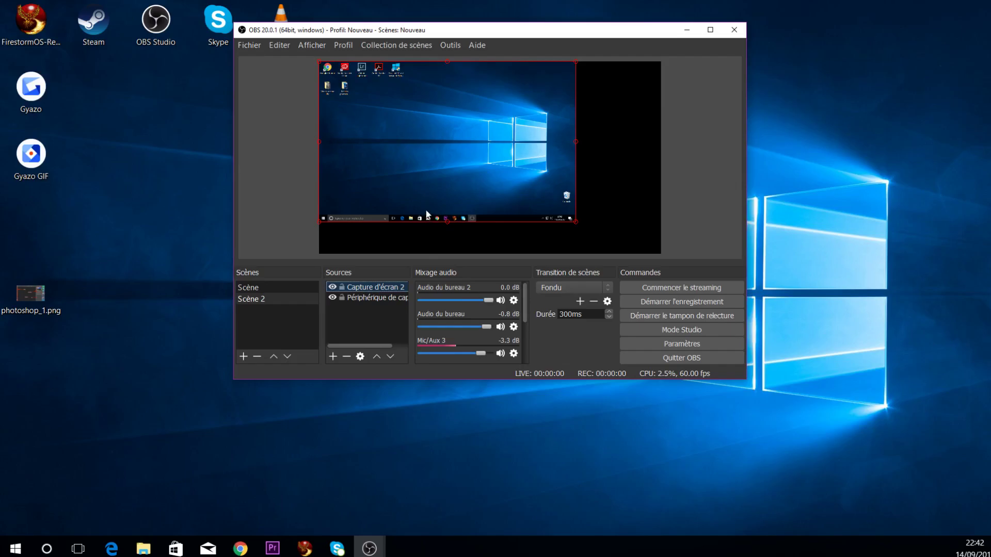
left_click_drag(472, 167, 513, 182)
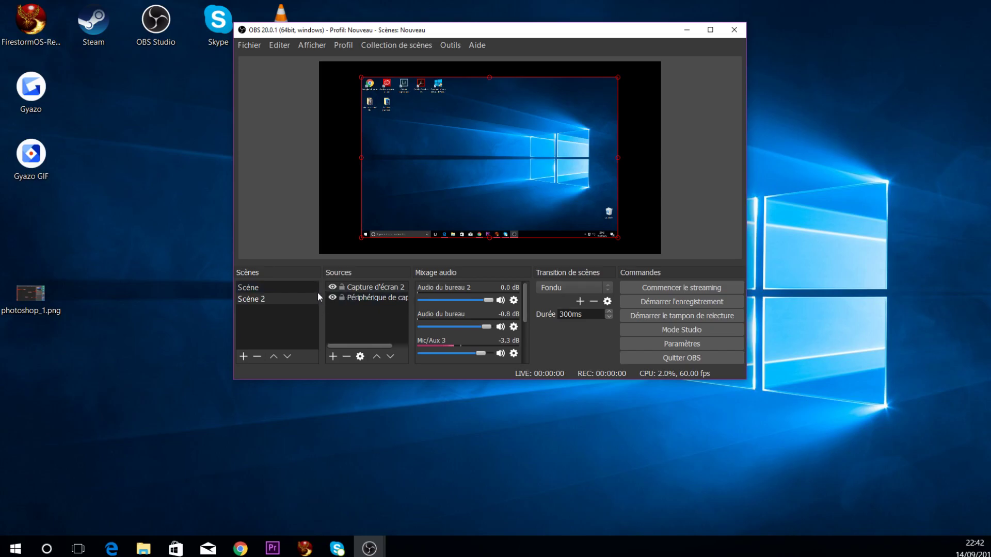
Step: Switch back and forth between Scène and Scène 2 to compare their sources in the preview
left_click(293, 289)
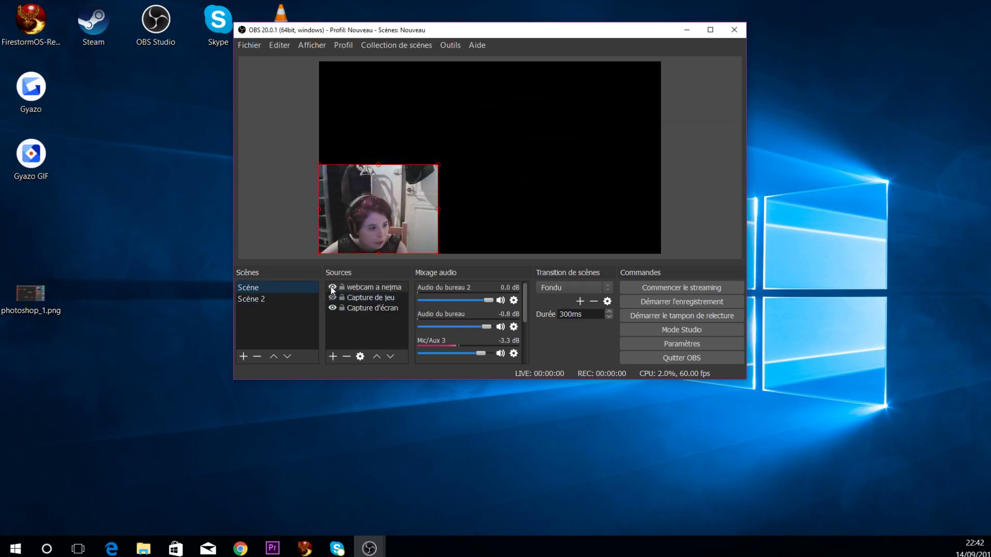
left_click(269, 298)
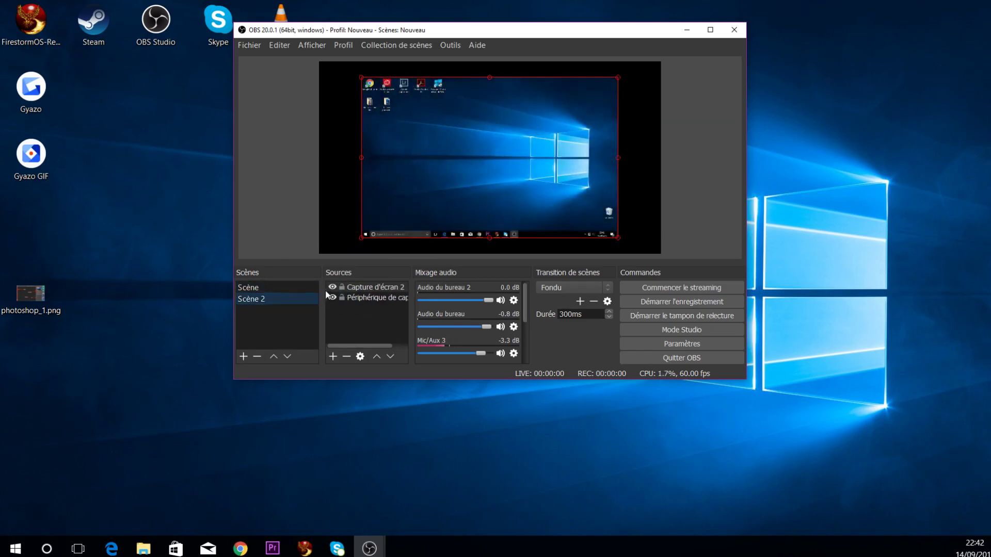
left_click(274, 289)
left_click(277, 300)
Step: Add a third scene with the proposed name Scène 3
right_click(292, 323)
left_click(300, 332)
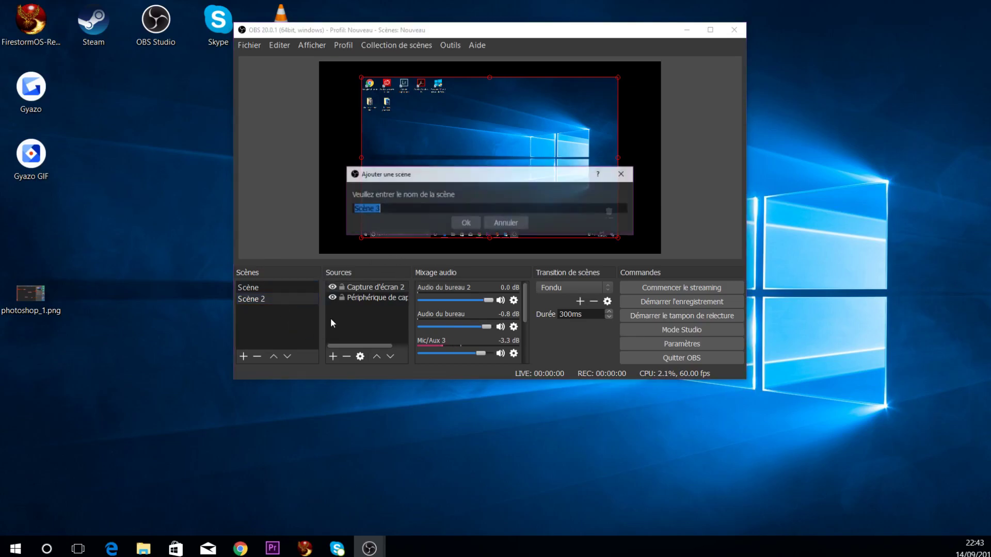
left_click(467, 222)
Step: Add an Image source to Scène 3 using photoshop_1.png from the Bureau folder, and size and shift it to cover the canvas
right_click(356, 307)
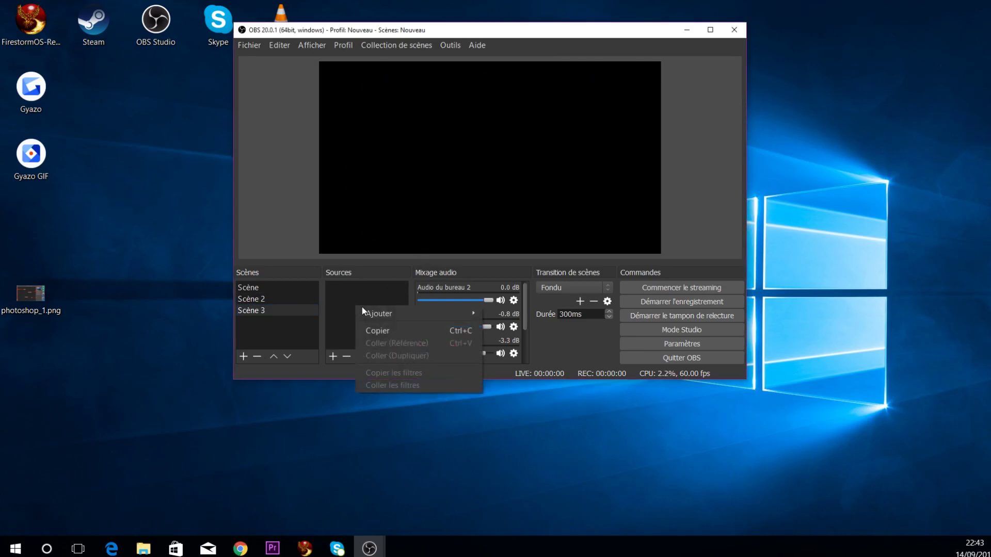
mouse_move(385, 313)
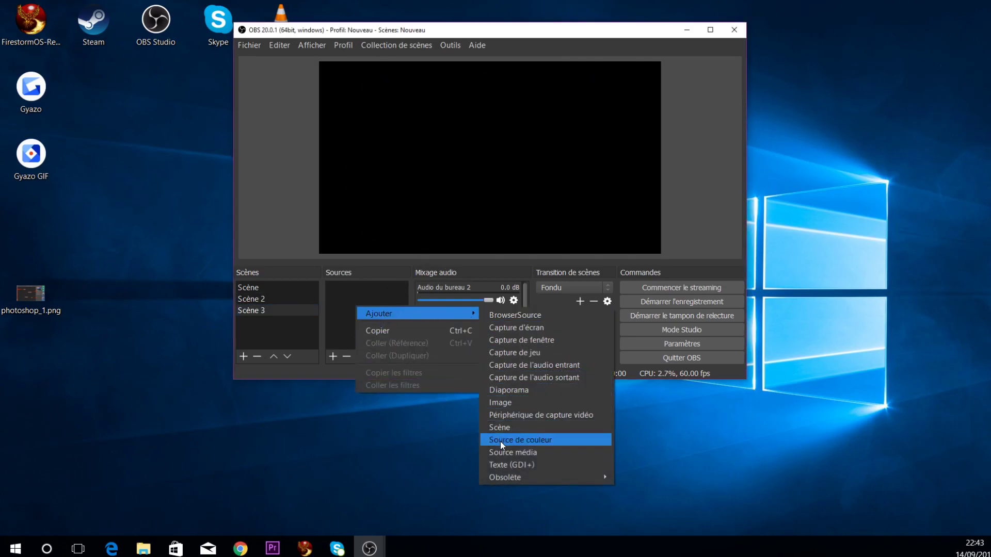
left_click(503, 407)
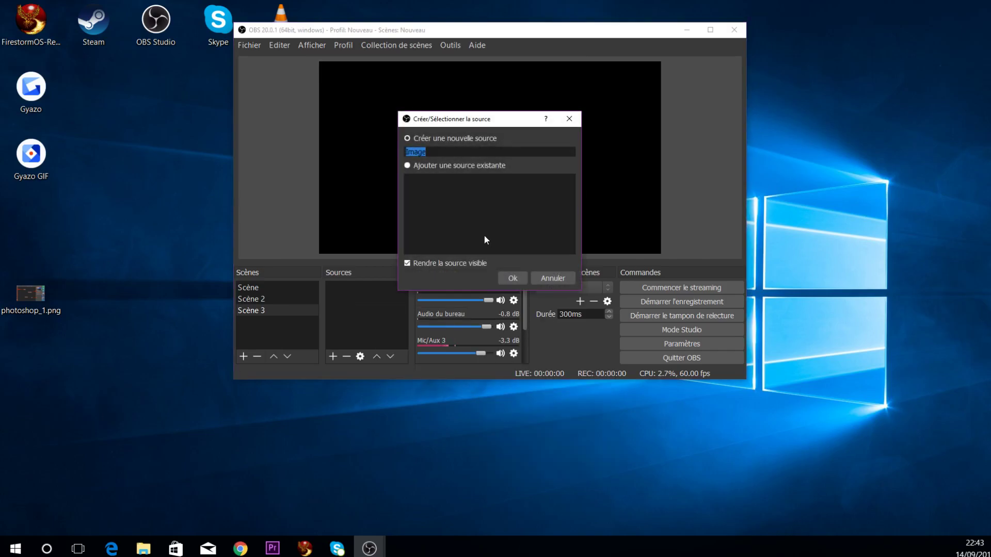
left_click(512, 277)
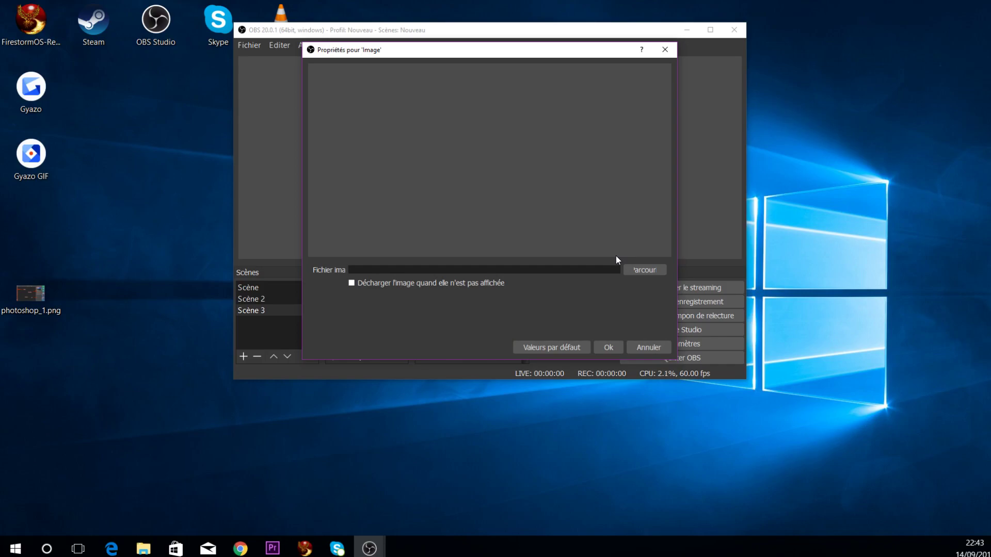
left_click(645, 270)
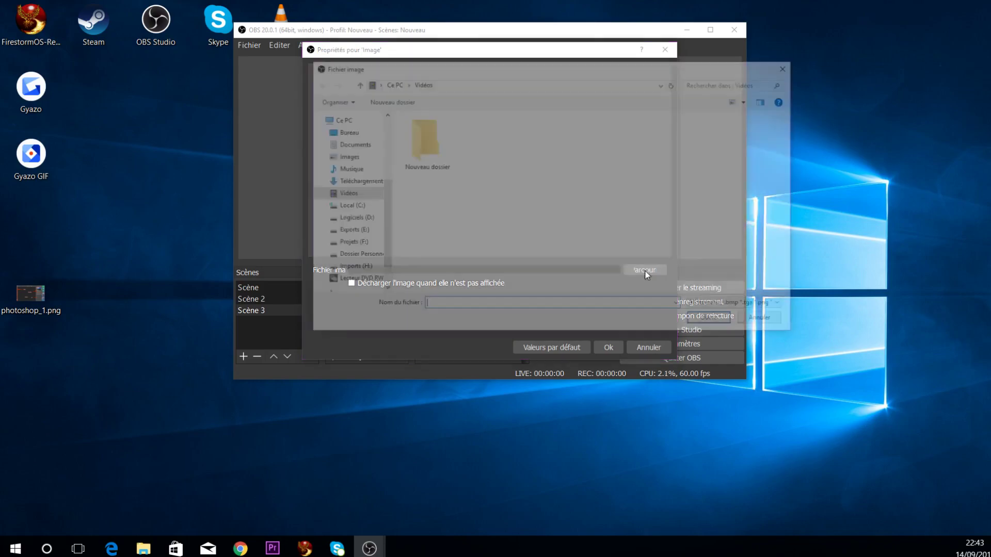
left_click(354, 133)
left_click(538, 147)
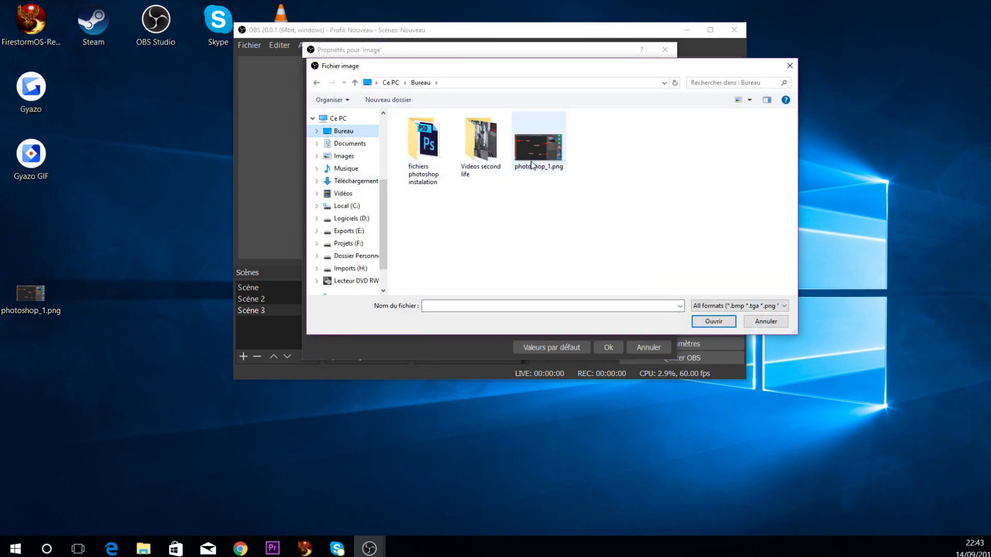
left_click(714, 320)
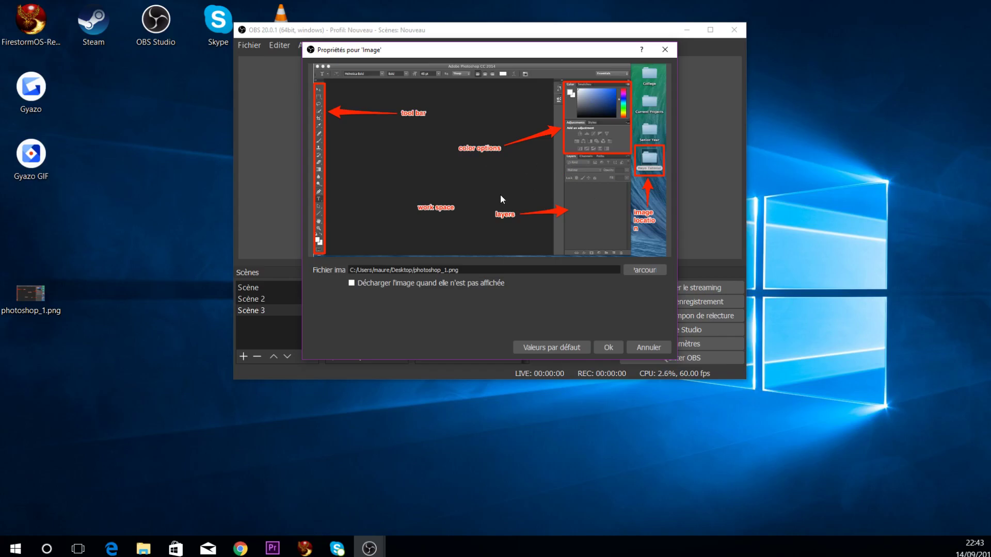
left_click(604, 348)
left_click_drag(547, 187, 615, 249)
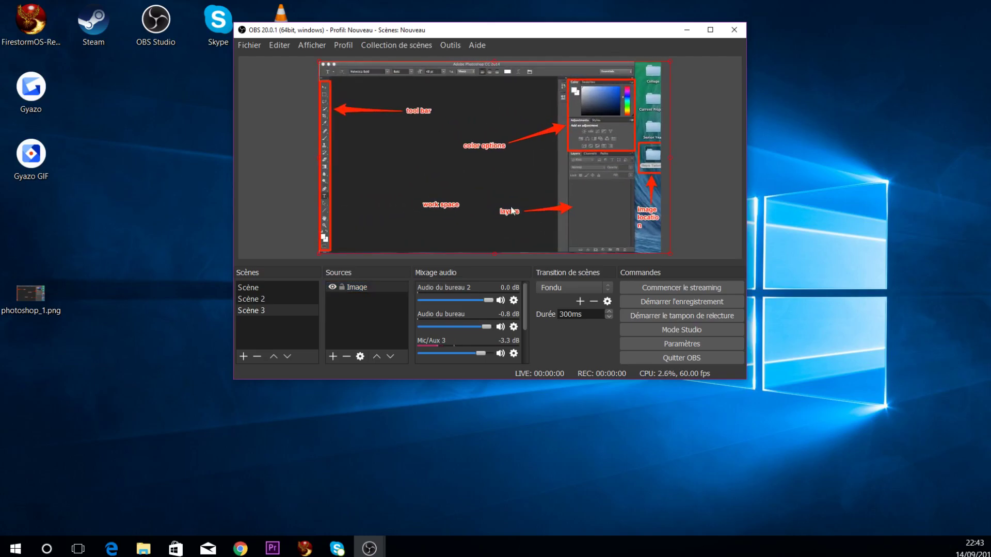
left_click_drag(466, 177, 460, 182)
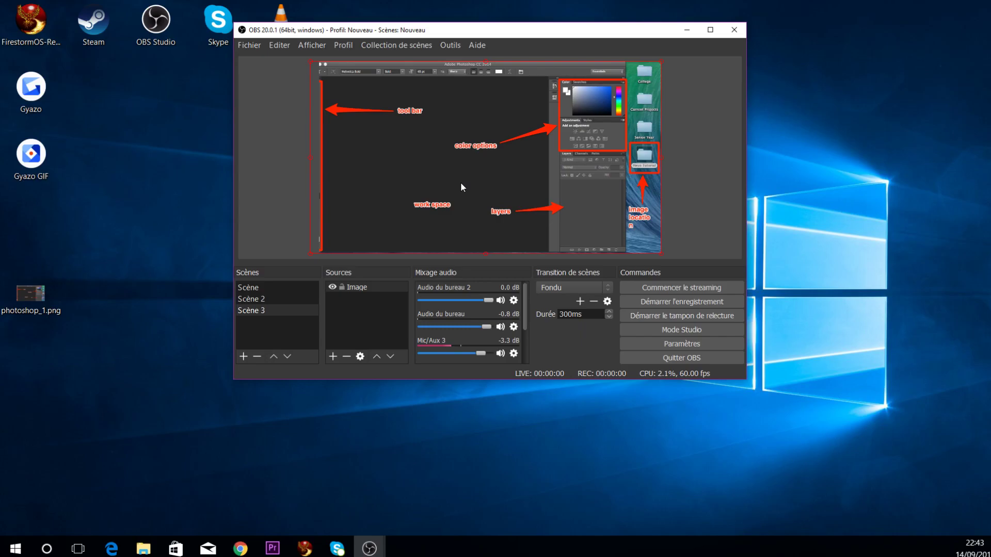
Step: Return to the first scene and make its webcam source visible again
left_click(297, 289)
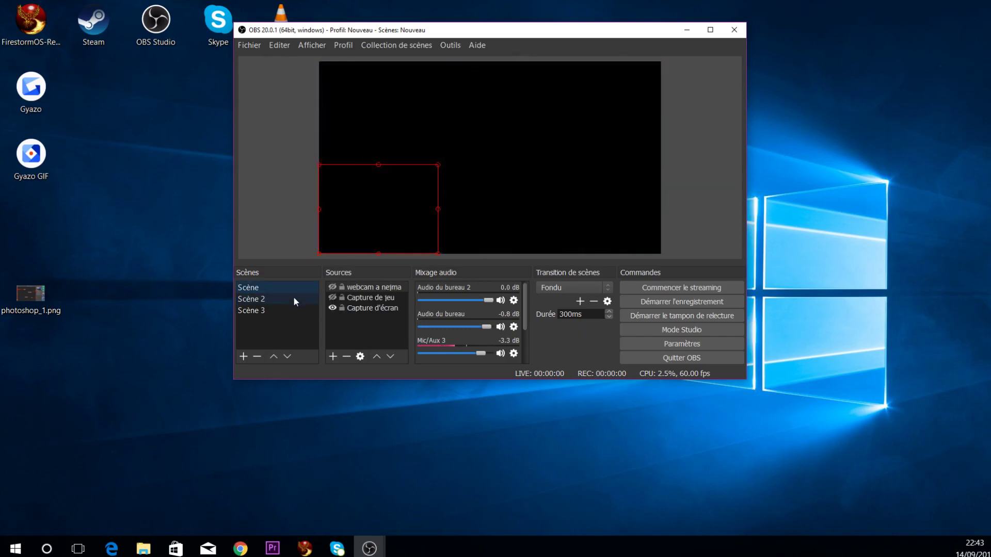
left_click(333, 287)
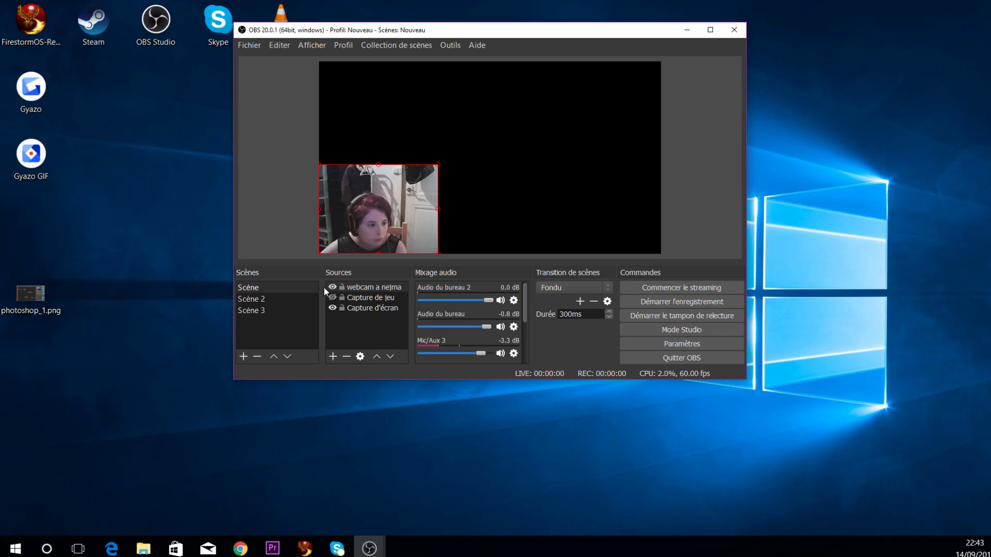
Step: Switch repeatedly between Scène, Scène 2 and Scène 3 to examine each scene's content and the Fondu transition
left_click(271, 309)
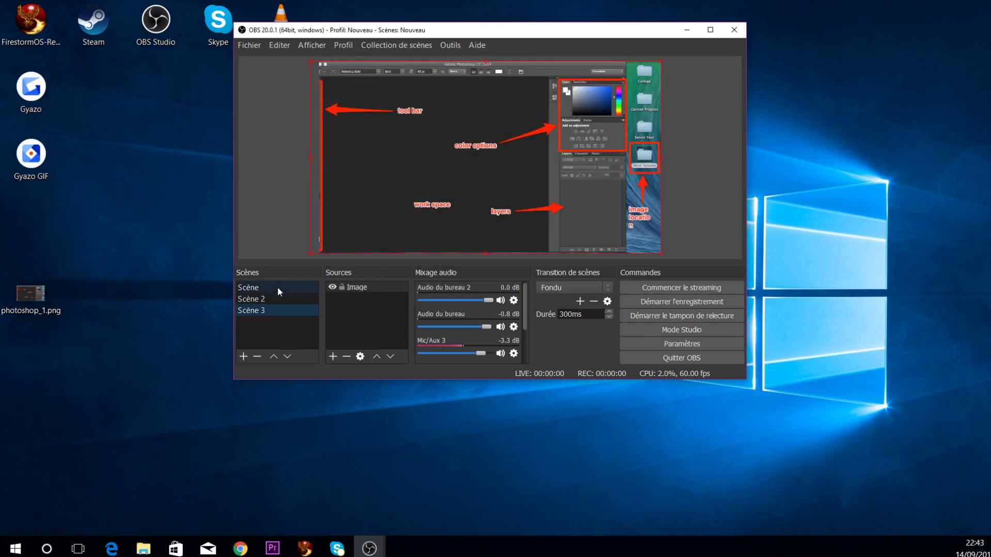
left_click(278, 285)
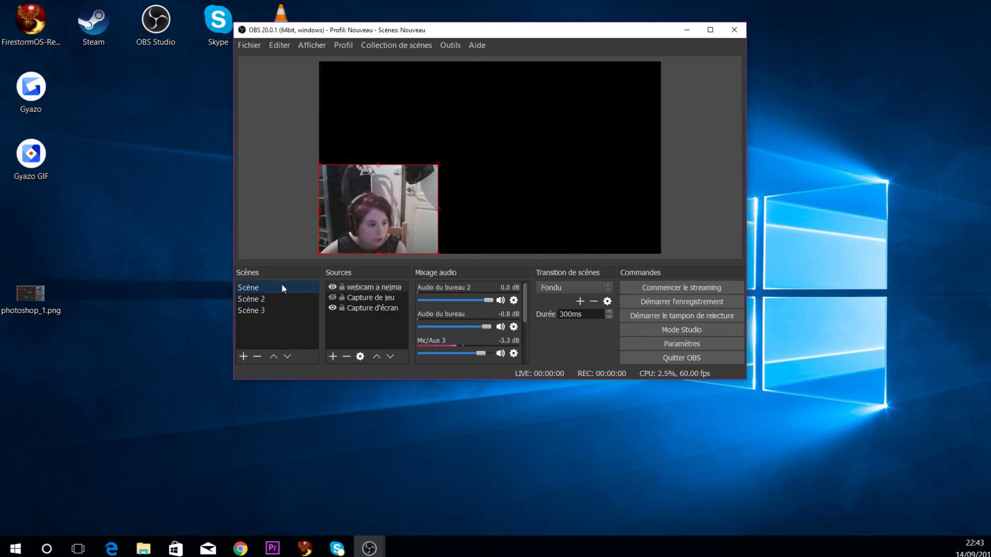
left_click(274, 312)
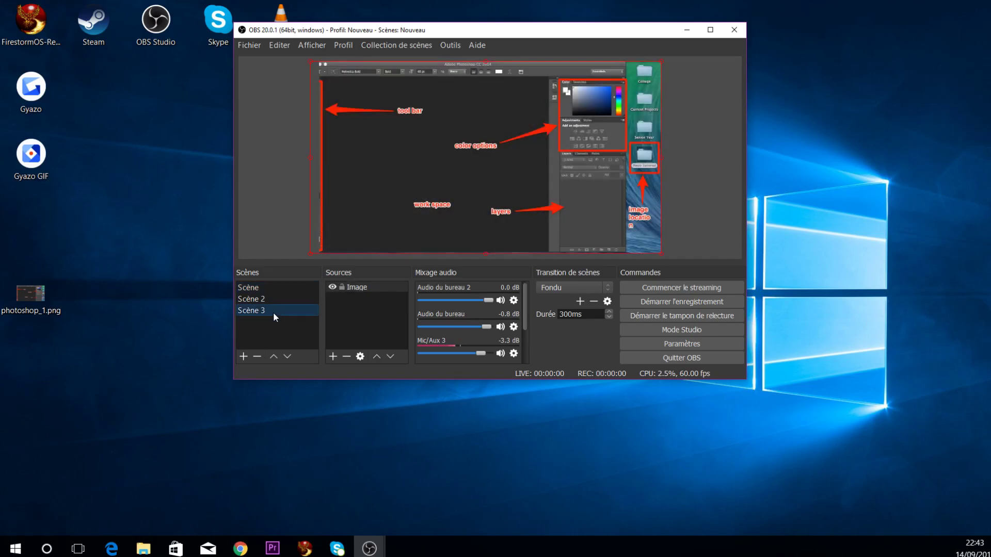
left_click(270, 297)
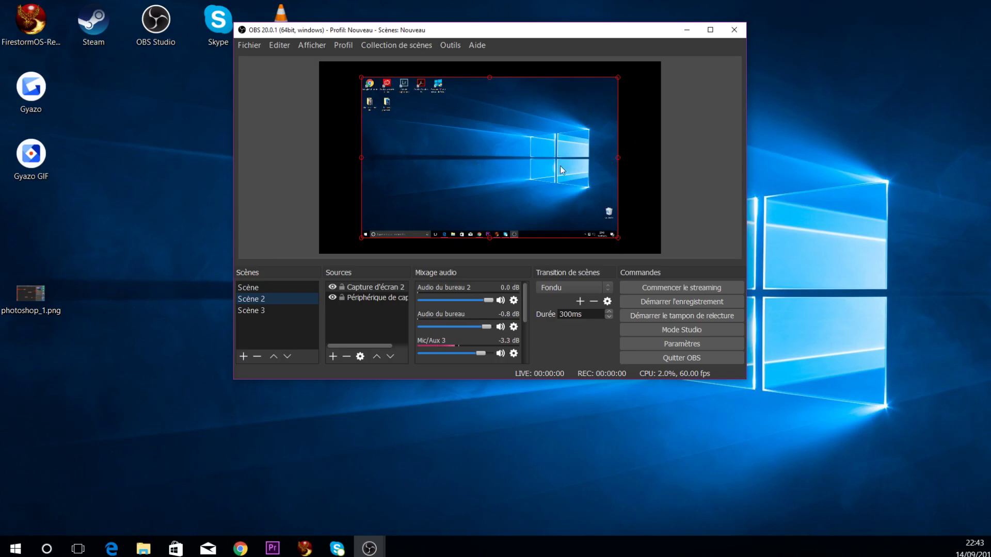
left_click(269, 288)
left_click(266, 299)
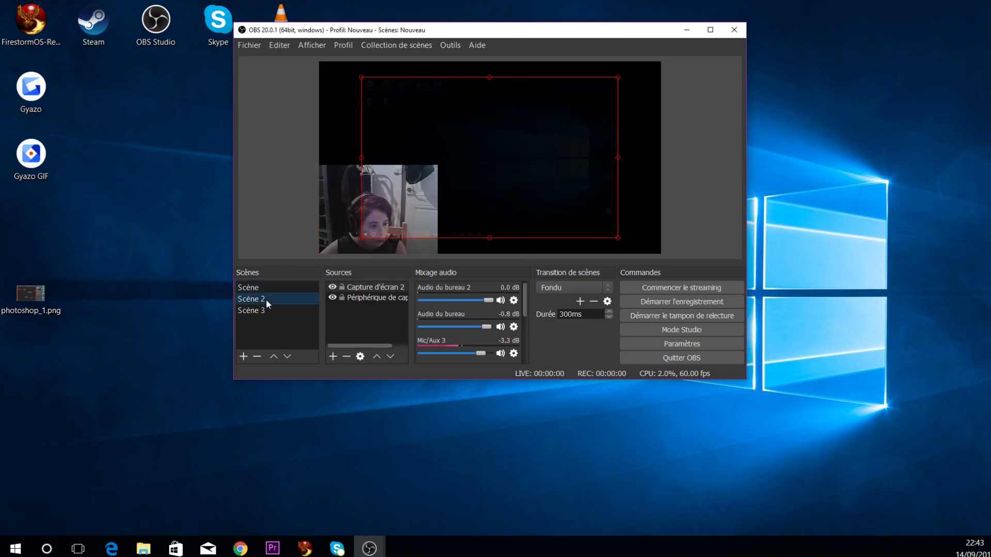
left_click(266, 312)
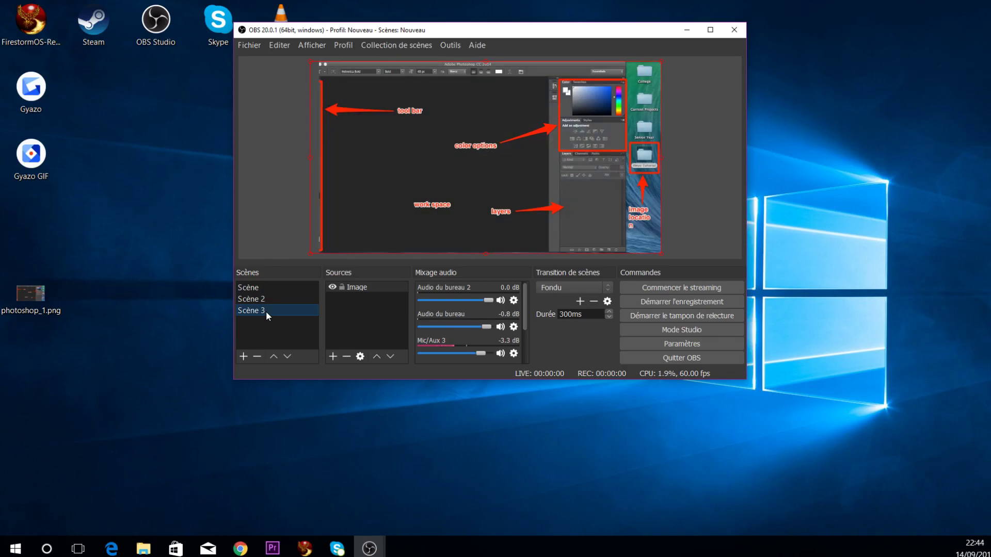
left_click(278, 299)
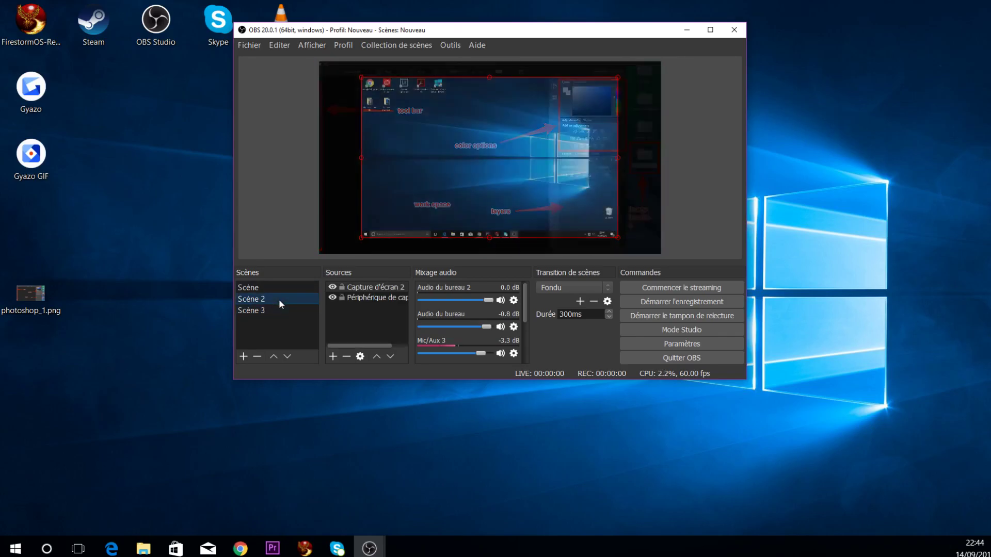
Step: Switch through Scène, Scène 2 and Scène 3 once more to compare what each scene shows
left_click(280, 285)
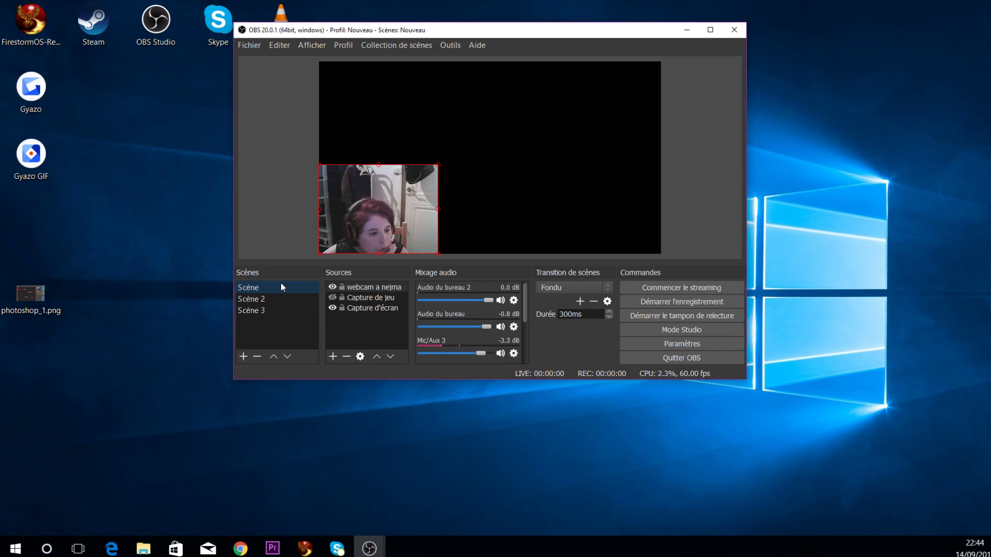
left_click(280, 297)
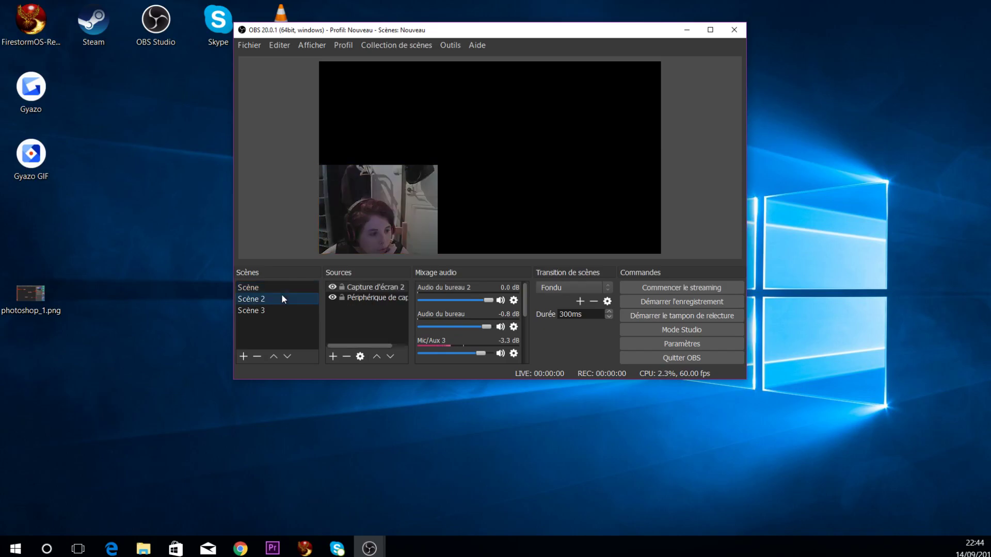
left_click(283, 312)
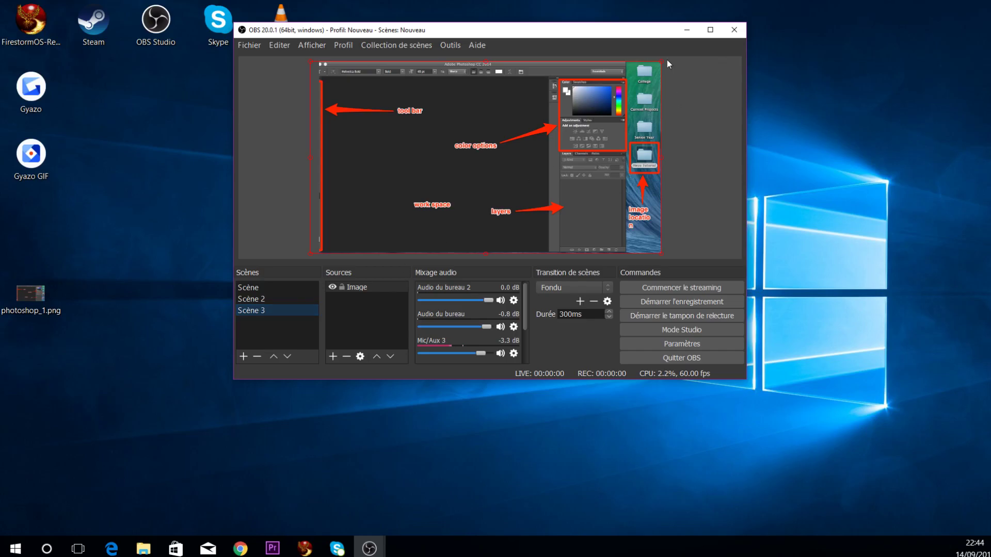
left_click(686, 29)
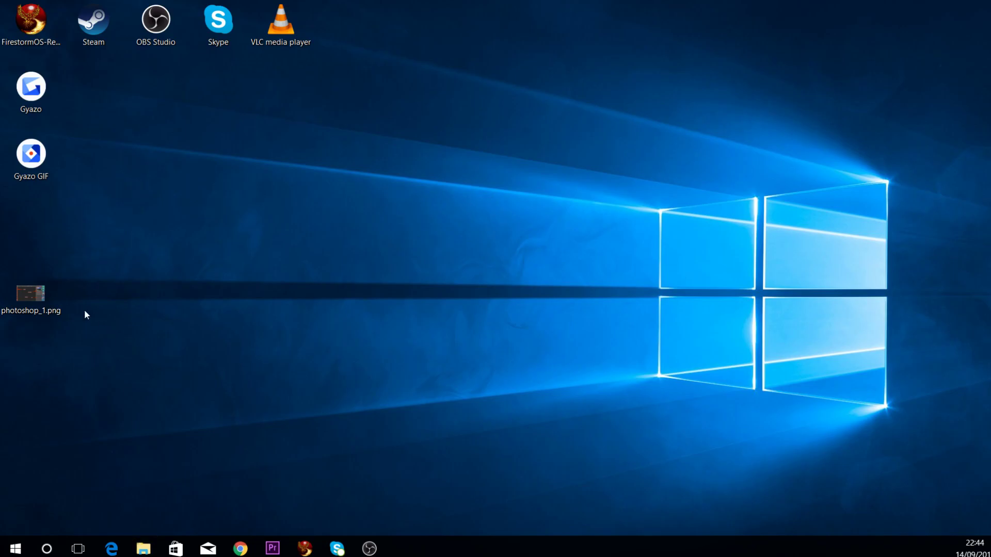
left_click(143, 549)
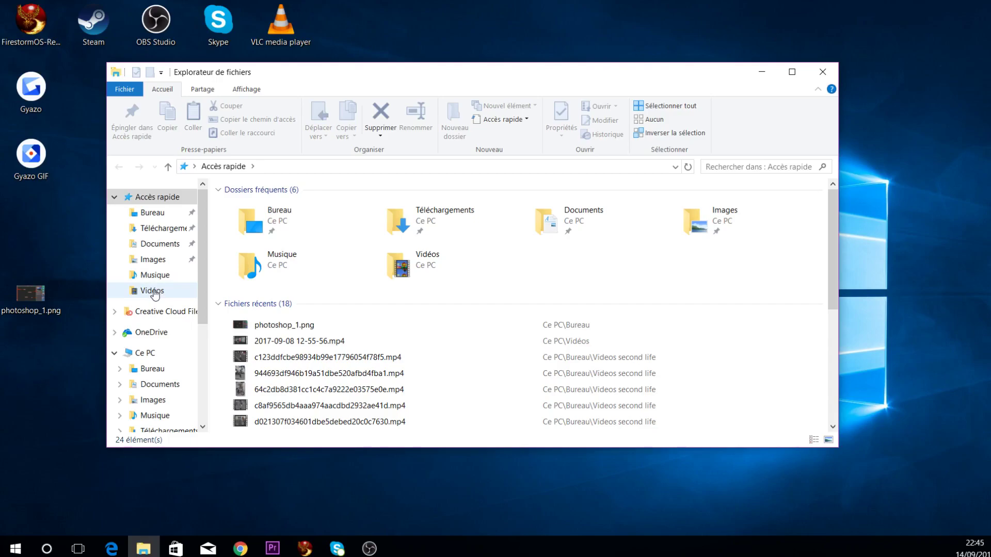
left_click(155, 291)
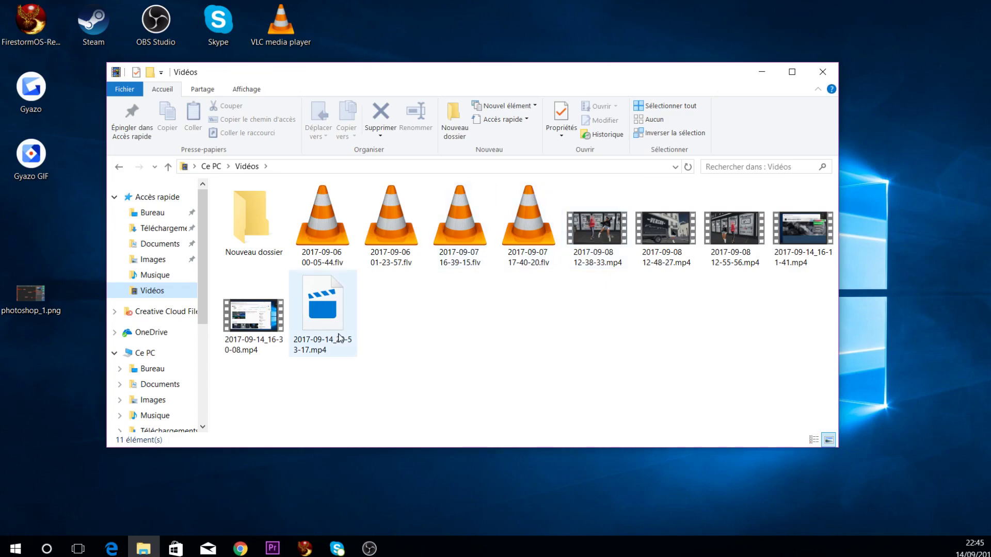
double_click(660, 238)
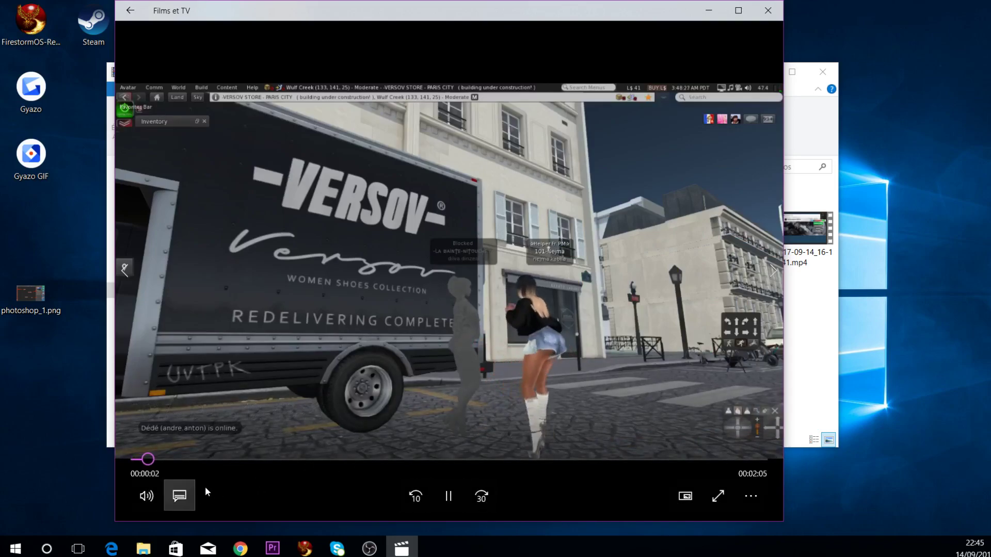
Step: Turn the player's volume down to mute, skip ahead to about 1:20 in the video, and close the player
left_click(146, 496)
left_click(224, 452)
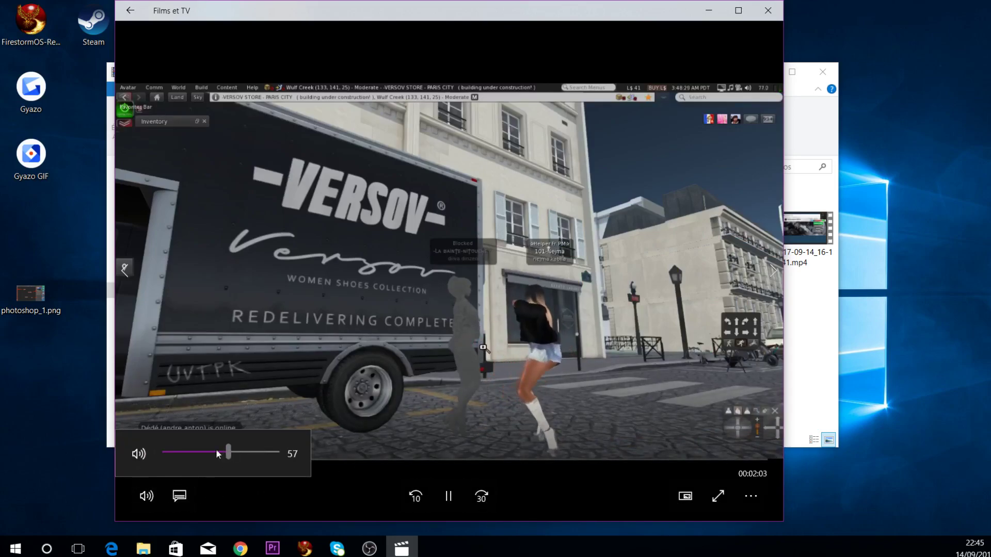
left_click_drag(224, 452, 116, 466)
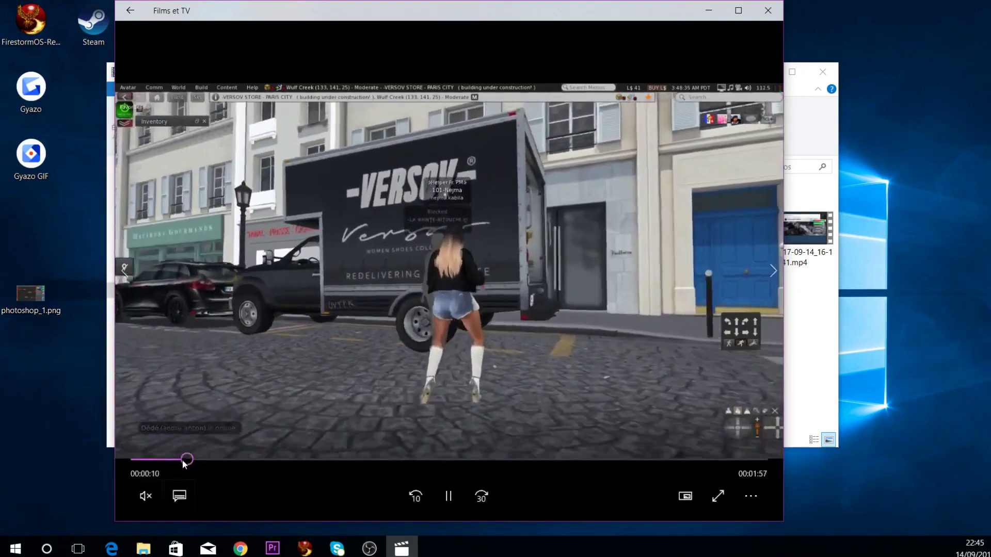
left_click_drag(184, 463, 527, 459)
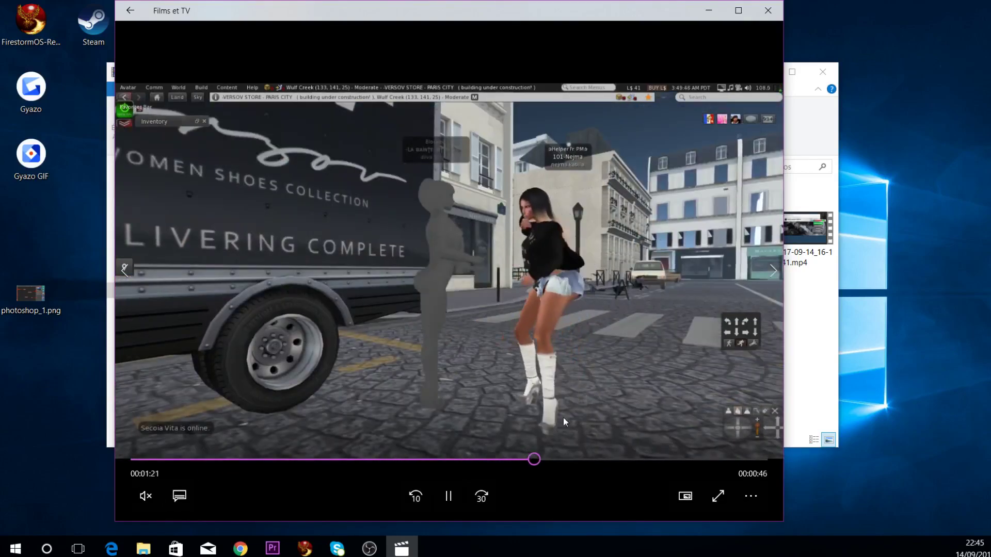
left_click(774, 9)
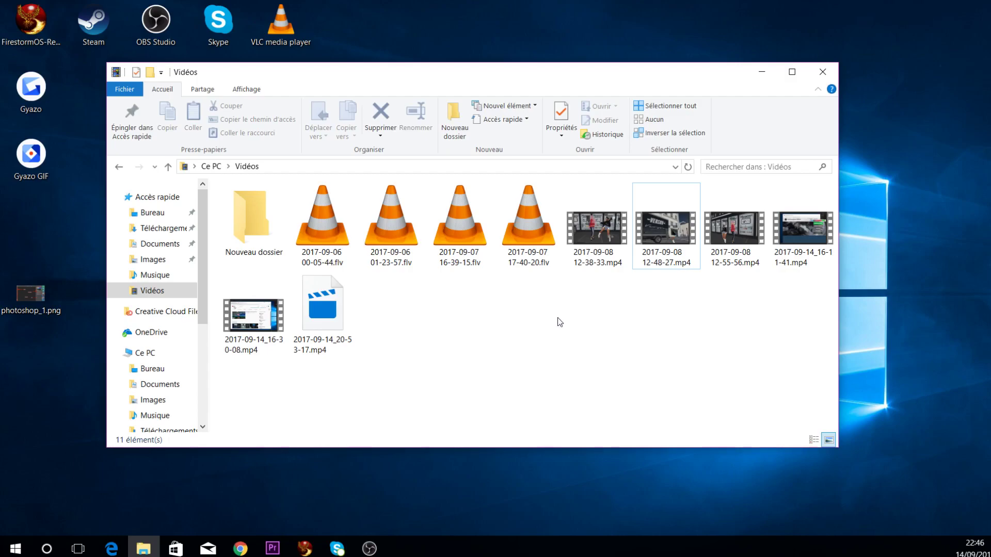
left_click(315, 226)
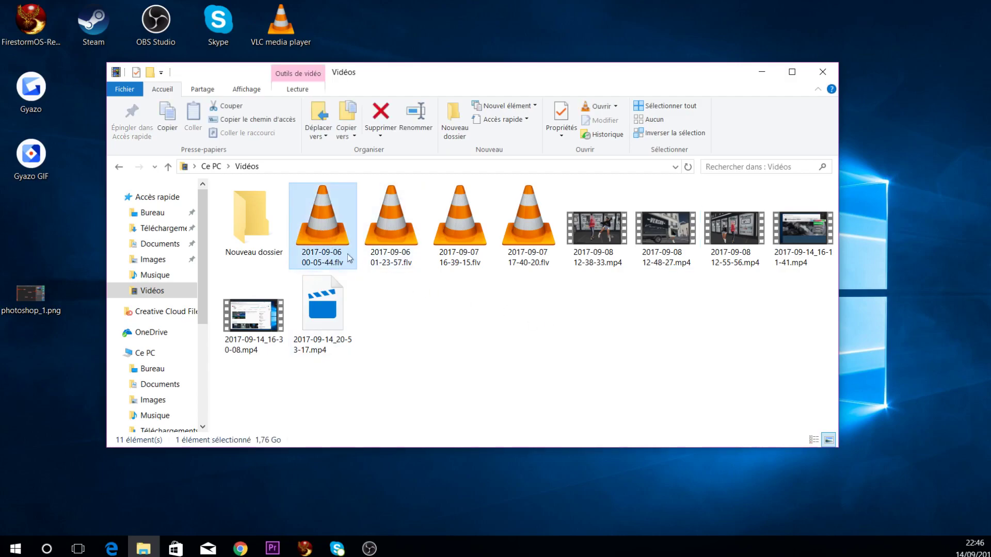
double_click(326, 226)
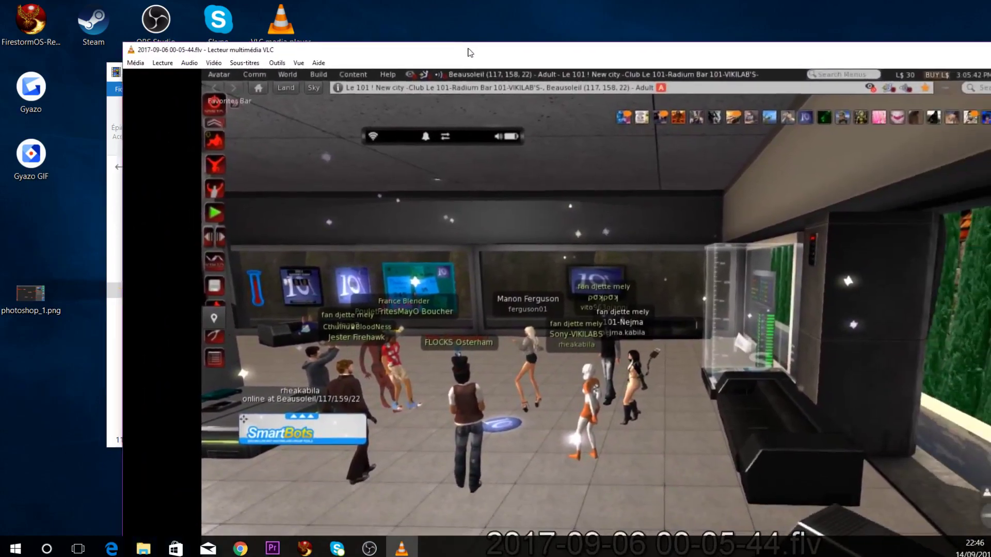
left_click_drag(531, 41, 302, 97)
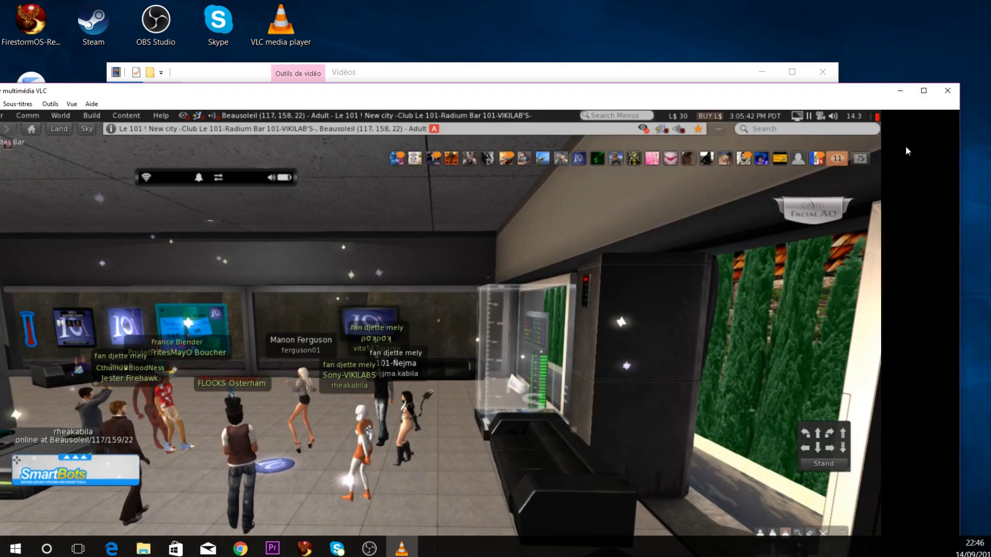
left_click(948, 90)
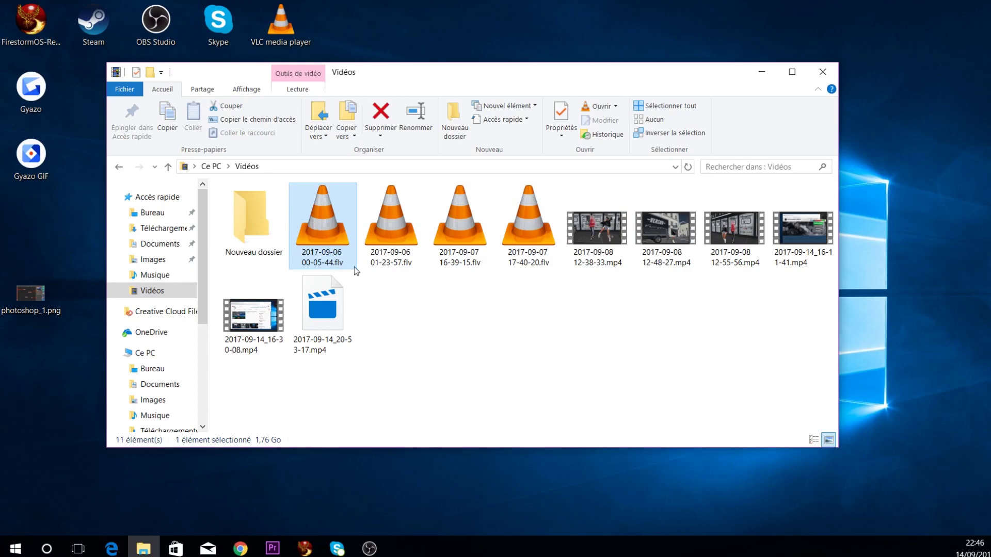
Step: Play 2017-09-14_16-30-08.mp4, skip through it in stages to near its end, and close the player and File Explorer
left_click(273, 381)
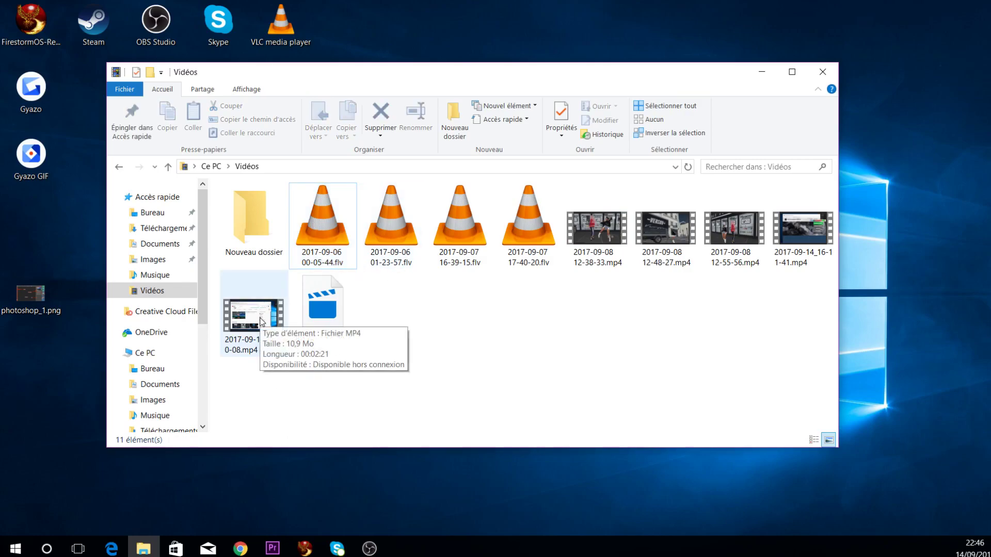
double_click(243, 316)
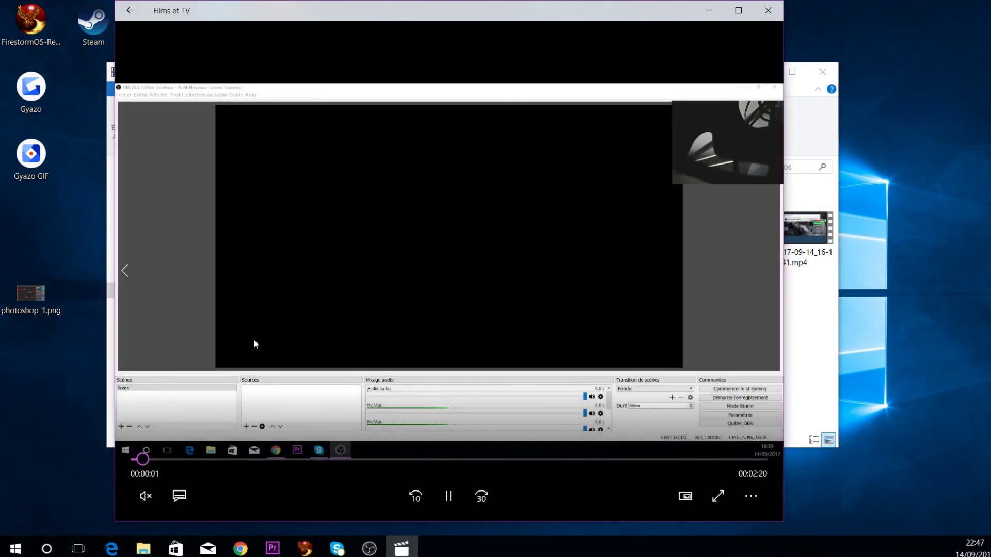
left_click(253, 459)
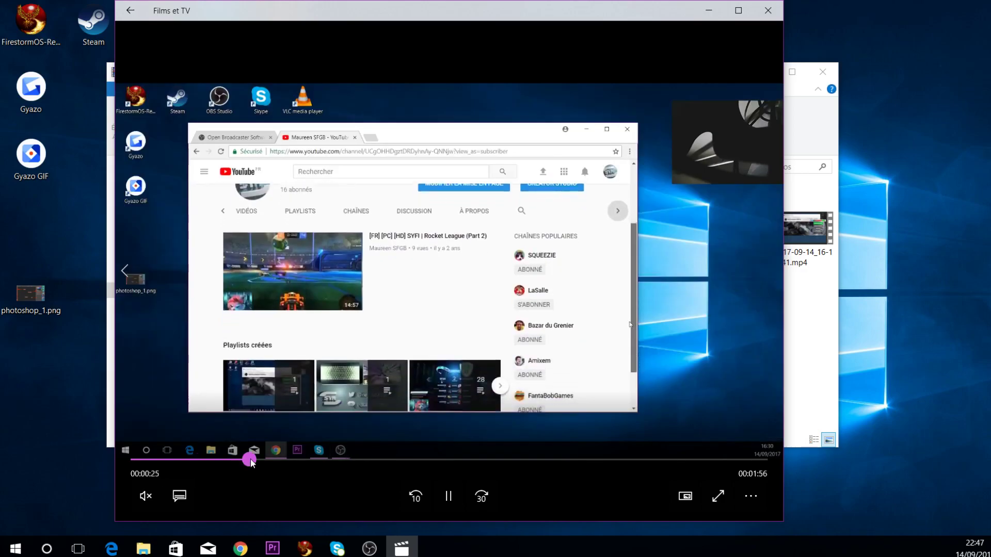
left_click(300, 459)
left_click(398, 459)
left_click(471, 458)
left_click(524, 459)
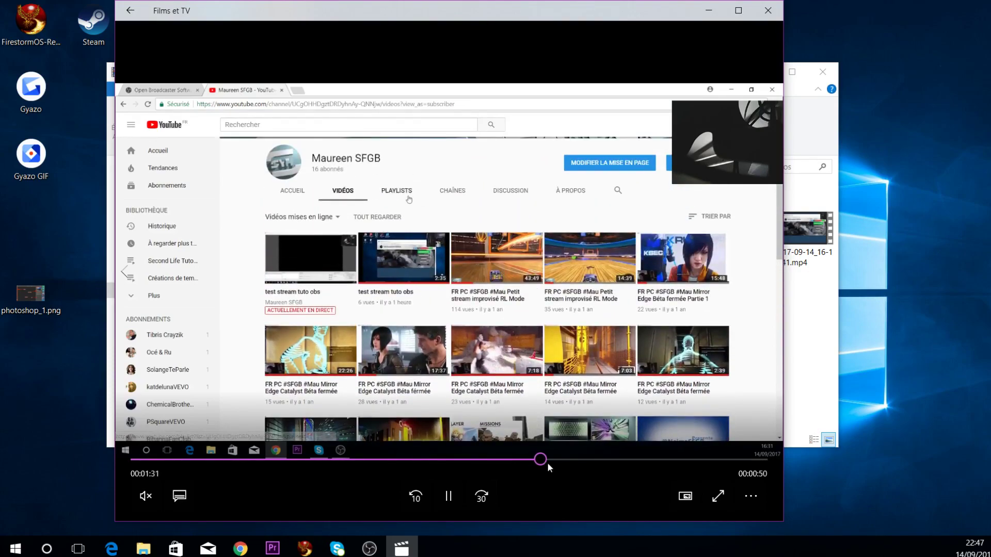
left_click(607, 459)
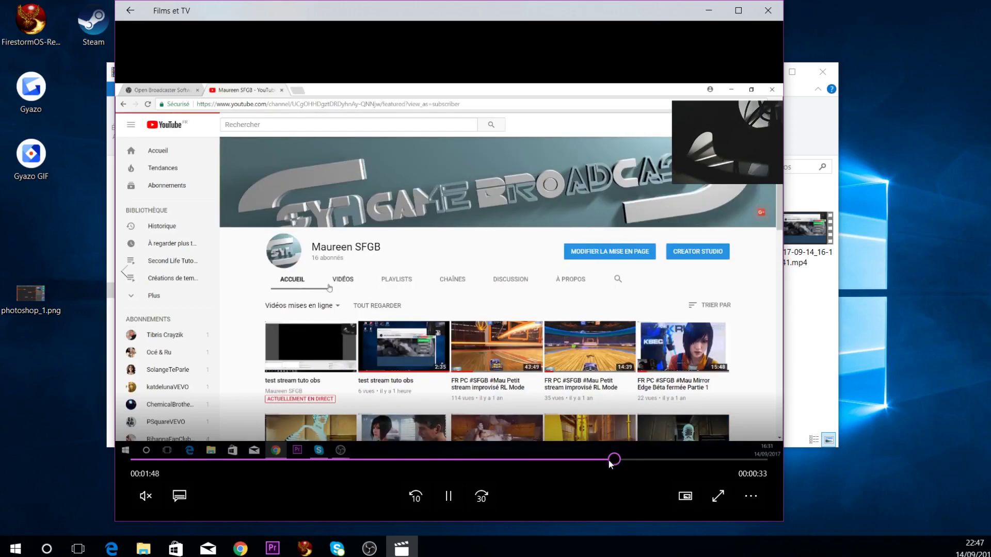
left_click(673, 459)
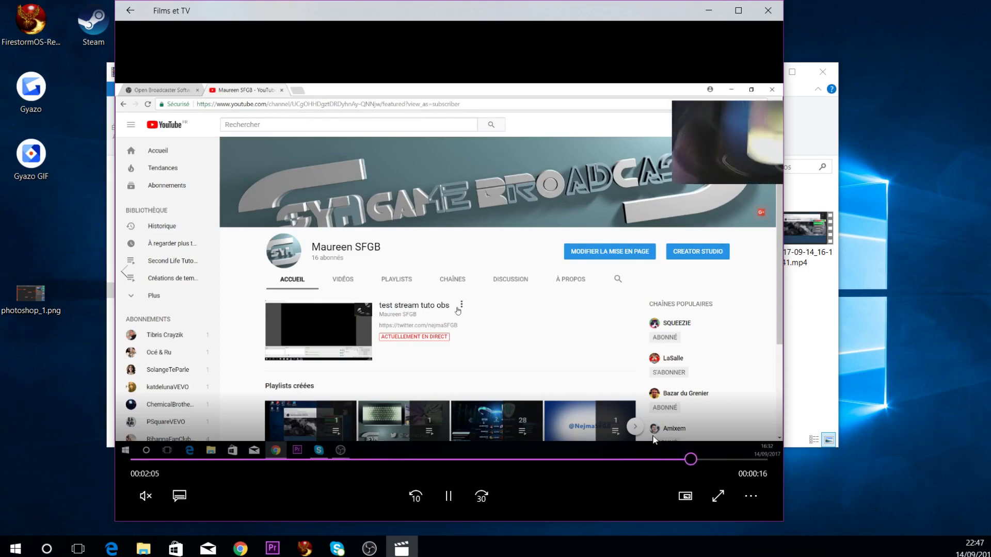
left_click(735, 459)
left_click(771, 11)
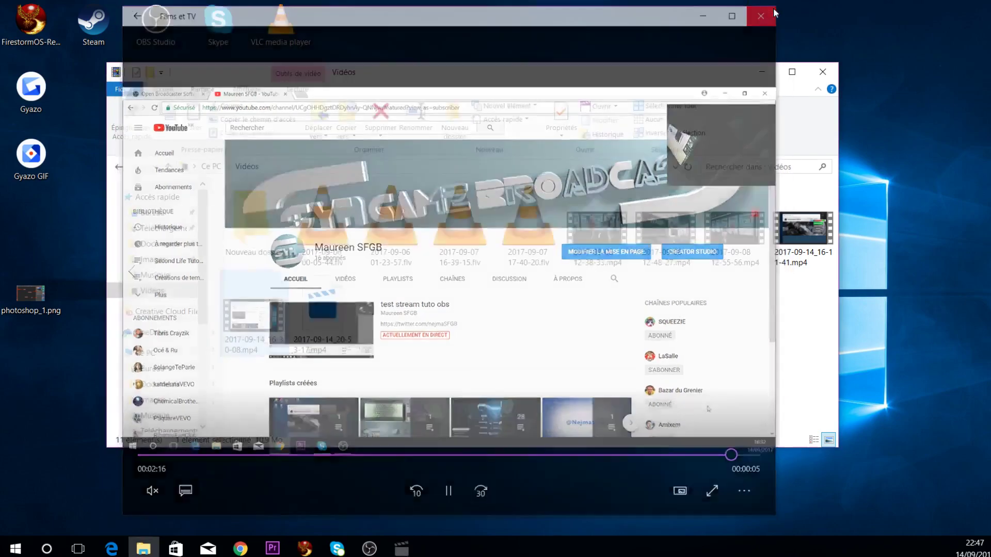
left_click(556, 292)
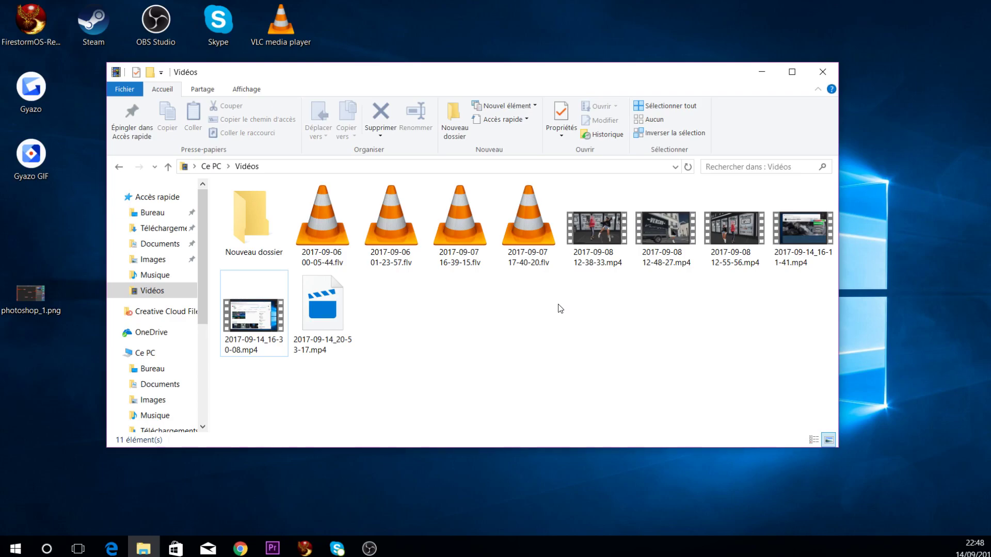
left_click(825, 73)
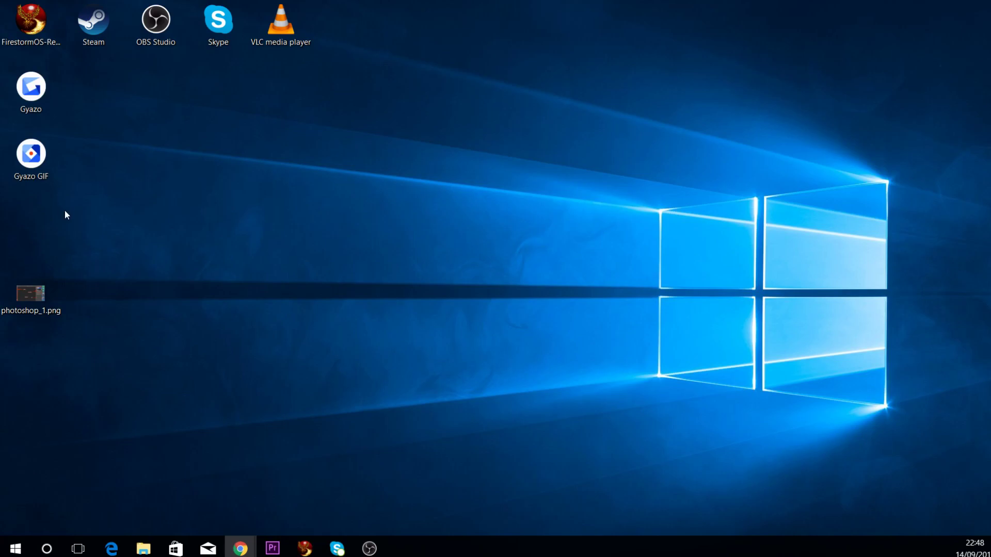
left_click(369, 548)
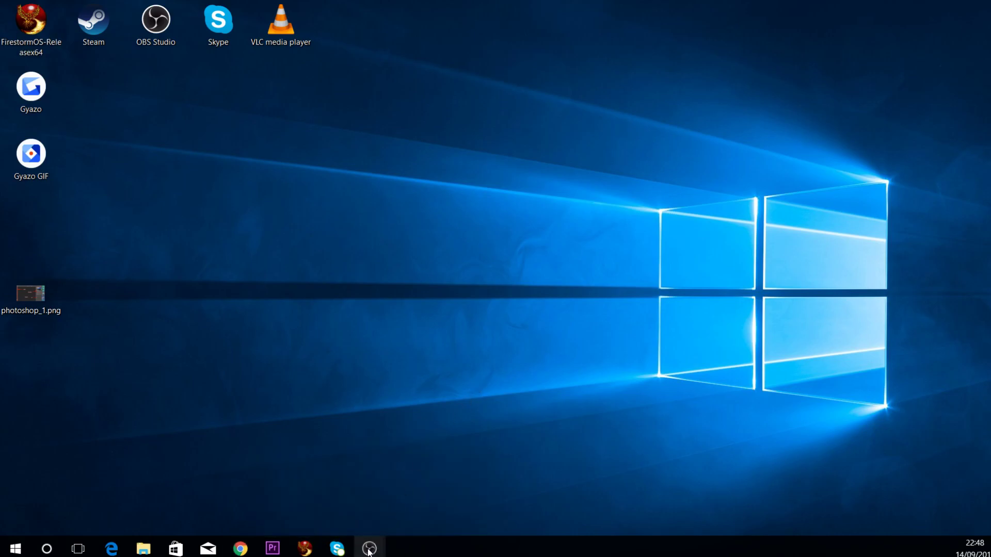
mouse_move(369, 547)
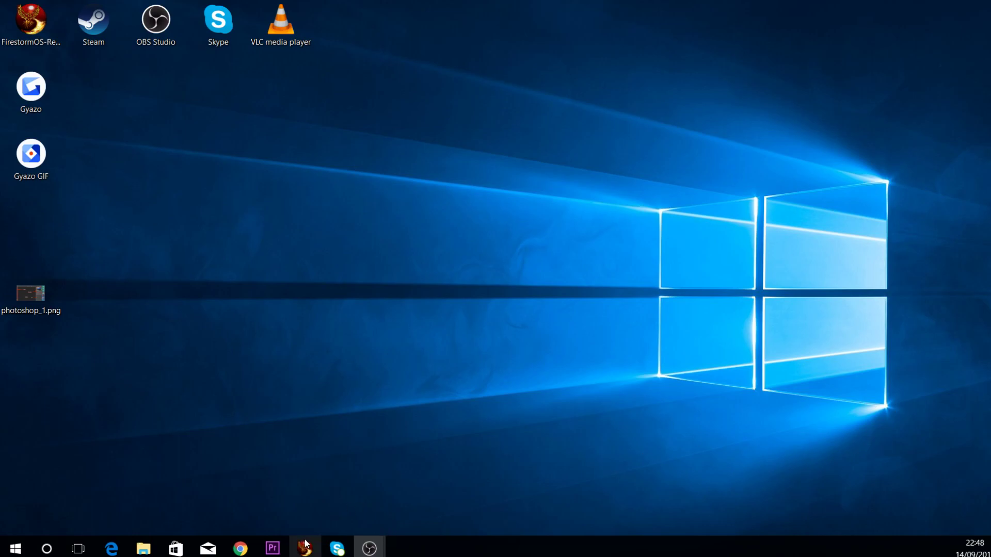
mouse_move(305, 543)
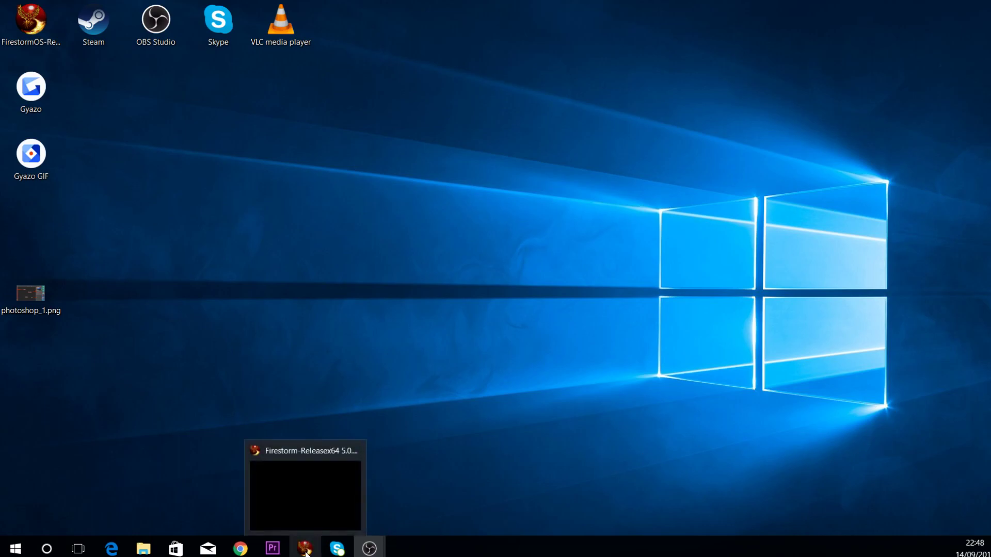
left_click(306, 549)
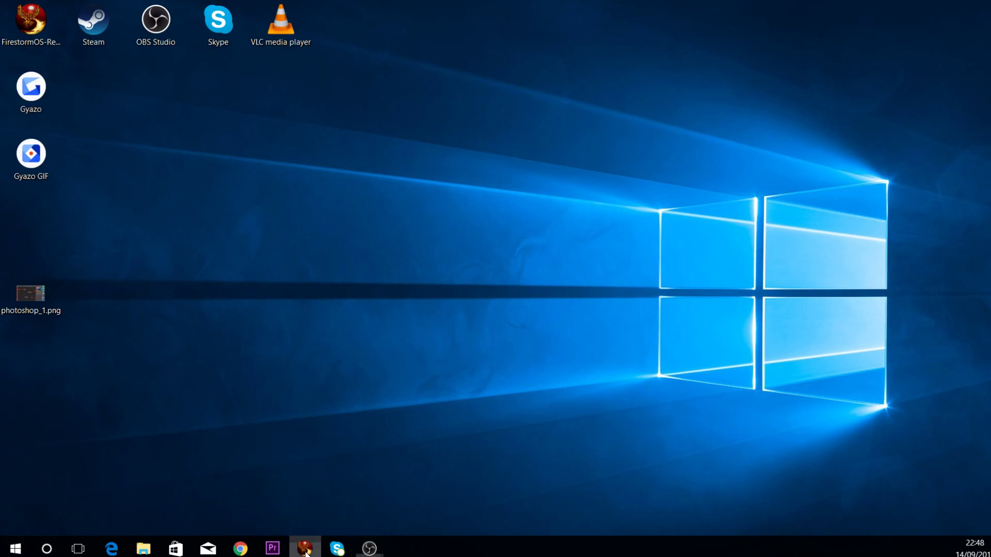
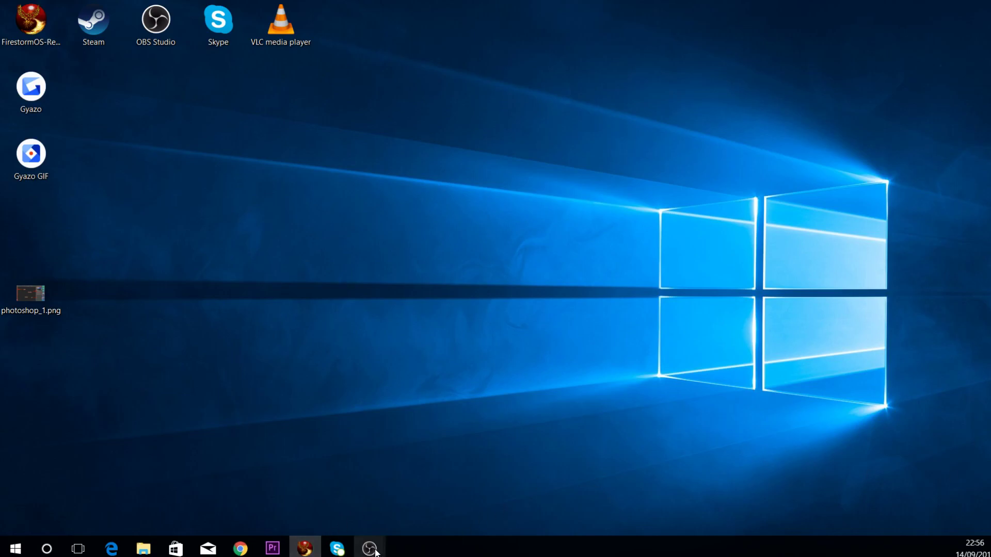
Step: Bring the OBS window containing Scène 3 back onto the desktop
mouse_move(376, 552)
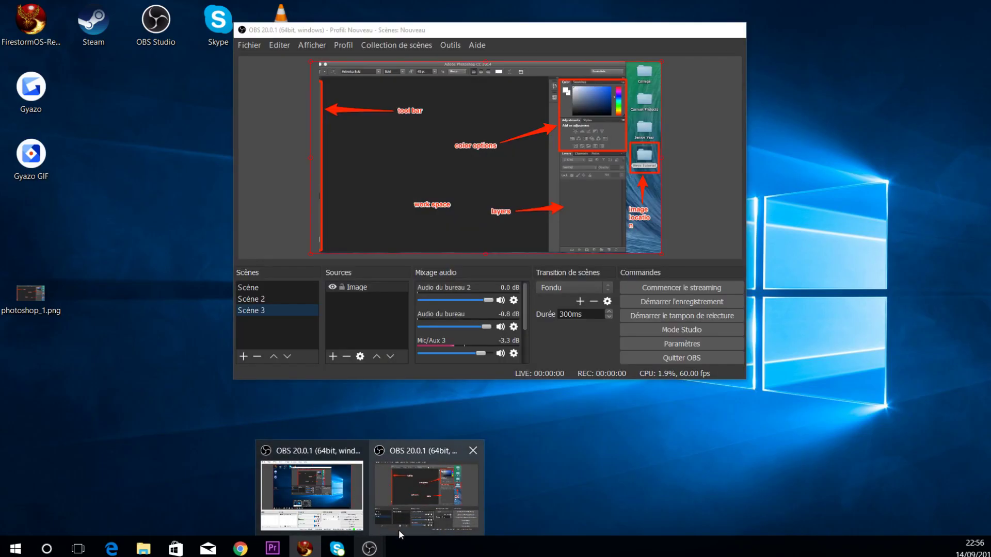